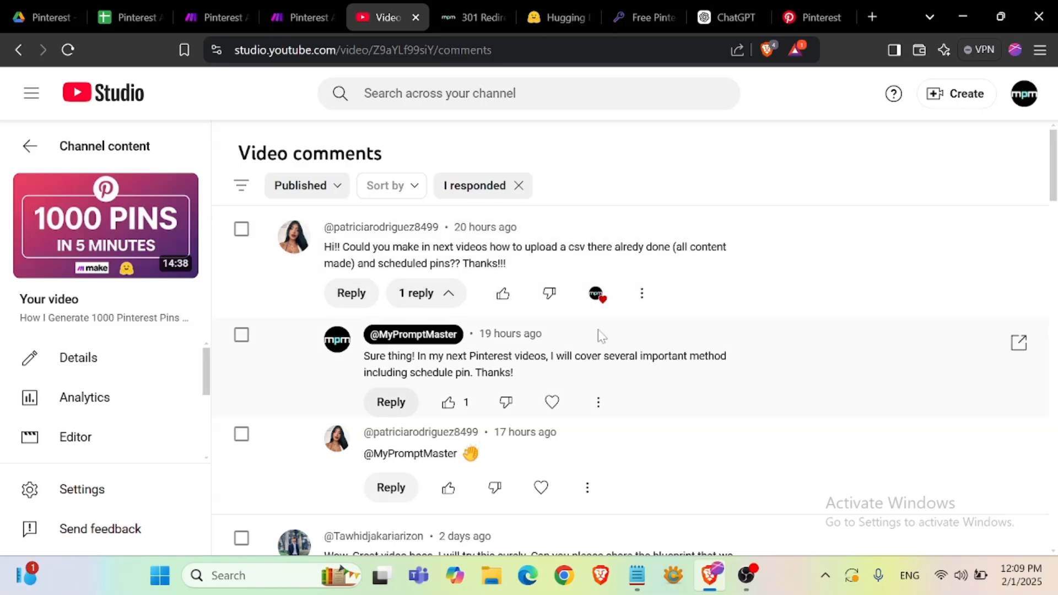
- Read through the video's comments and replies in YouTube Studio
scroll(683, 398, down, 3)
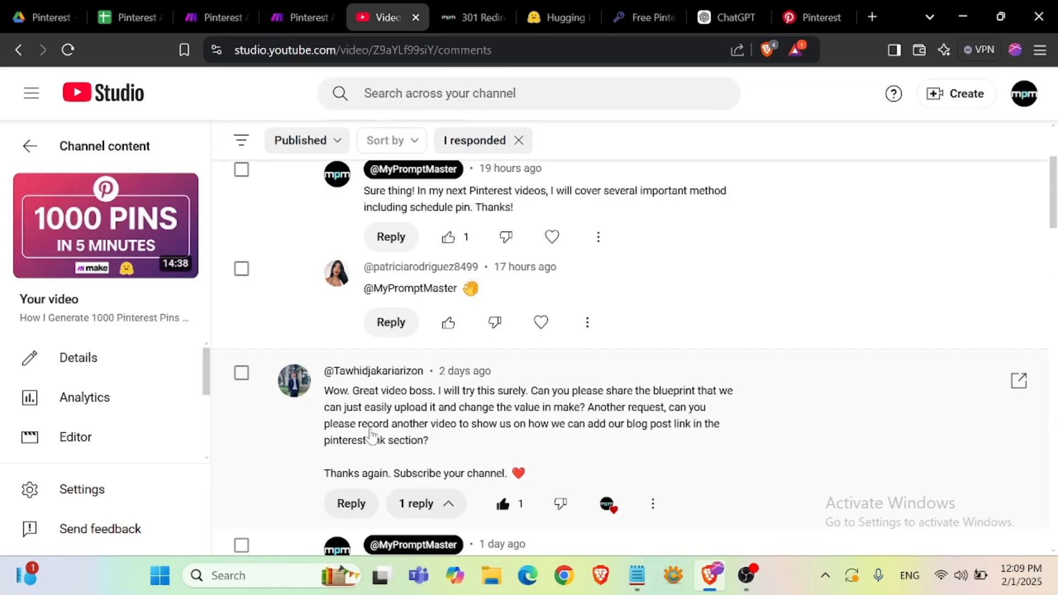
scroll(371, 436, down, 5)
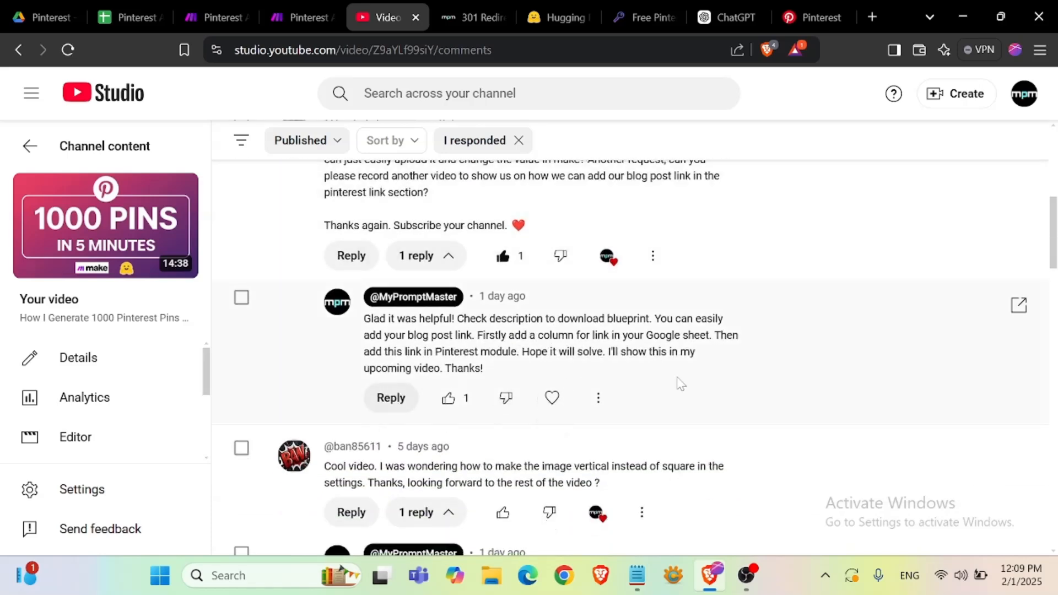
scroll(681, 385, down, 3)
scroll(496, 408, down, 3)
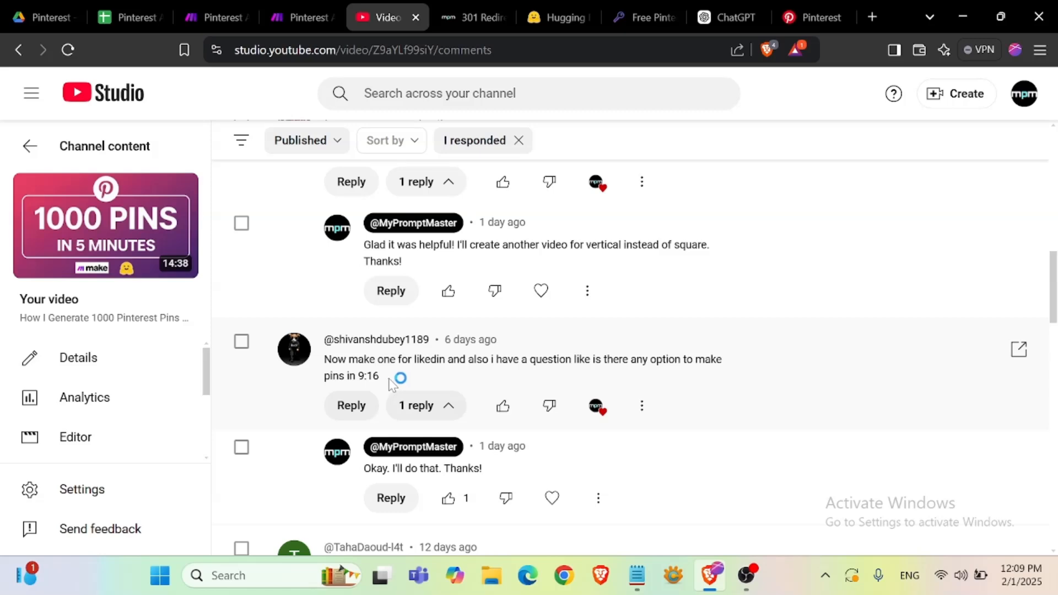
drag(380, 376, 355, 376)
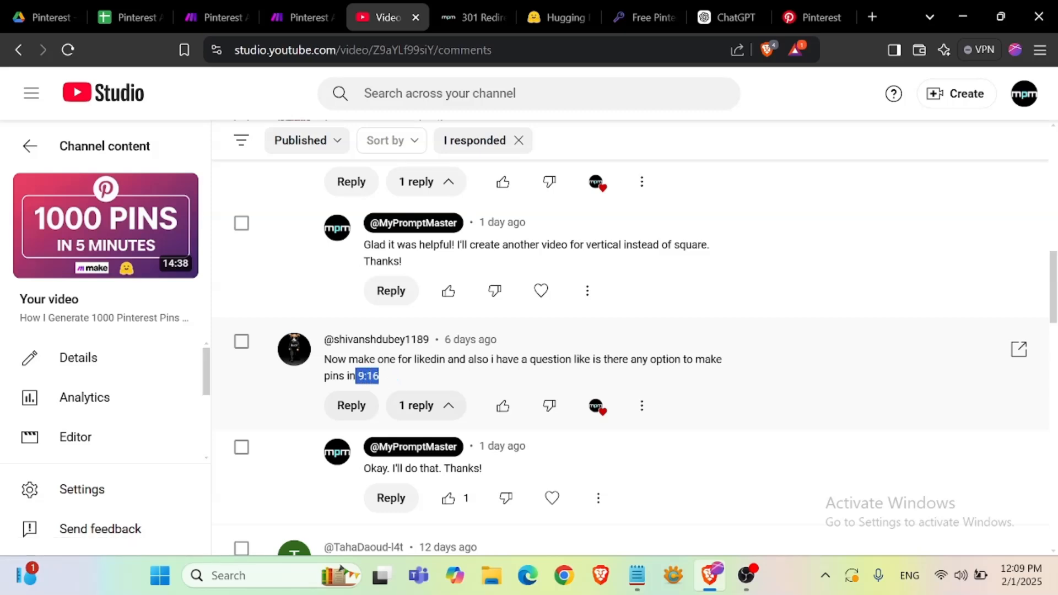
scroll(648, 432, up, 15)
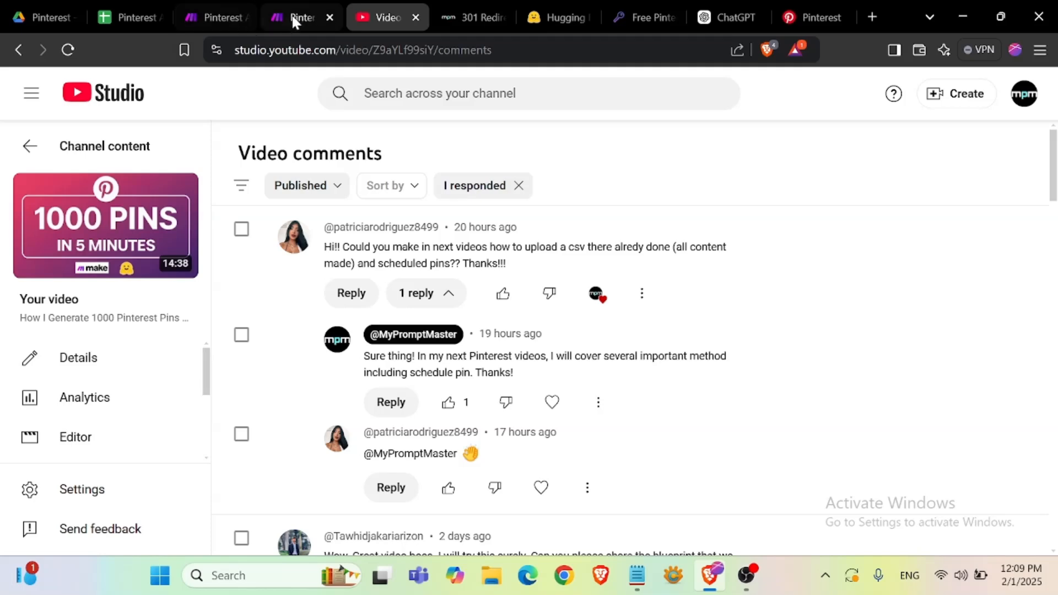
- Review the scenario, the sheet's board names and the existing boards saved on the Pinterest profile
click(297, 17)
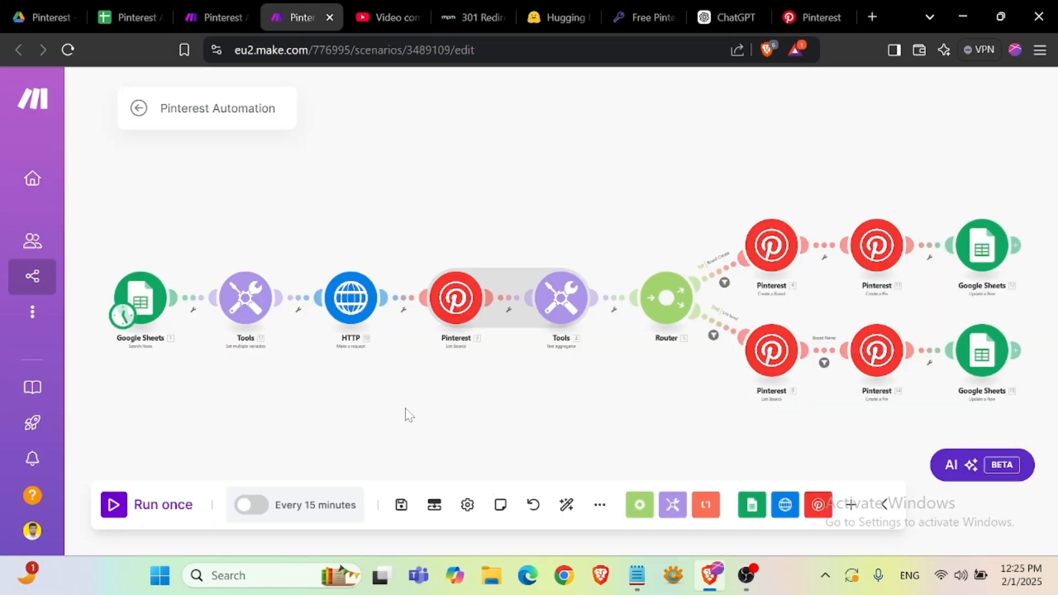
click(132, 25)
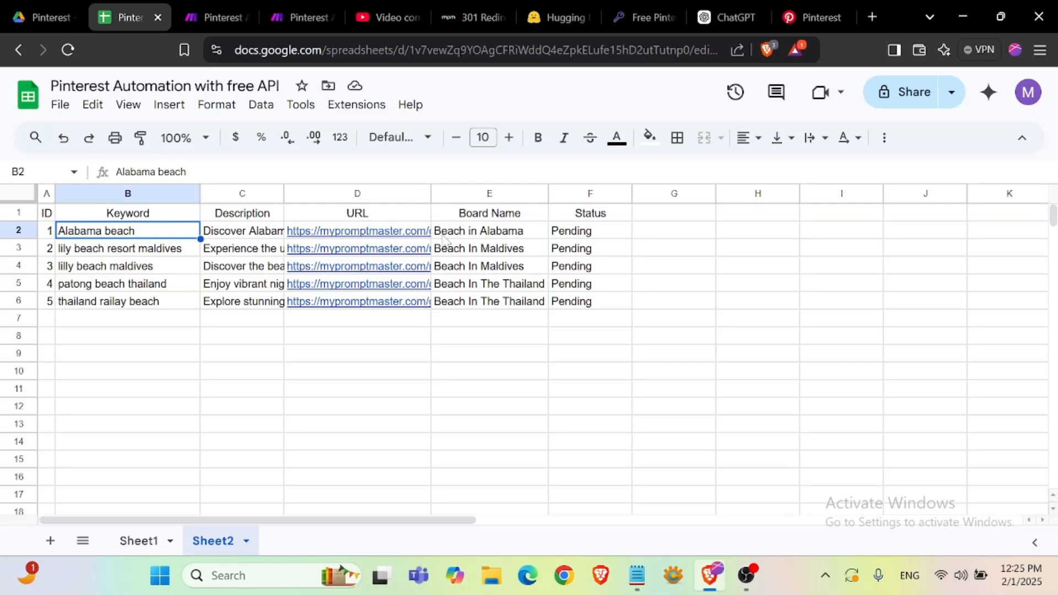
click(485, 234)
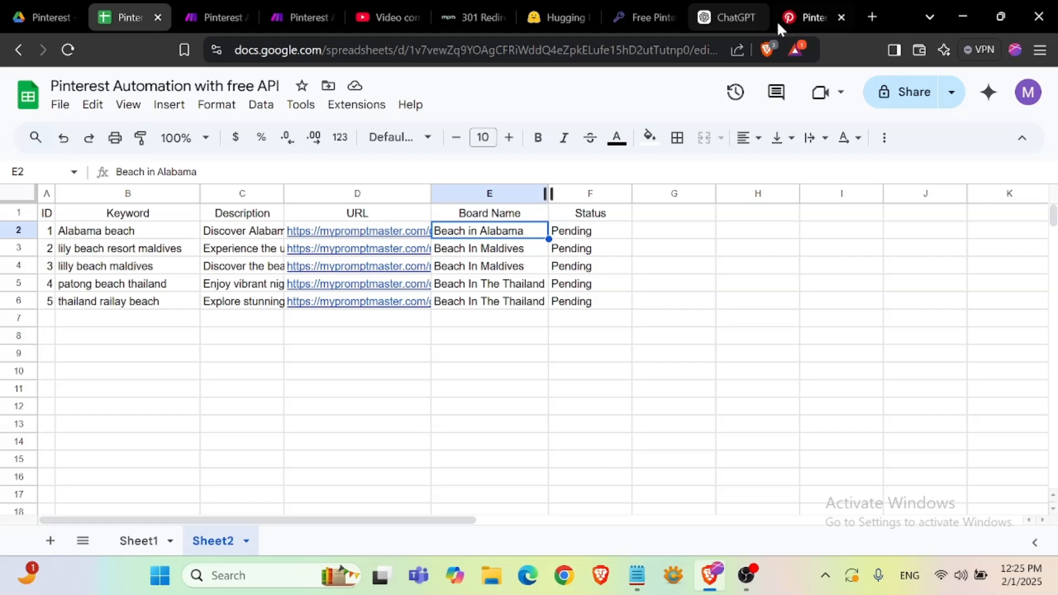
click(815, 17)
scroll(643, 315, down, 5)
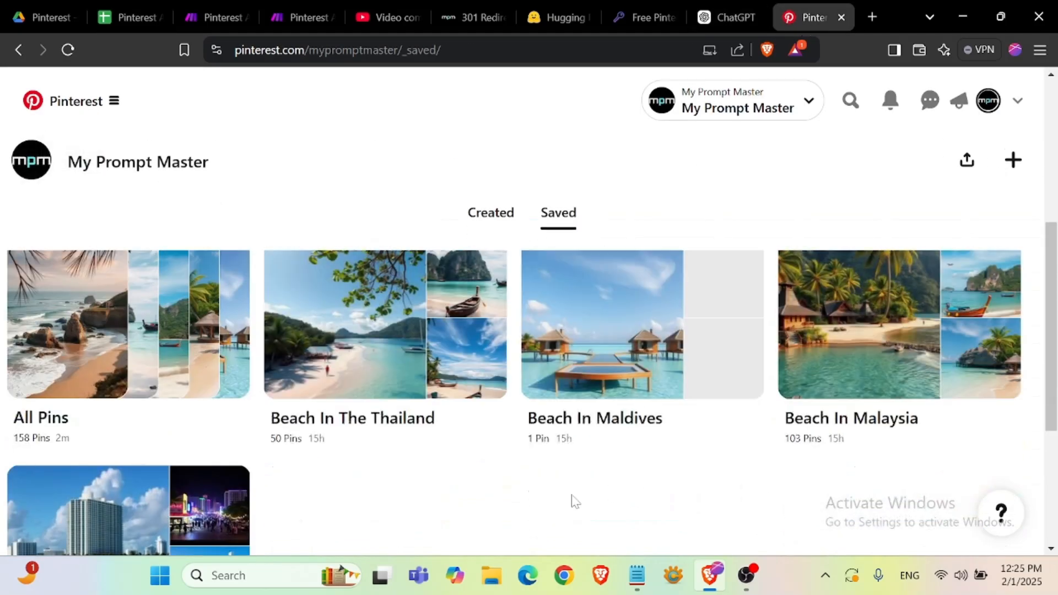
scroll(202, 448, down, 4)
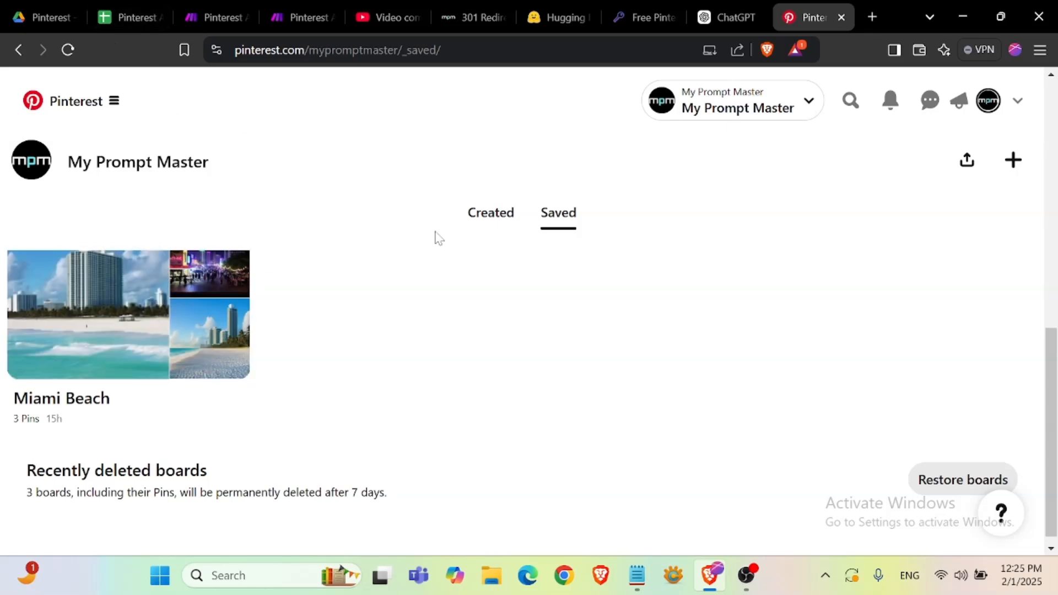
scroll(439, 238, up, 4)
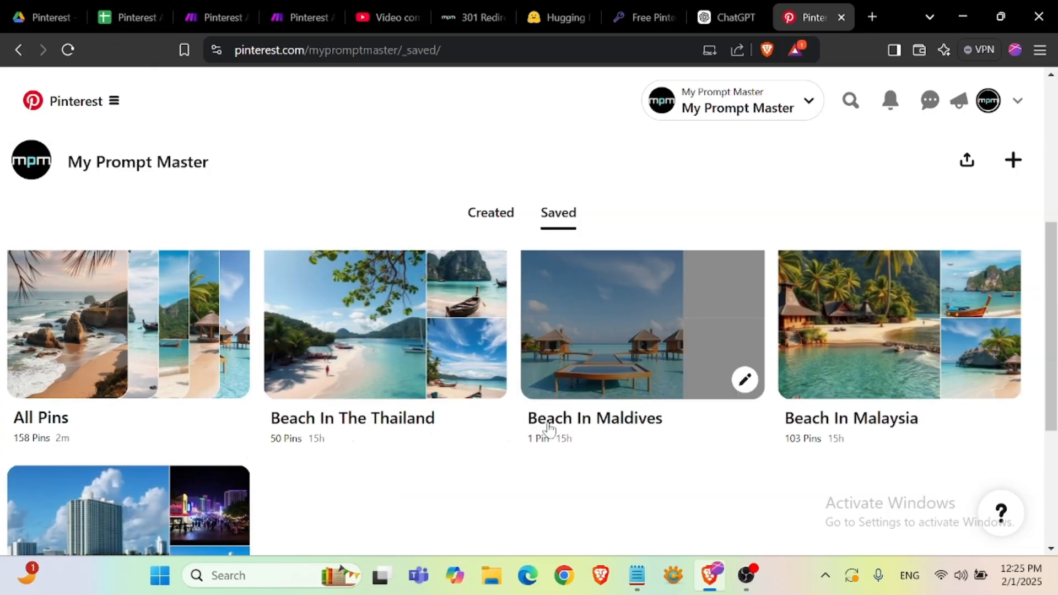
scroll(680, 438, down, 4)
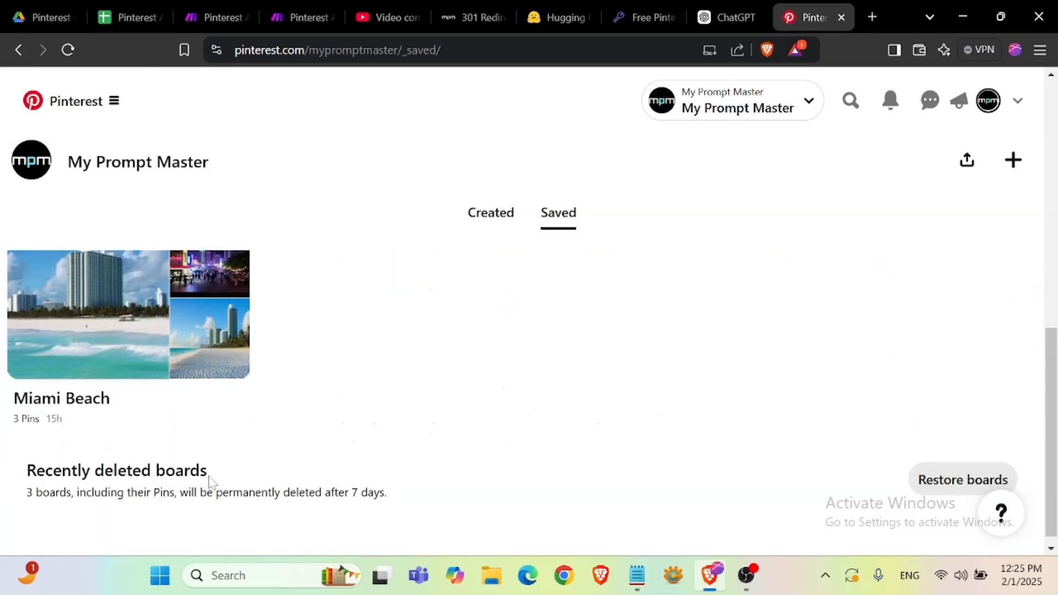
- Run the Pinterest Automation scenario once on the sheet's pending rows
click(124, 16)
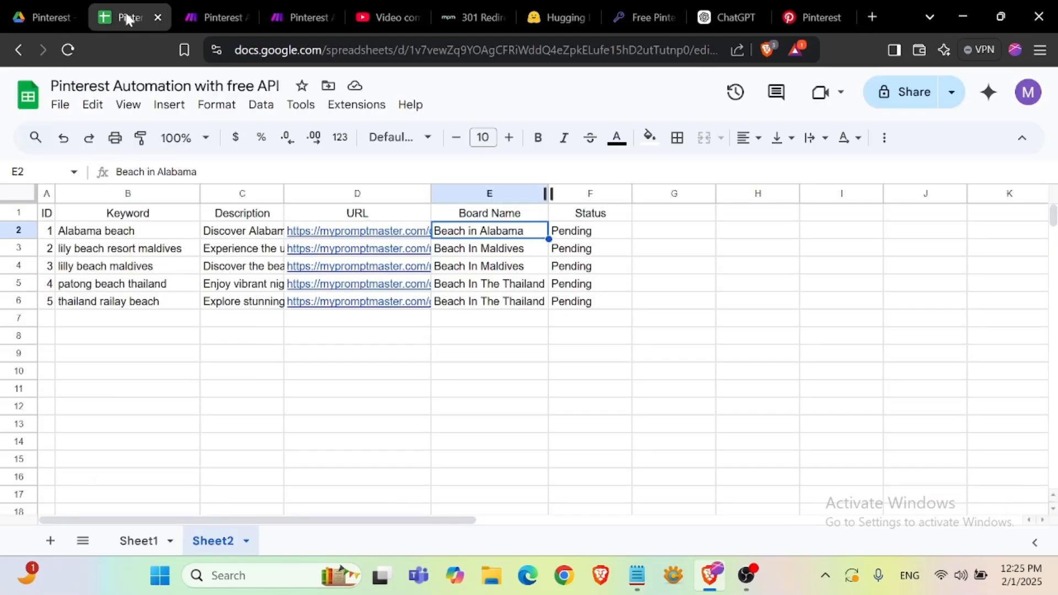
click(526, 376)
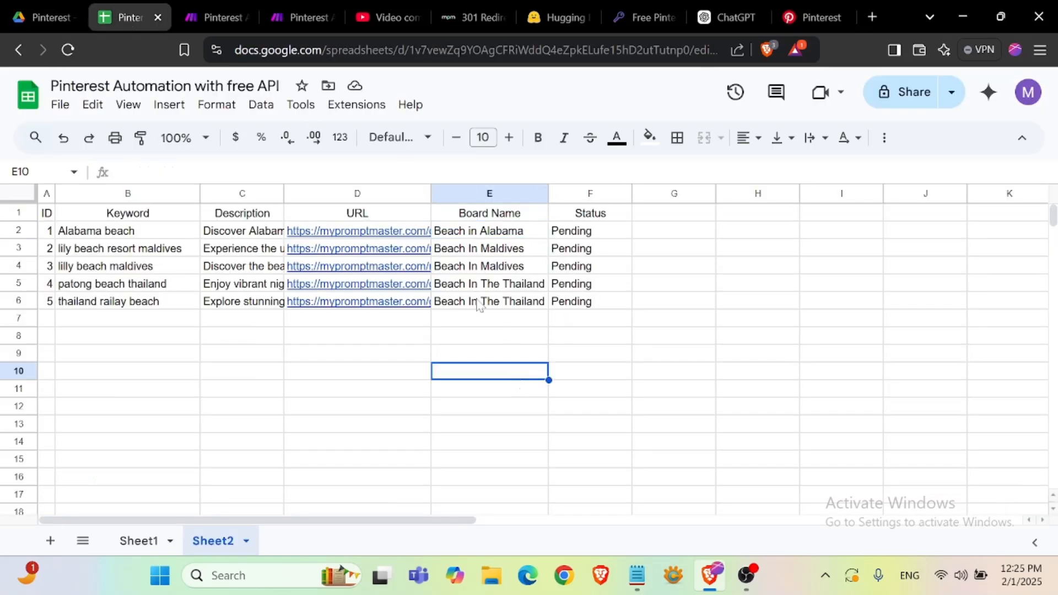
click(463, 236)
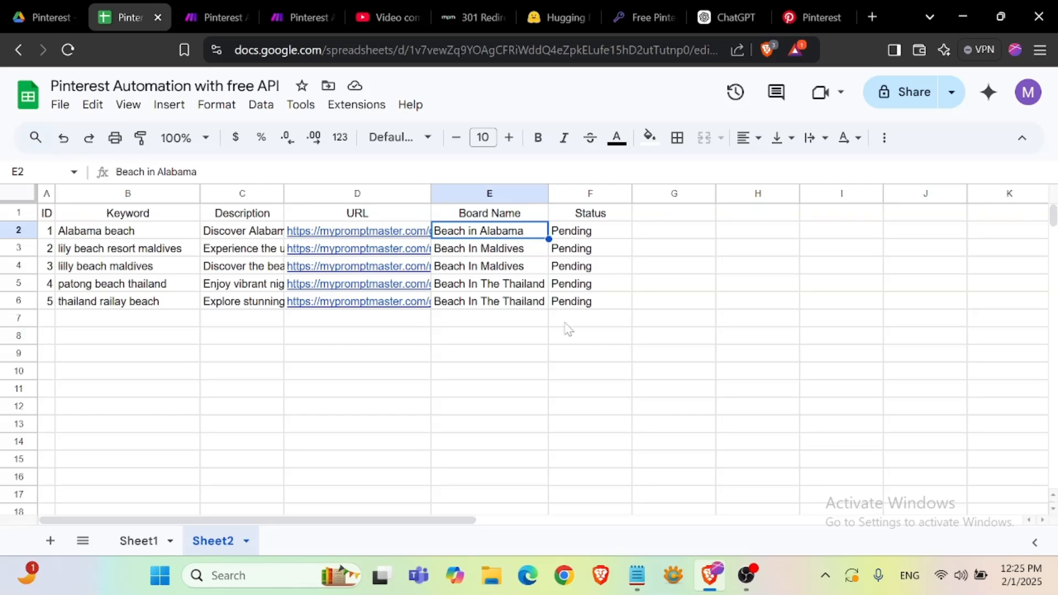
click(101, 236)
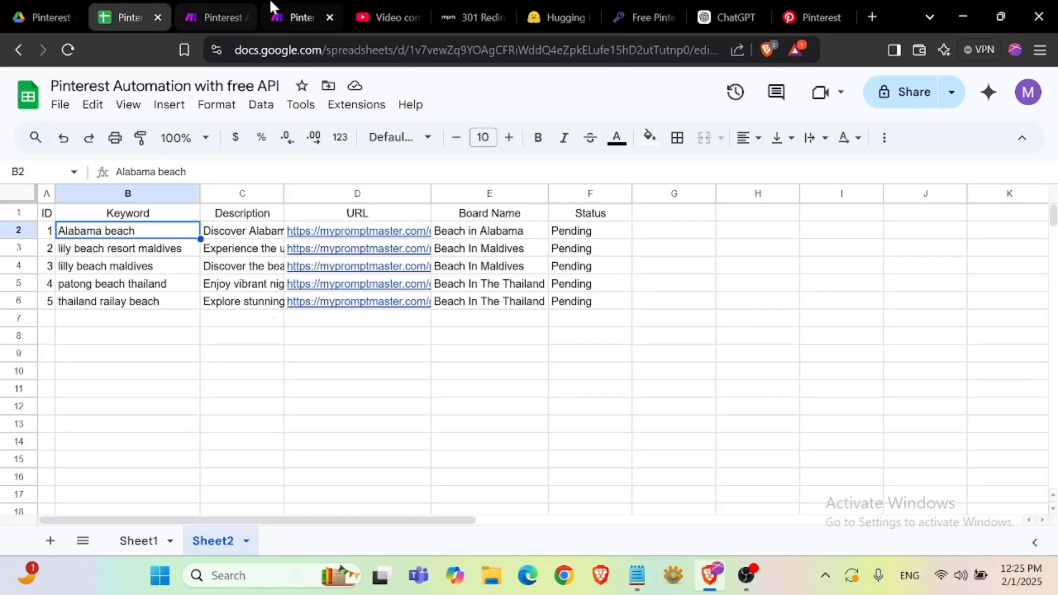
click(285, 16)
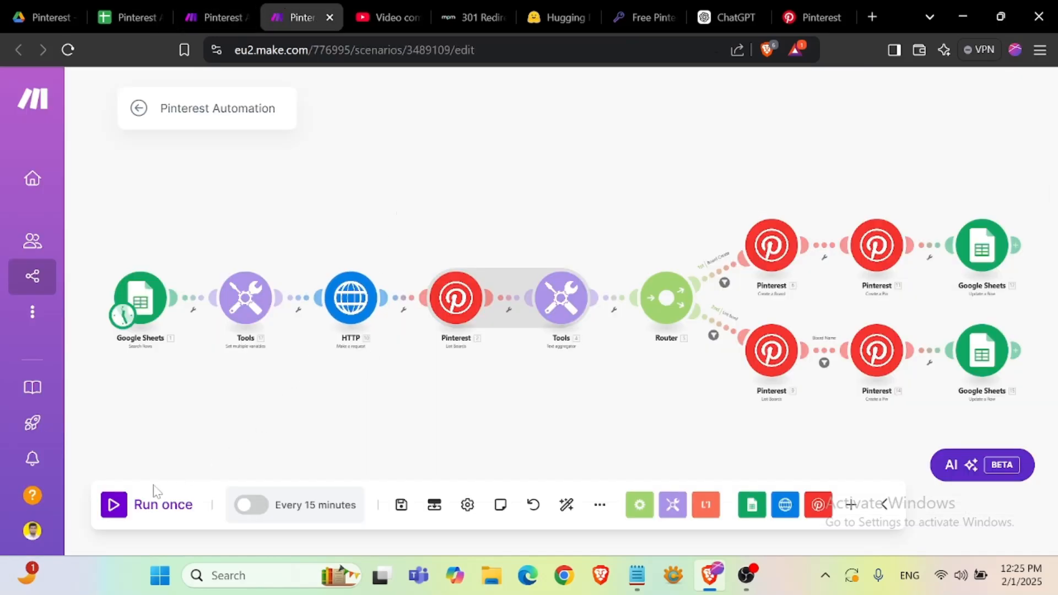
click(126, 505)
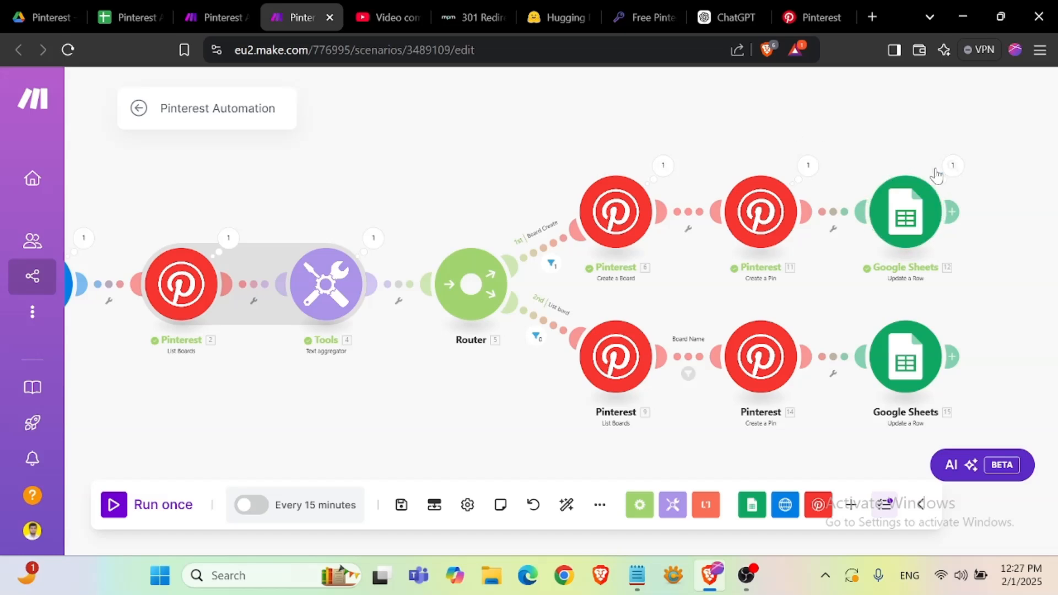
- Check the first row's status in the sheet and reload the Pinterest saved boards
click(125, 21)
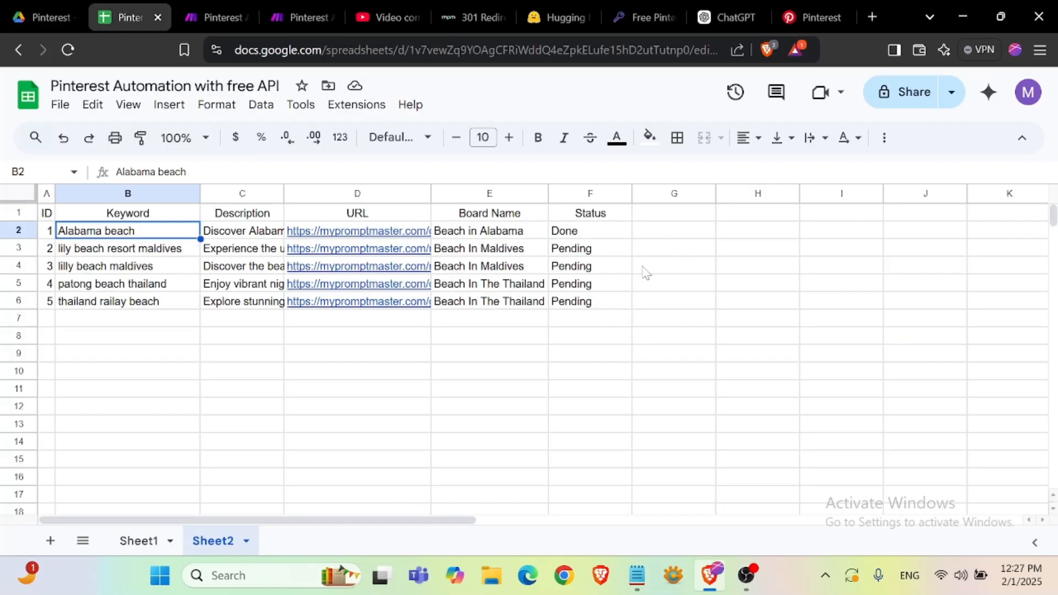
click(591, 233)
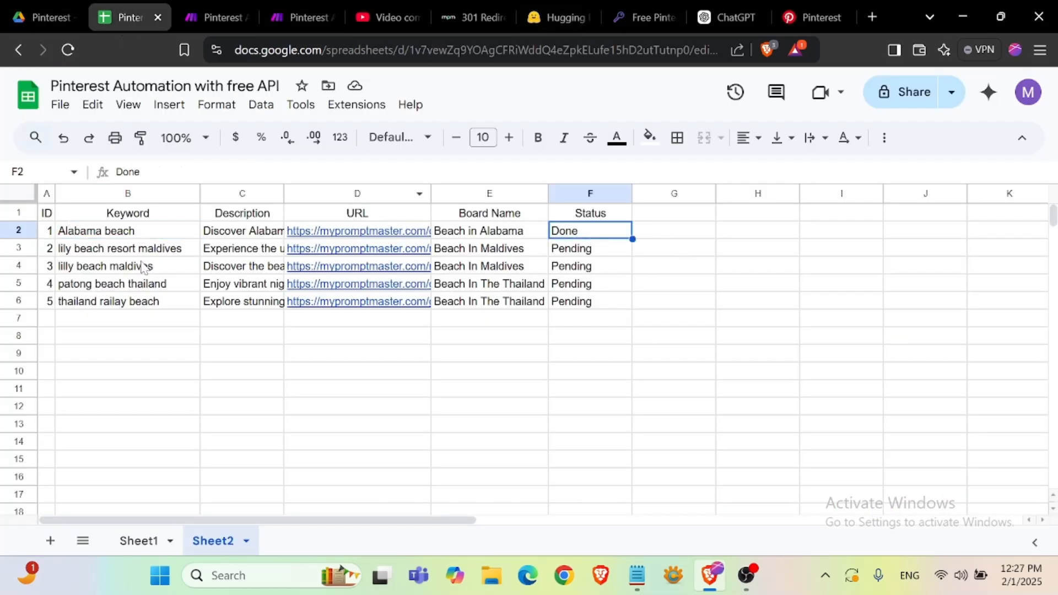
click(832, 16)
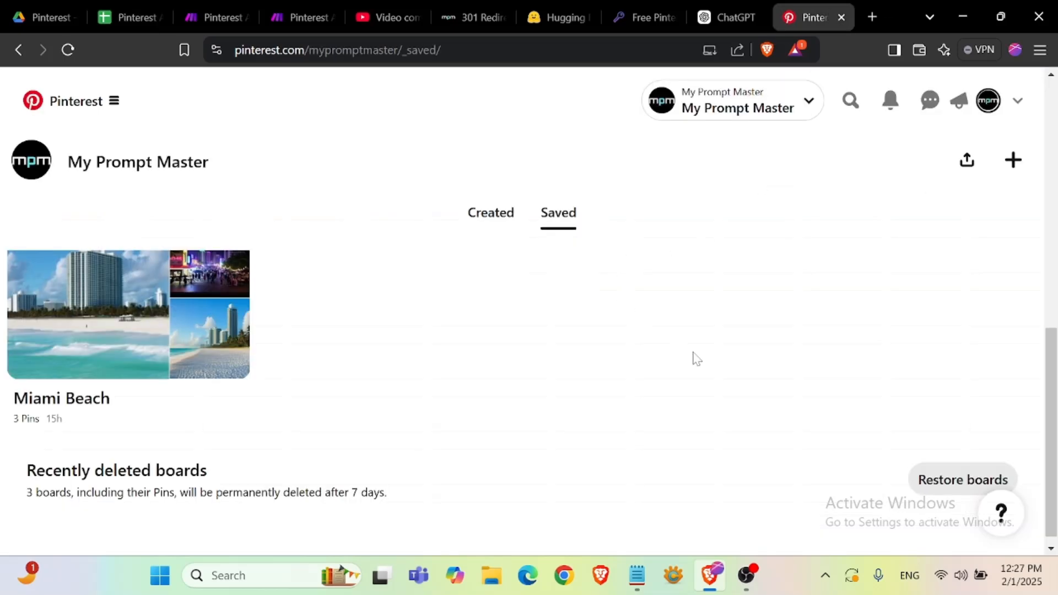
scroll(694, 350, up, 5)
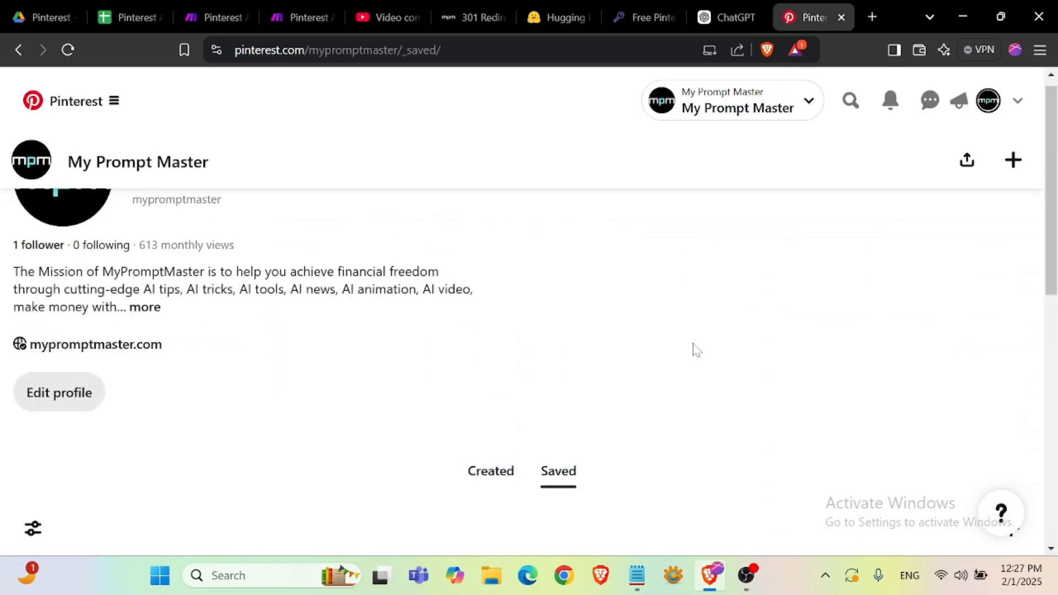
click(68, 52)
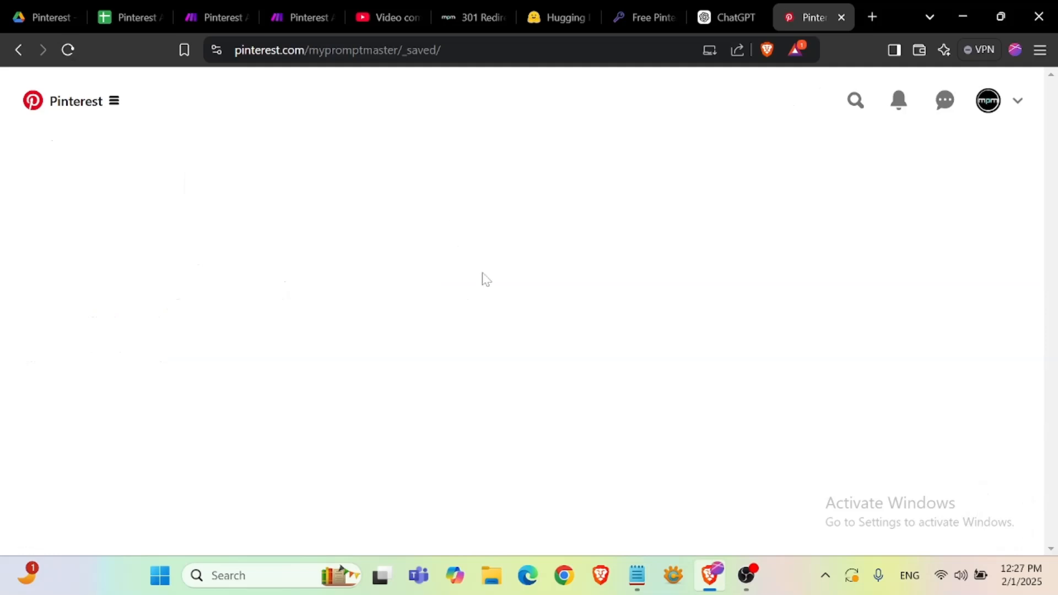
scroll(484, 279, down, 5)
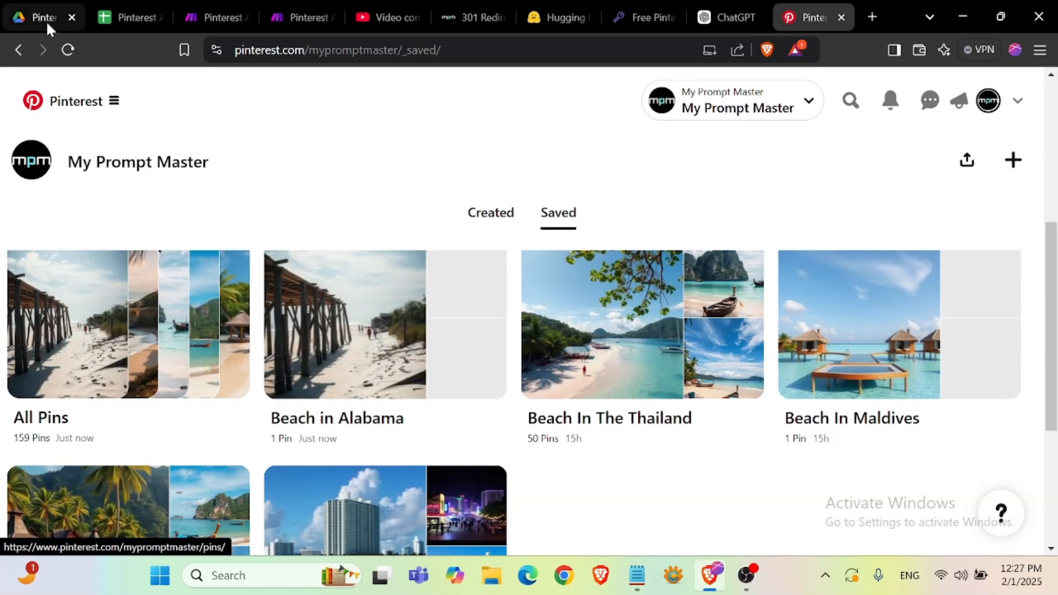
- Open the Beach in Alabama board and inspect its pin
click(375, 355)
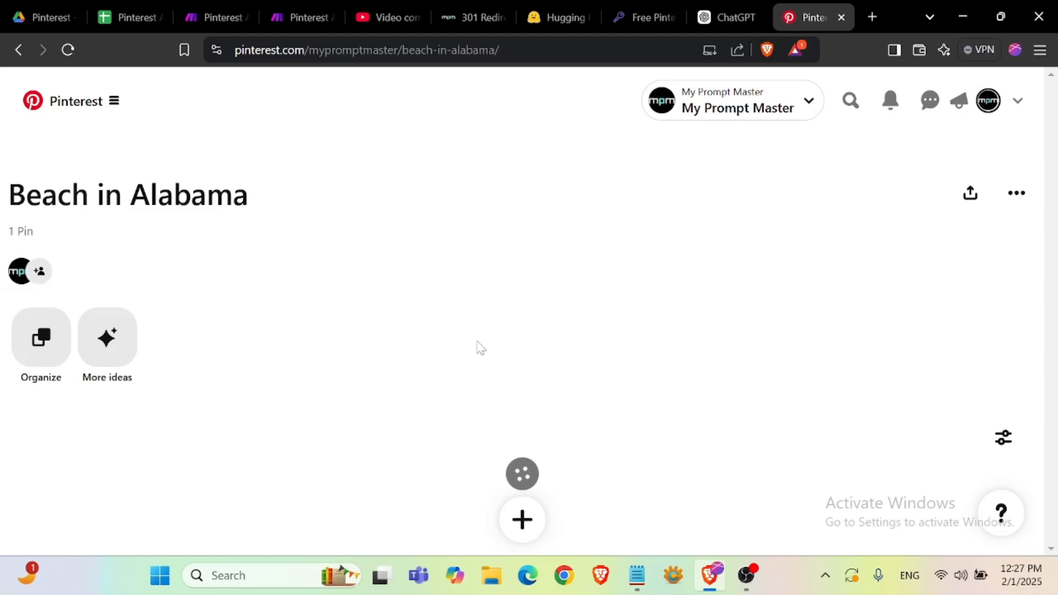
scroll(478, 346, down, 6)
scroll(478, 344, up, 3)
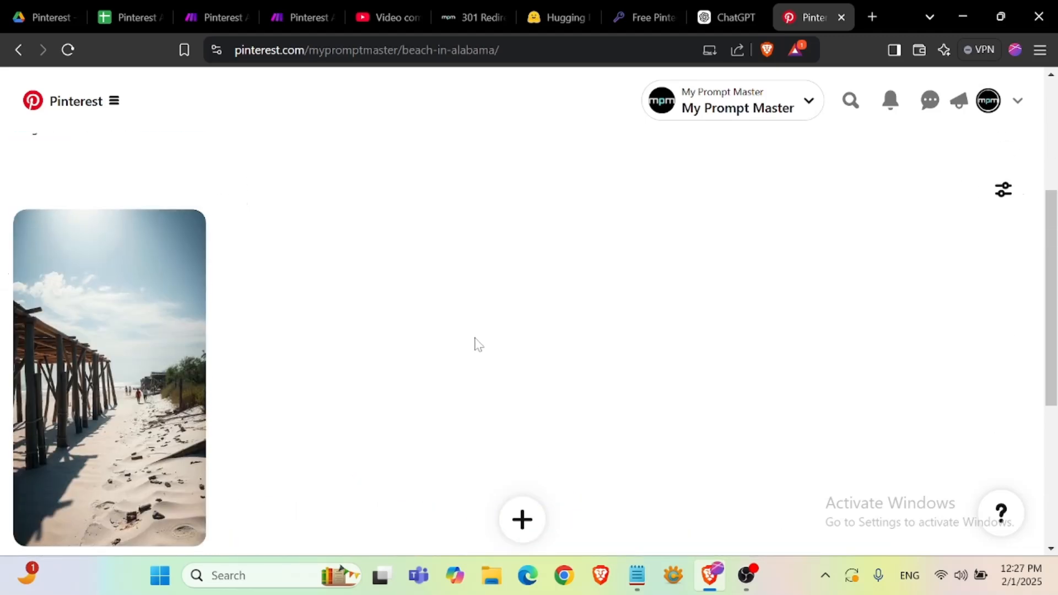
scroll(396, 309, down, 2)
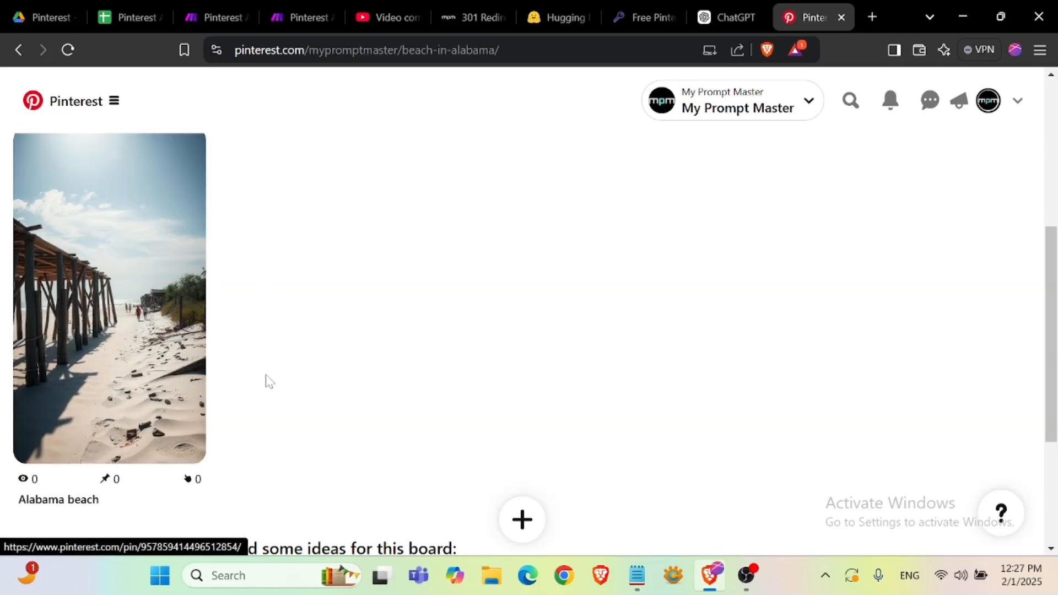
scroll(264, 379, up, 3)
scroll(266, 380, down, 4)
scroll(265, 375, up, 4)
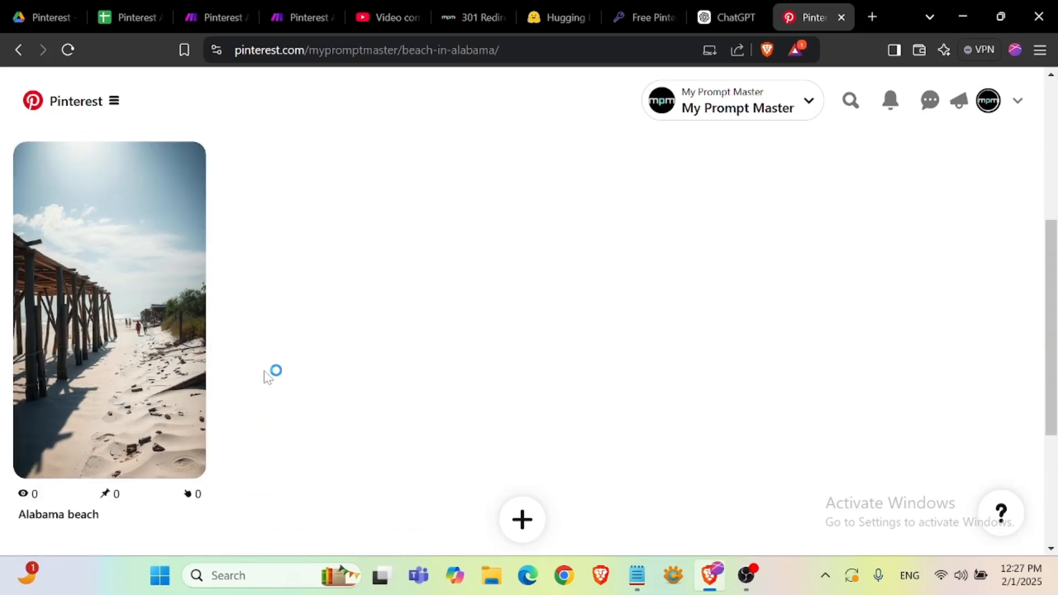
- Open the scenarios list in a new tab and create a new empty scenario
click(302, 23)
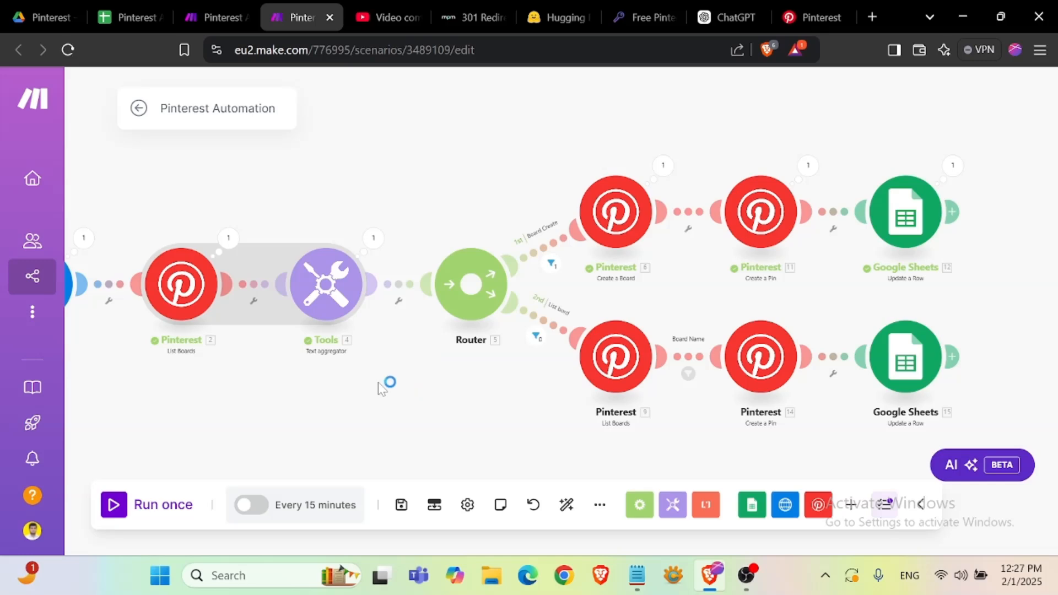
scroll(431, 390, down, 3)
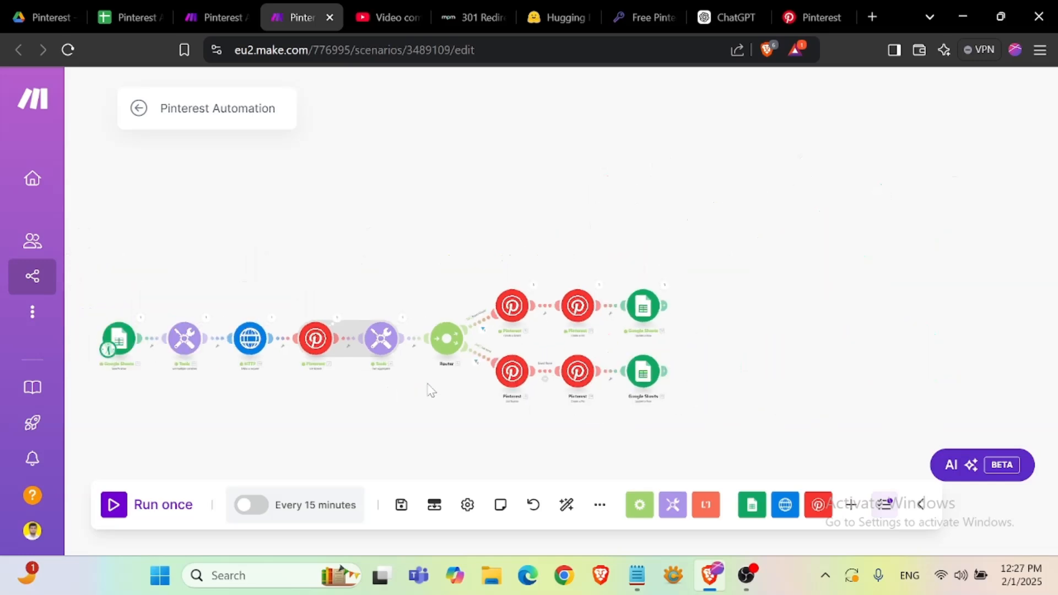
drag(413, 403, 519, 351)
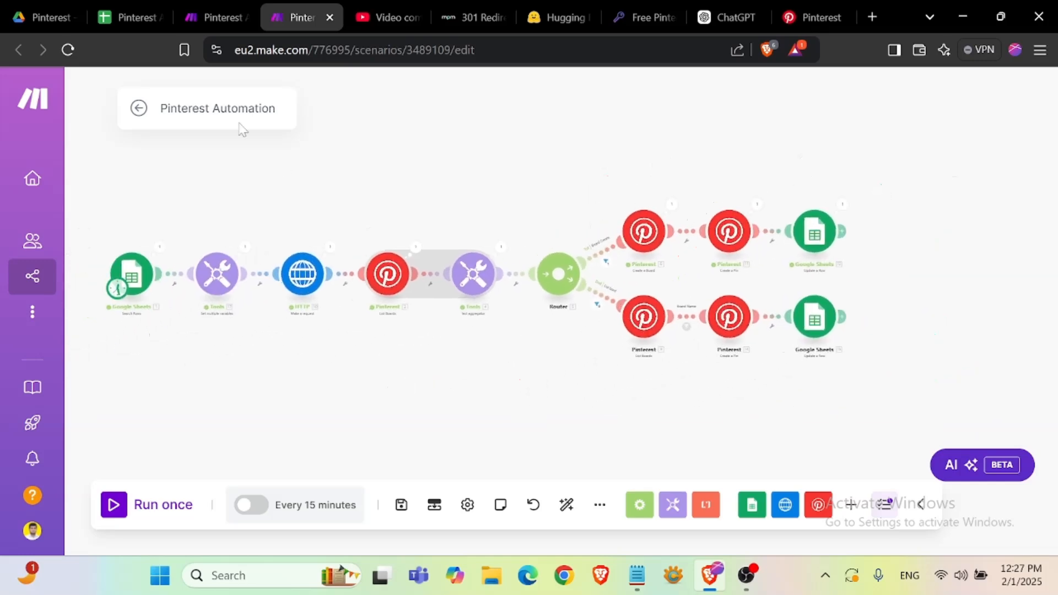
right_click(112, 278)
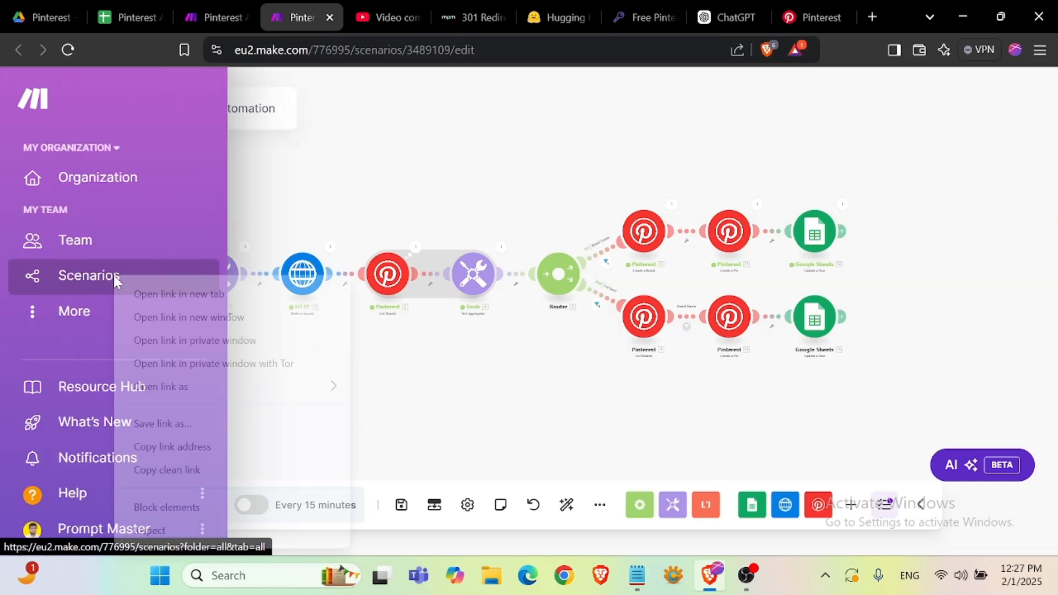
click(164, 294)
key(ctrl+Tab)
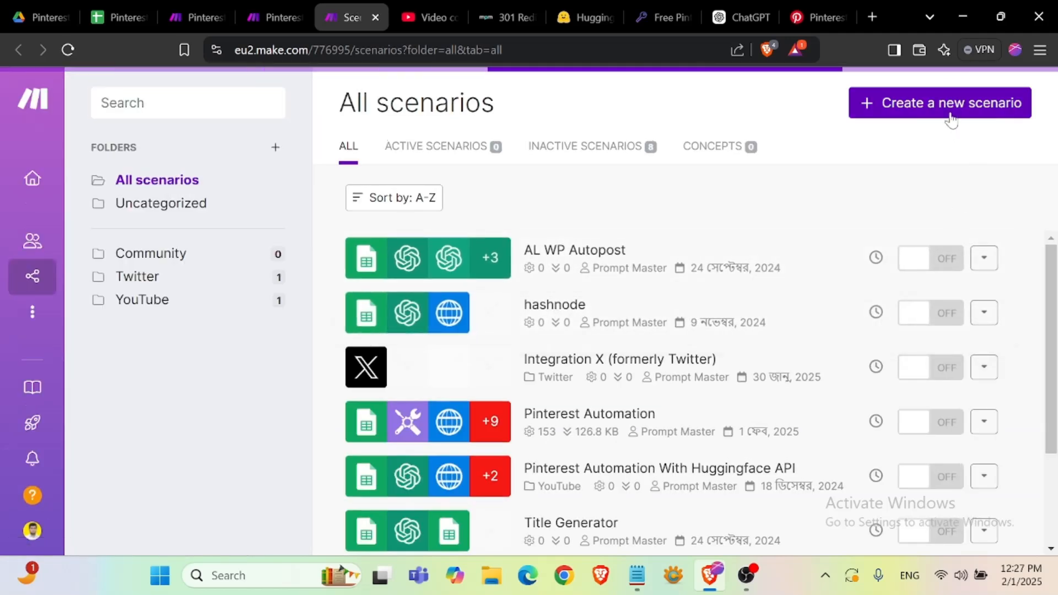
click(951, 118)
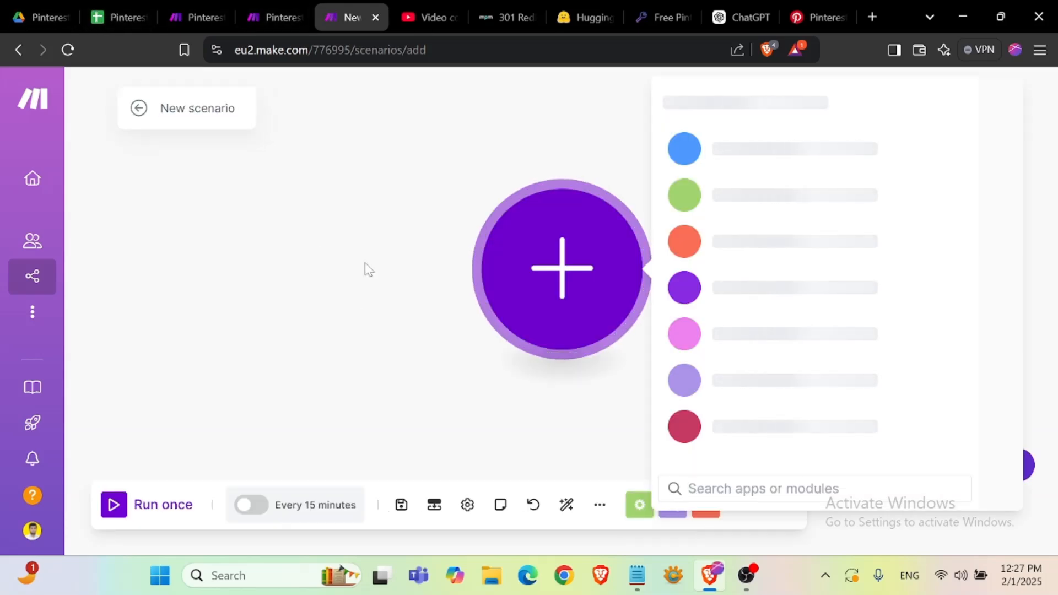
click(315, 272)
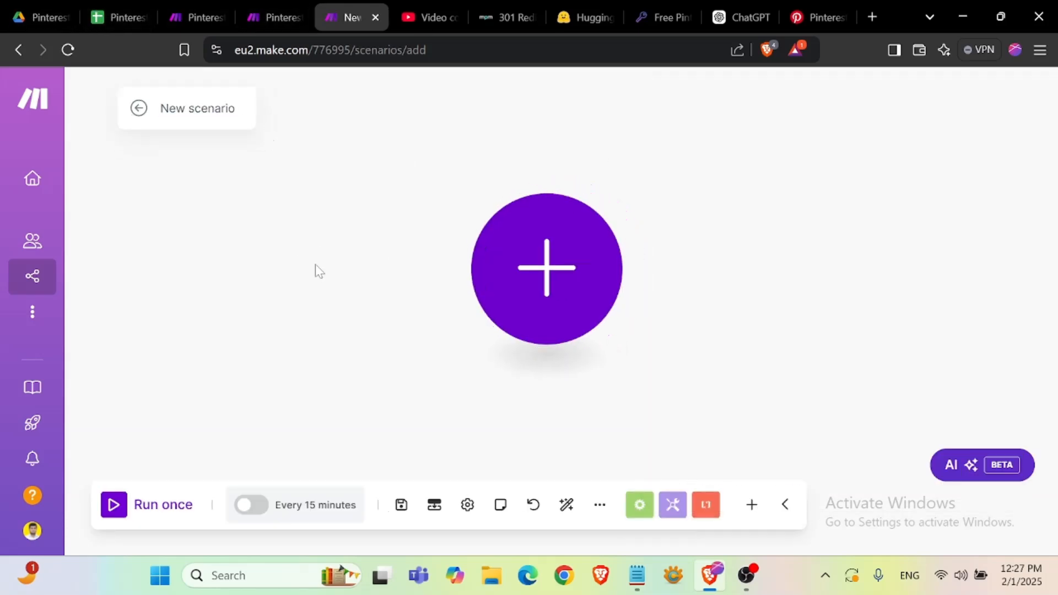
- Review the rows and status column of the Pinterest Automation with free API sheet
drag(406, 276, 229, 300)
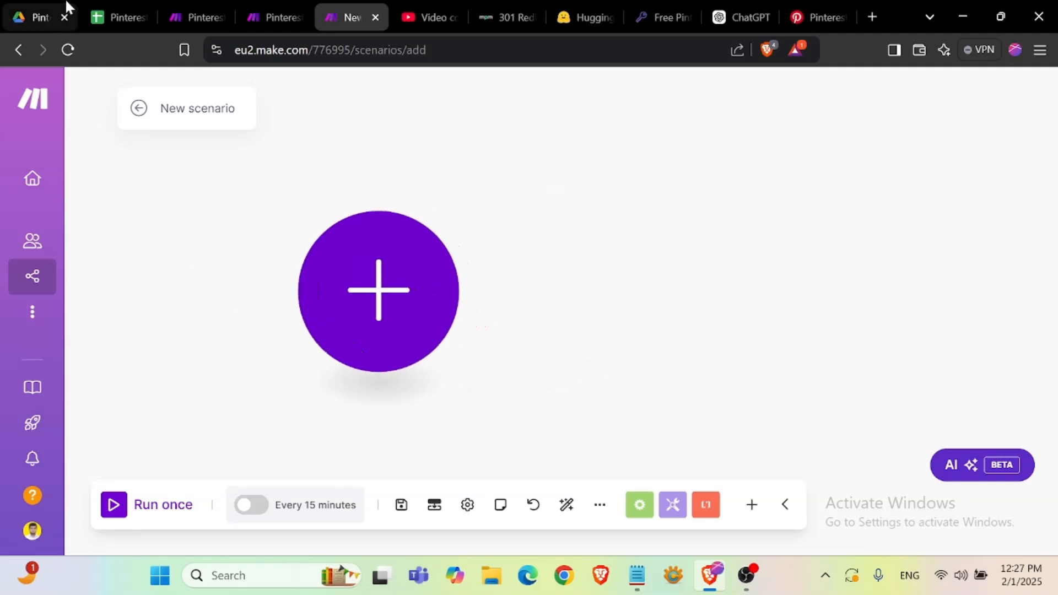
click(114, 17)
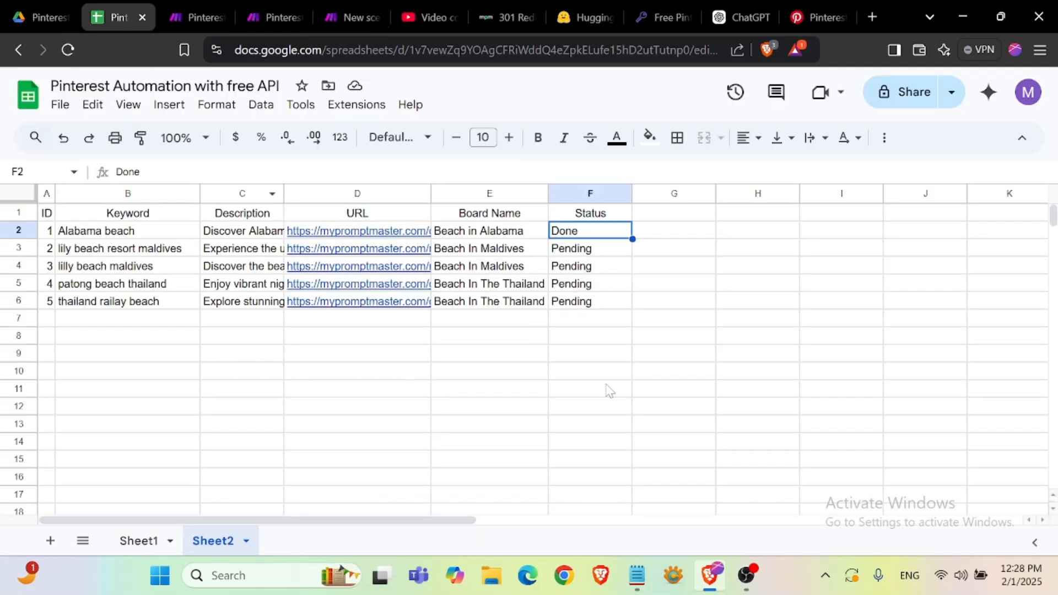
click(573, 408)
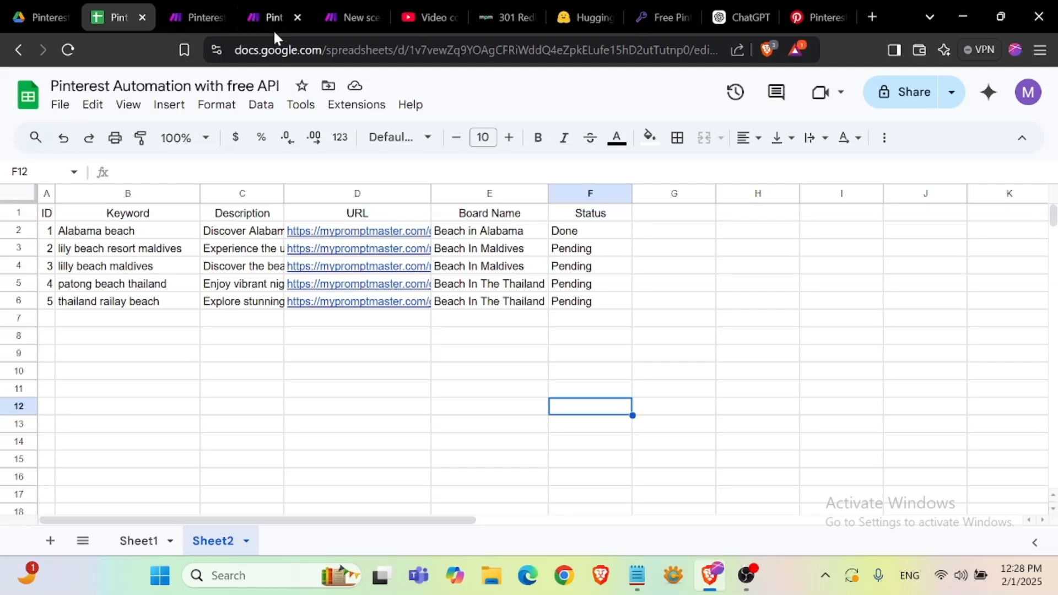
- Add a Google Sheets Search Rows module as the first module of the new scenario
click(347, 16)
click(396, 312)
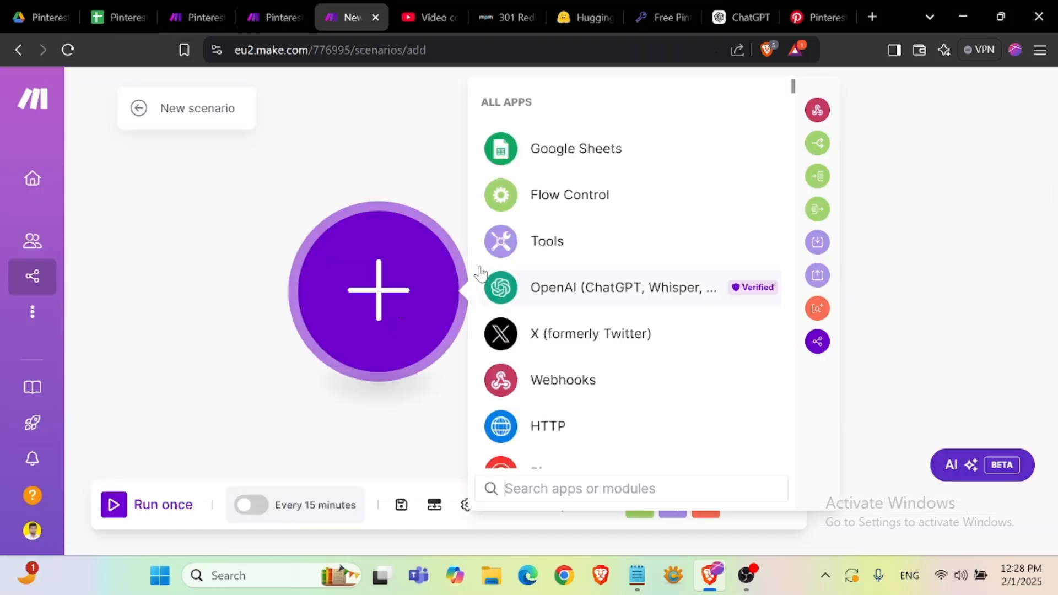
click(584, 157)
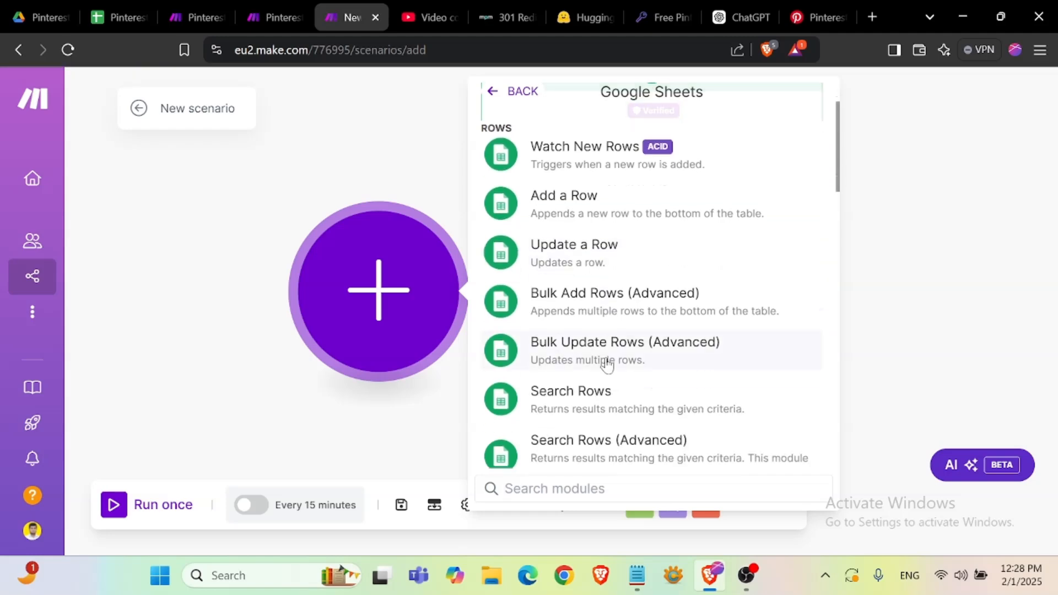
scroll(607, 364, down, 2)
click(604, 309)
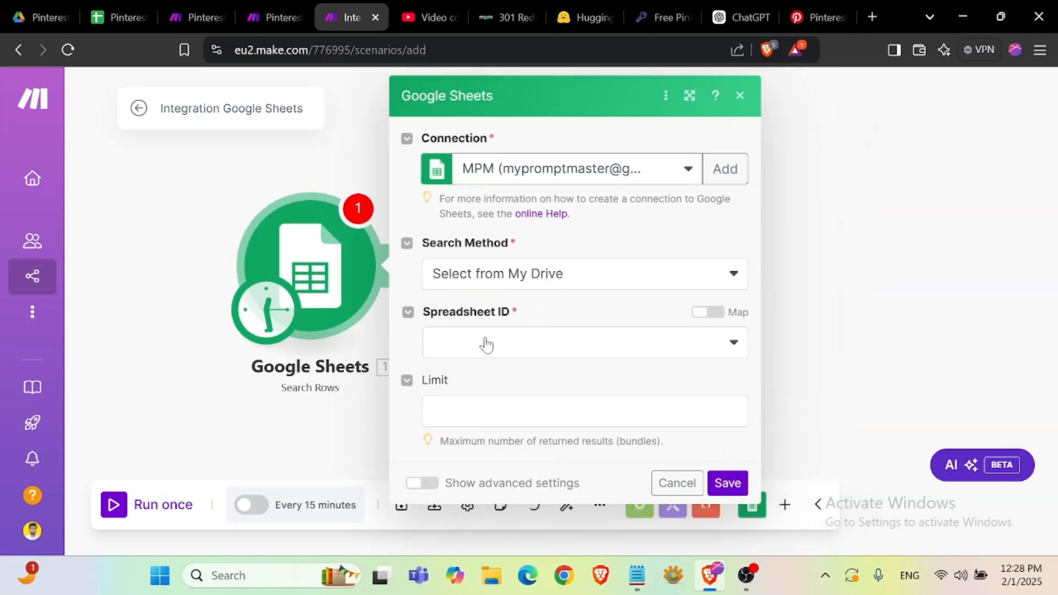
- Set the module's Spreadsheet ID to the Pinterest Automation with free API spreadsheet
click(547, 346)
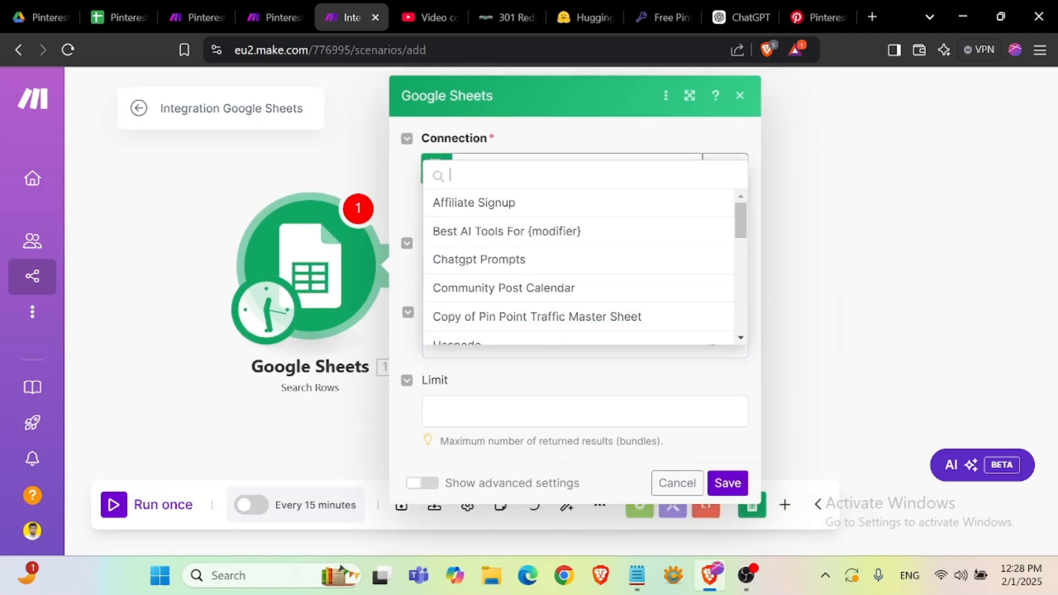
click(115, 18)
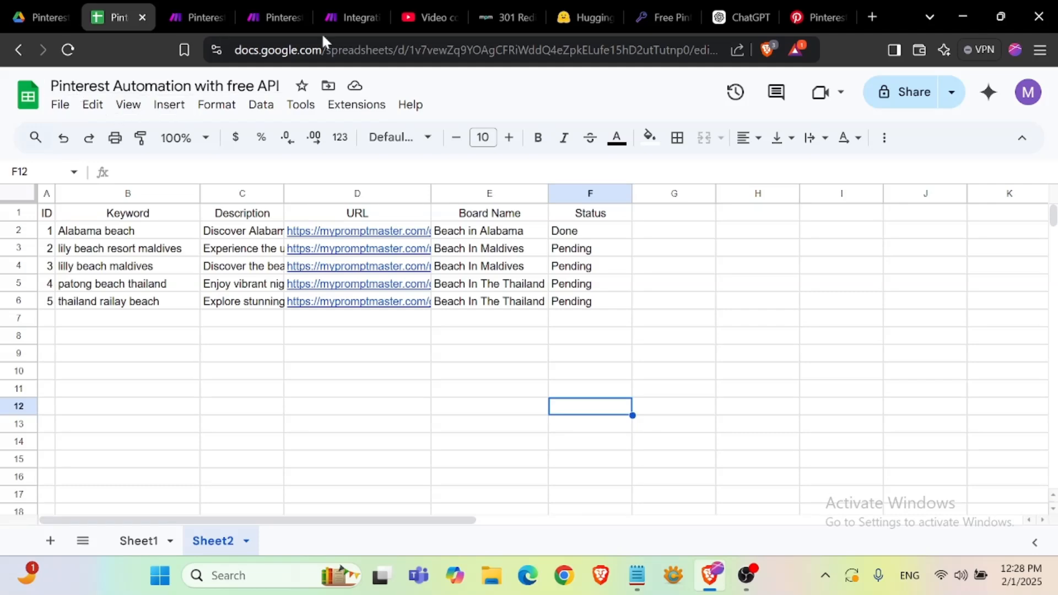
click(349, 17)
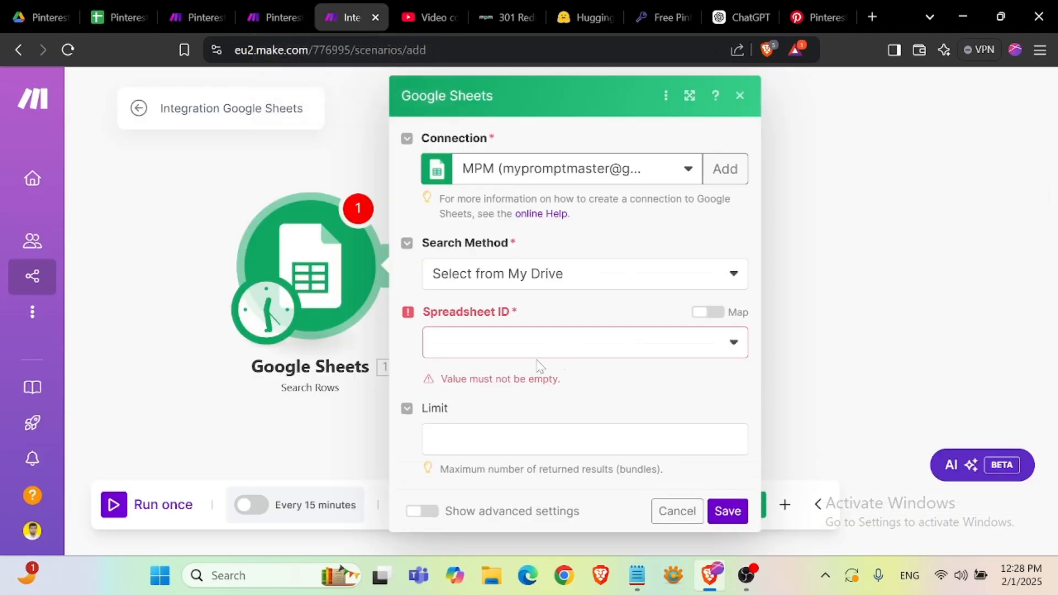
click(477, 343)
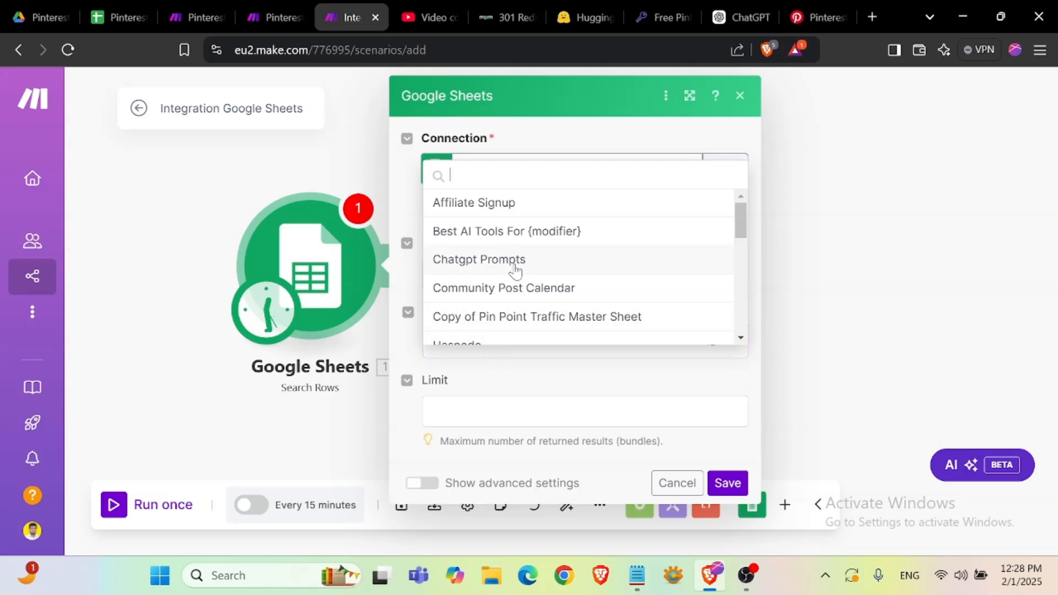
text(pin)
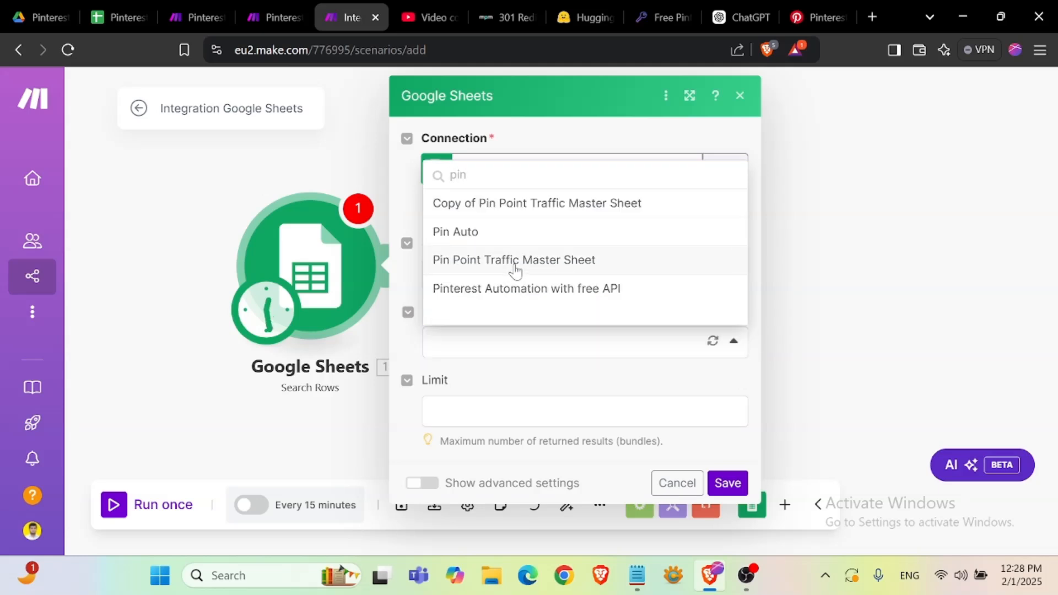
click(582, 293)
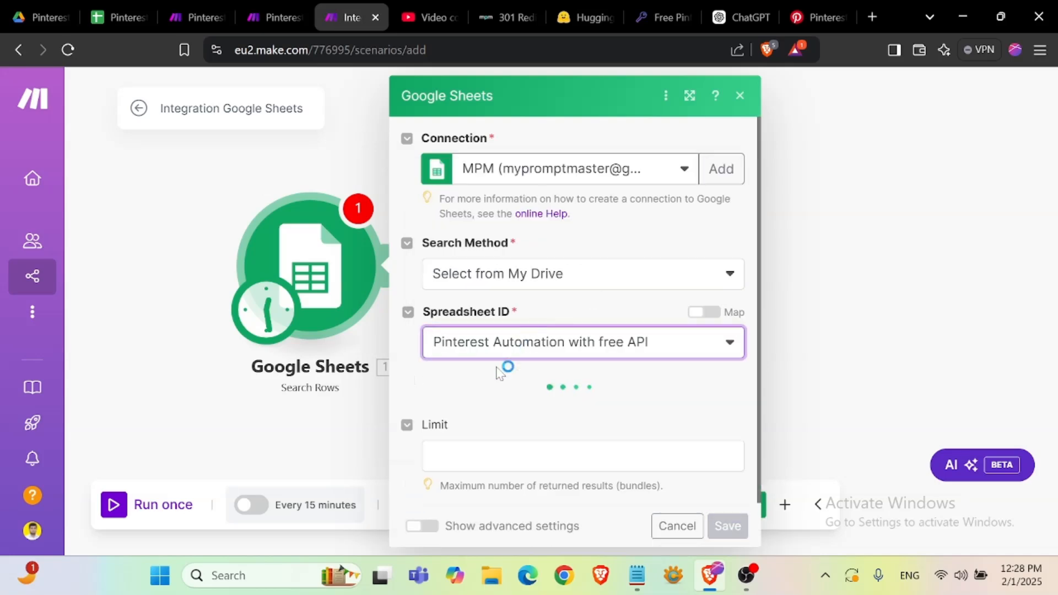
- Set the module's sheet name to Sheet2
click(121, 15)
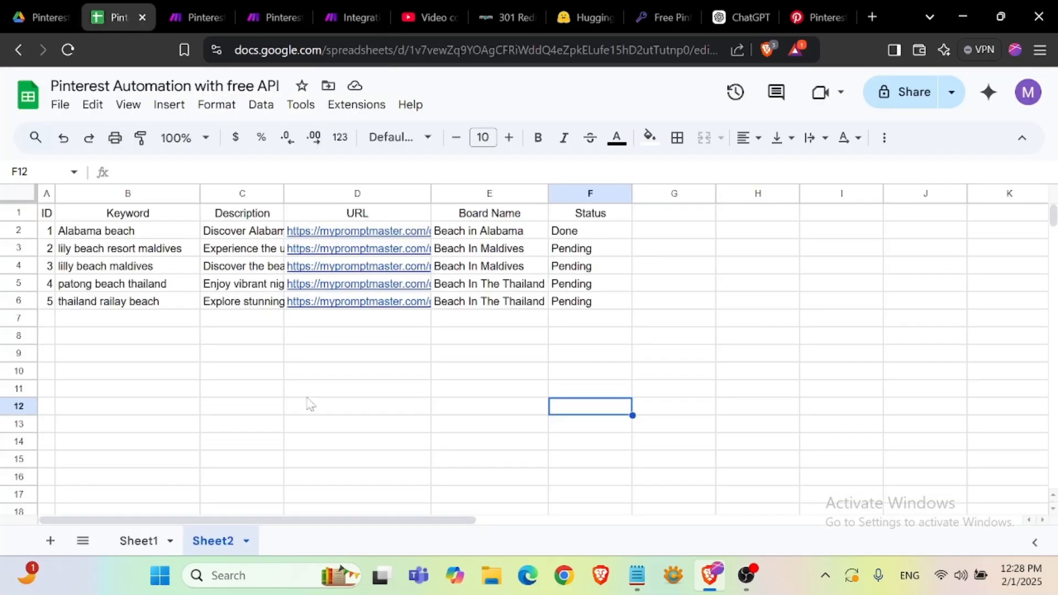
scroll(333, 431, down, 5)
scroll(334, 432, up, 5)
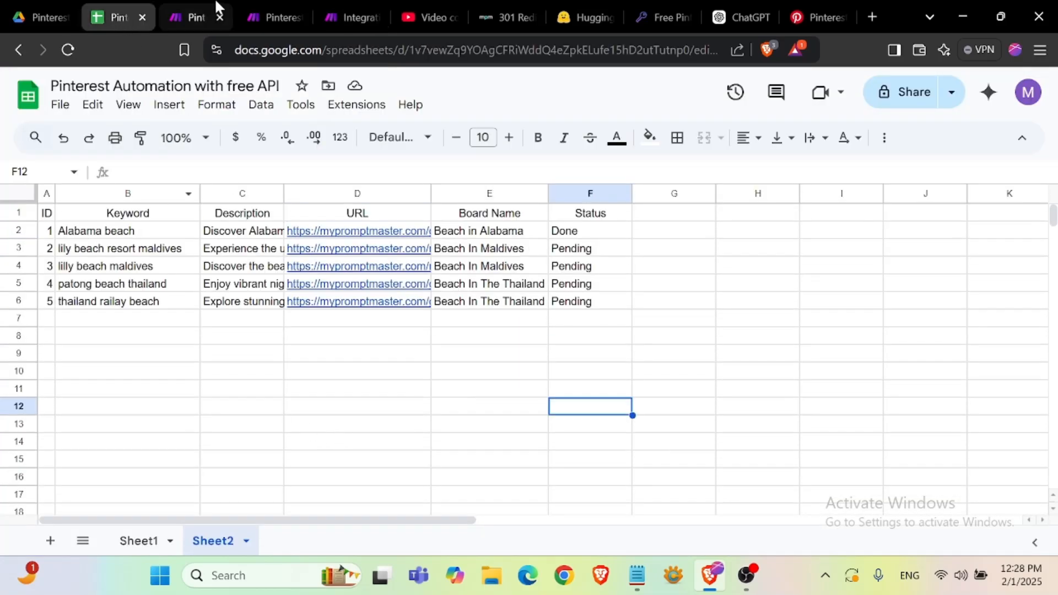
click(358, 19)
click(496, 417)
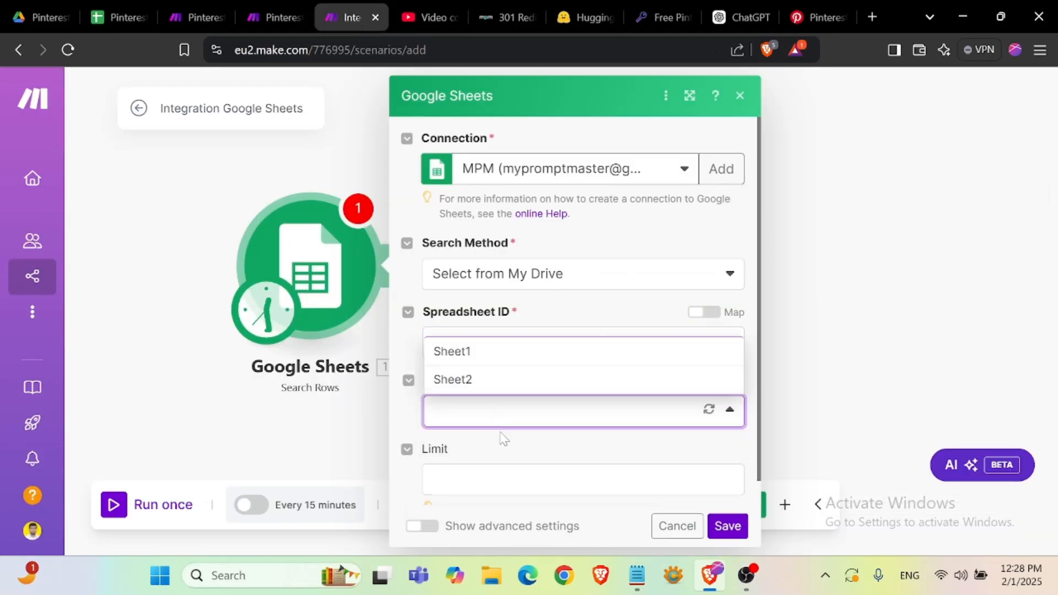
click(467, 378)
- Add a filter so rows are returned only where Status (F) equals Pending
scroll(523, 433, down, 4)
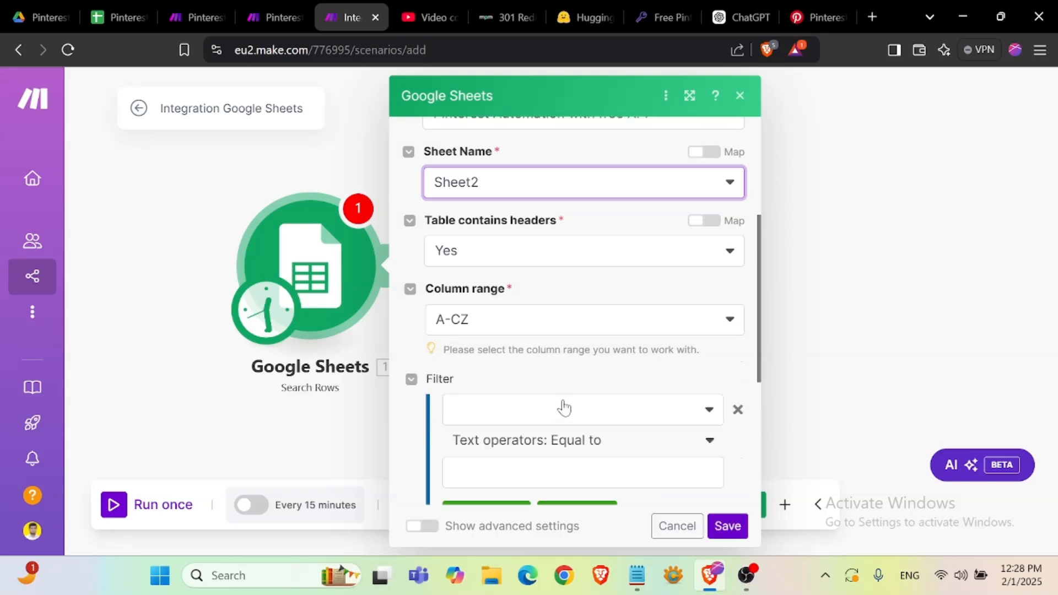
scroll(540, 380, down, 3)
click(500, 245)
click(514, 418)
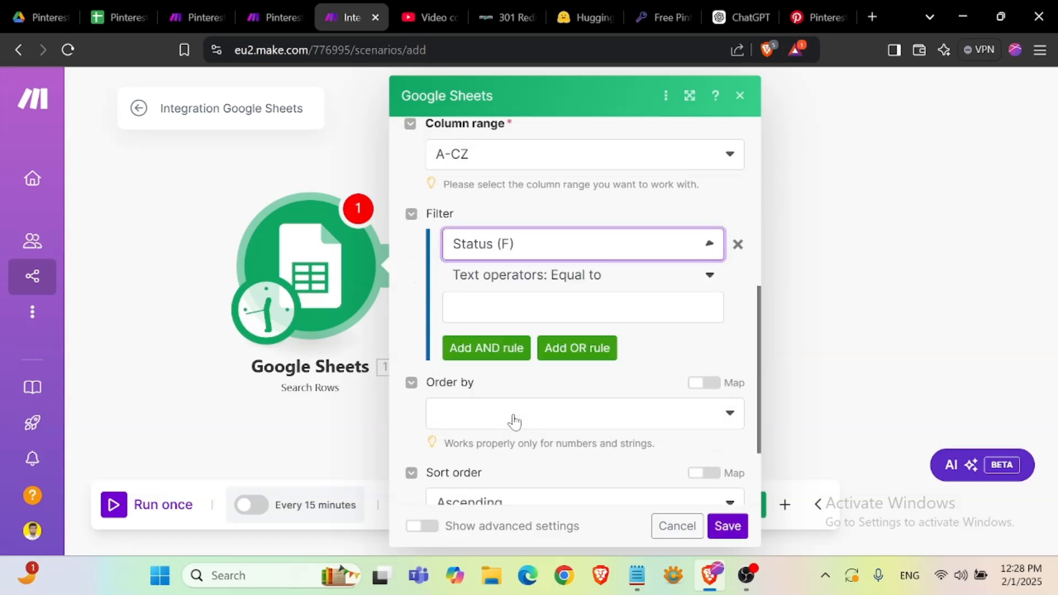
click(510, 307)
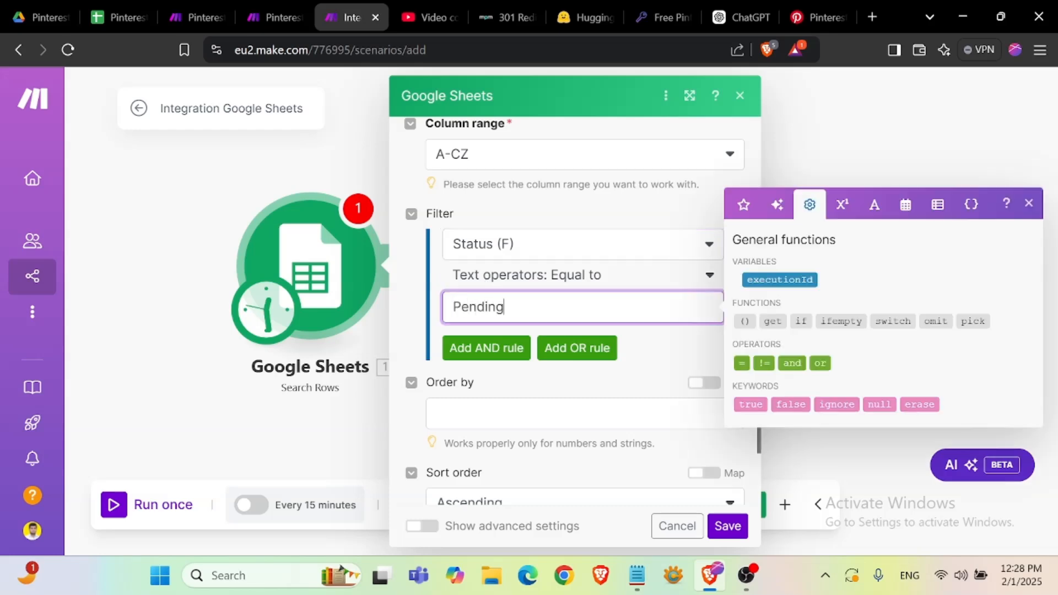
text(Pending)
- Order the search results by ID (A) with the field type set to Number
click(539, 435)
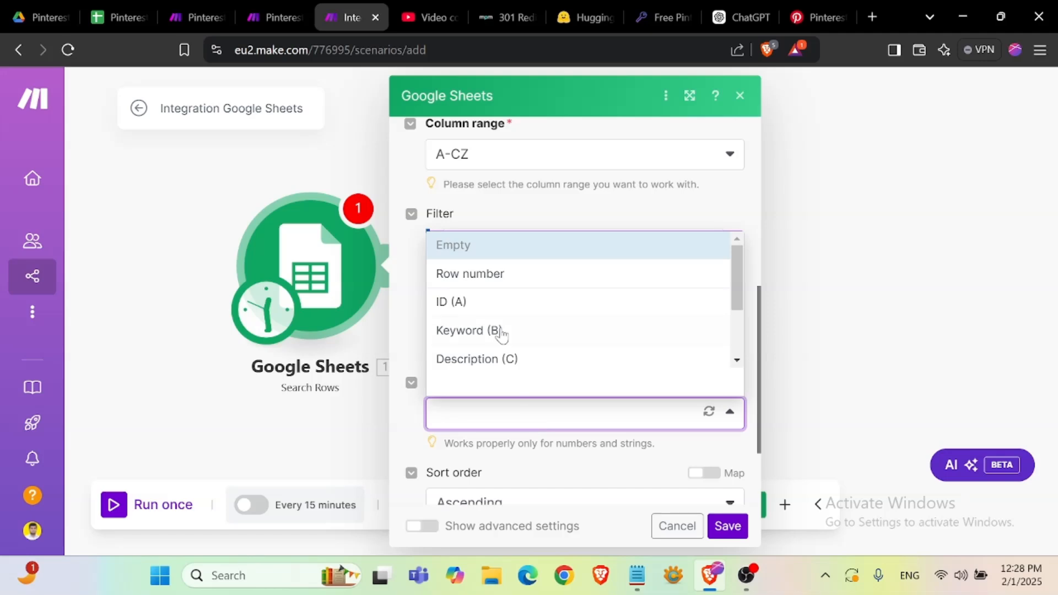
click(481, 301)
scroll(496, 381, down, 3)
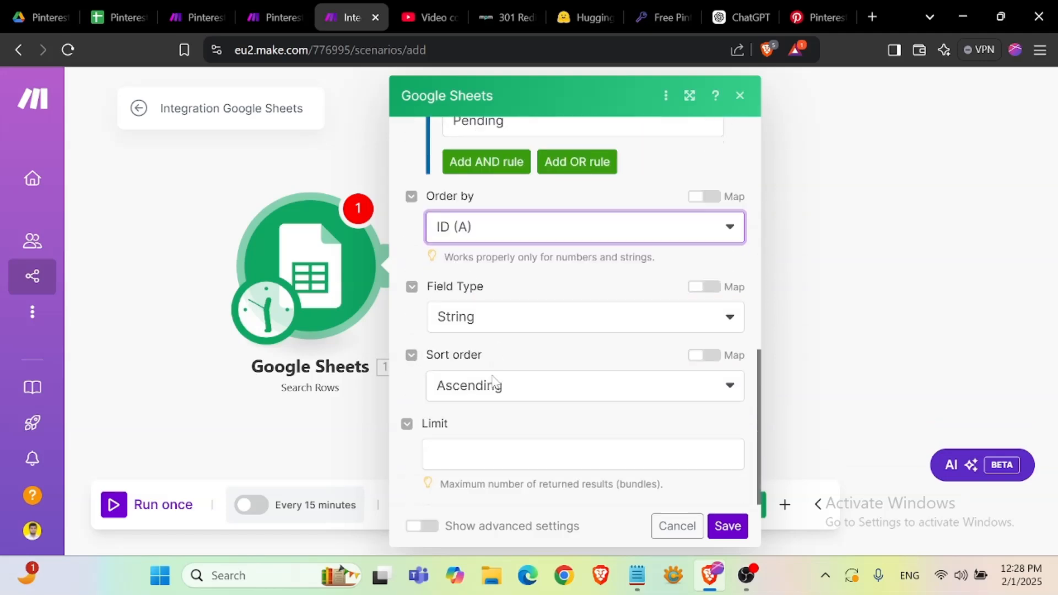
click(496, 315)
click(493, 409)
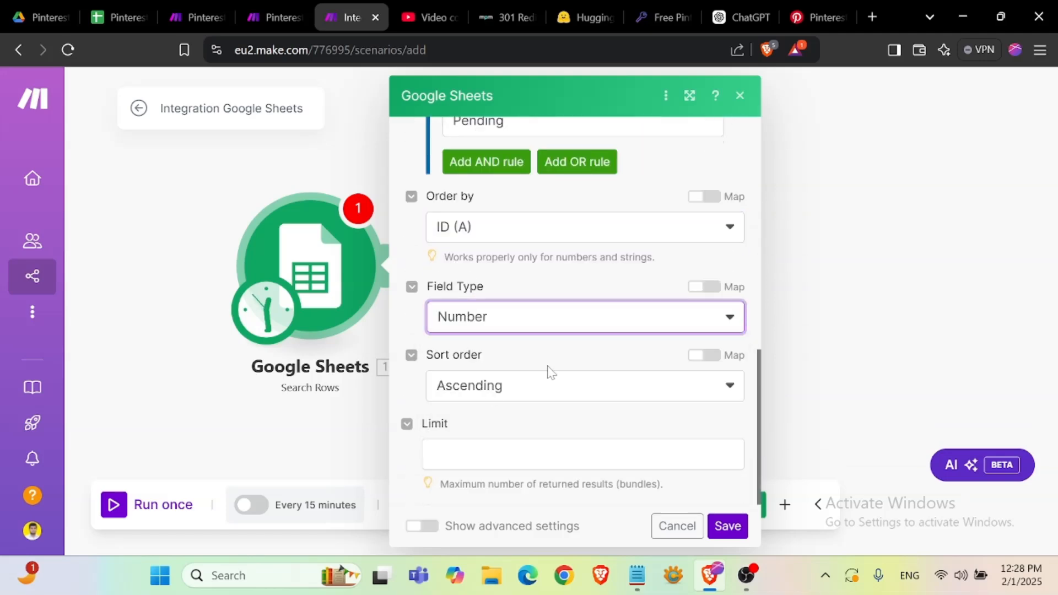
- Limit the search to 1 returned bundle and save the module settings
click(551, 454)
text(1)
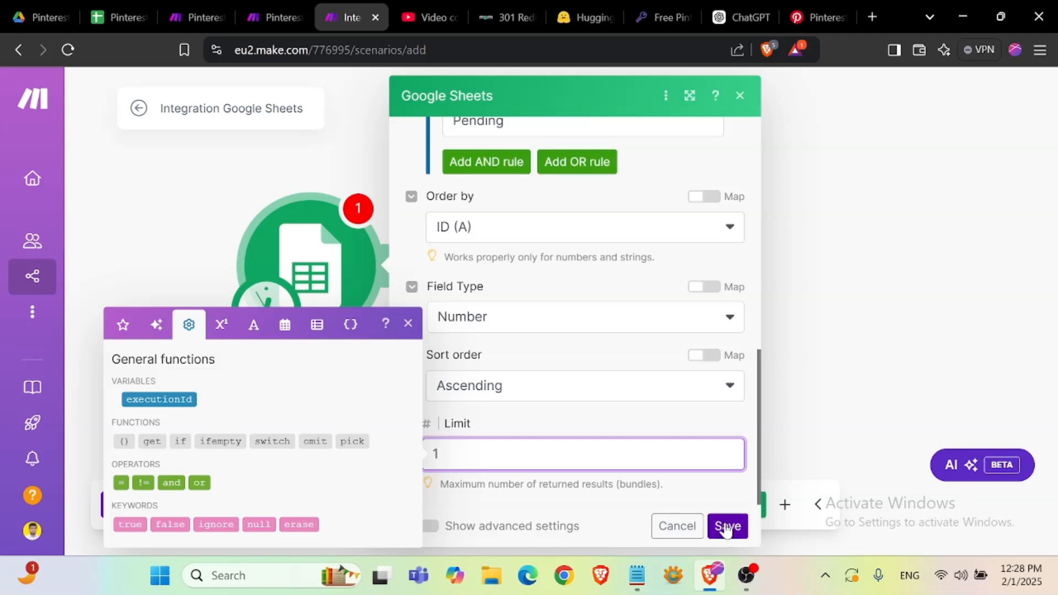
click(727, 525)
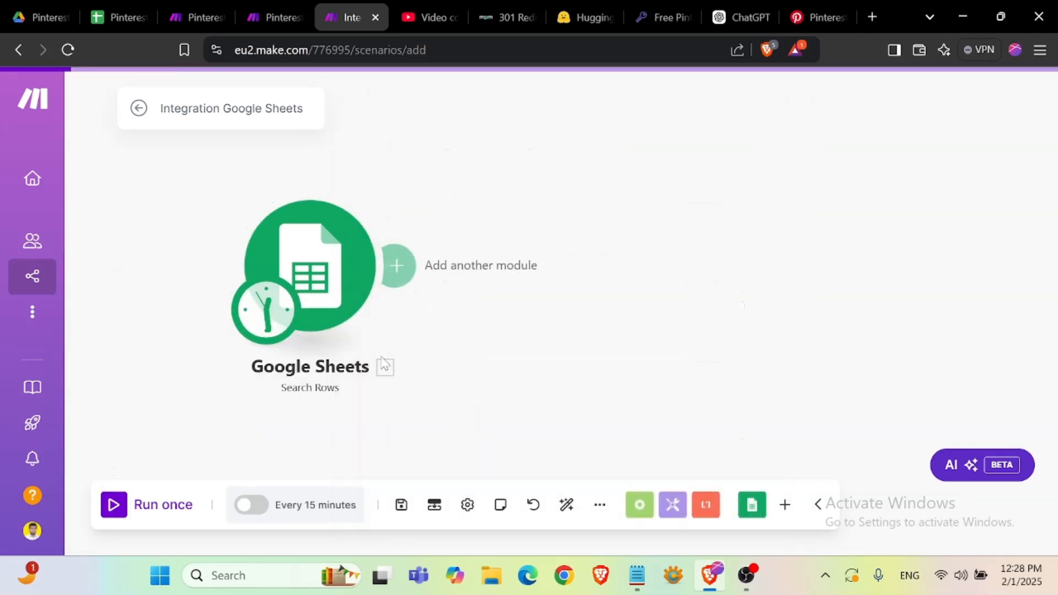
- Rename the scenario to Pinterest and save it
click(213, 108)
drag(159, 109, 317, 121)
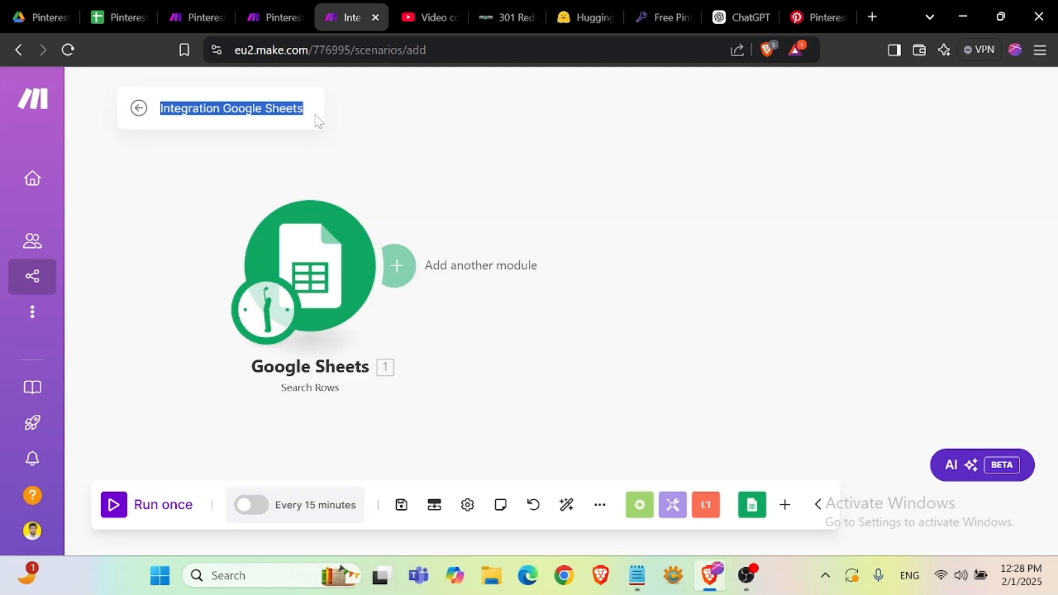
text(Pint)
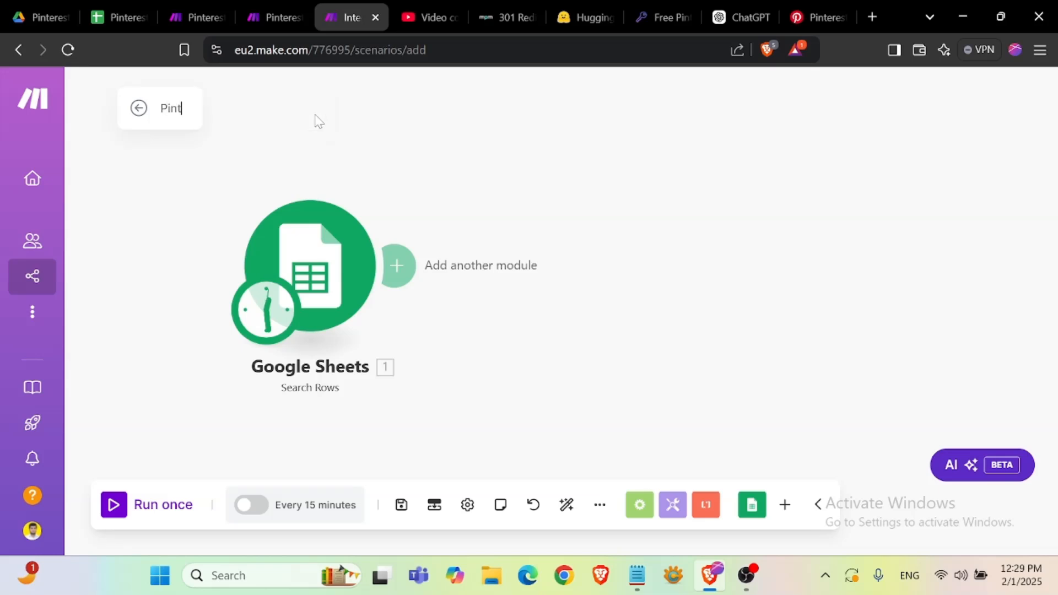
text(erest)
click(401, 504)
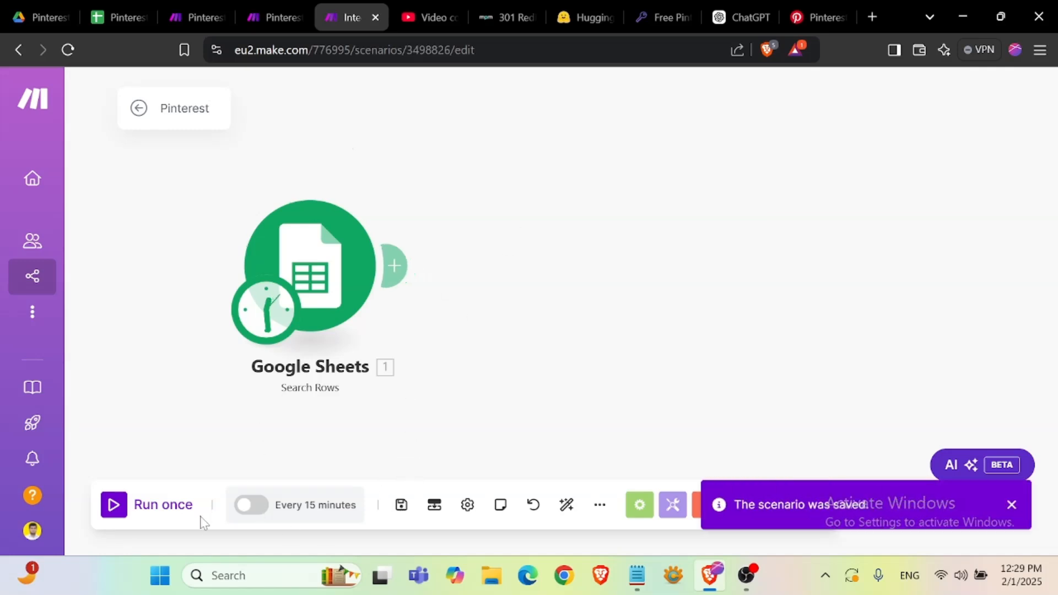
- Run the scenario once and inspect the Search Rows module's input and output bundle
click(124, 514)
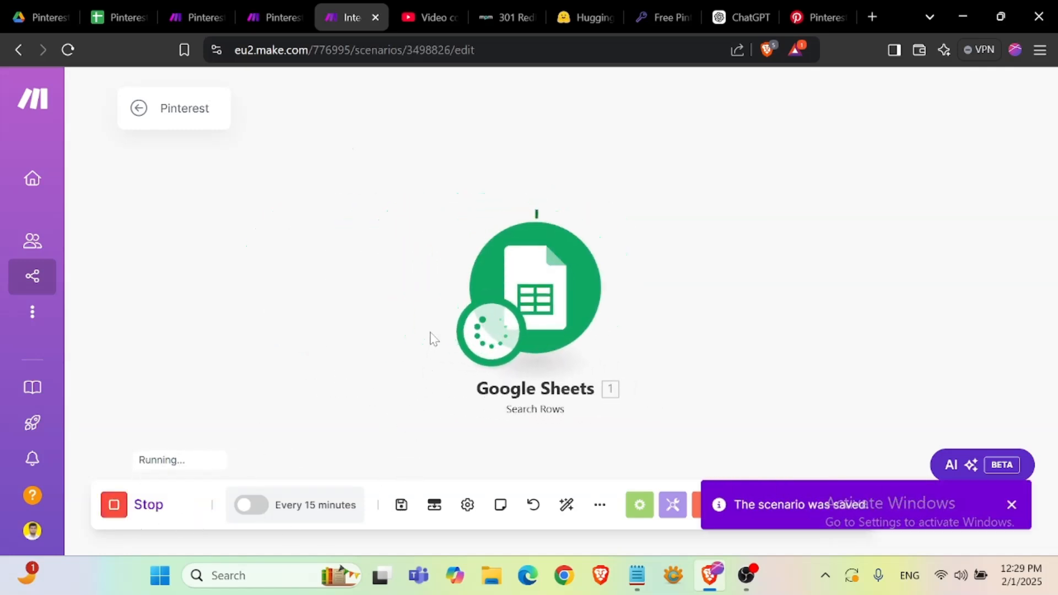
scroll(853, 502, down, 5)
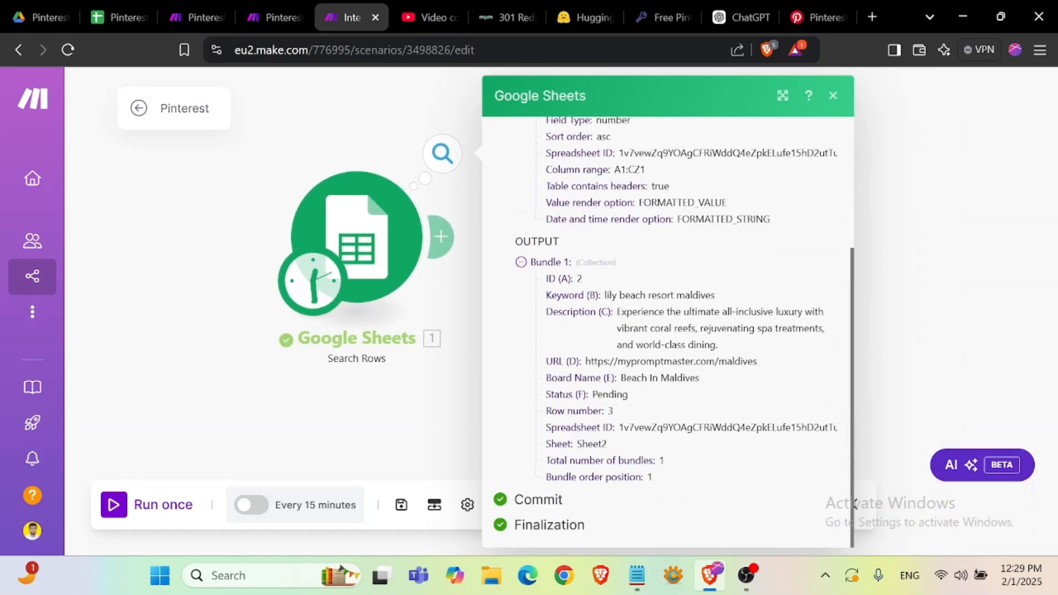
scroll(853, 502, up, 3)
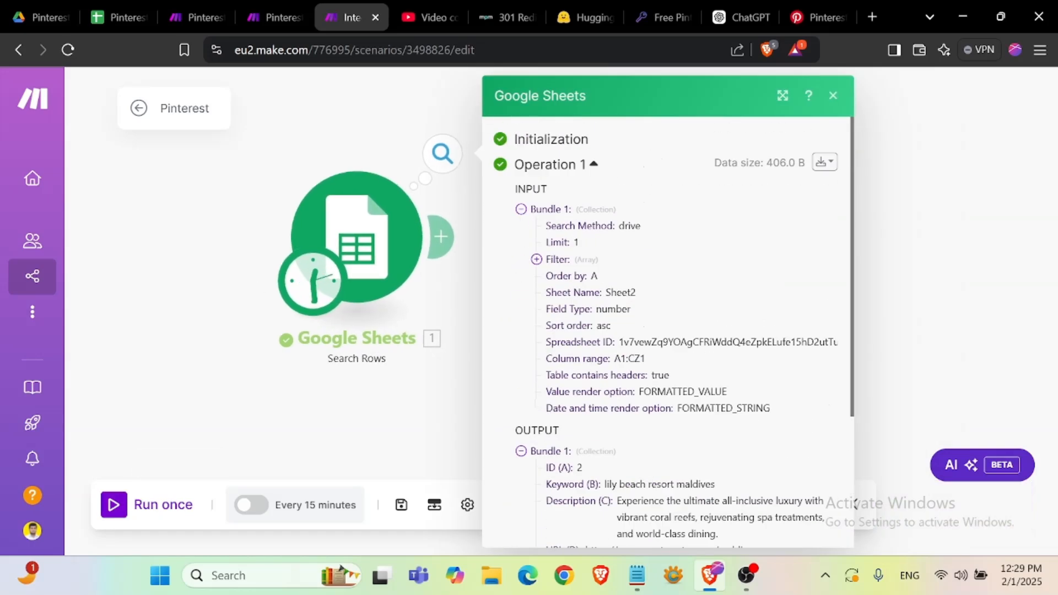
click(203, 292)
drag(568, 264, 418, 282)
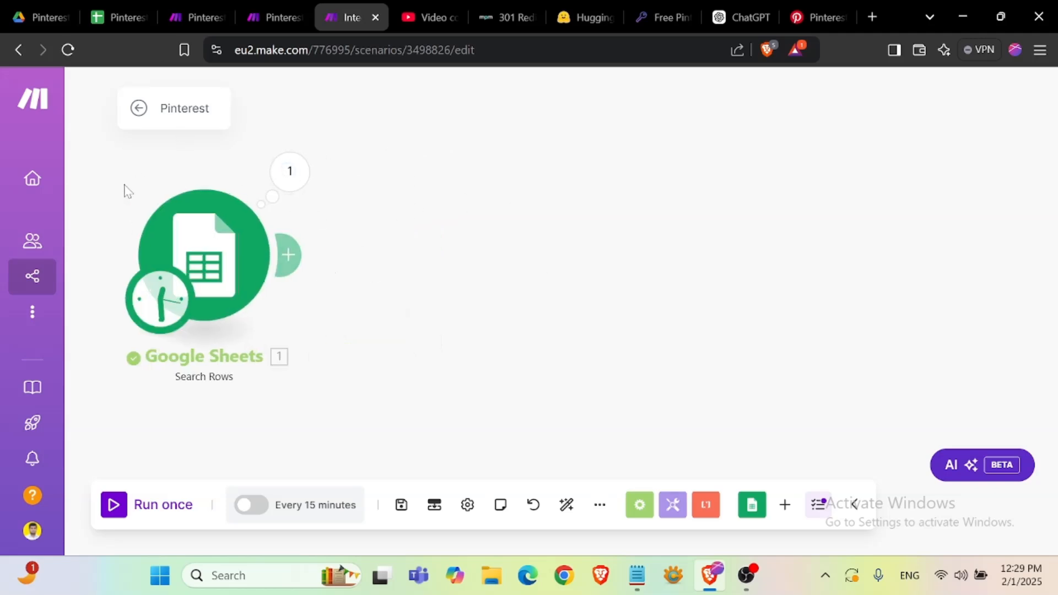
drag(126, 187, 203, 198)
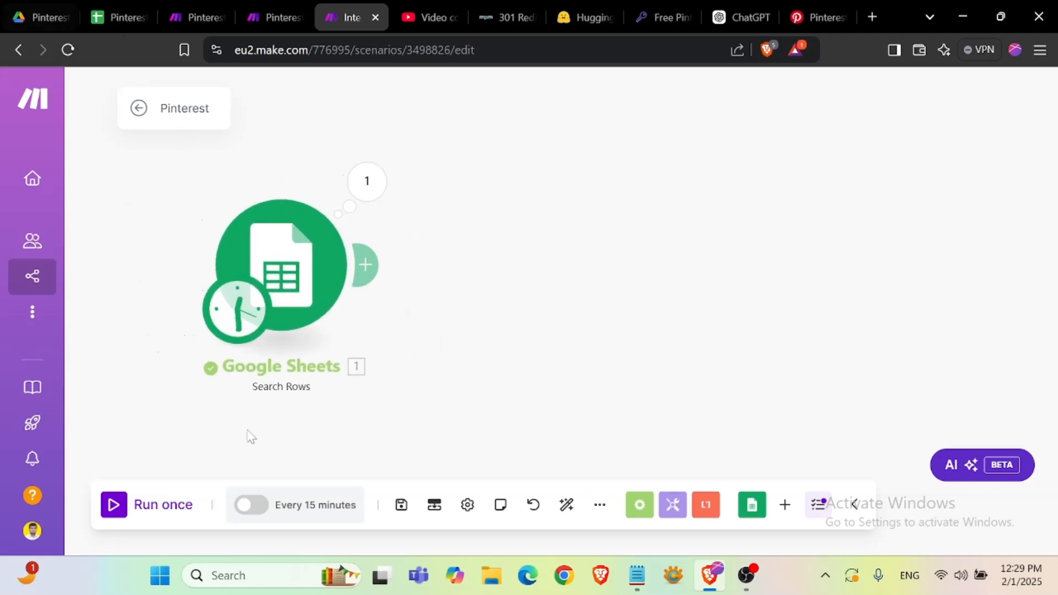
- Compare the sheet's board names with the existing Pinterest Automation With Huggingface API scenario's modules
click(111, 18)
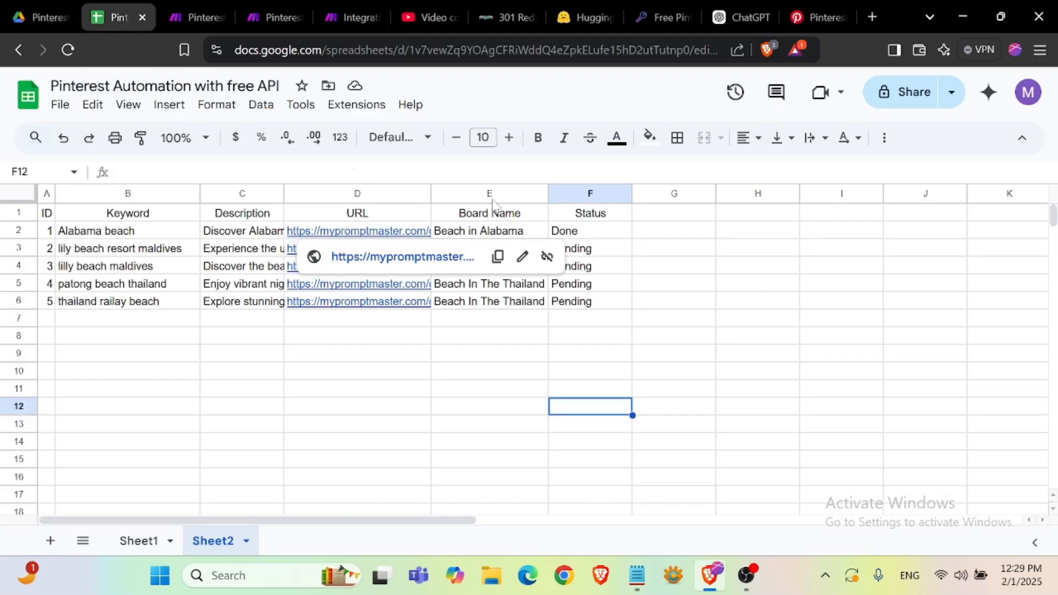
click(498, 234)
click(501, 307)
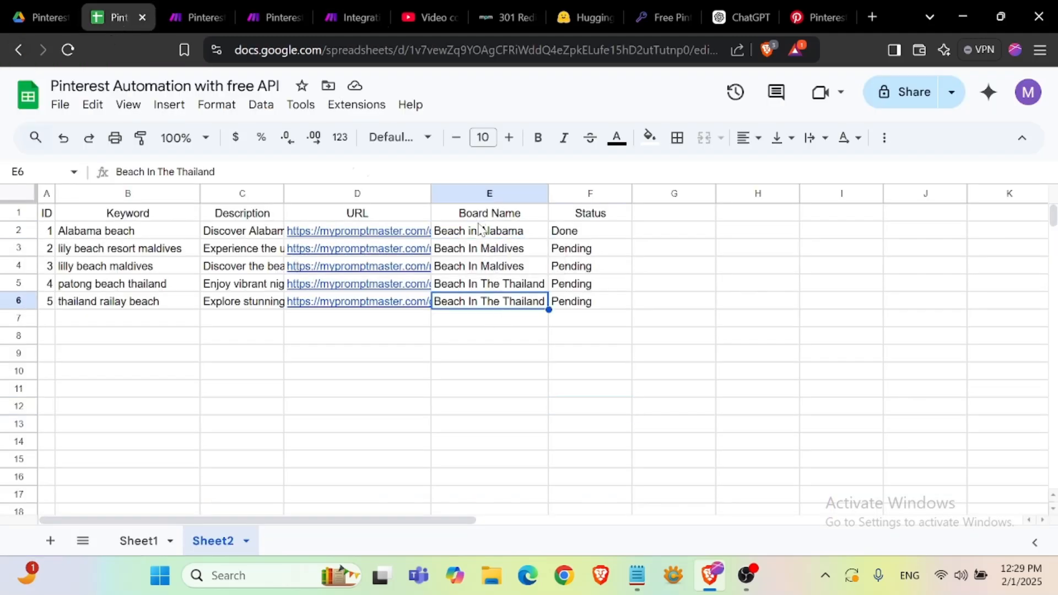
click(487, 237)
click(189, 21)
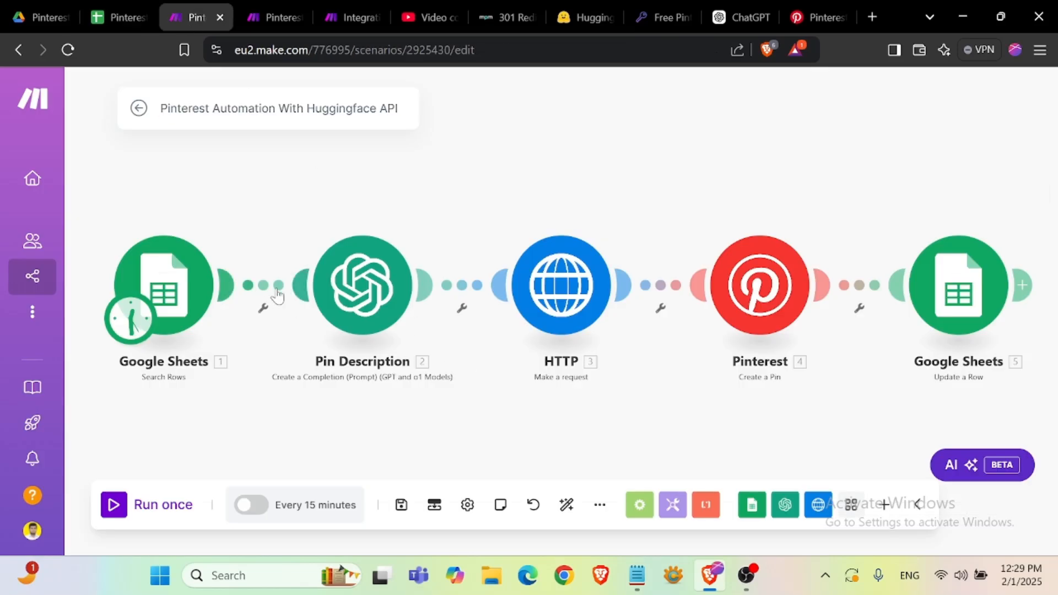
click(278, 17)
click(344, 17)
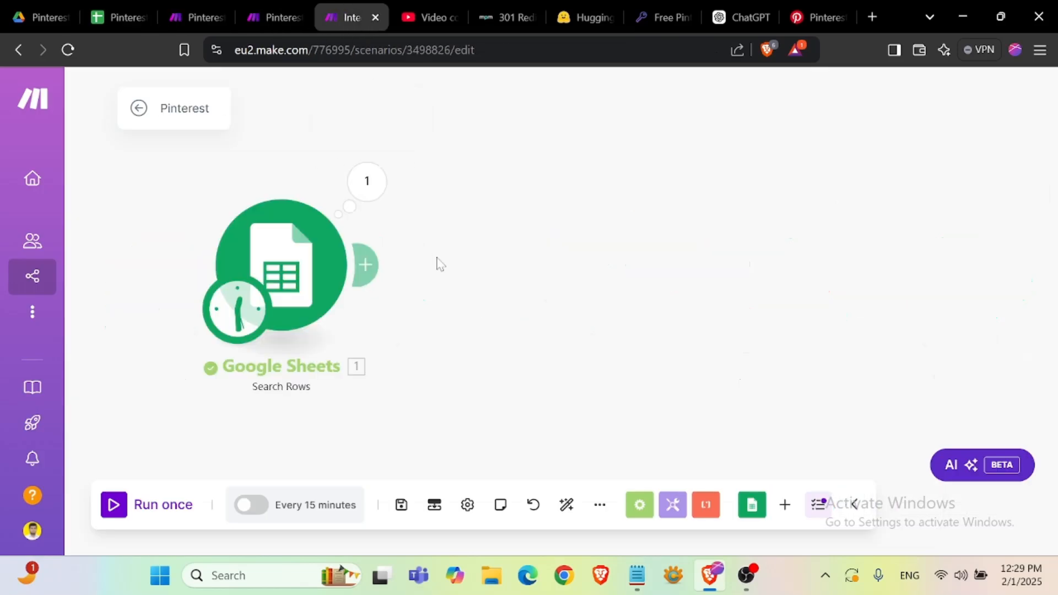
- Add a Tools Set multiple variables module after the Search Rows module
click(371, 261)
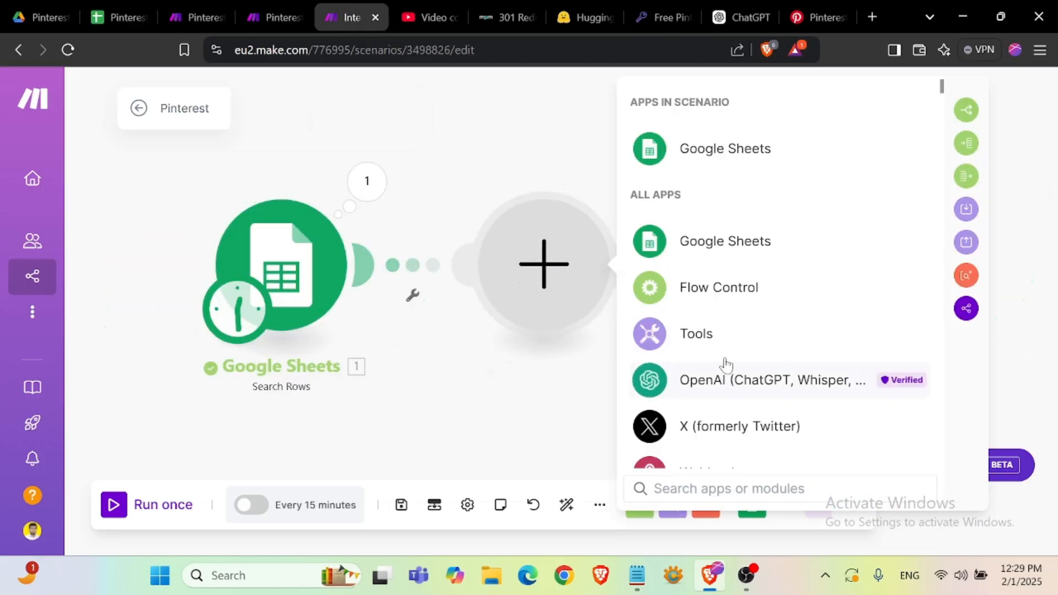
click(726, 342)
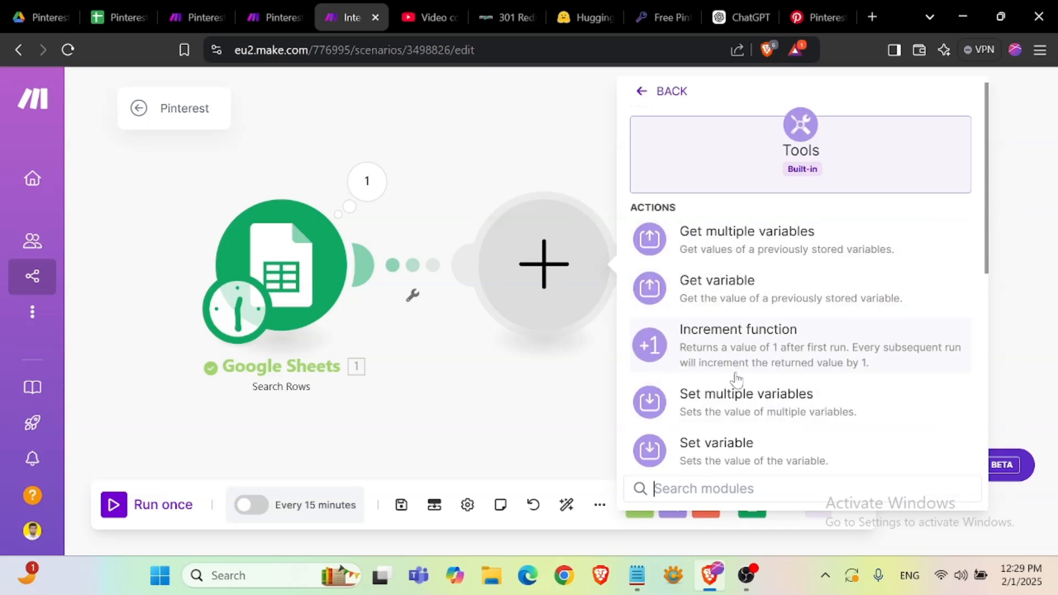
scroll(733, 355, down, 2)
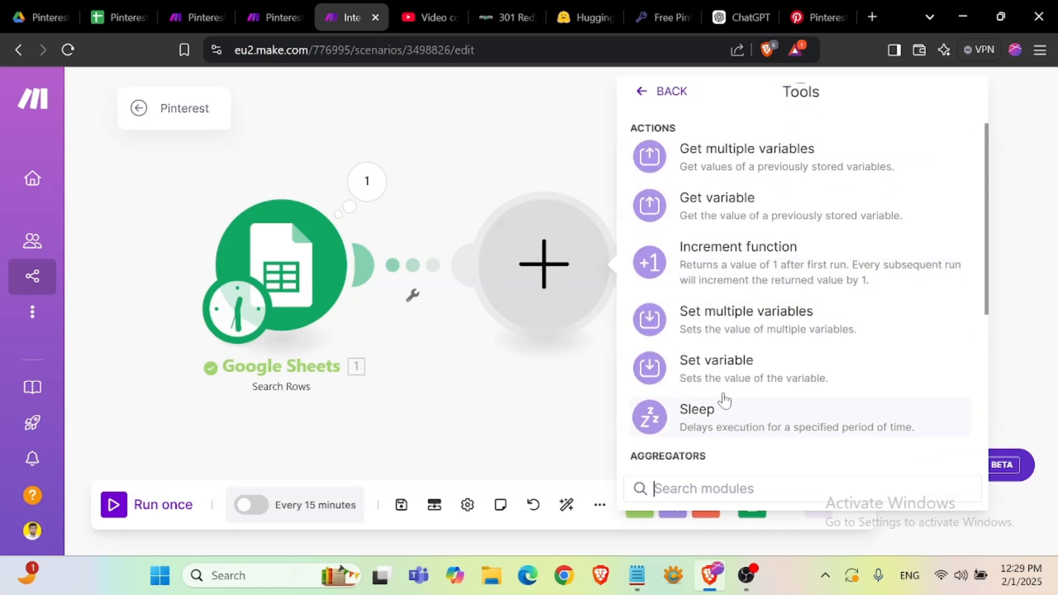
click(785, 326)
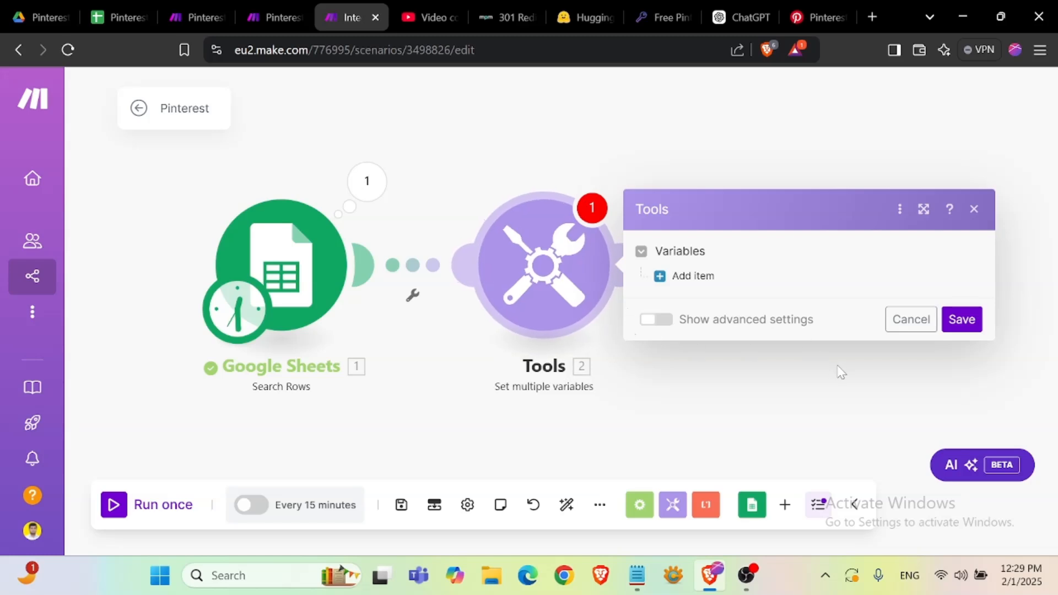
- Define a variable named board_name mapped to the sheet's Board Name (E) column and save the module
click(703, 281)
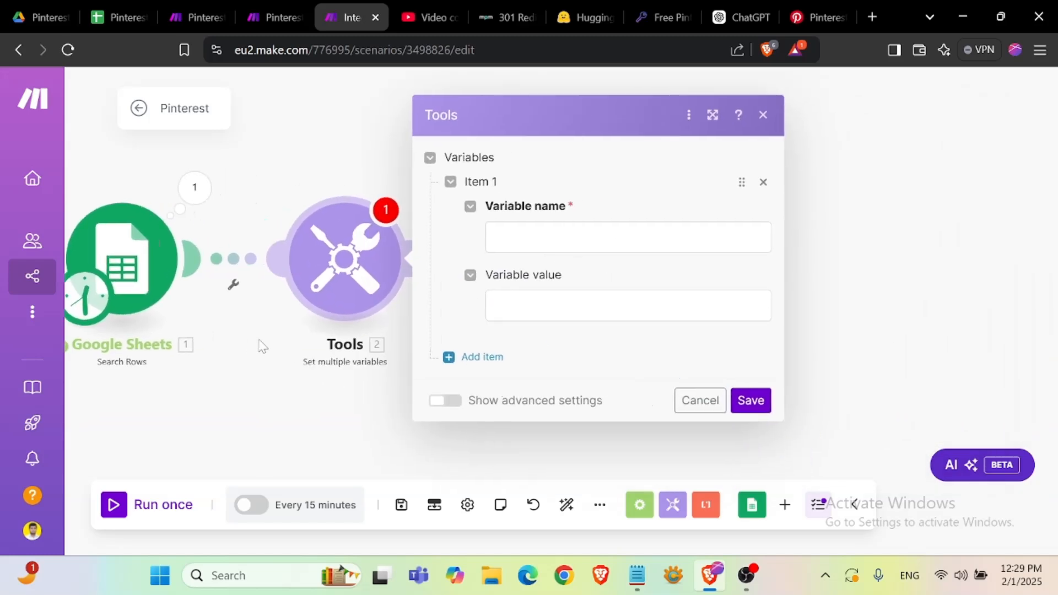
click(612, 238)
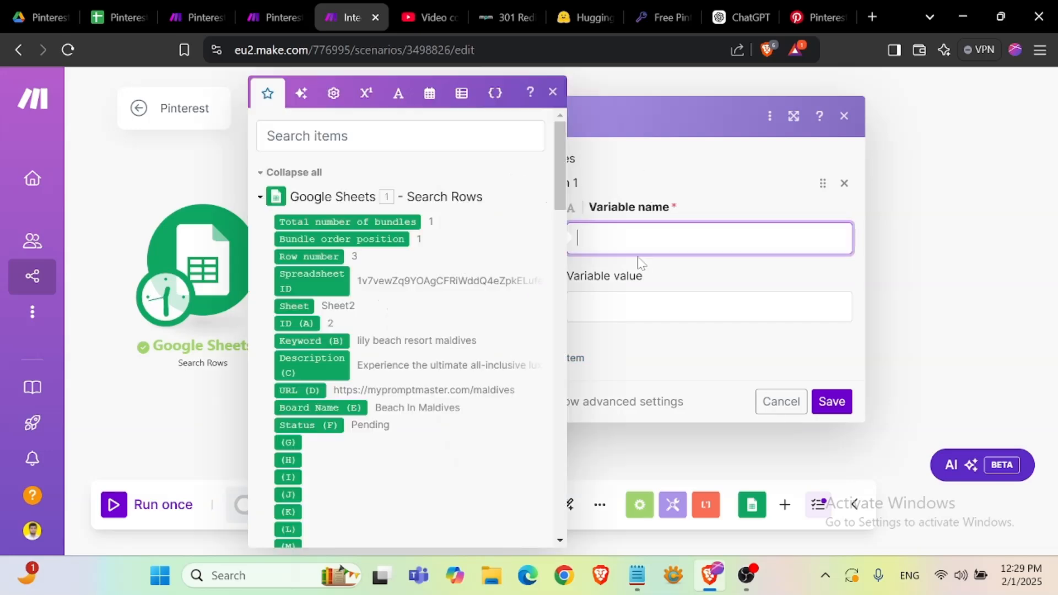
text(board_name)
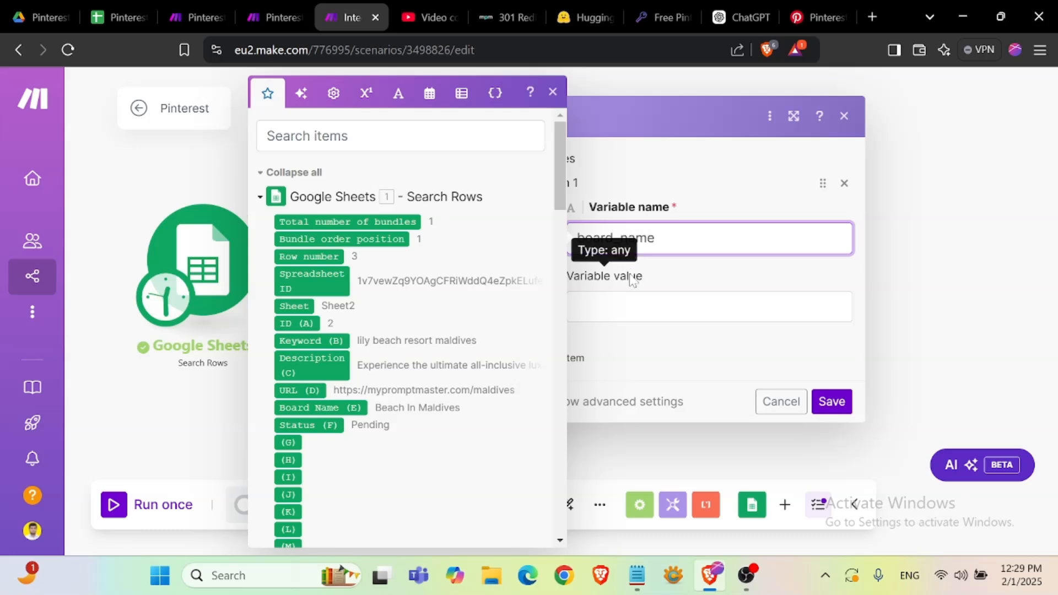
click(661, 306)
scroll(327, 325, down, 2)
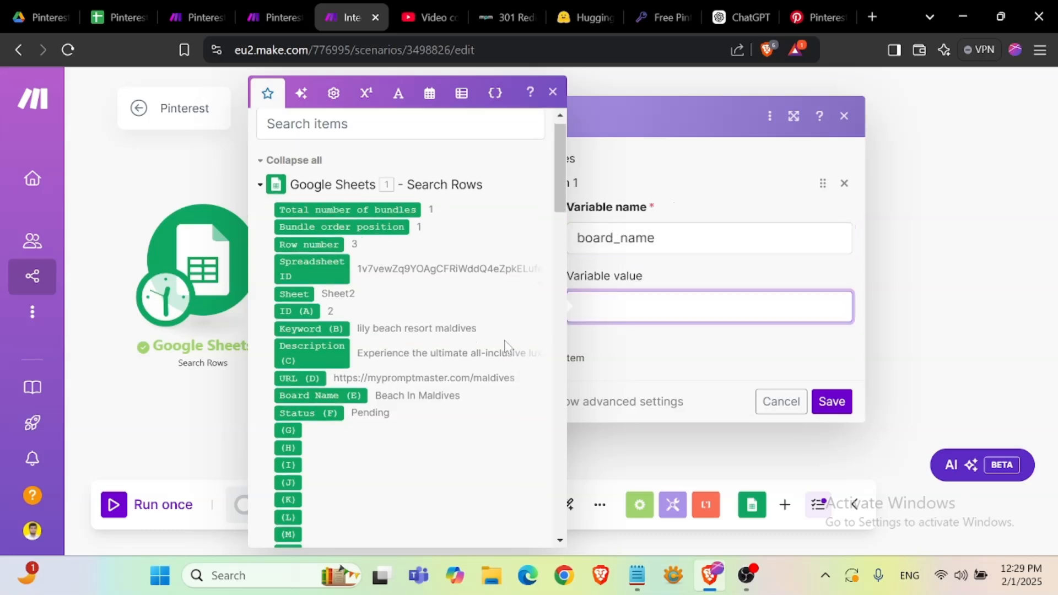
click(327, 325)
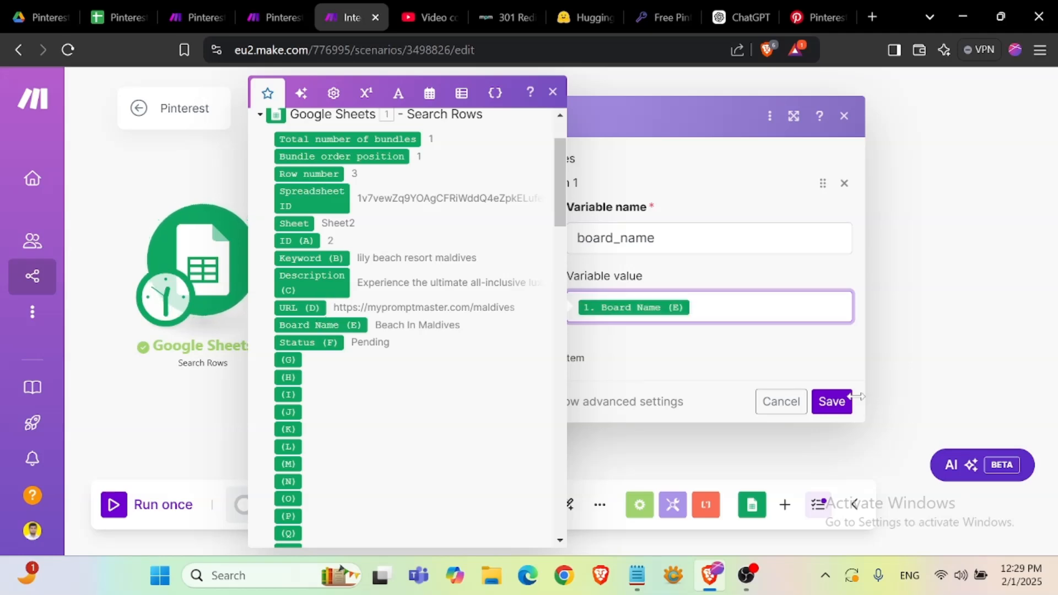
click(832, 401)
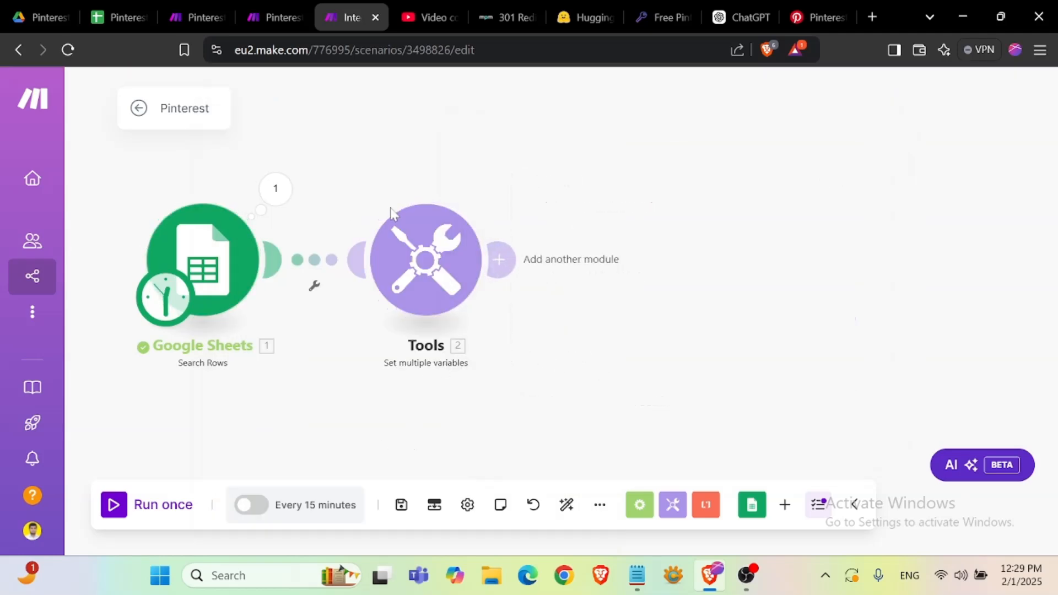
- Save the scenario and run it once
click(401, 504)
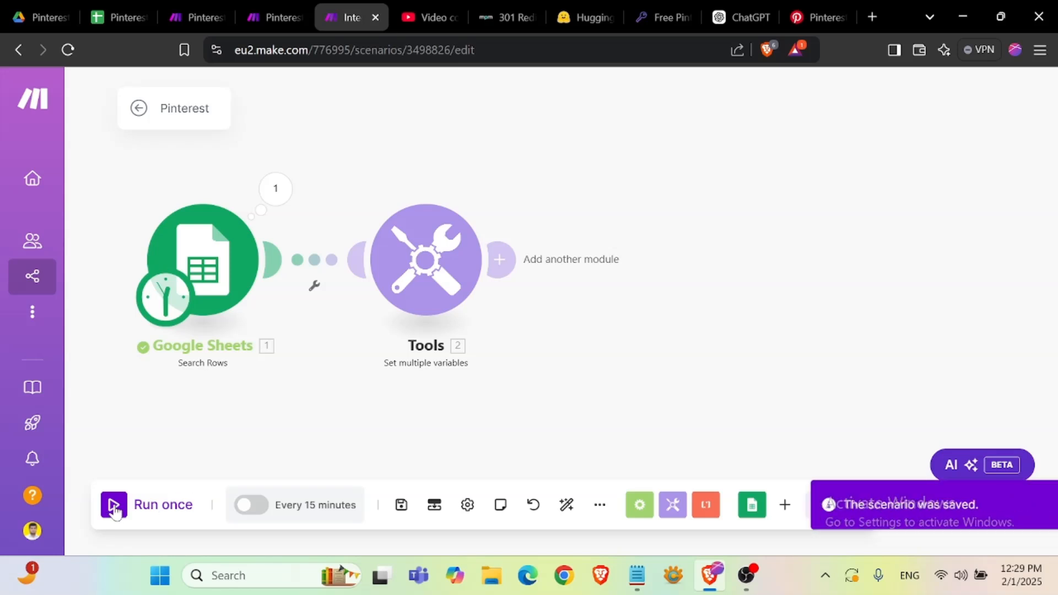
click(127, 505)
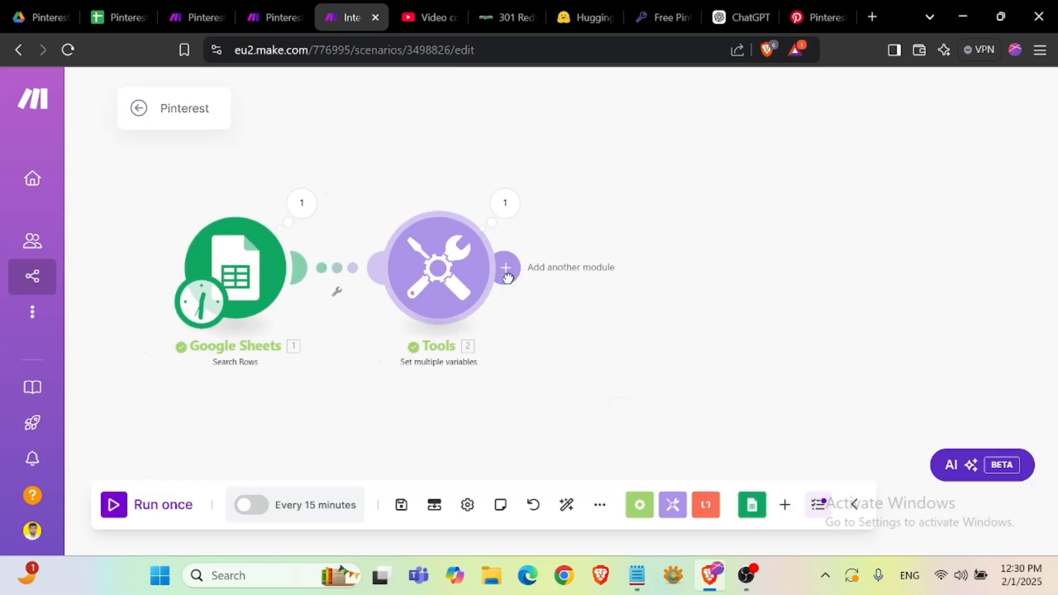
- Add an HTTP Make a request module after the Tools module
click(506, 268)
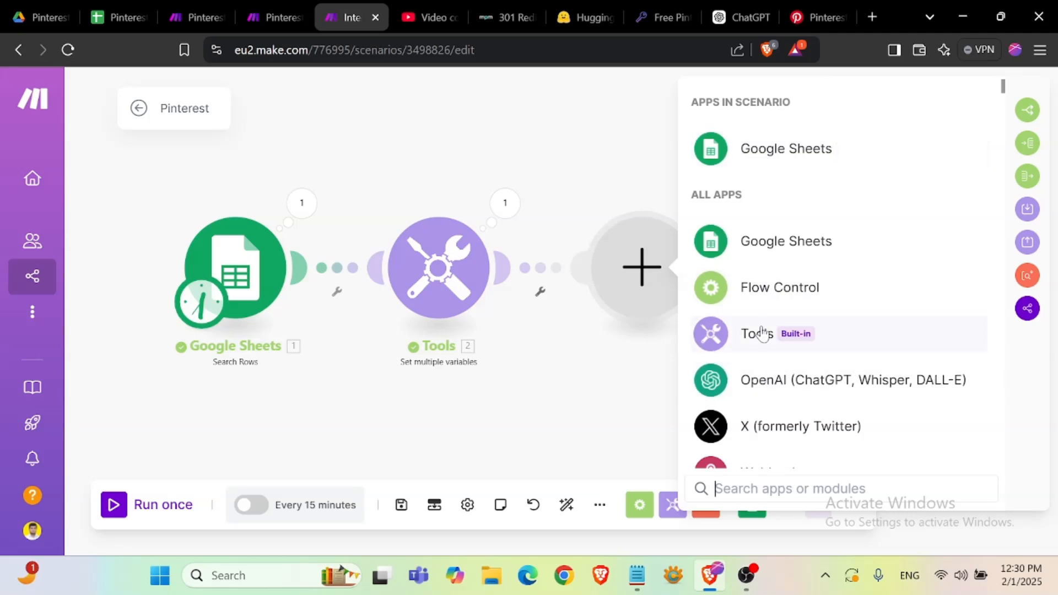
scroll(772, 341, down, 3)
click(760, 355)
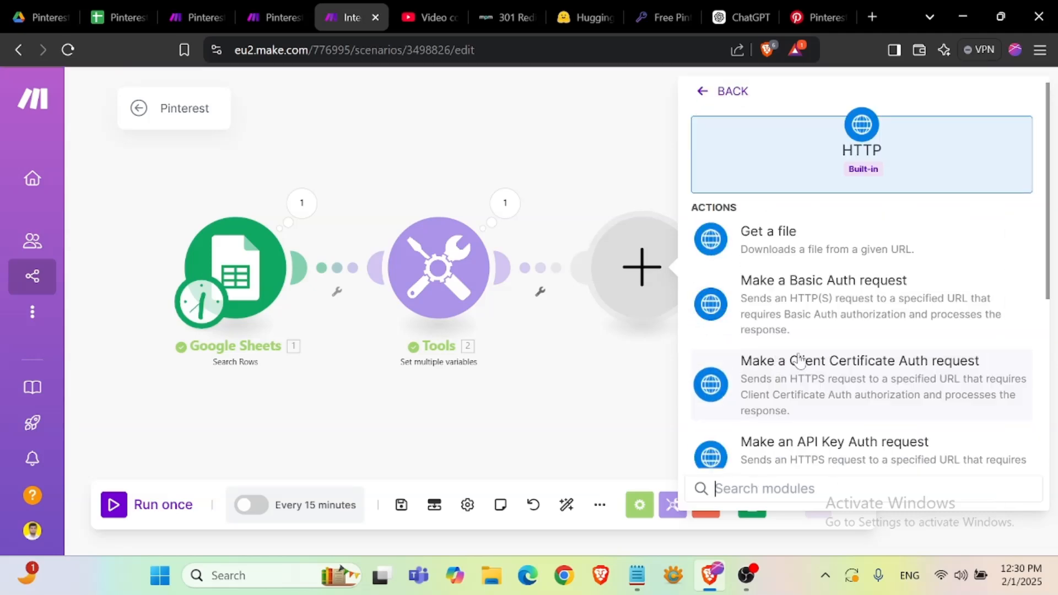
scroll(799, 361, down, 4)
click(803, 338)
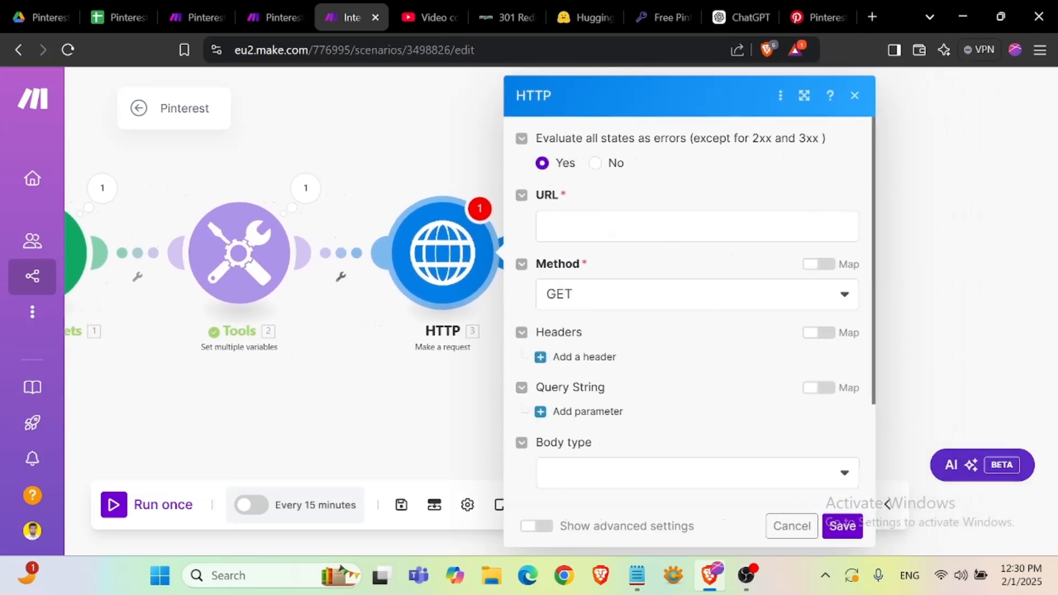
click(637, 576)
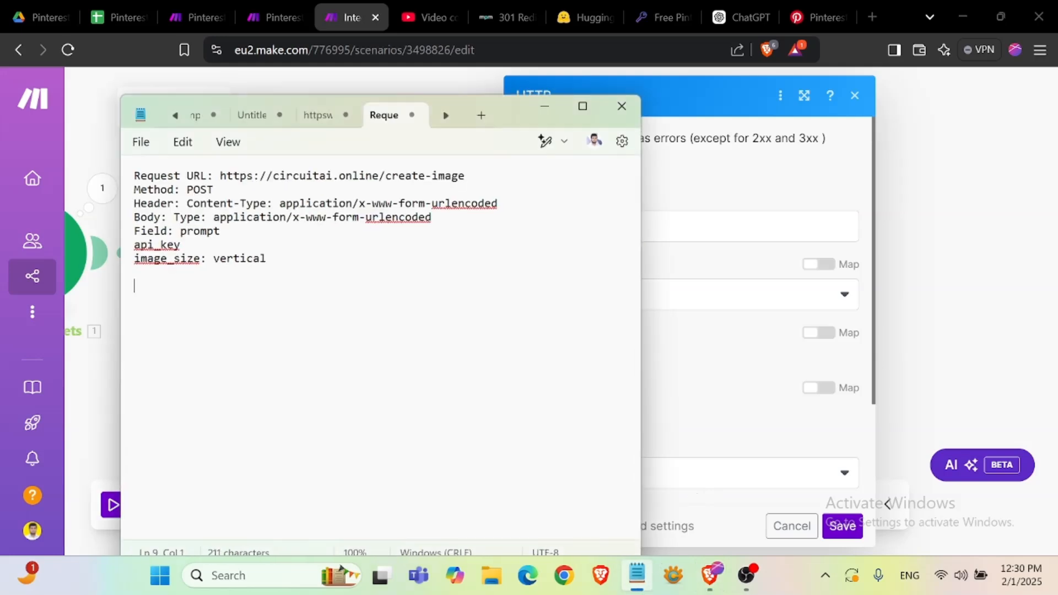
drag(220, 175, 468, 180)
key(ctrl+c)
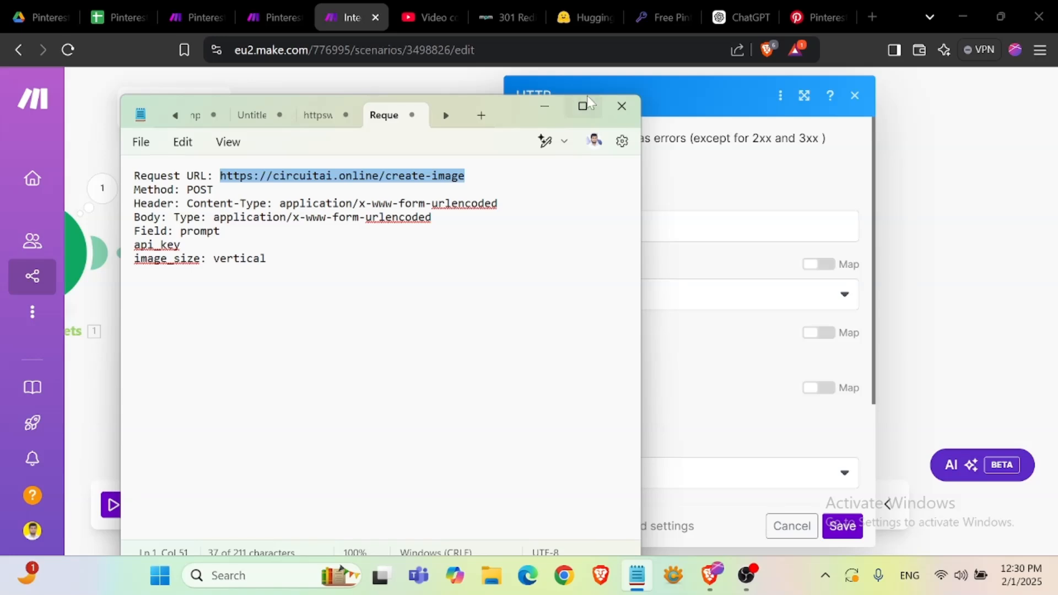
click(558, 109)
click(634, 226)
key(ctrl+v)
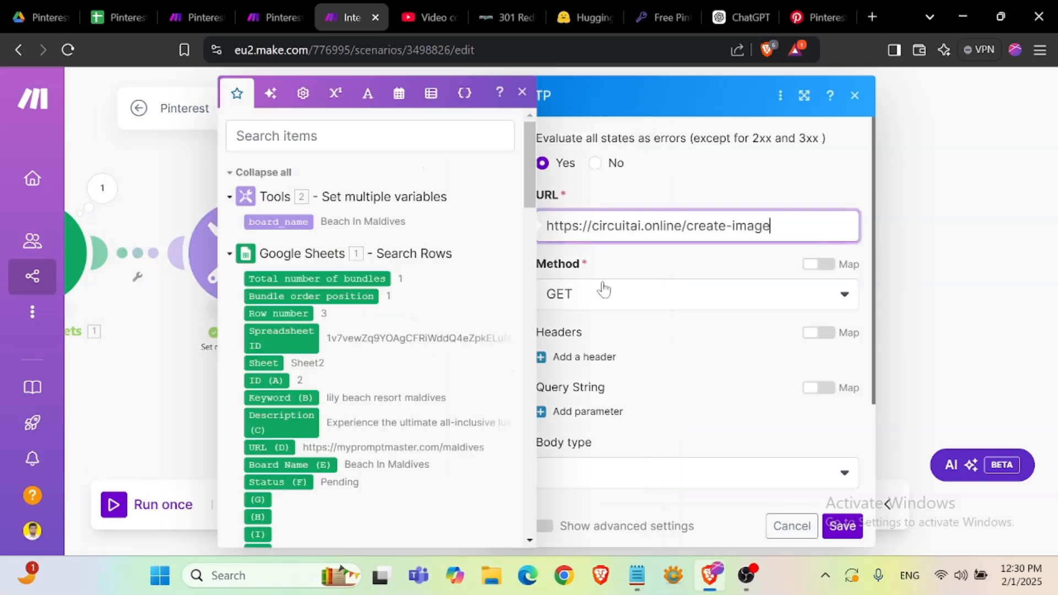
click(602, 292)
click(580, 381)
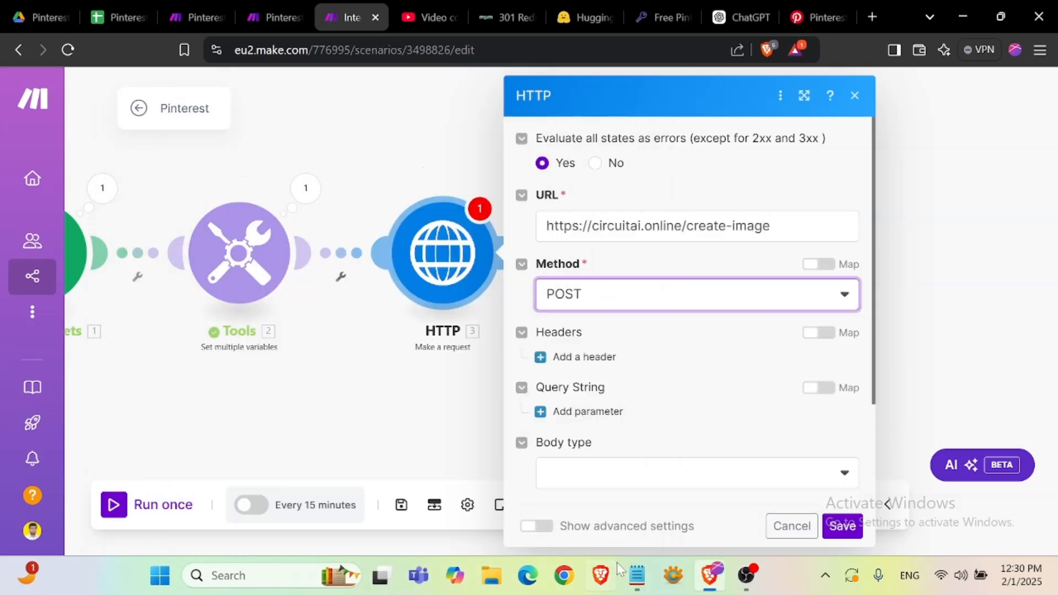
- Add a Content-Type header with the value application/x-www-form-urlencoded, copying both from the notes
click(637, 578)
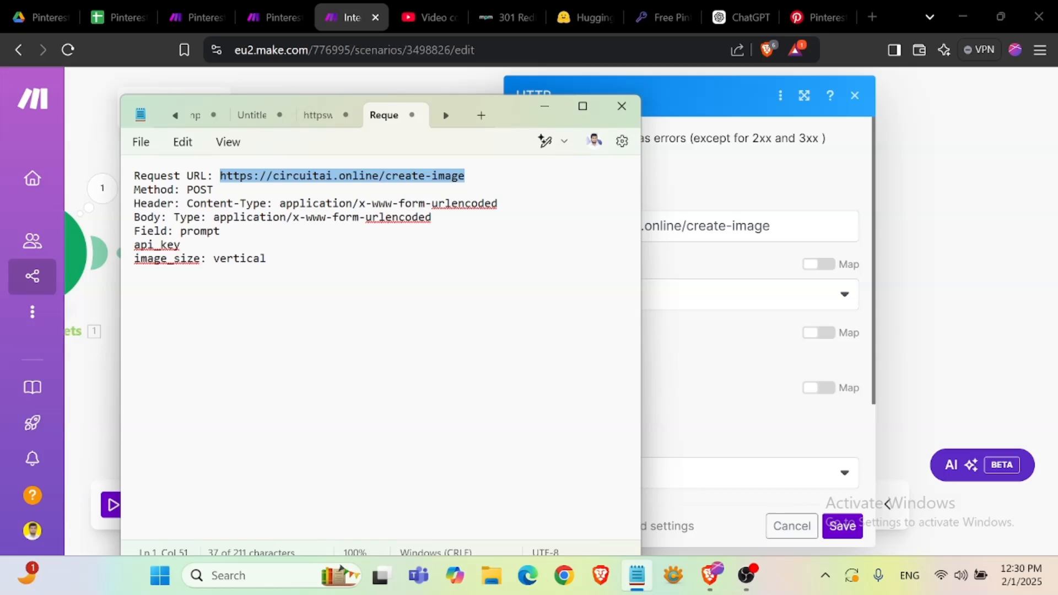
drag(187, 204, 269, 211)
key(ctrl+c)
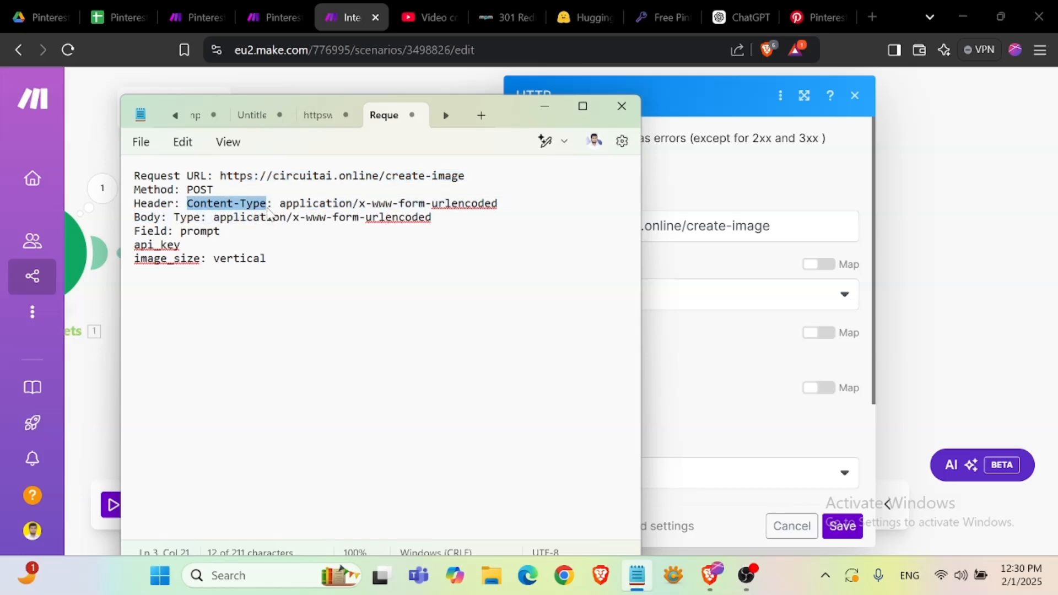
click(542, 109)
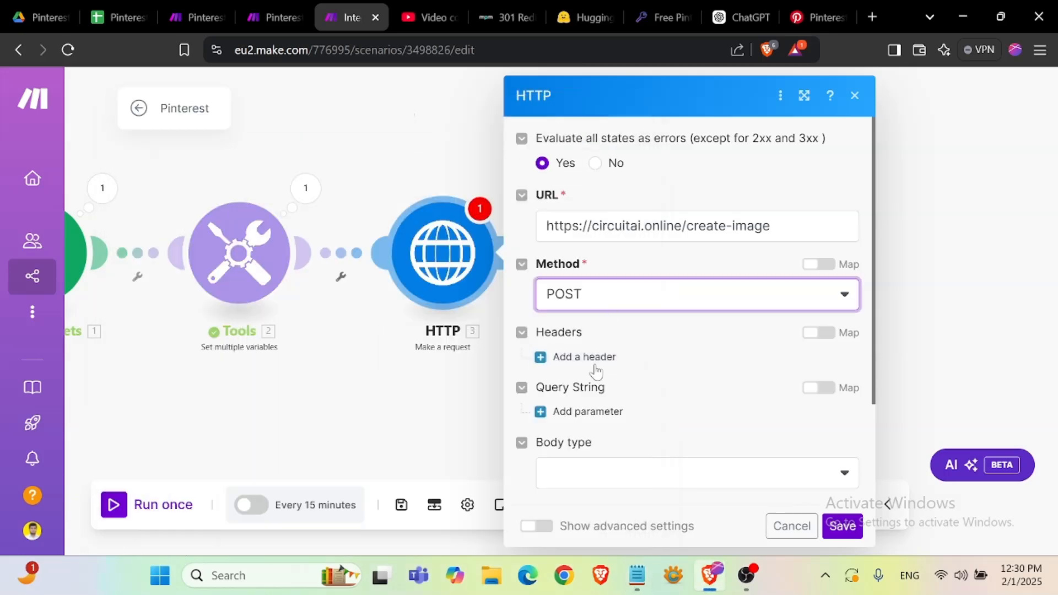
scroll(645, 377, down, 2)
scroll(696, 354, up, 2)
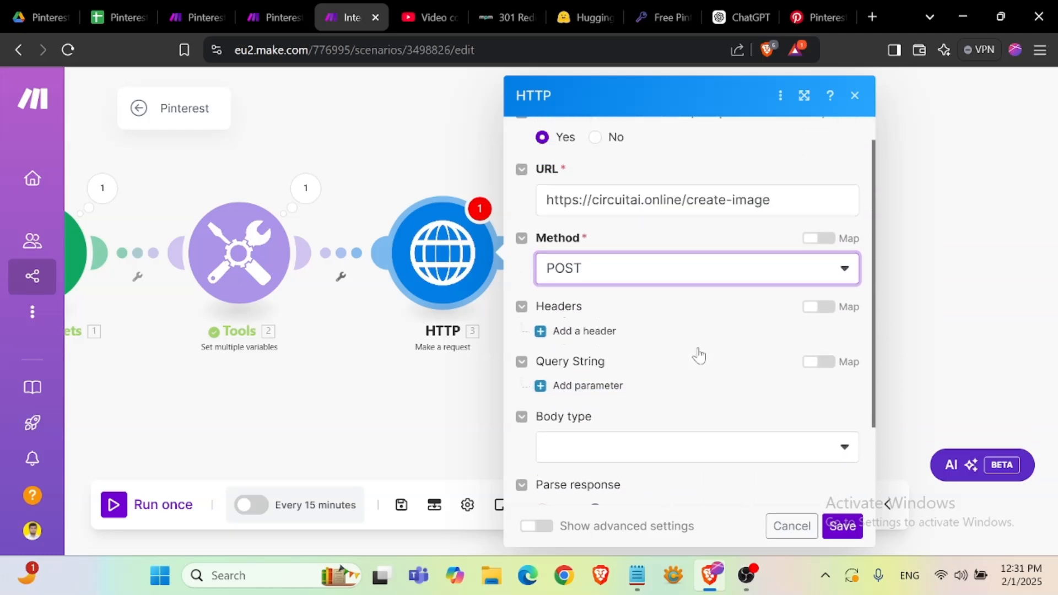
scroll(702, 354, down, 1)
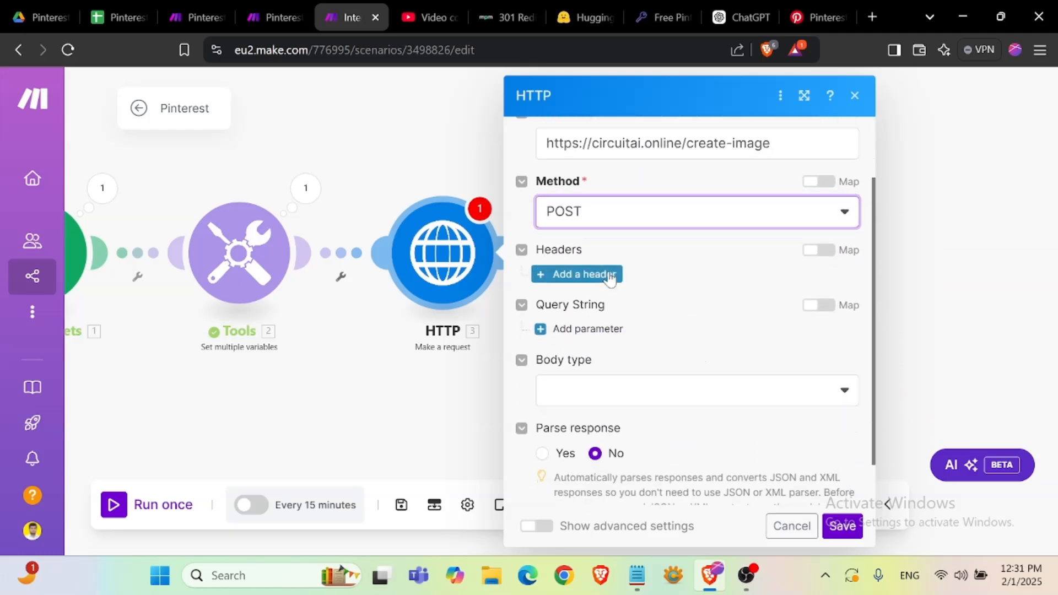
click(601, 274)
key(ctrl+v)
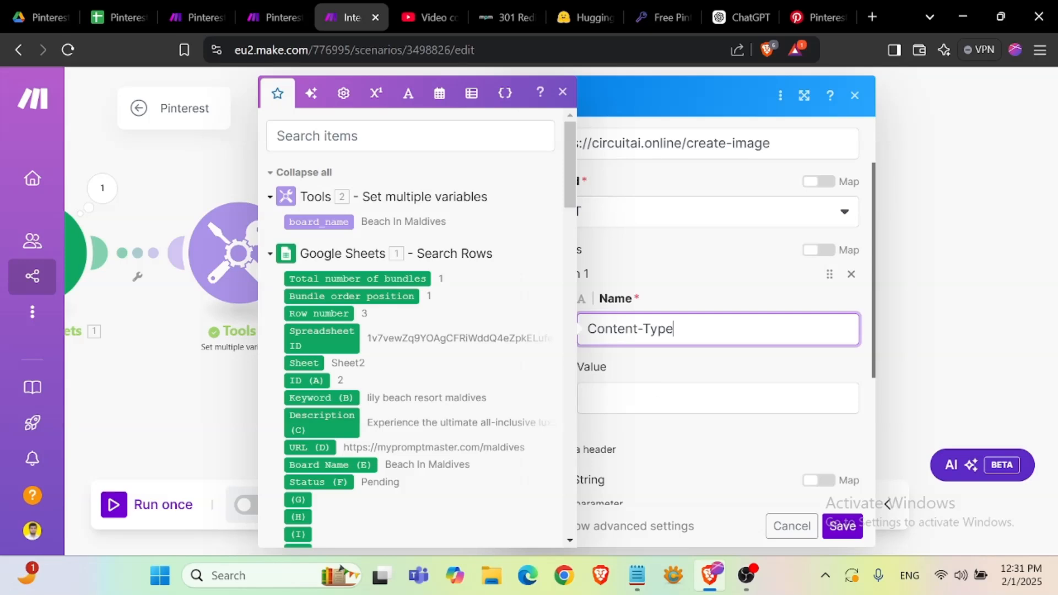
click(637, 575)
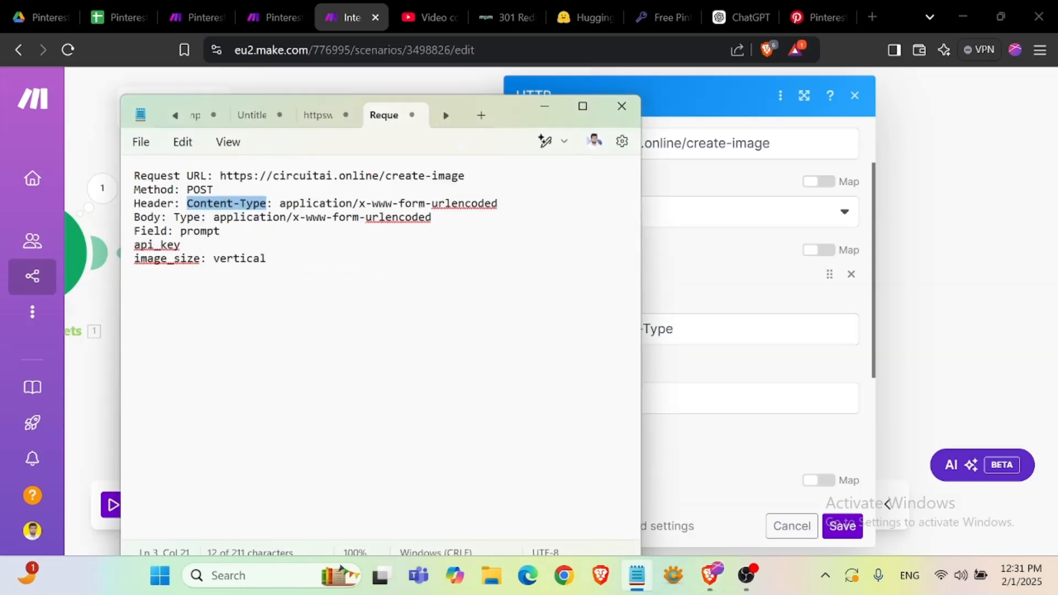
drag(280, 203, 503, 205)
key(ctrl+c)
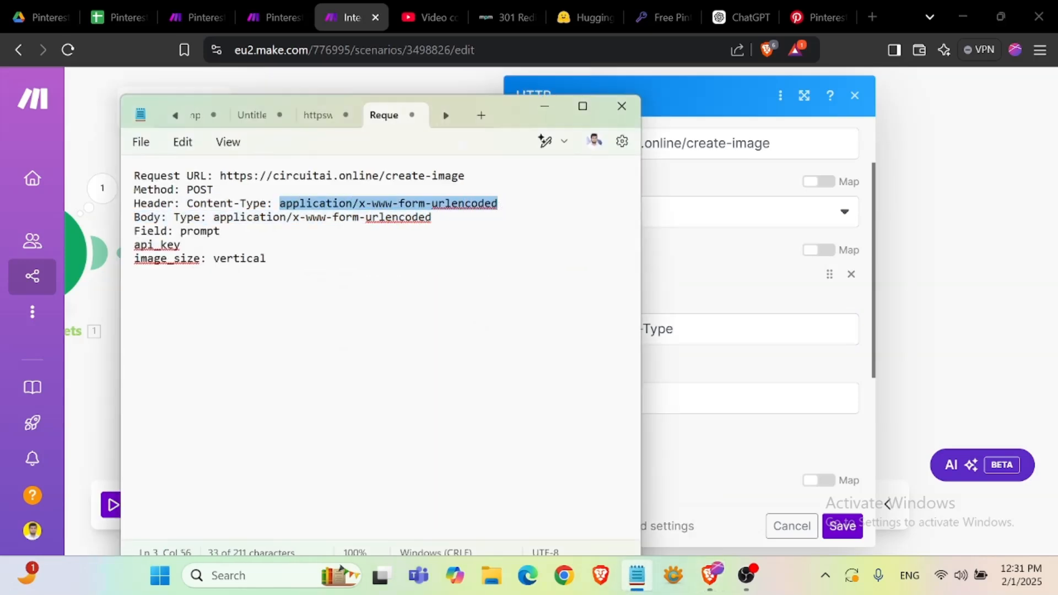
click(545, 106)
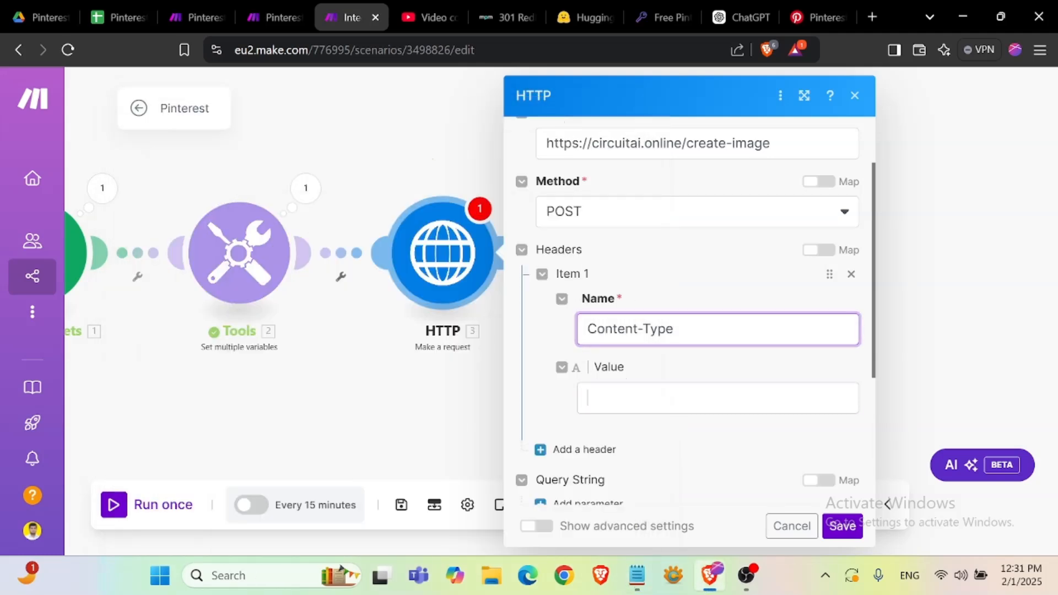
key(ctrl+v)
scroll(693, 462, down, 3)
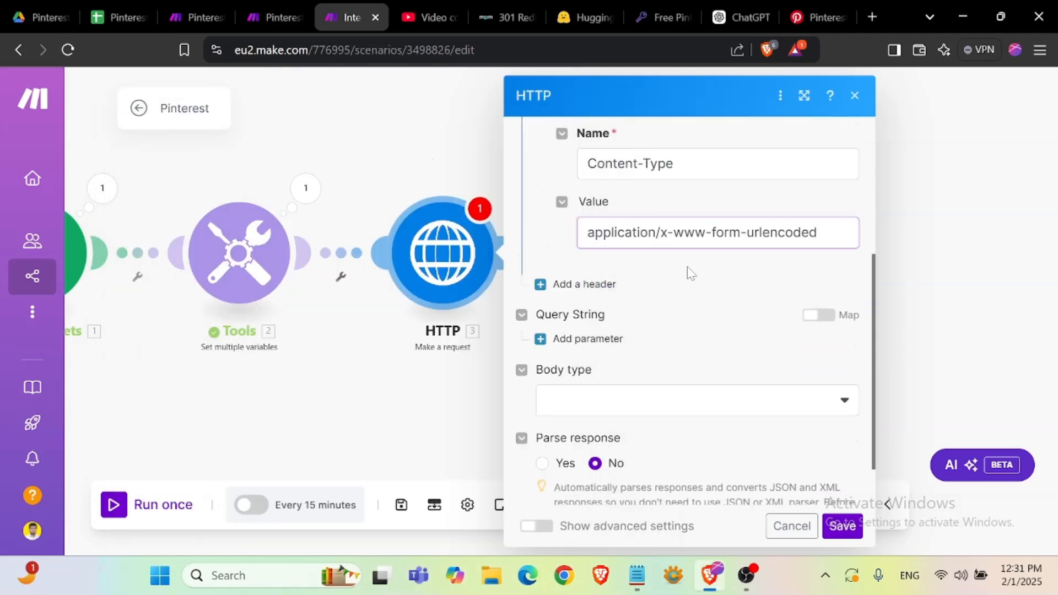
- Set the request body type to Application/x-www-form-urlencoded
click(636, 575)
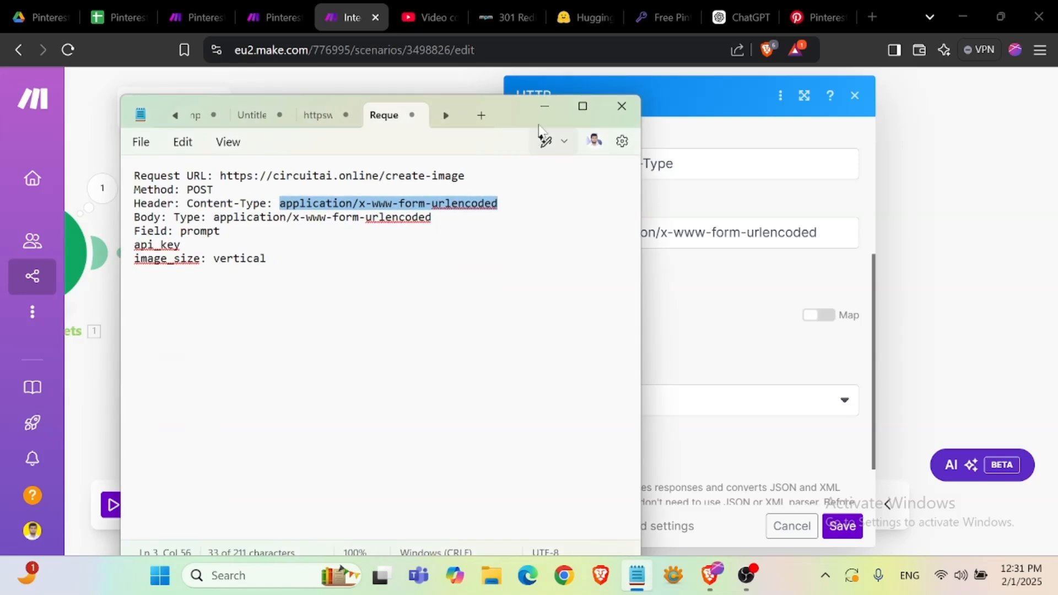
click(545, 106)
scroll(651, 275, down, 1)
click(586, 337)
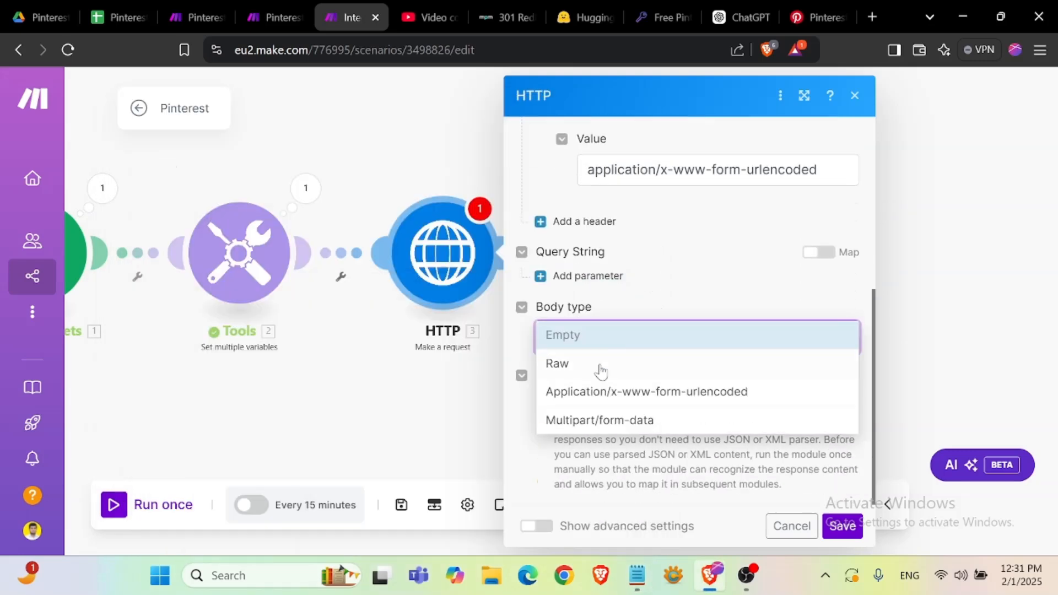
click(623, 407)
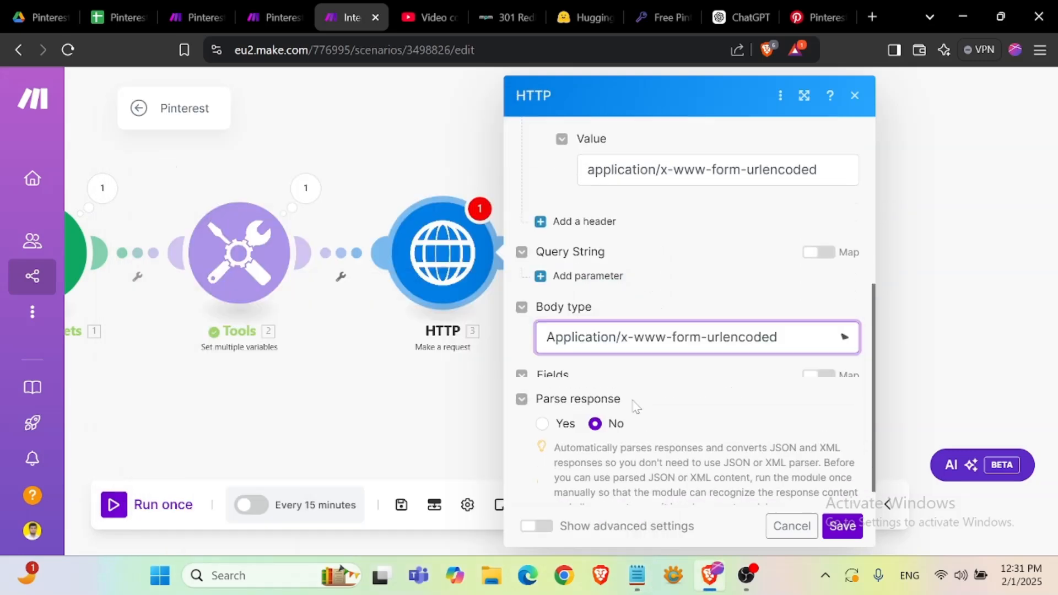
- Add a body field item to the HTTP request with the key prompt, copied from the notes
scroll(611, 380, down, 1)
click(595, 344)
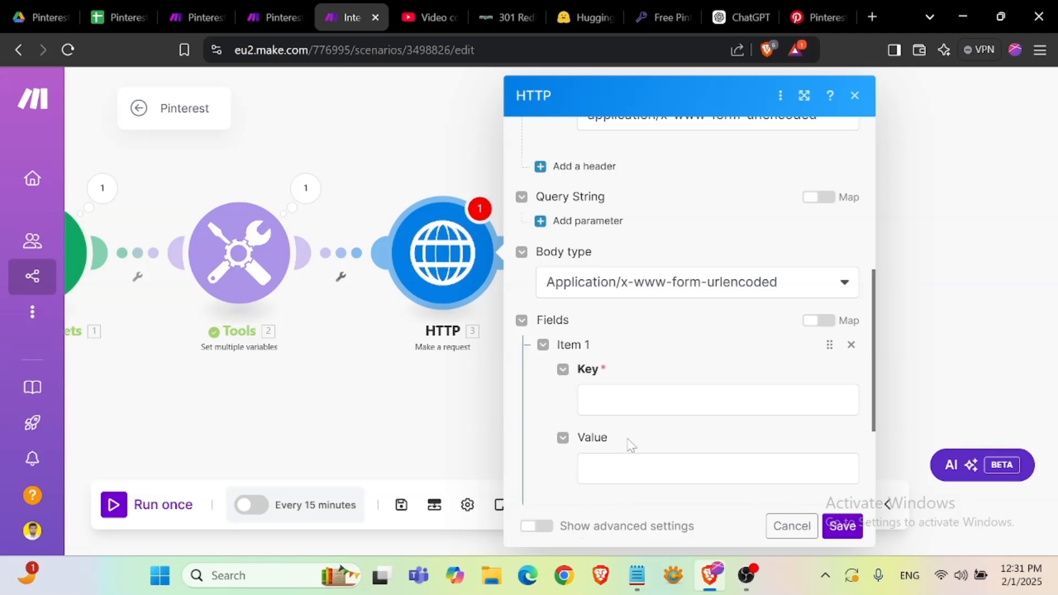
scroll(628, 441, down, 1)
click(637, 575)
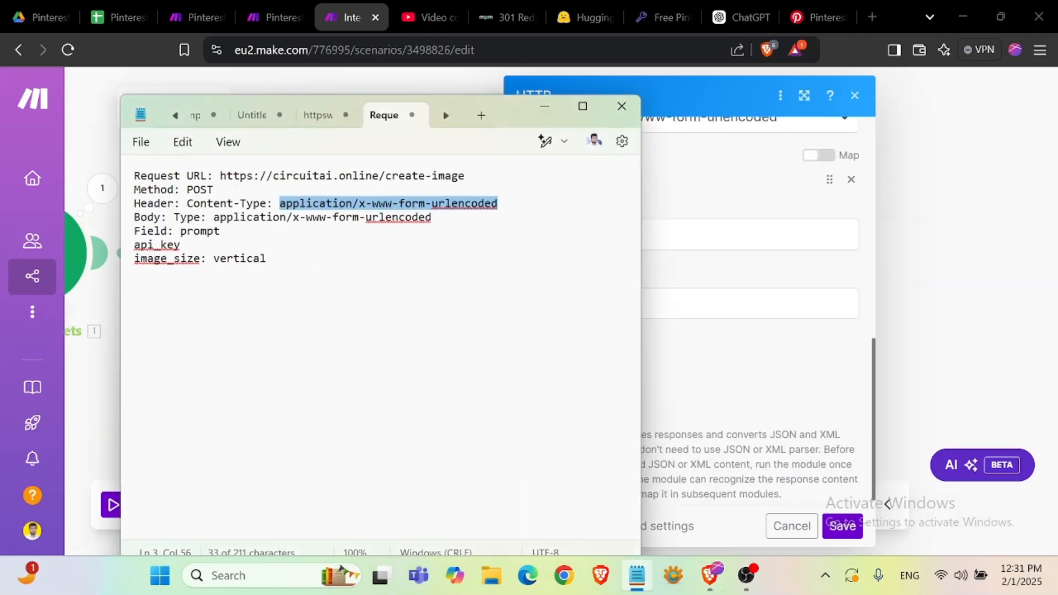
double_click(212, 232)
key(ctrl+c)
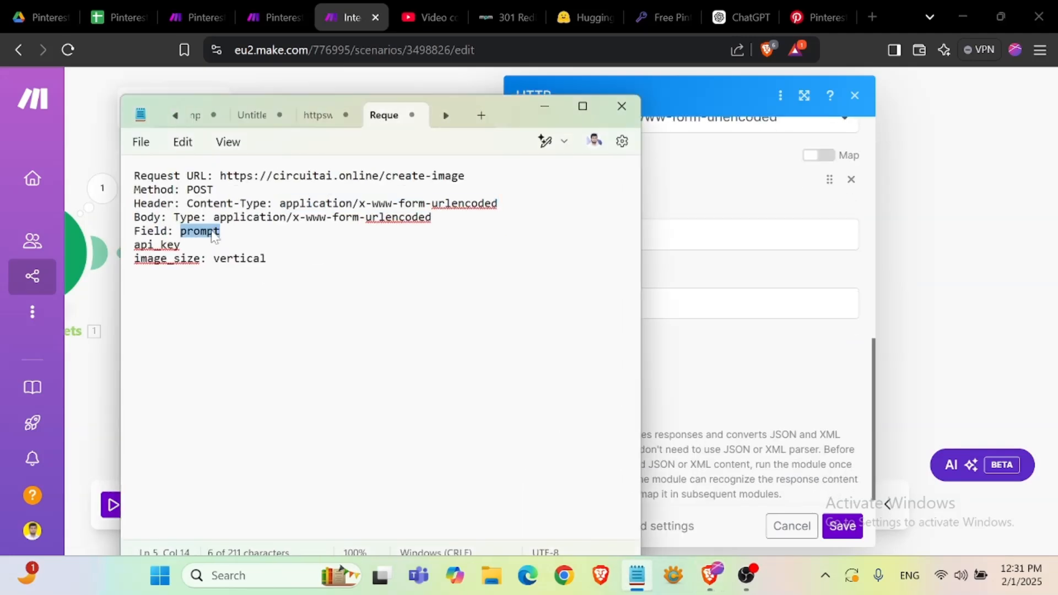
click(547, 108)
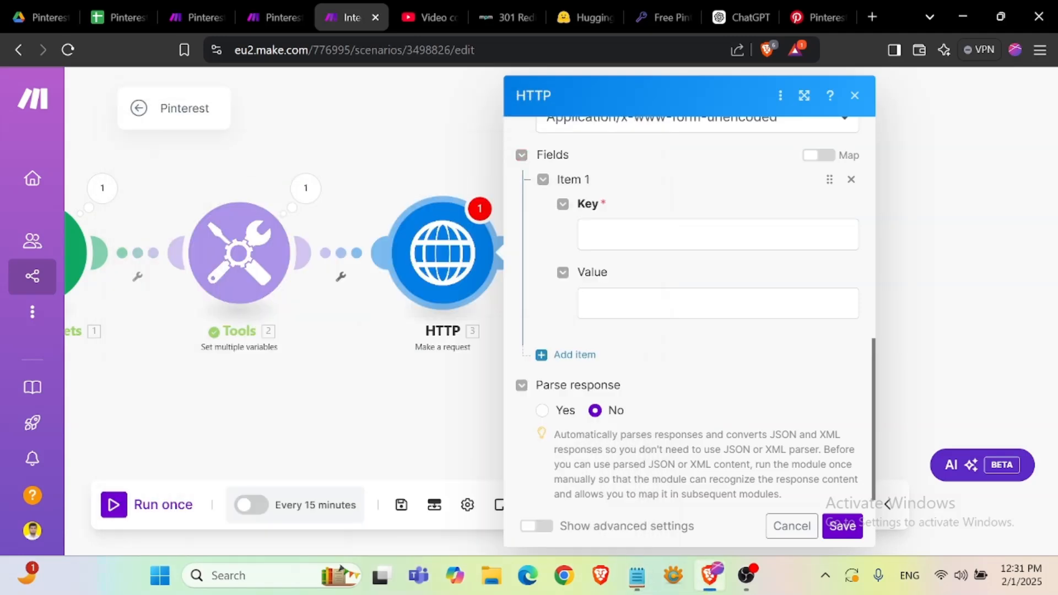
click(716, 234)
key(ctrl+v)
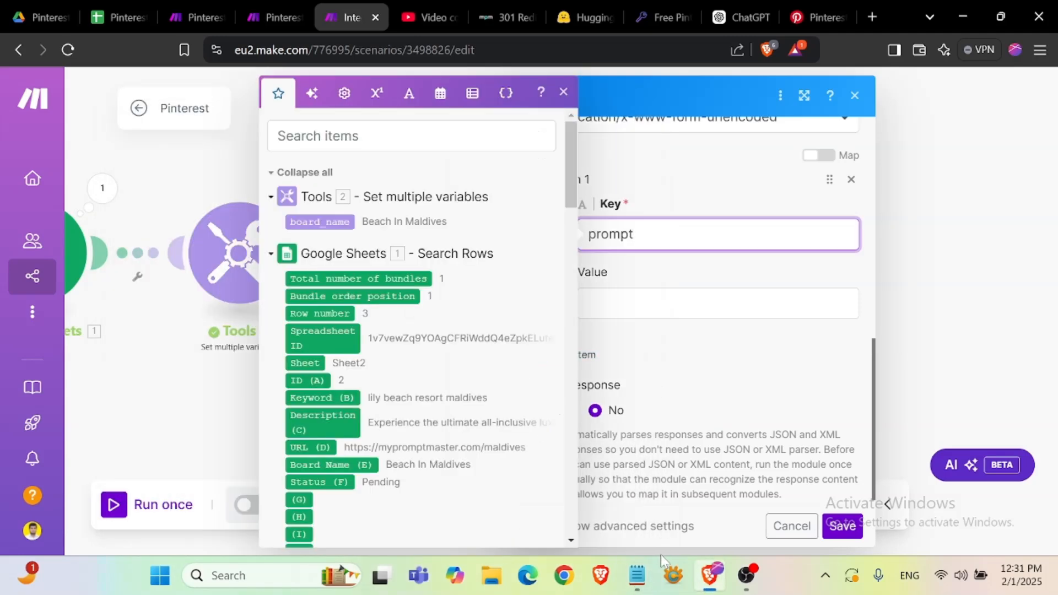
- Map the prompt field's value to the Google Sheets Keyword (B) column
click(637, 575)
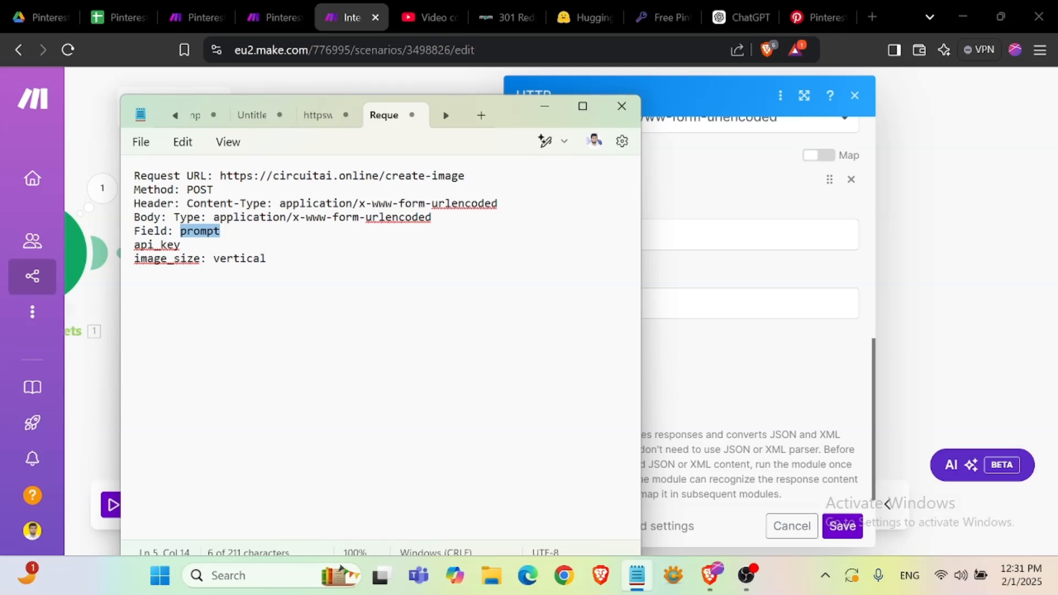
click(705, 304)
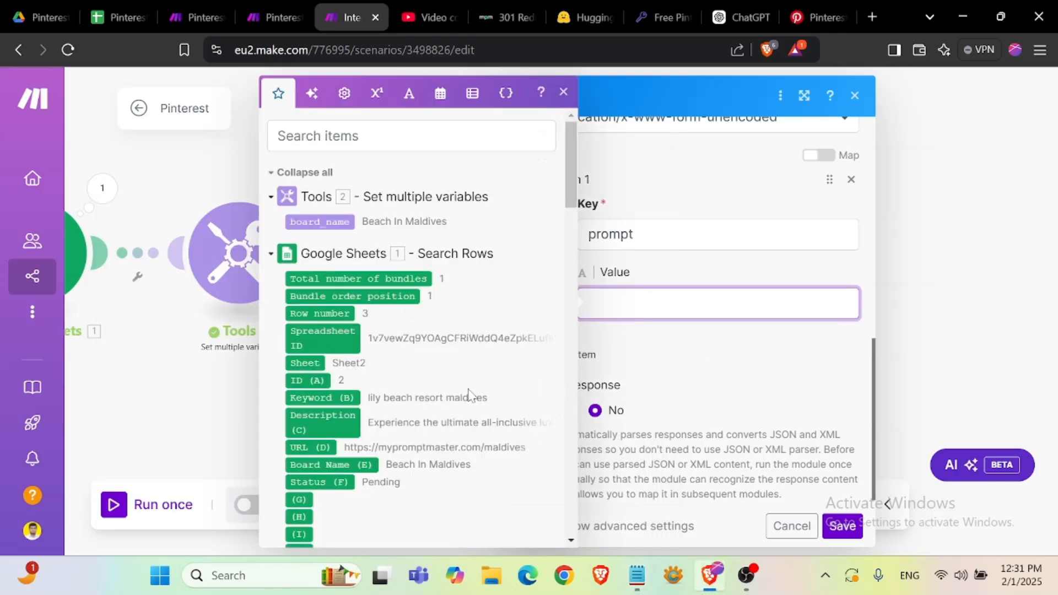
scroll(465, 397, down, 3)
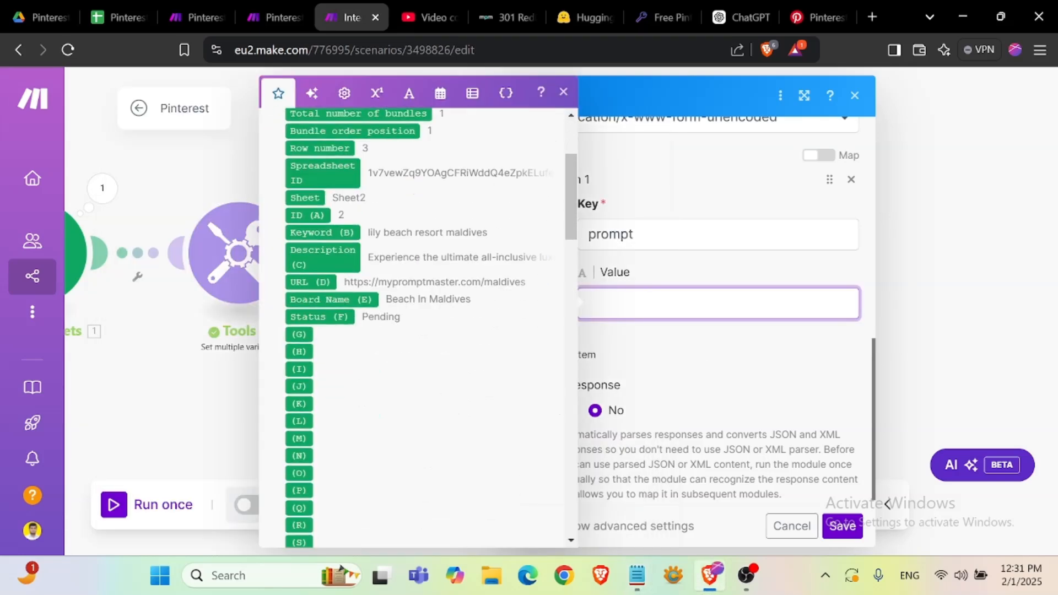
click(323, 232)
click(689, 349)
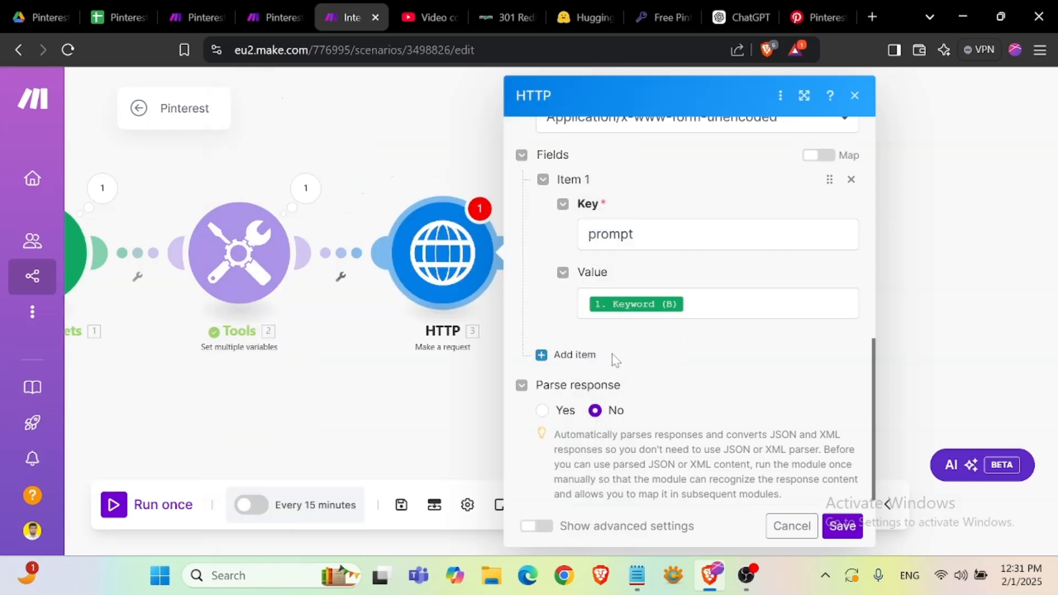
- Add a second body field item with the key api_key, copied from the notes
click(573, 342)
scroll(639, 350, down, 1)
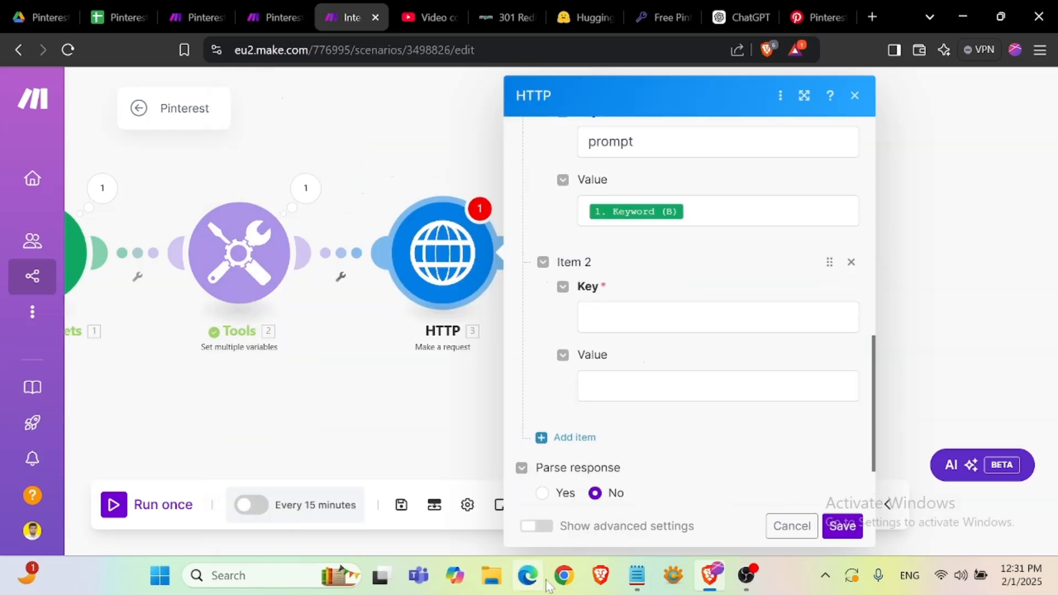
click(637, 575)
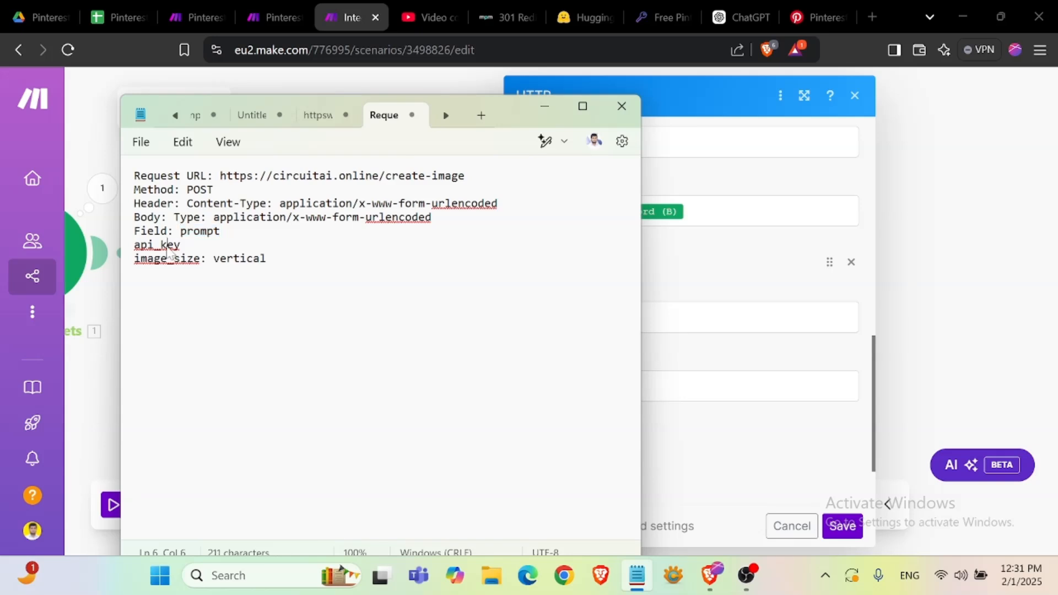
double_click(170, 249)
click(162, 249)
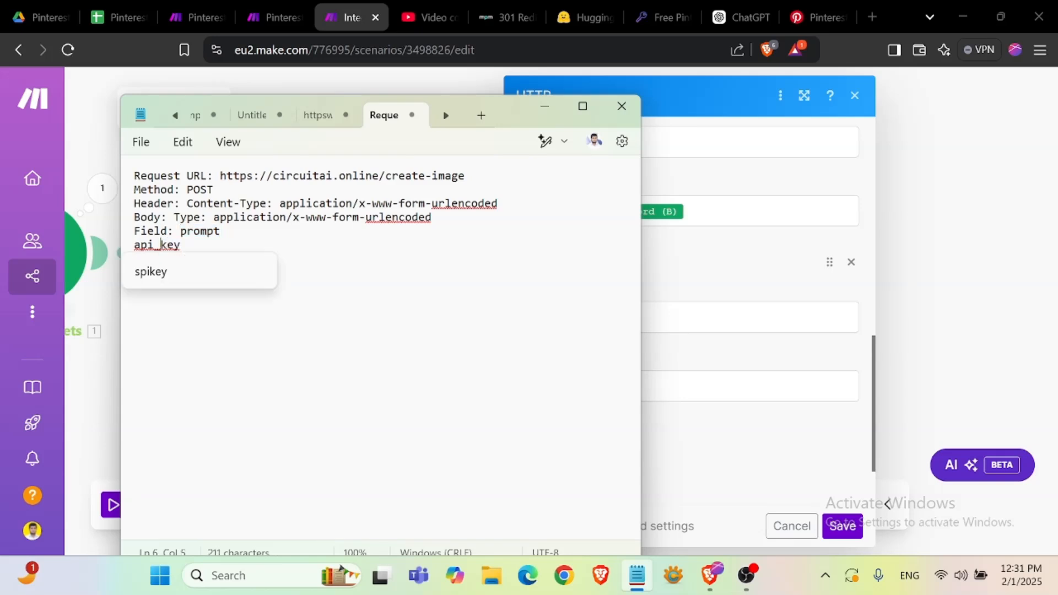
triple_click(194, 250)
key(ctrl+c)
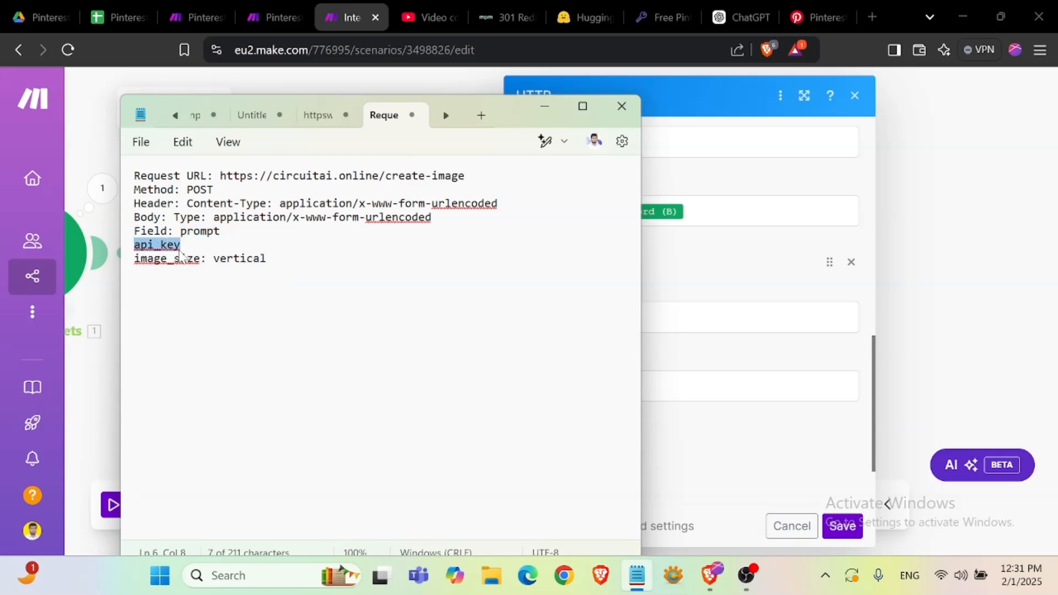
click(544, 106)
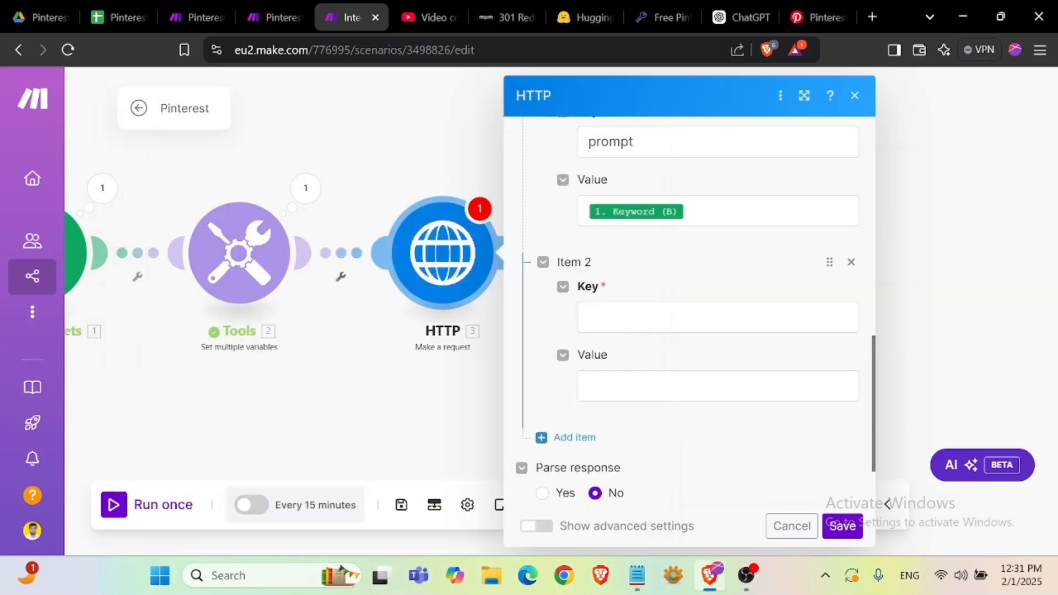
click(623, 324)
key(ctrl+v)
- Browse the Hugging Face access tokens settings to find an API token for the api_key value
click(655, 379)
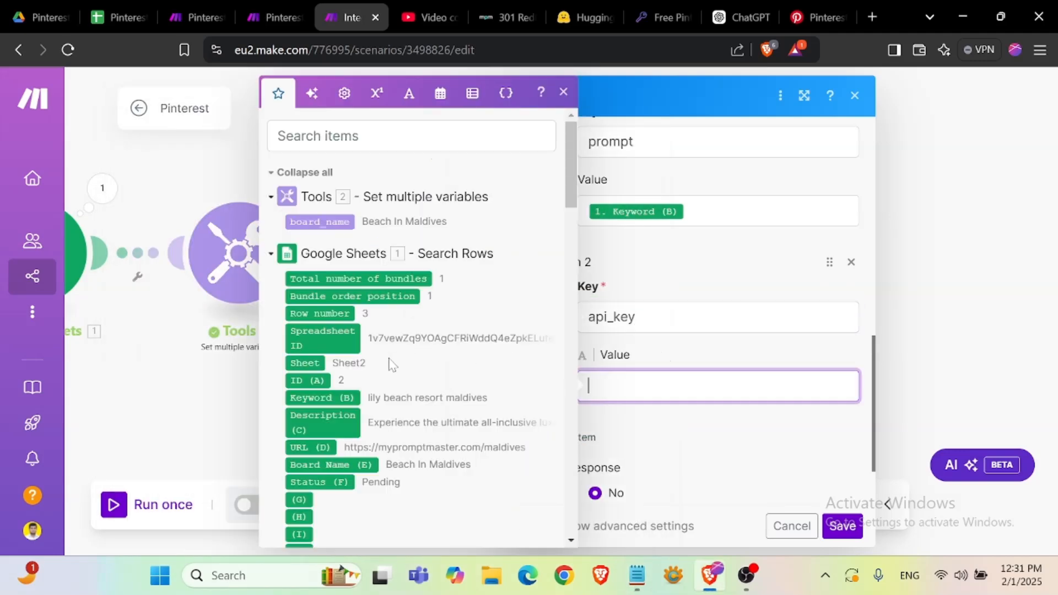
scroll(350, 345, down, 3)
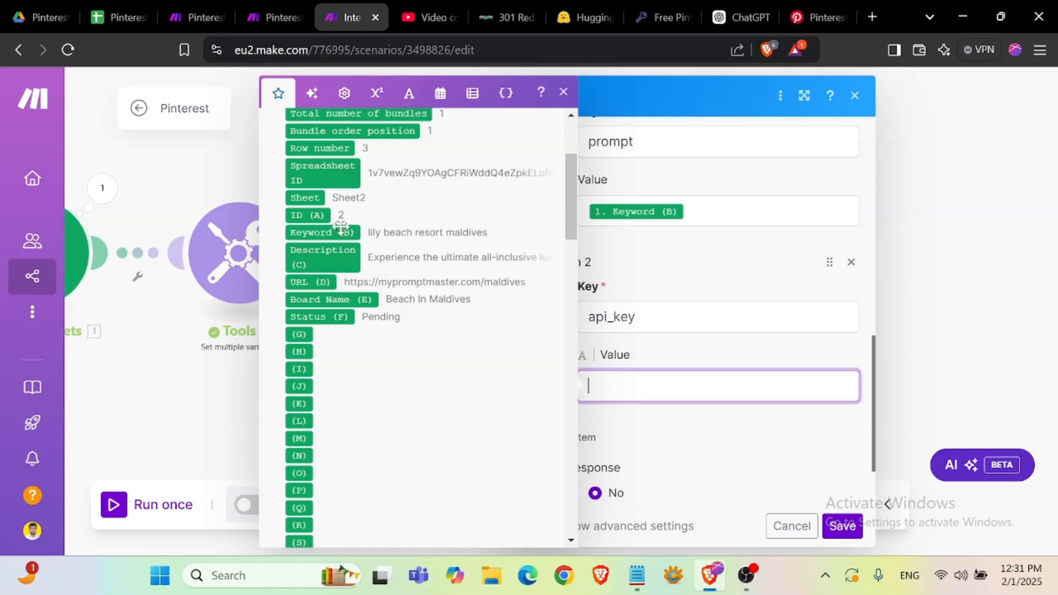
click(694, 277)
click(584, 17)
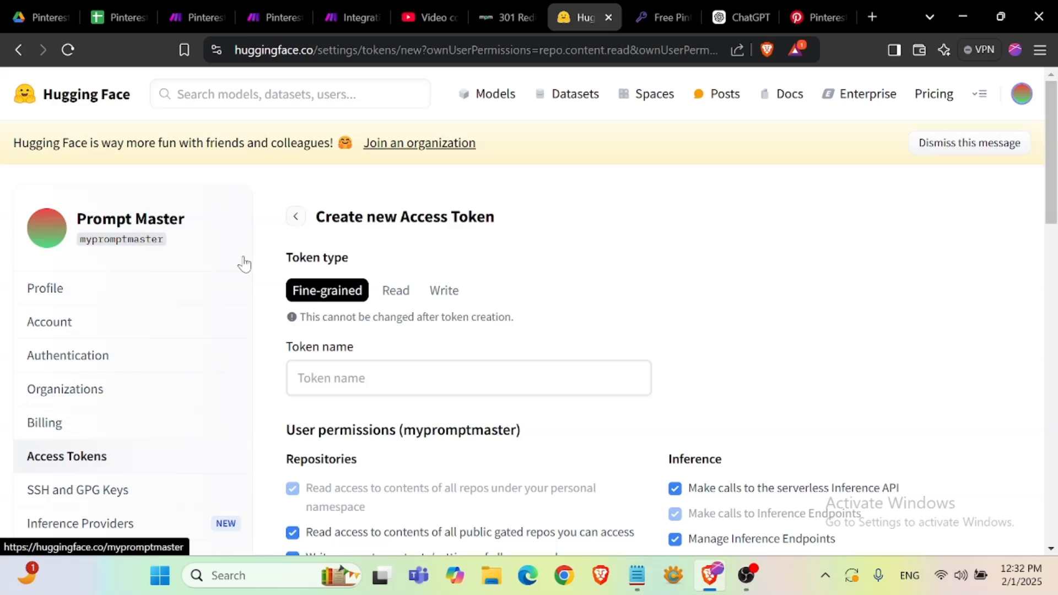
click(1021, 93)
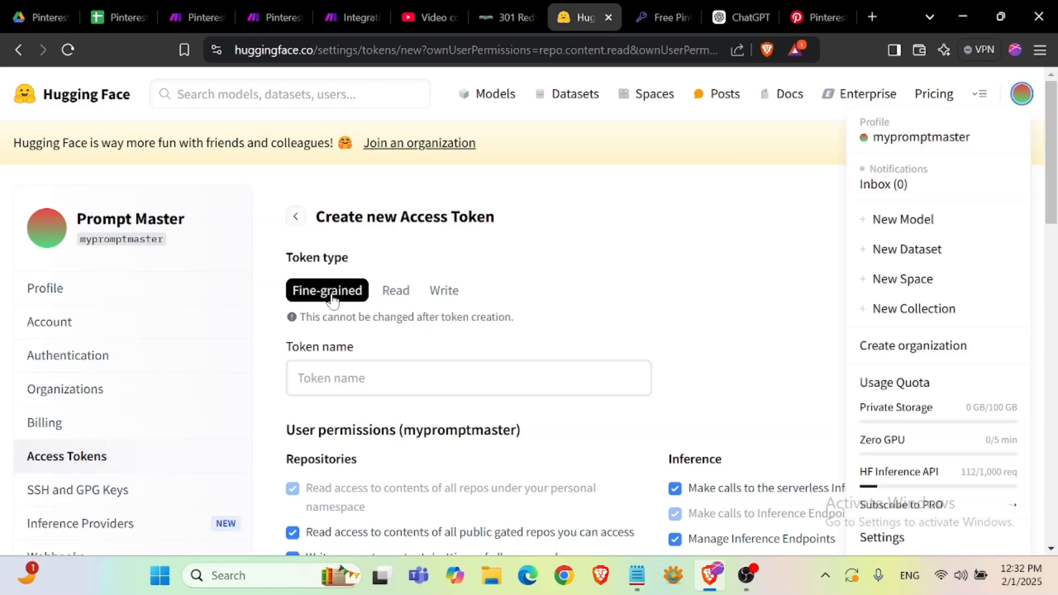
click(99, 465)
scroll(210, 432, down, 3)
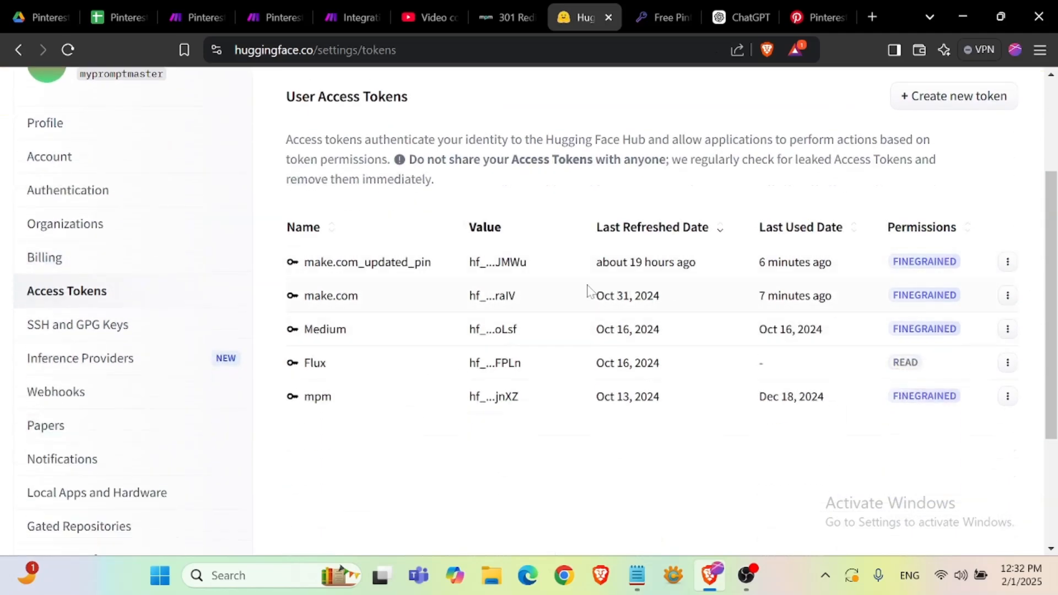
scroll(397, 374, up, 3)
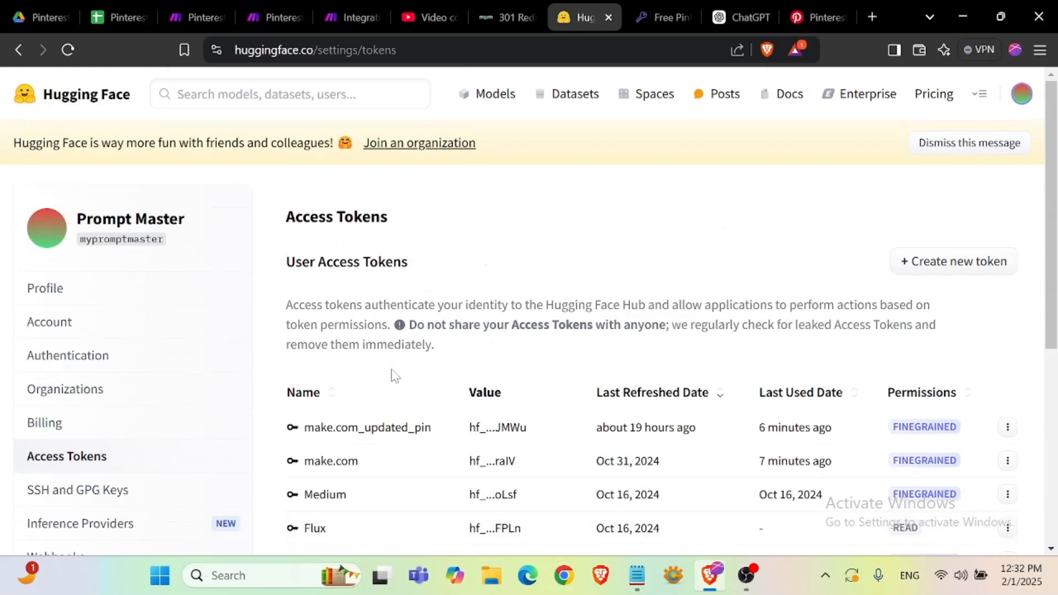
scroll(394, 375, down, 3)
click(973, 108)
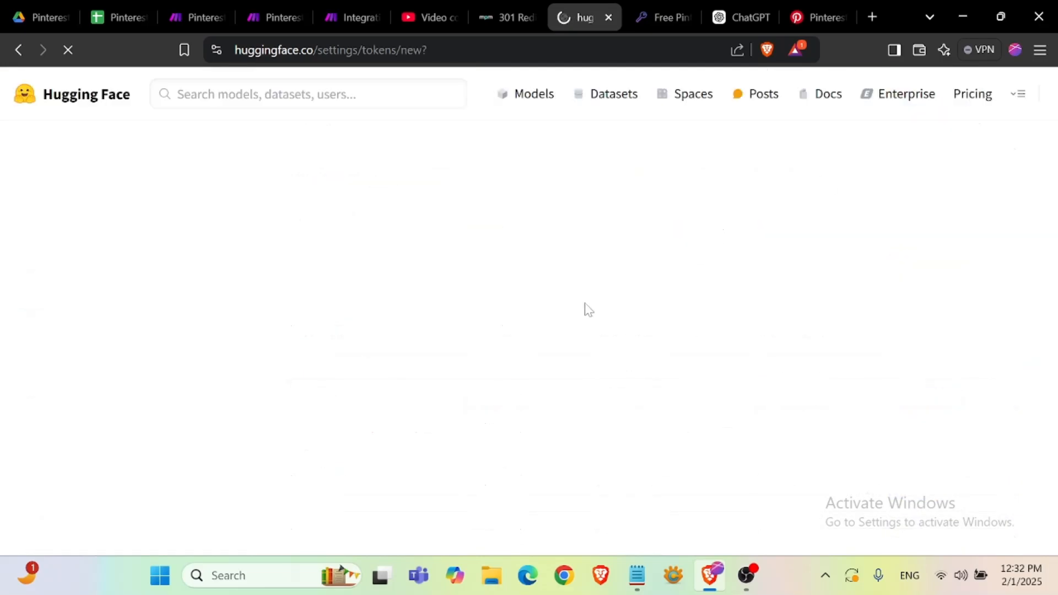
scroll(576, 311, down, 10)
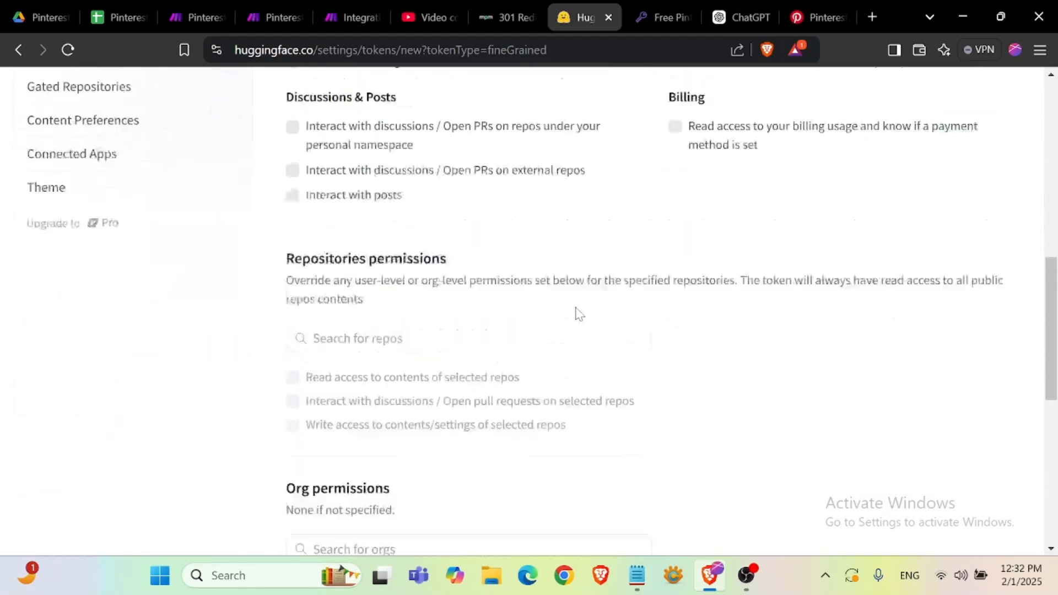
scroll(578, 314, up, 15)
- Copy the API key from the HTTP module in the Pinterest Automation scenario and paste it as the api_key value
click(277, 22)
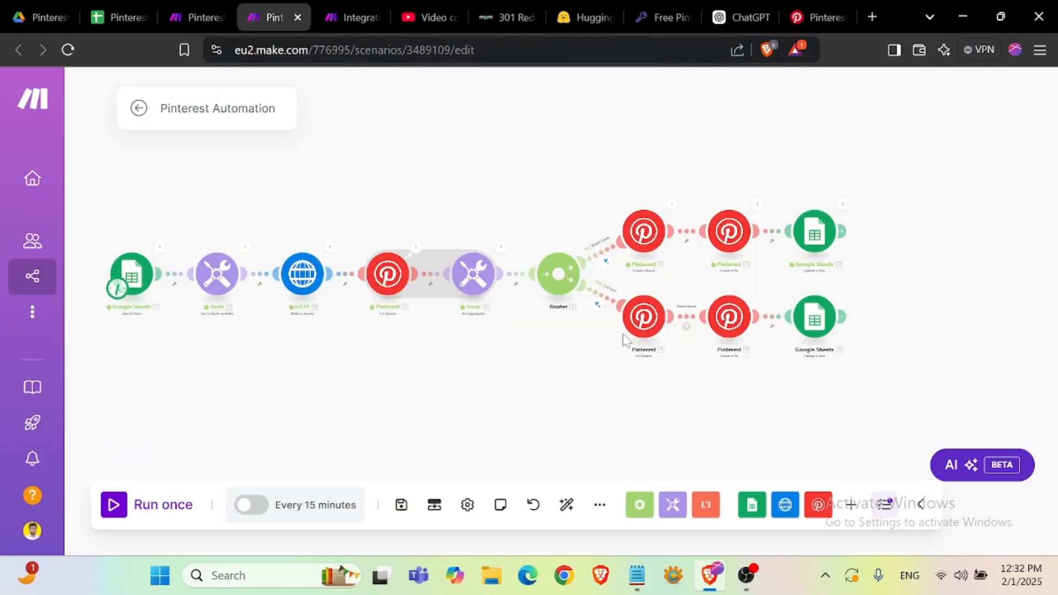
click(303, 274)
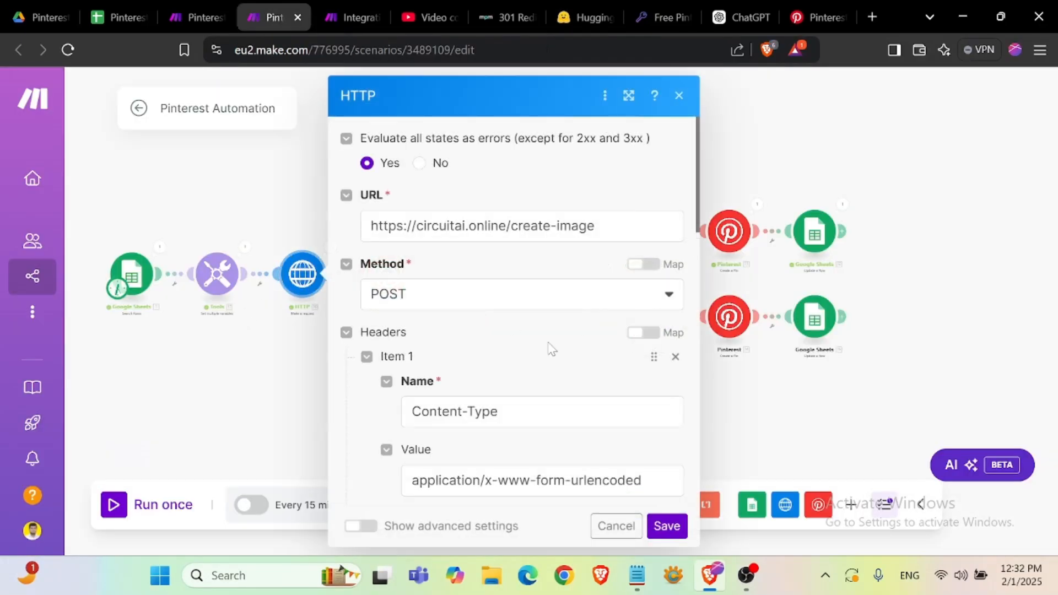
scroll(546, 344, down, 15)
scroll(524, 331, up, 3)
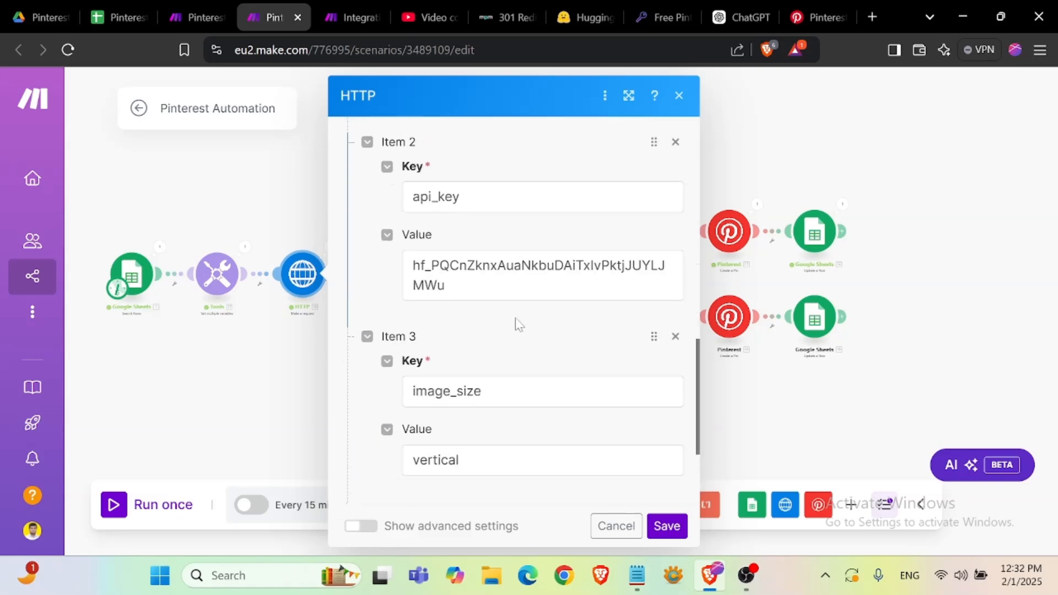
click(460, 273)
key(ctrl+a)
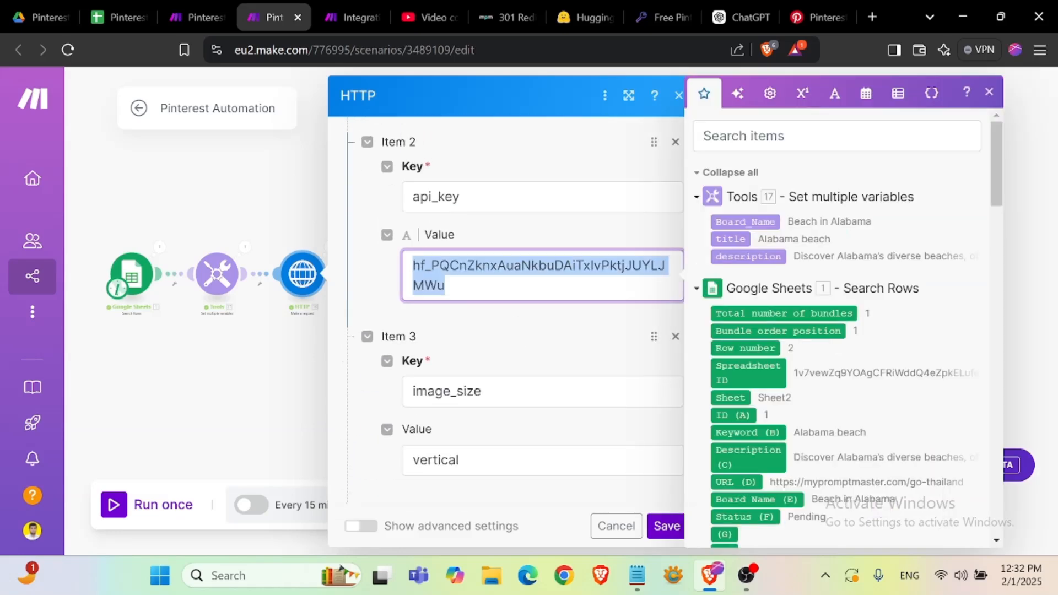
click(339, 14)
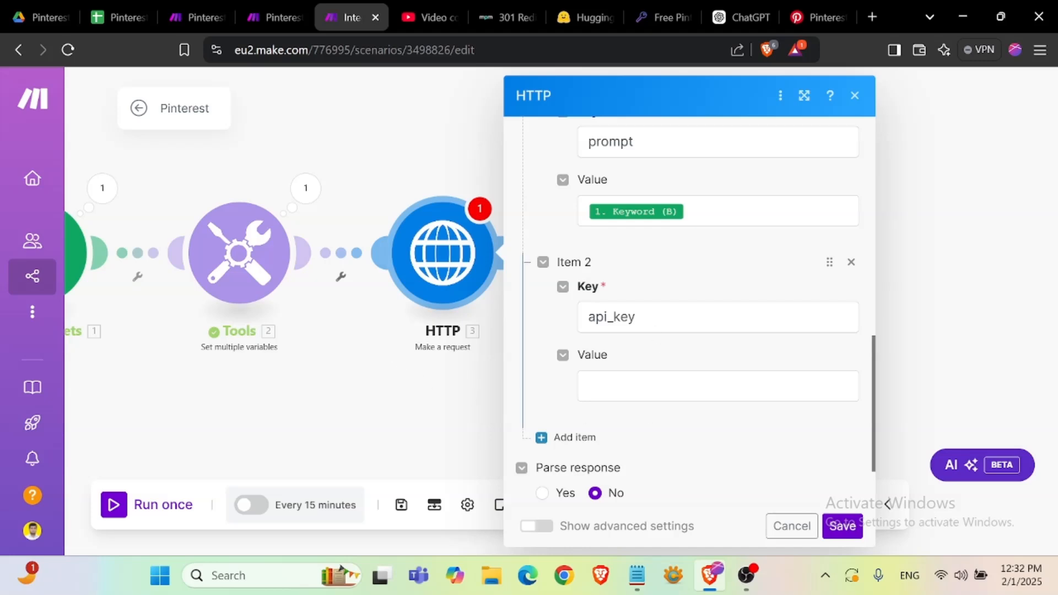
click(717, 386)
key(ctrl+v)
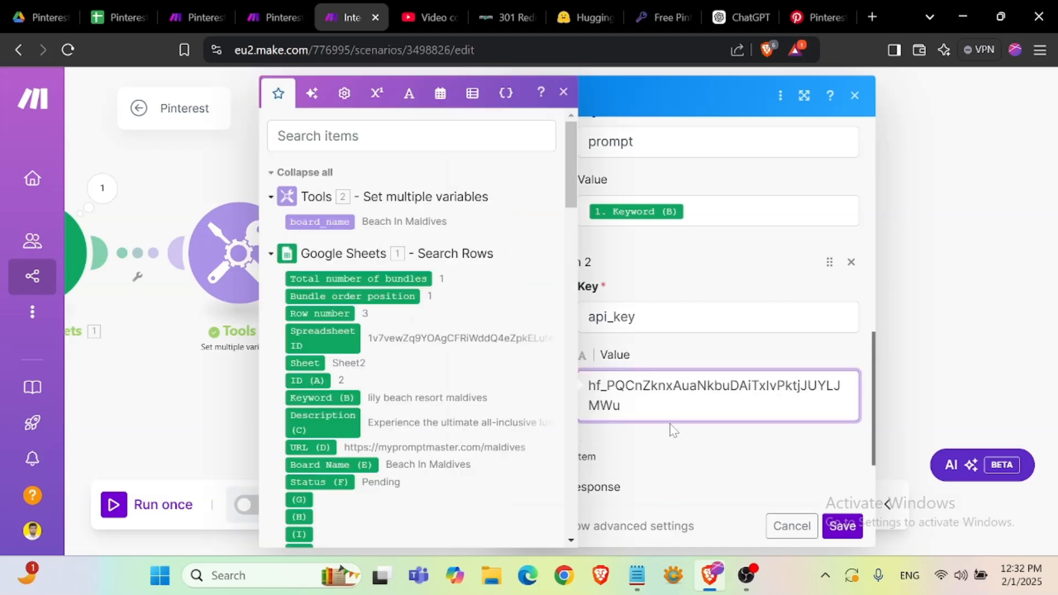
- Add a third body field item with the key image_size, copied from the notes
click(682, 446)
scroll(634, 419, down, 1)
click(568, 344)
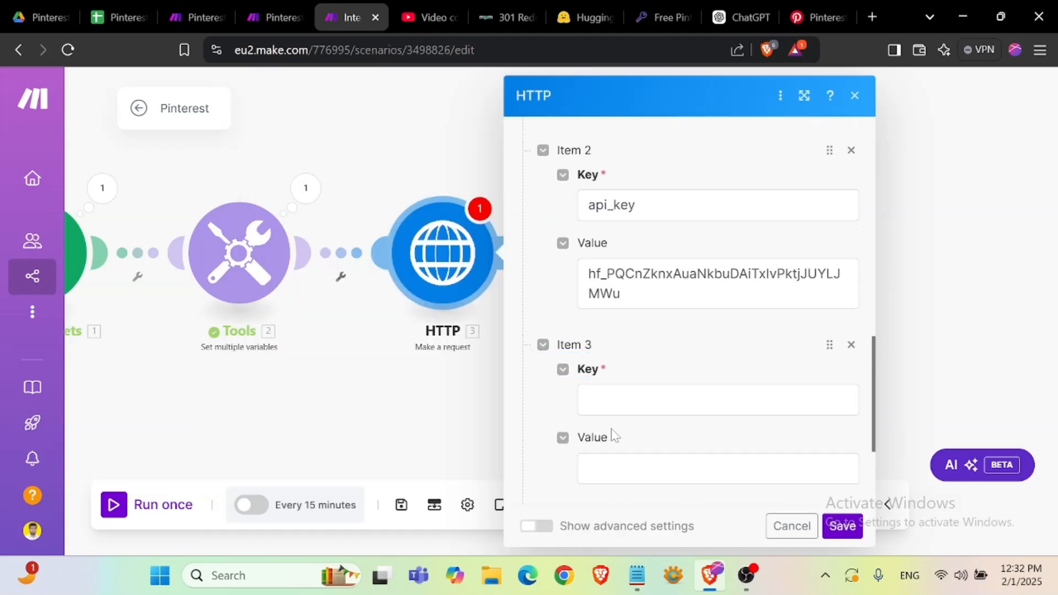
scroll(609, 435, down, 3)
click(637, 576)
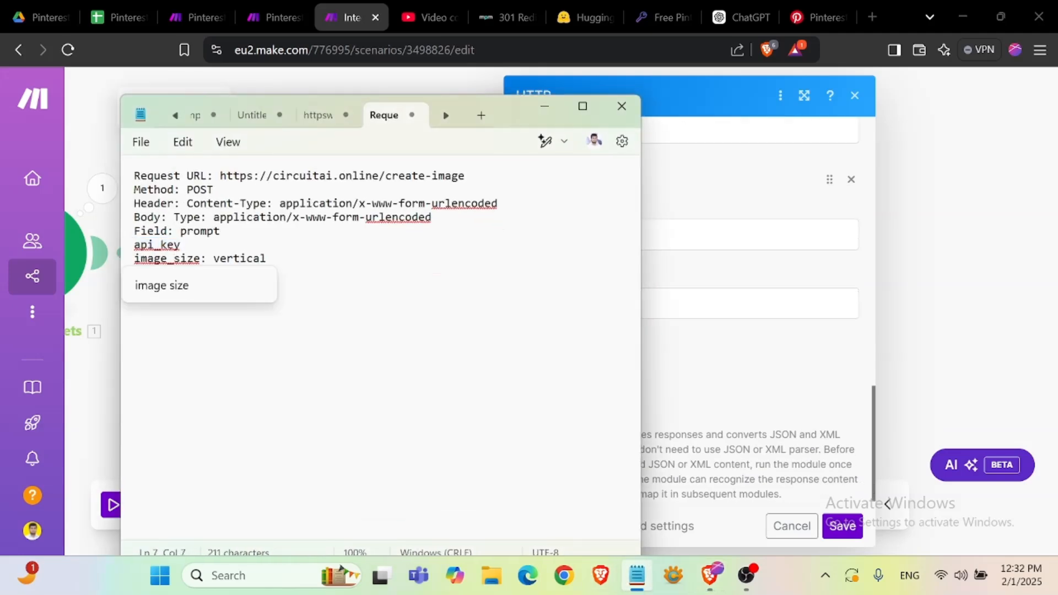
drag(134, 259, 200, 265)
key(ctrl+c)
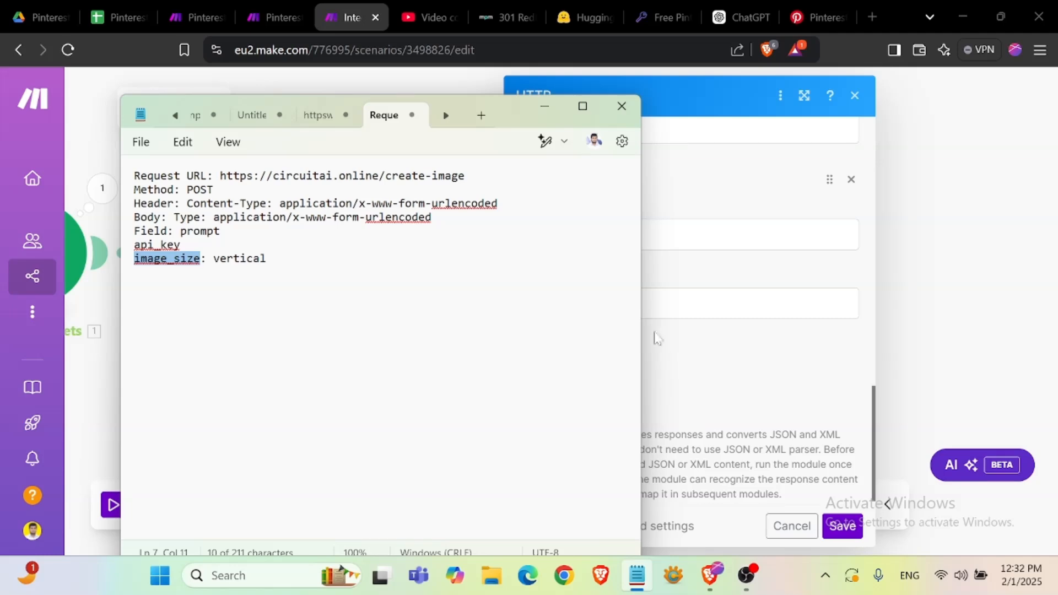
click(707, 269)
key(ctrl+v)
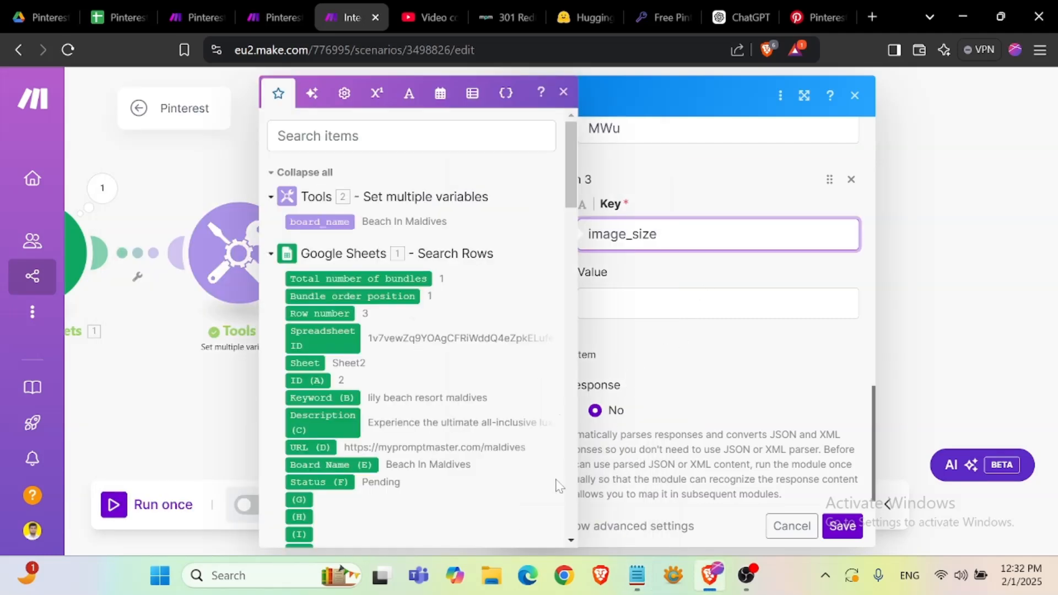
- Set the image_size field's value to vertical, copied from the notes
click(636, 575)
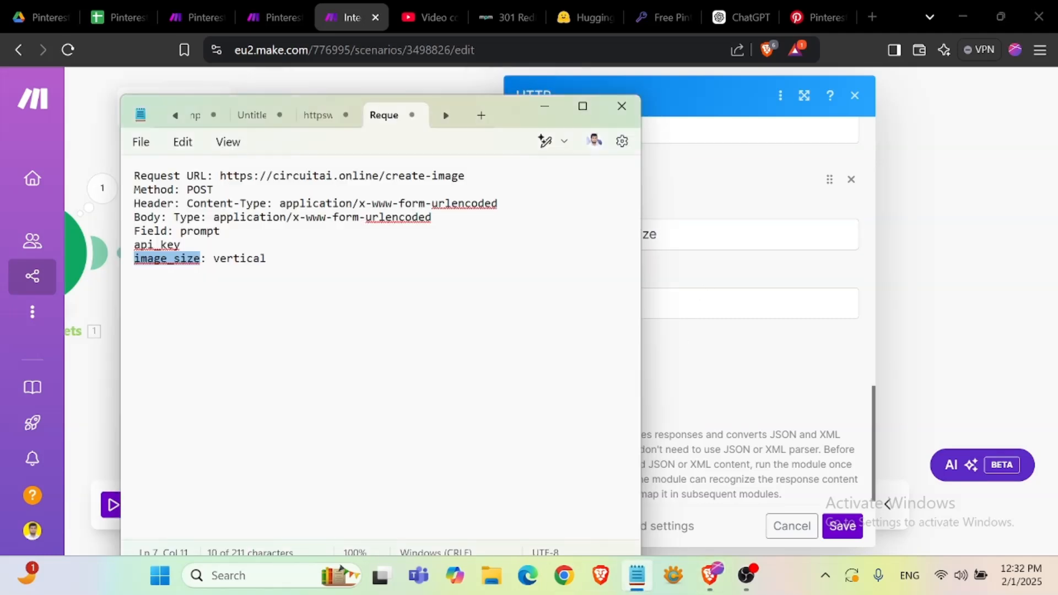
double_click(257, 264)
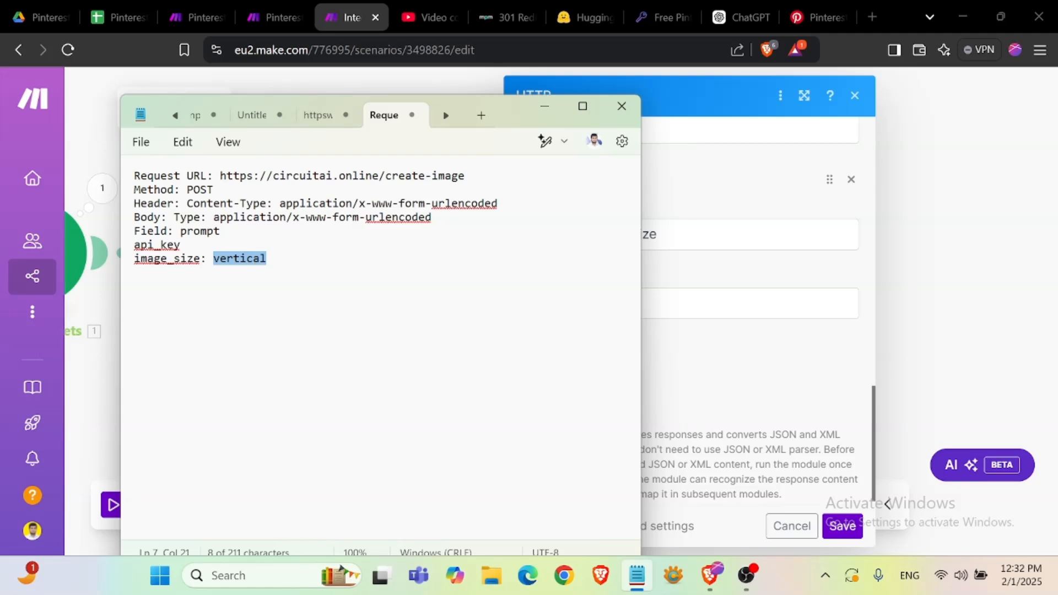
key(ctrl+c)
click(709, 576)
click(717, 303)
key(ctrl+v)
click(623, 409)
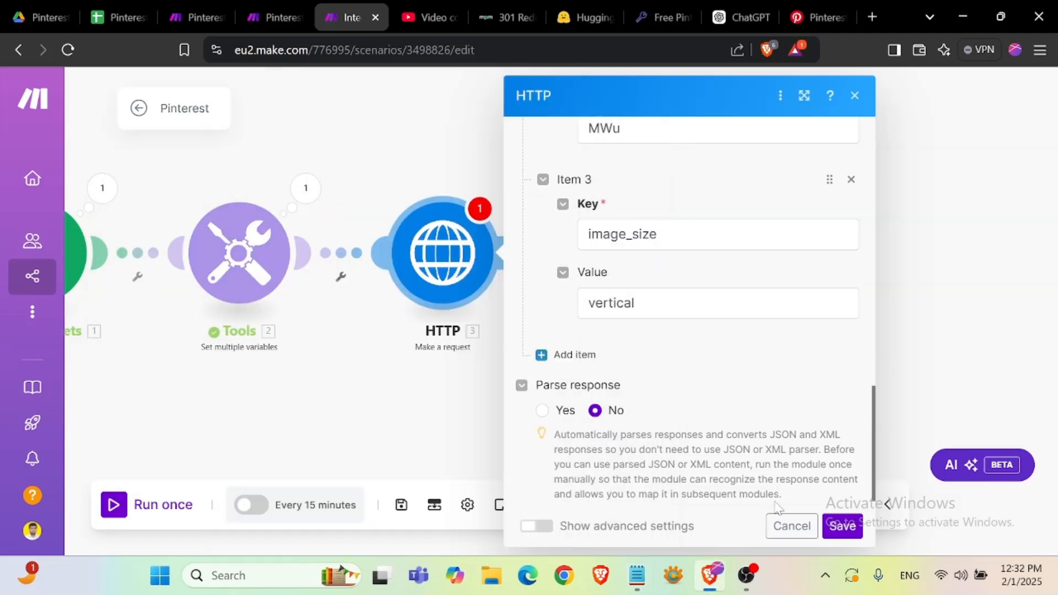
- Save the HTTP module and the scenario, and run the scenario once
click(839, 527)
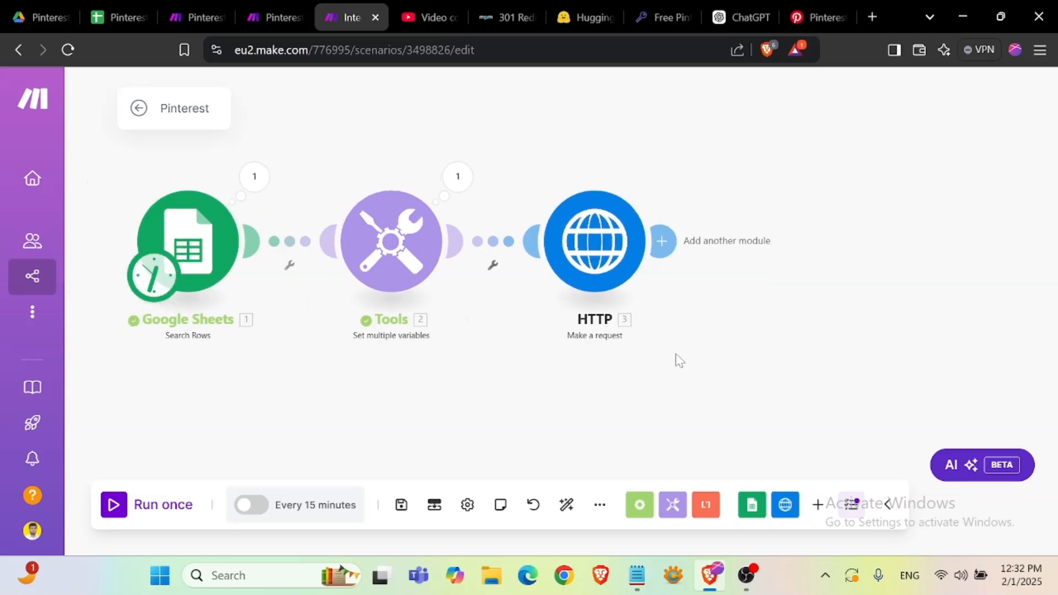
click(401, 504)
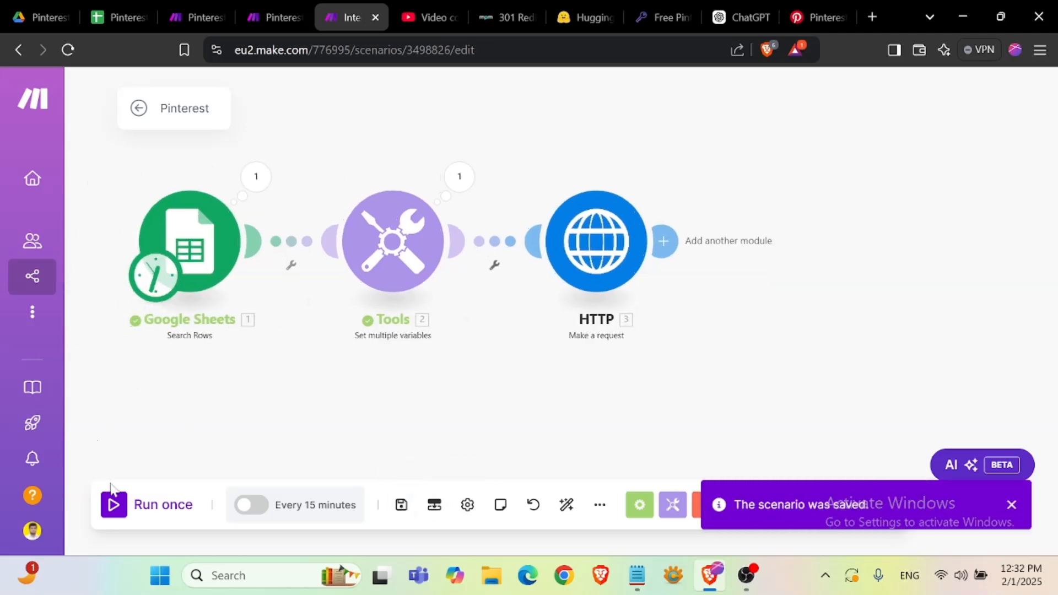
click(113, 504)
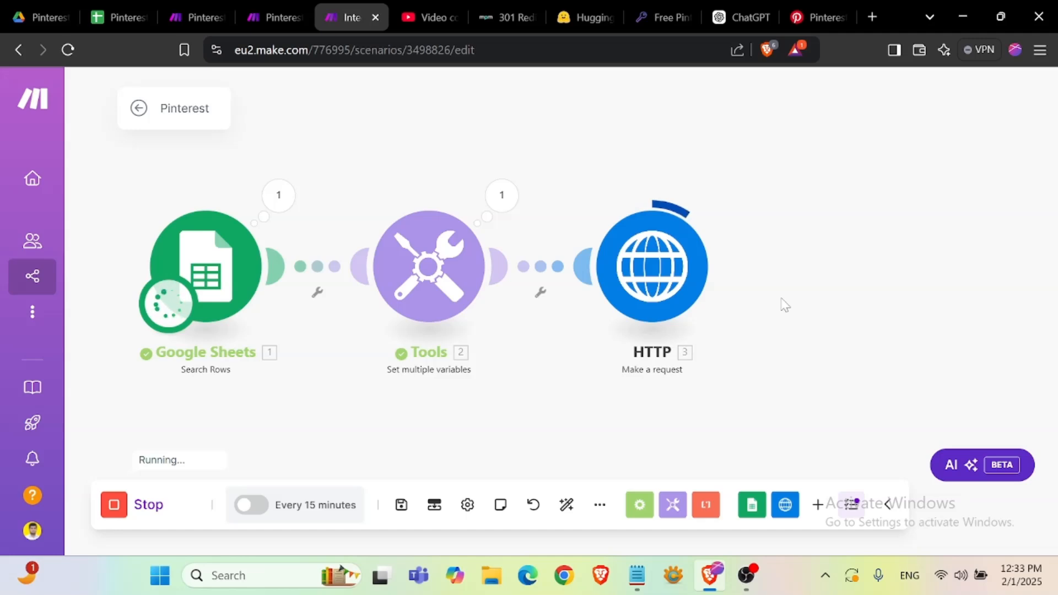
- Check the Google Sheet rows and inspect the HTTP module's operation input and output
click(117, 4)
key(Left)
key(Left)
key(Left)
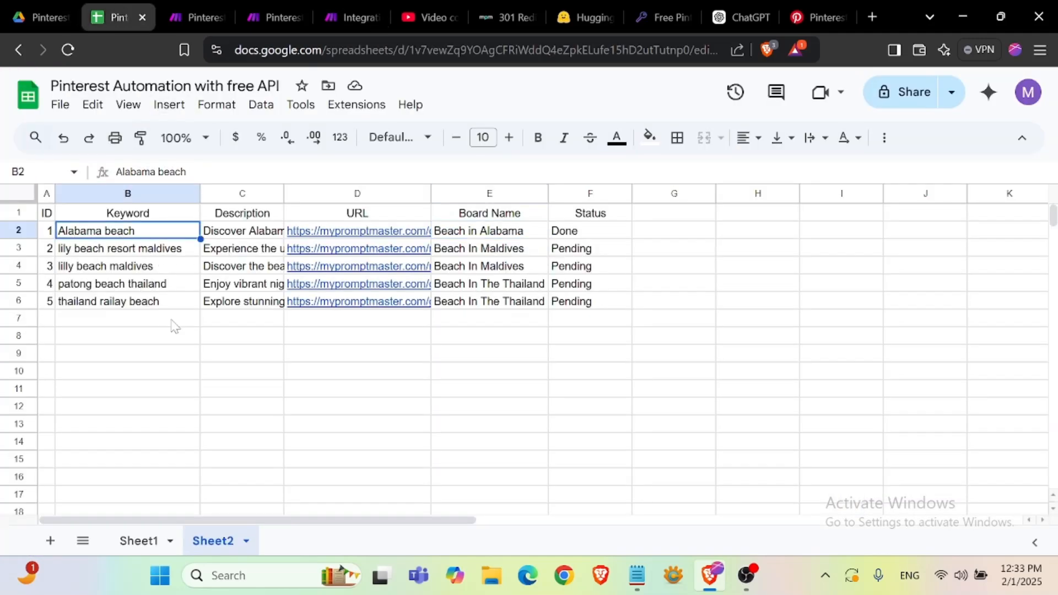
click(352, 17)
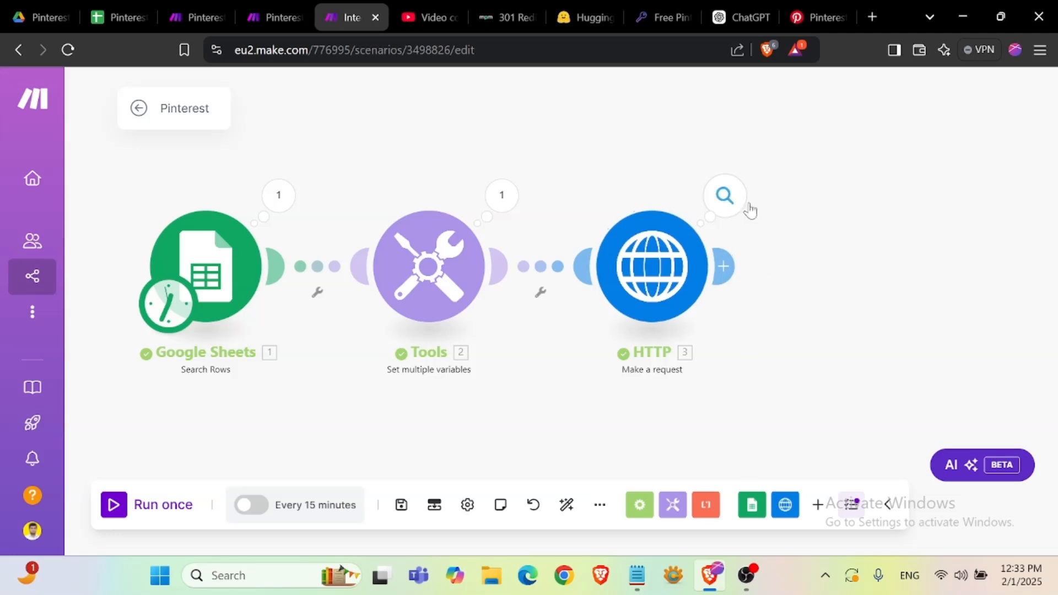
click(730, 201)
scroll(415, 412, down, 5)
scroll(414, 412, up, 10)
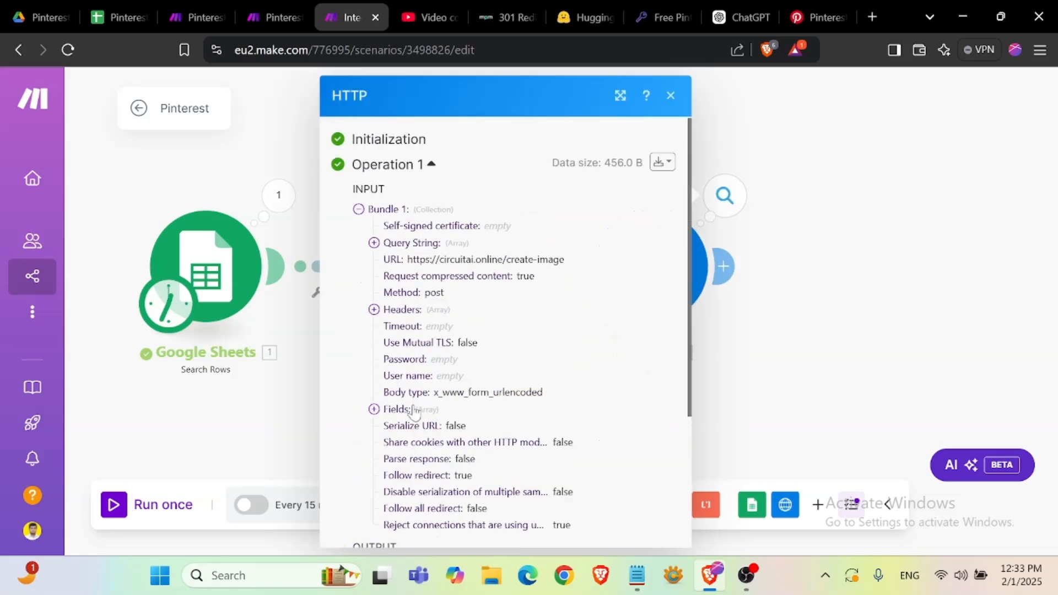
click(670, 95)
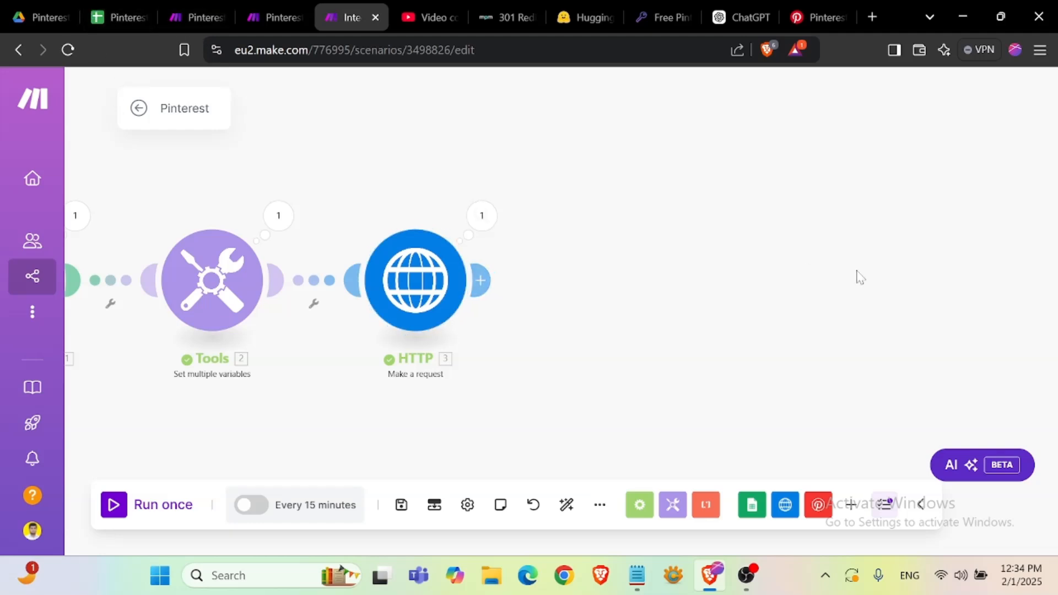
- Compare the Pinterest account's saved boards with the Board Name column in the sheet
click(814, 16)
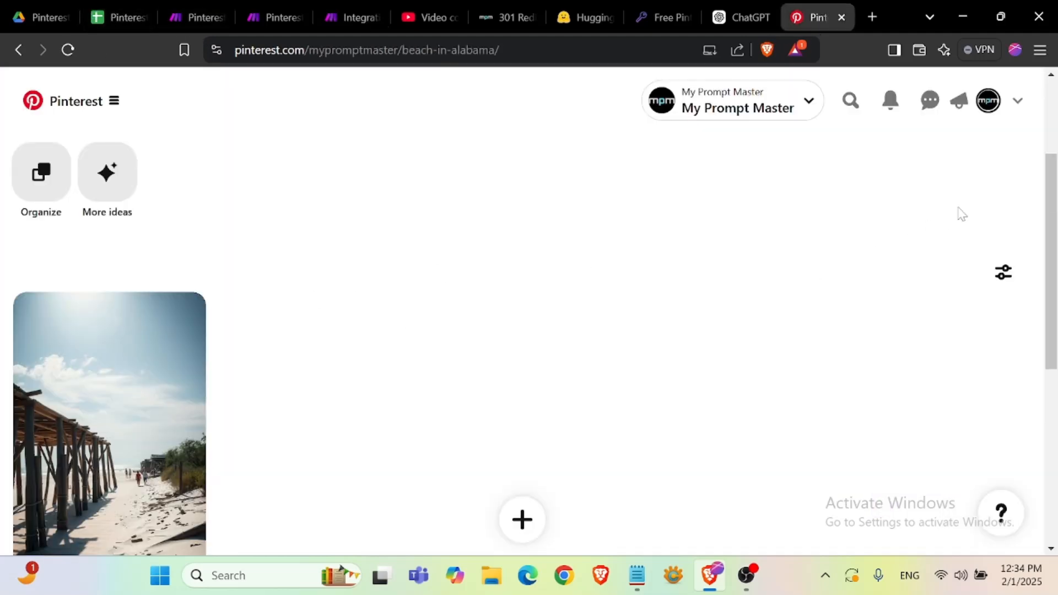
click(988, 100)
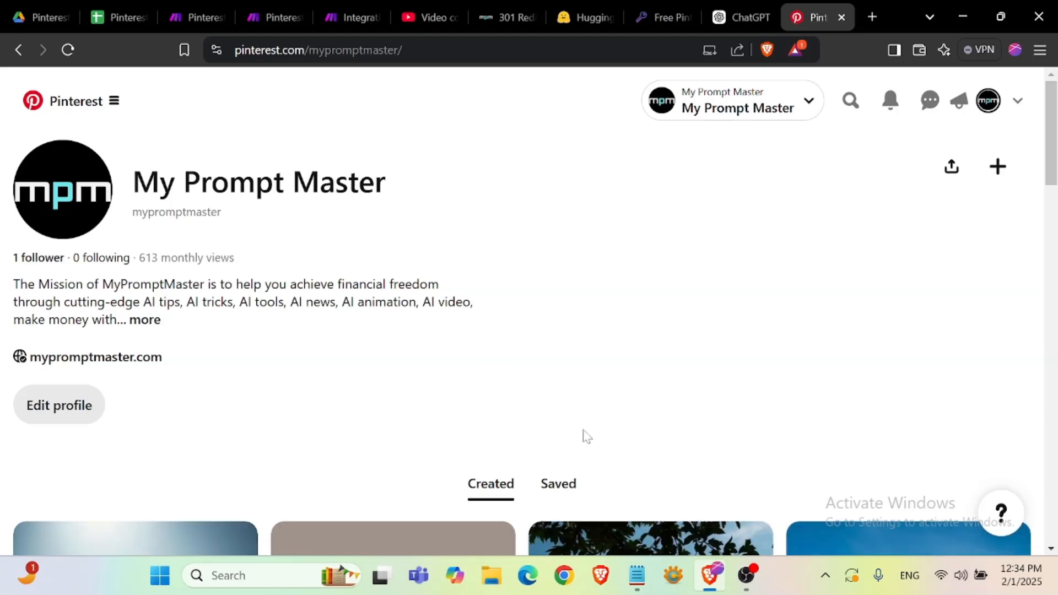
click(579, 482)
scroll(606, 397, down, 5)
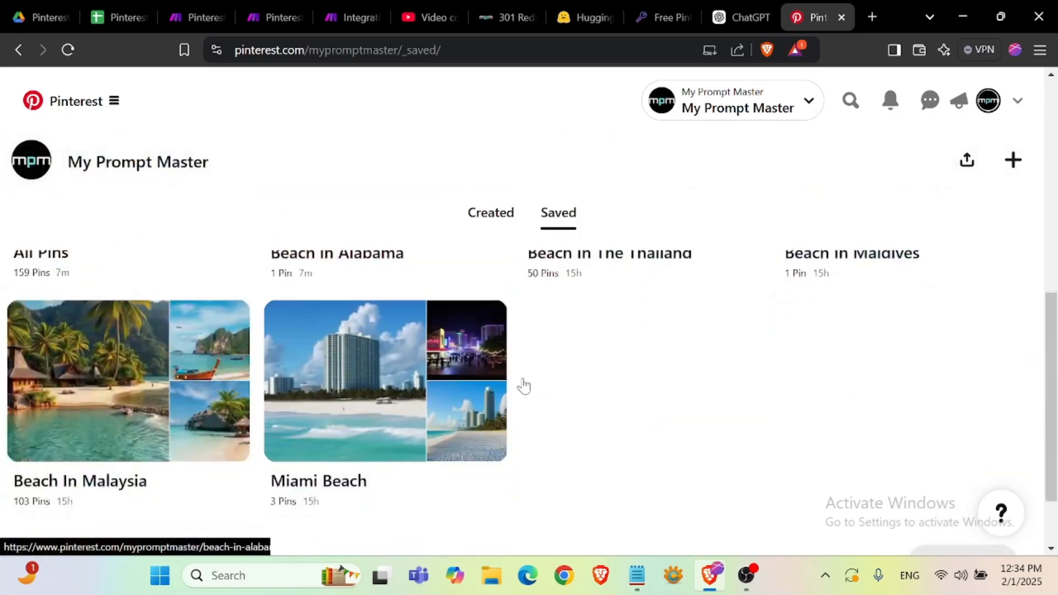
click(114, 18)
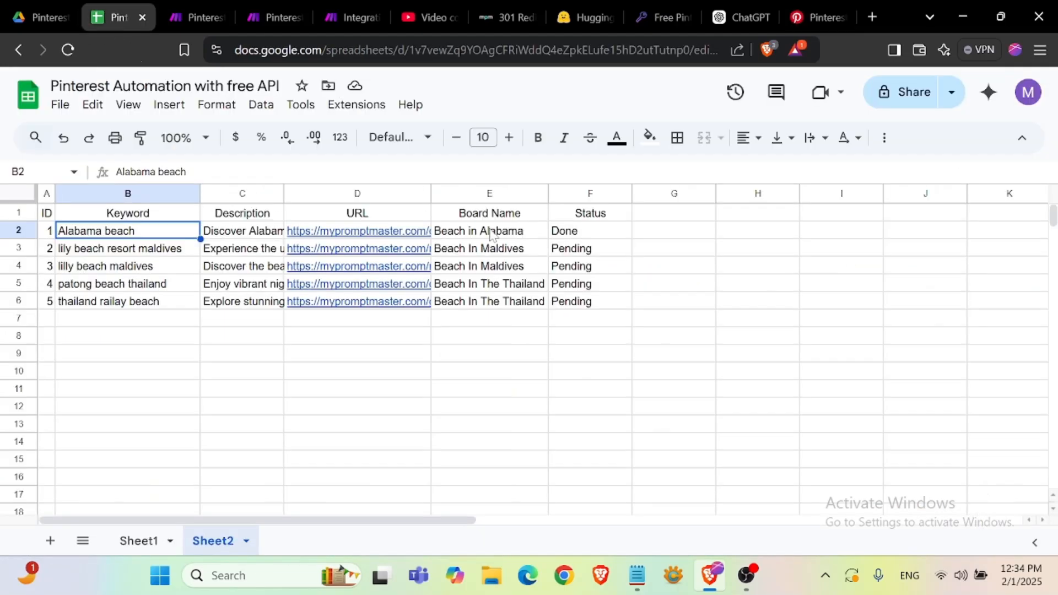
drag(518, 232, 523, 300)
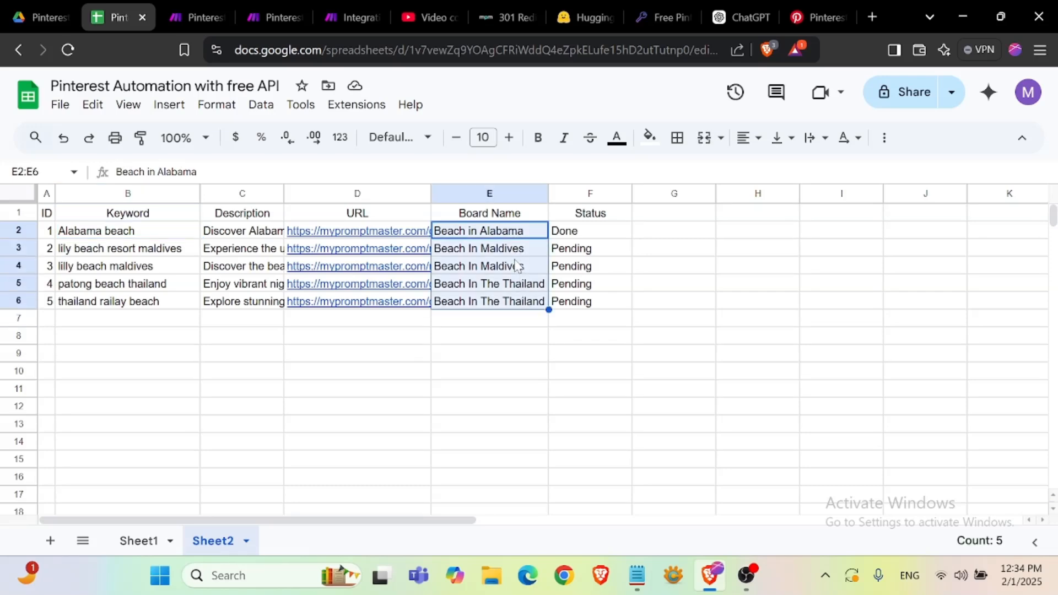
click(501, 235)
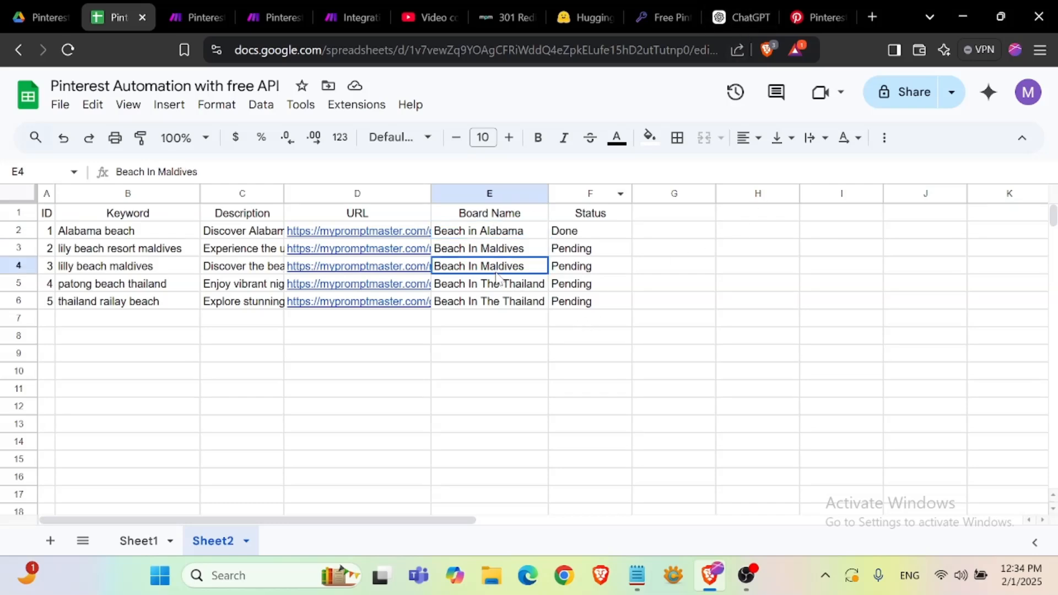
click(499, 267)
drag(473, 233, 488, 303)
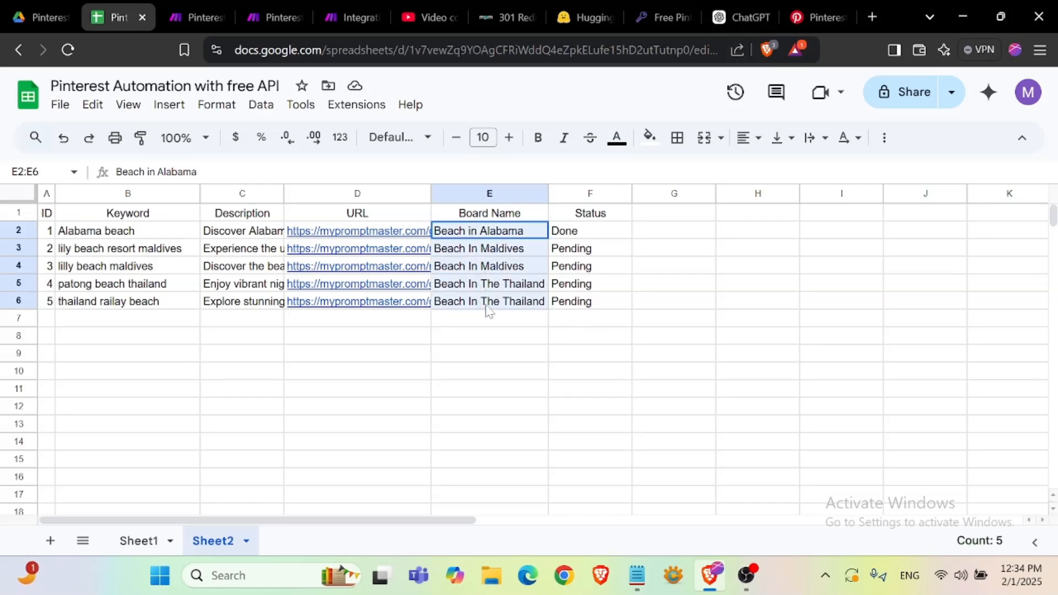
- Add a Pinterest List Boards module after HTTP using the connected account with a limit of 1000
click(363, 16)
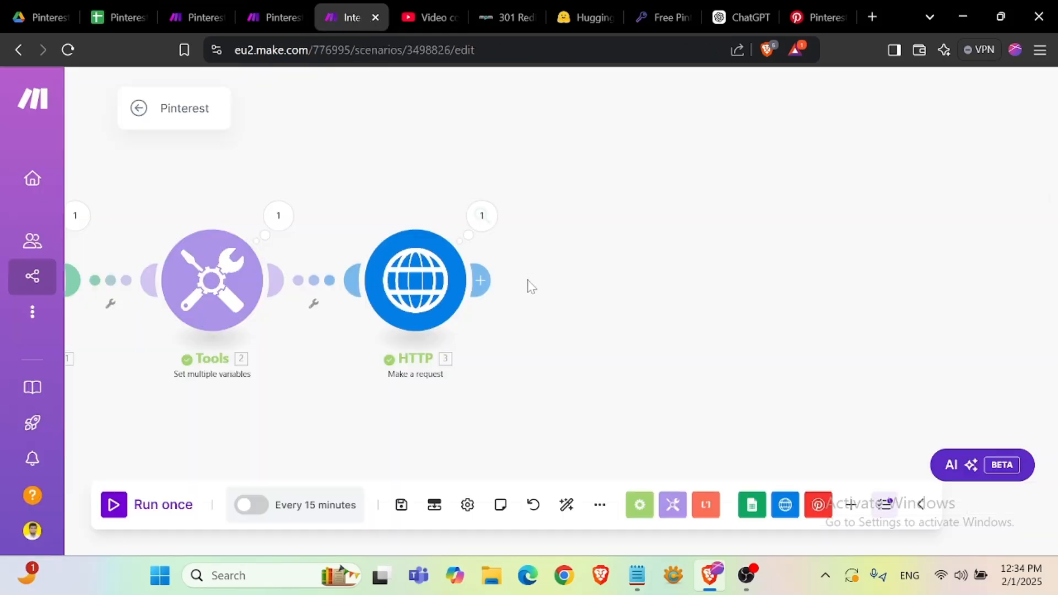
click(506, 292)
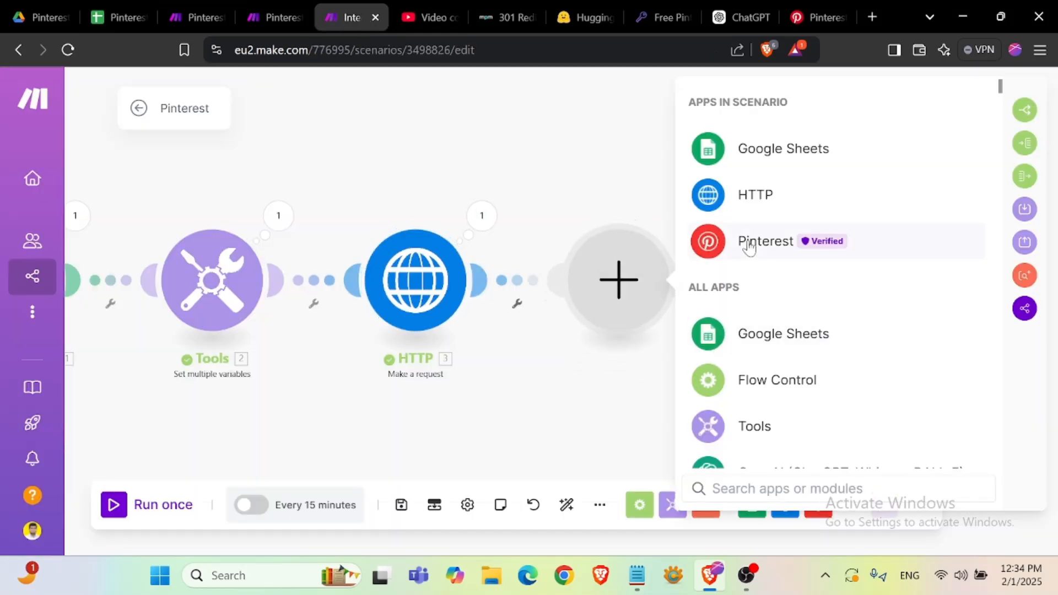
click(751, 240)
scroll(770, 374, down, 2)
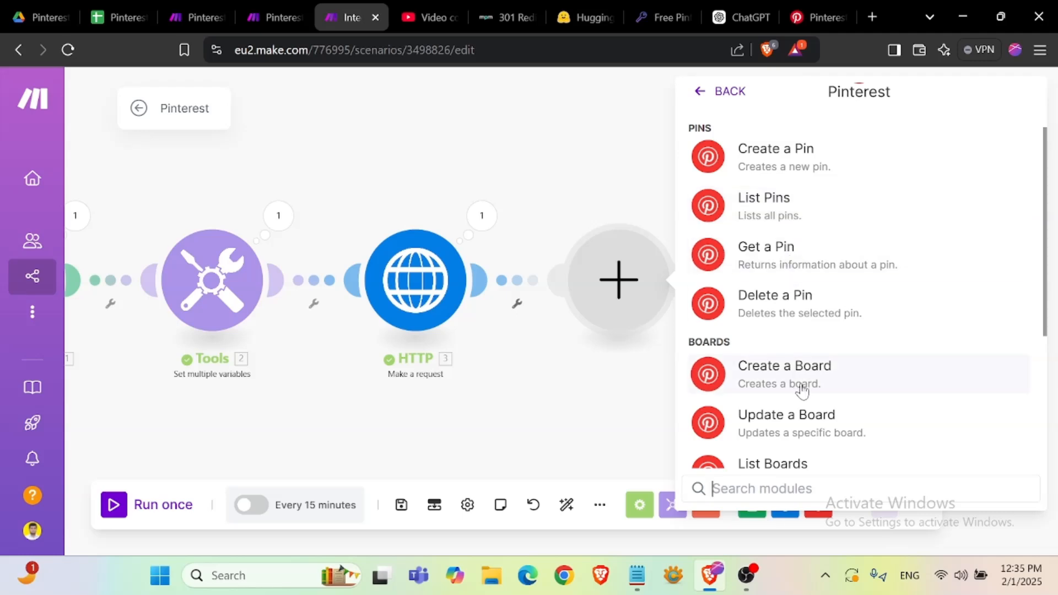
scroll(800, 381, down, 4)
scroll(800, 380, up, 1)
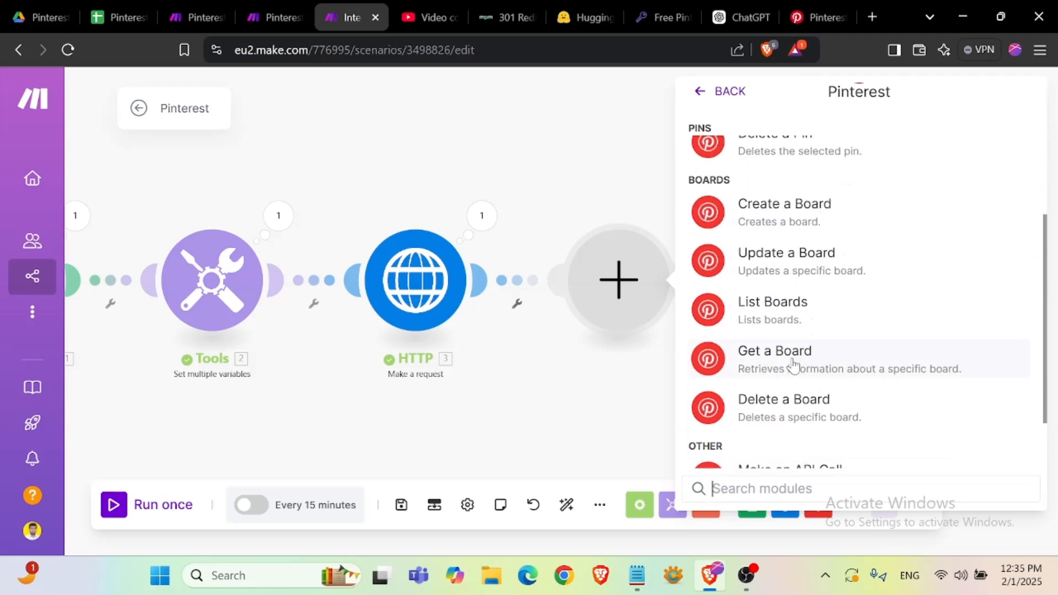
click(794, 321)
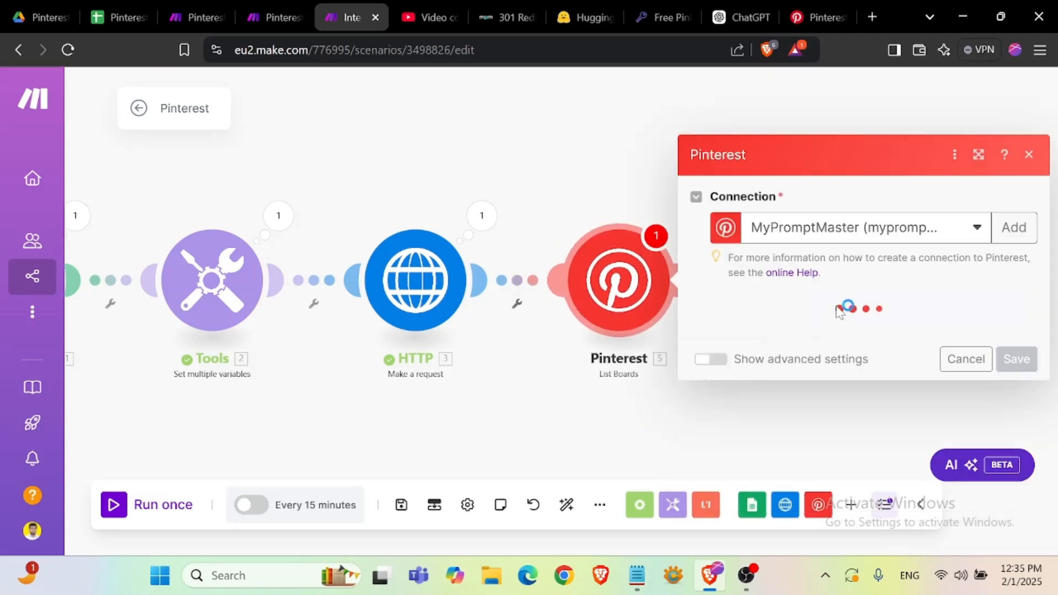
click(797, 333)
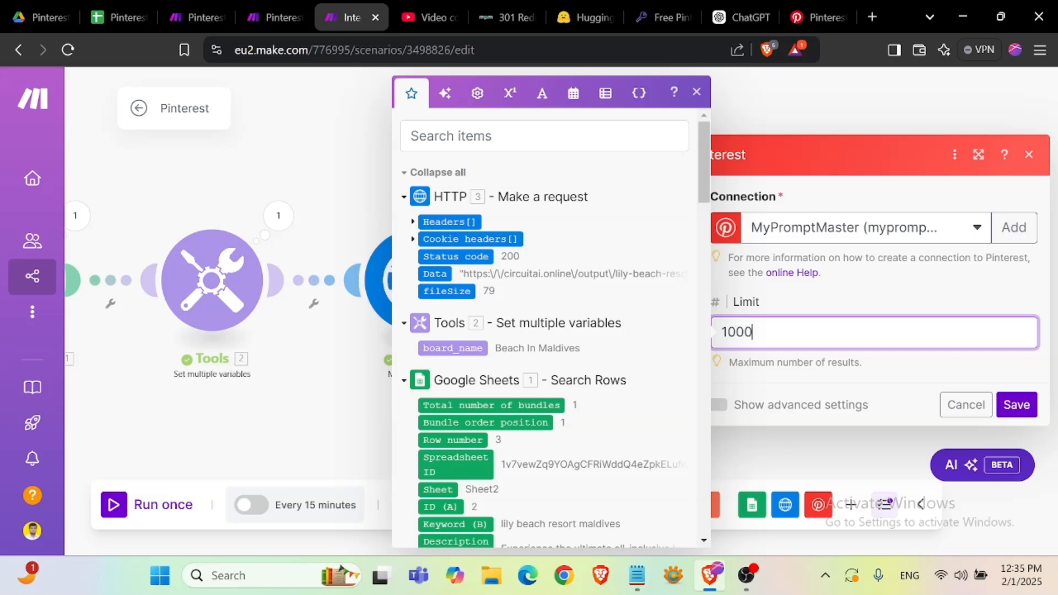
click(1016, 405)
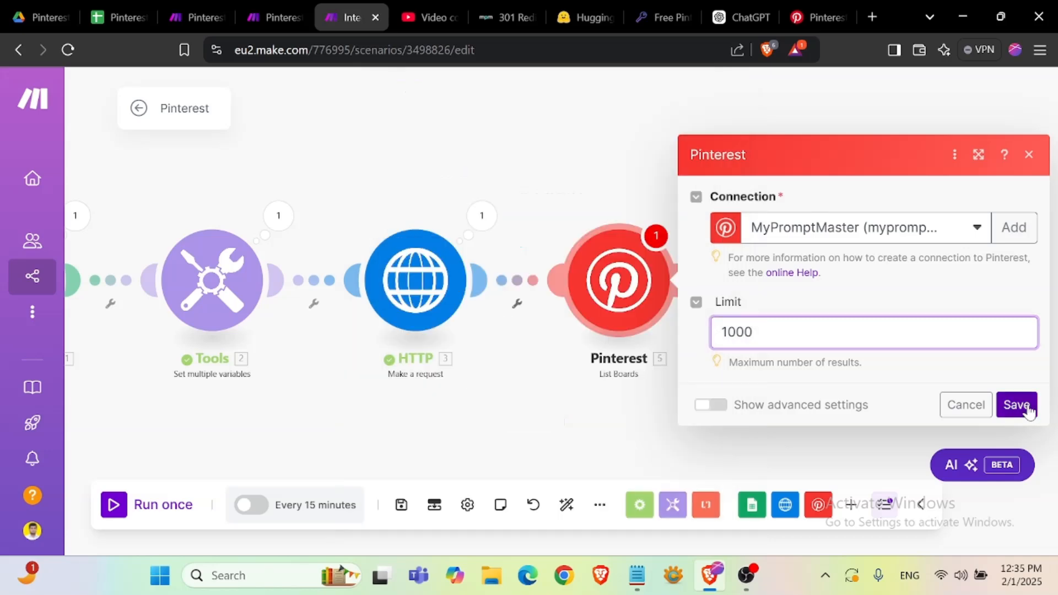
- Add a Tools Text aggregator module with Pinterest - List Boards [5] as the source module
drag(494, 384, 335, 378)
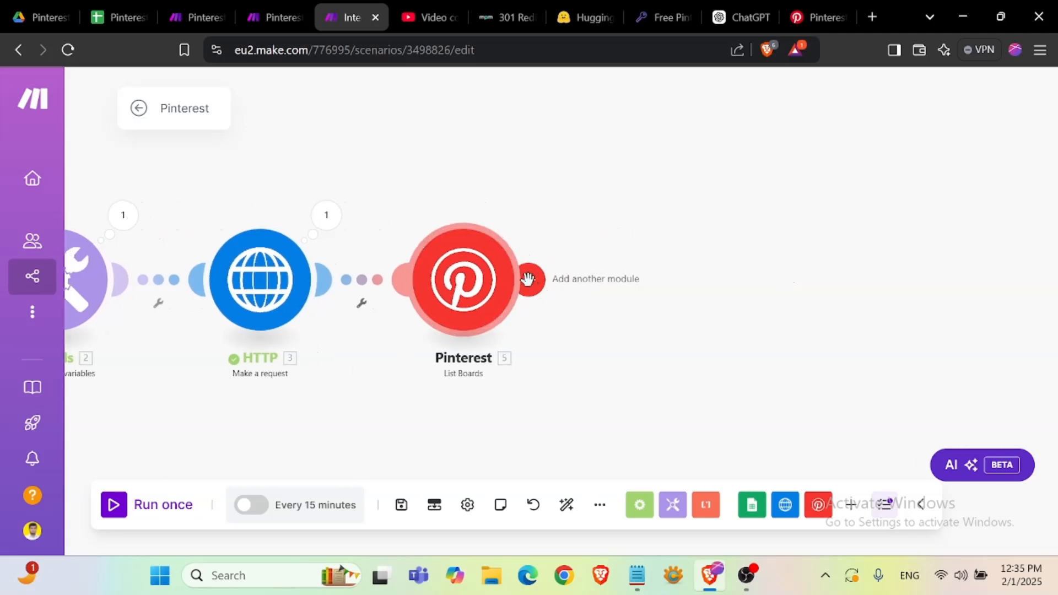
click(528, 279)
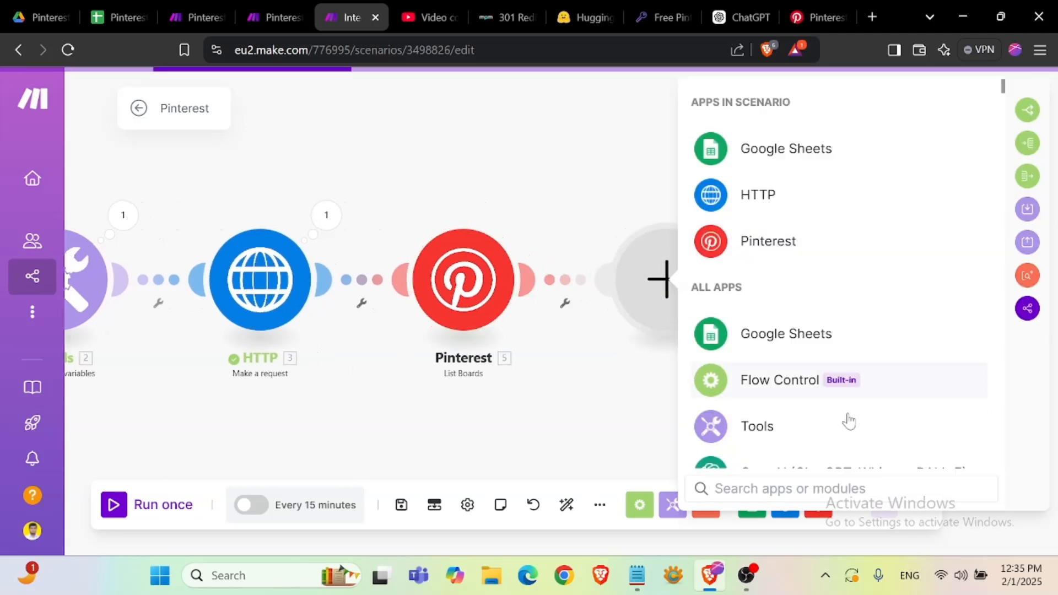
click(779, 440)
scroll(843, 338, down, 3)
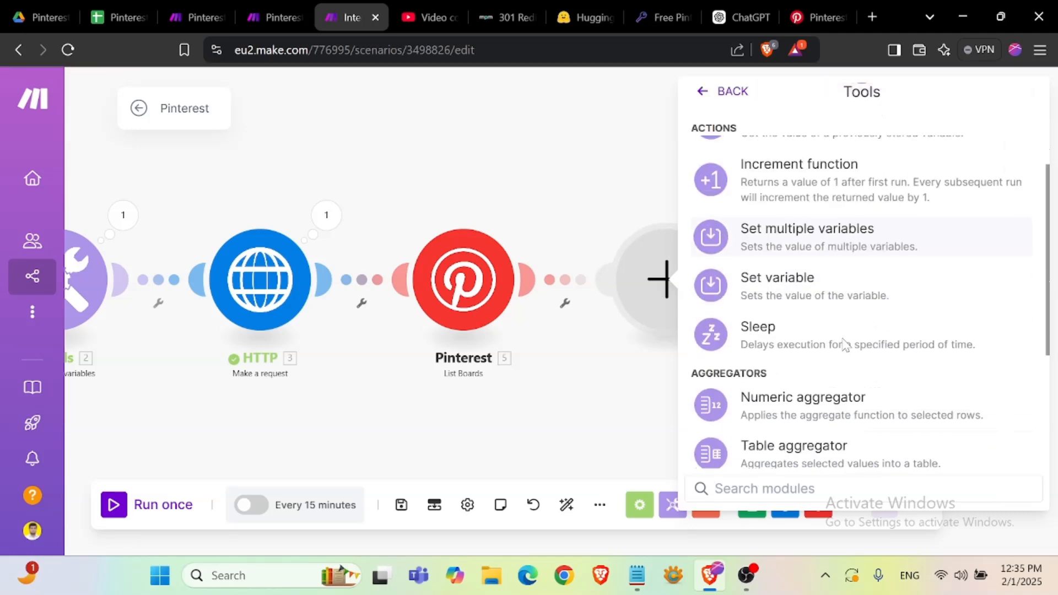
scroll(834, 319, down, 3)
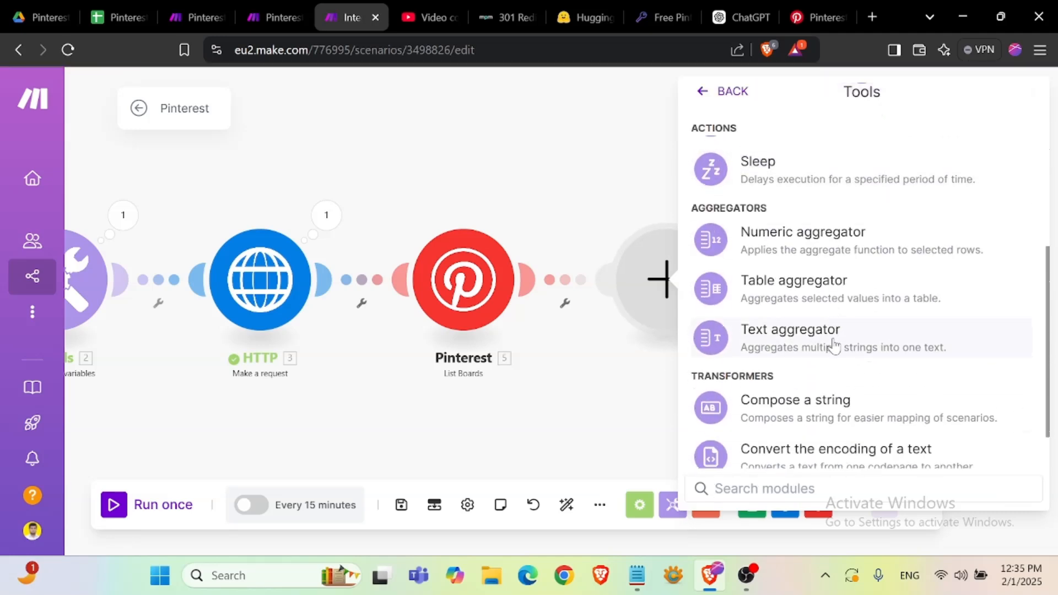
click(834, 342)
click(794, 255)
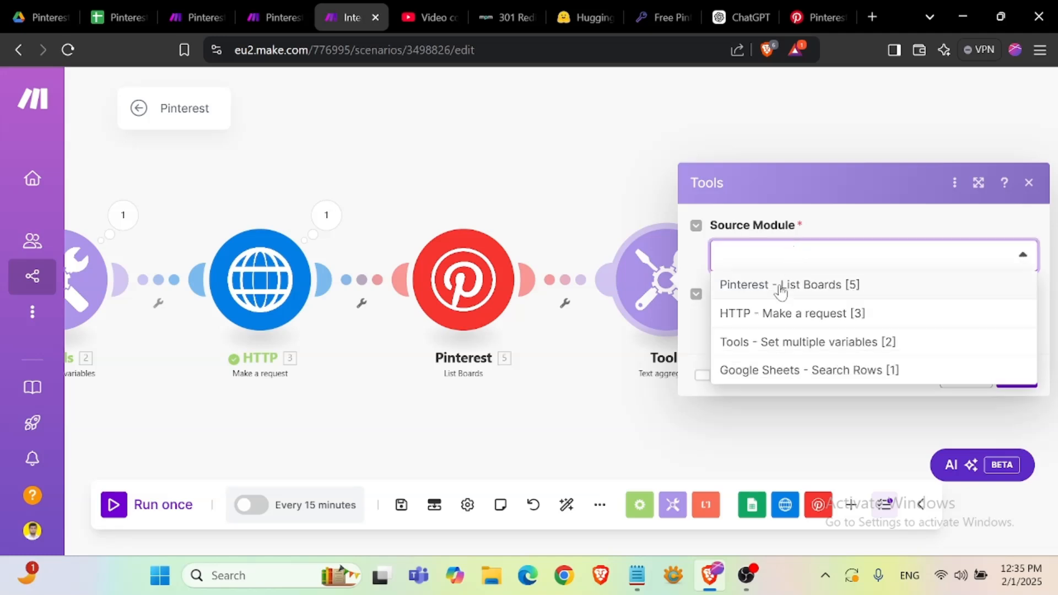
click(873, 286)
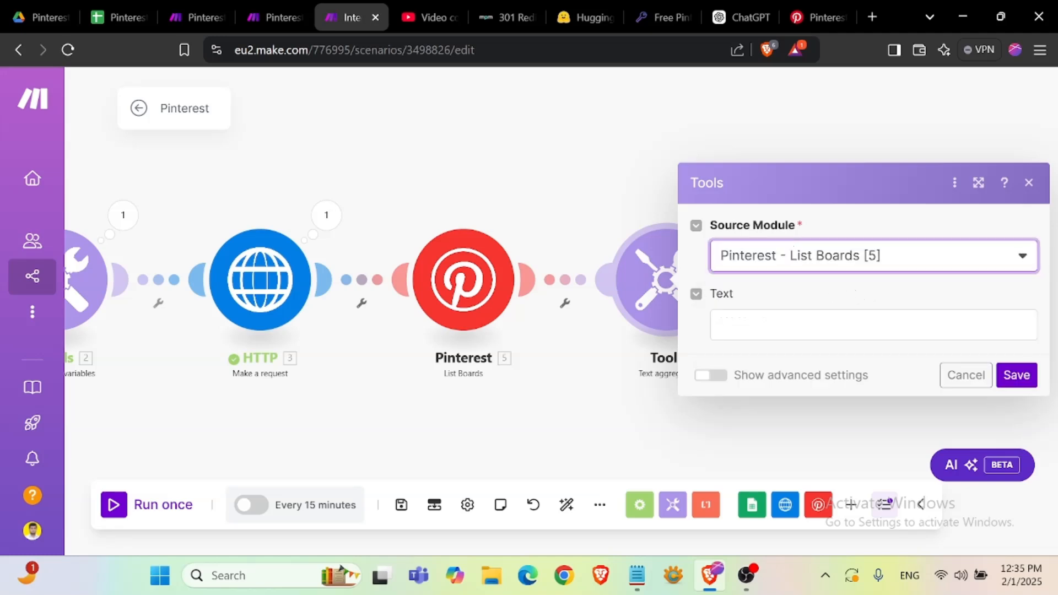
- Enable advanced settings and set the row separator to Other with a comma as separator
click(810, 325)
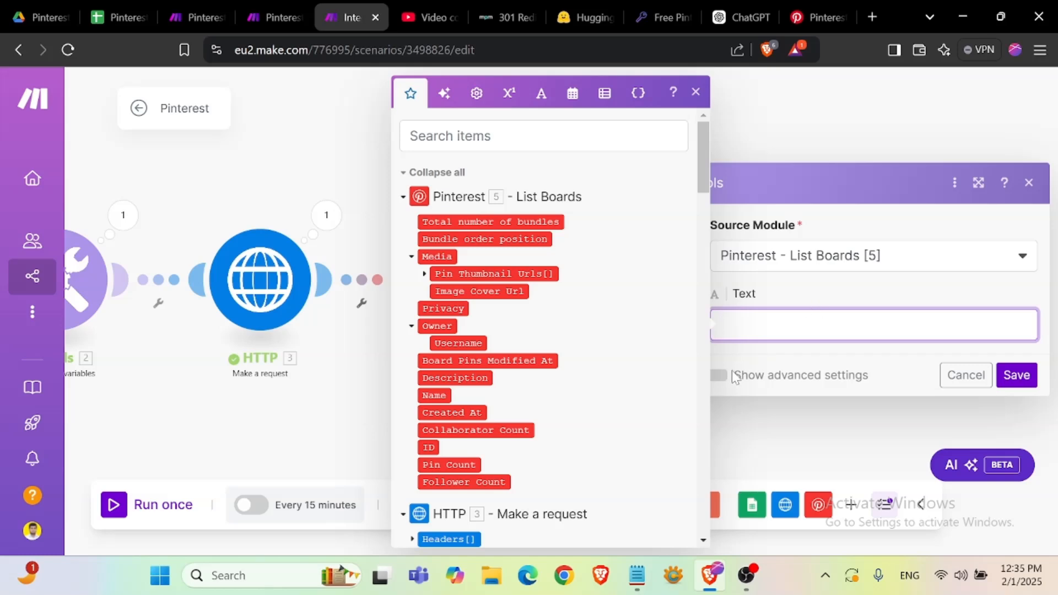
click(734, 376)
click(723, 377)
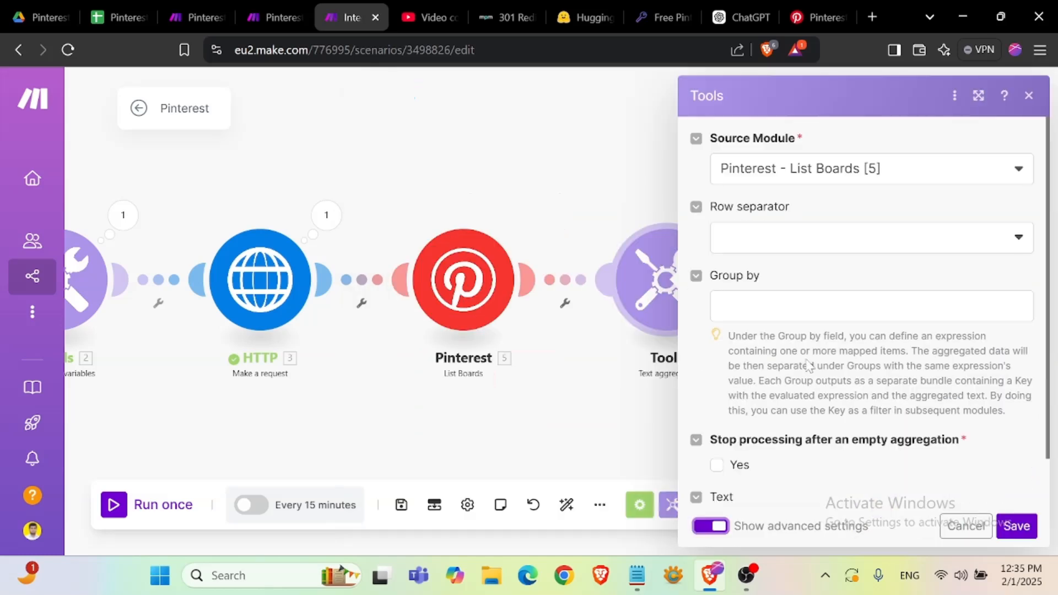
click(810, 305)
click(802, 243)
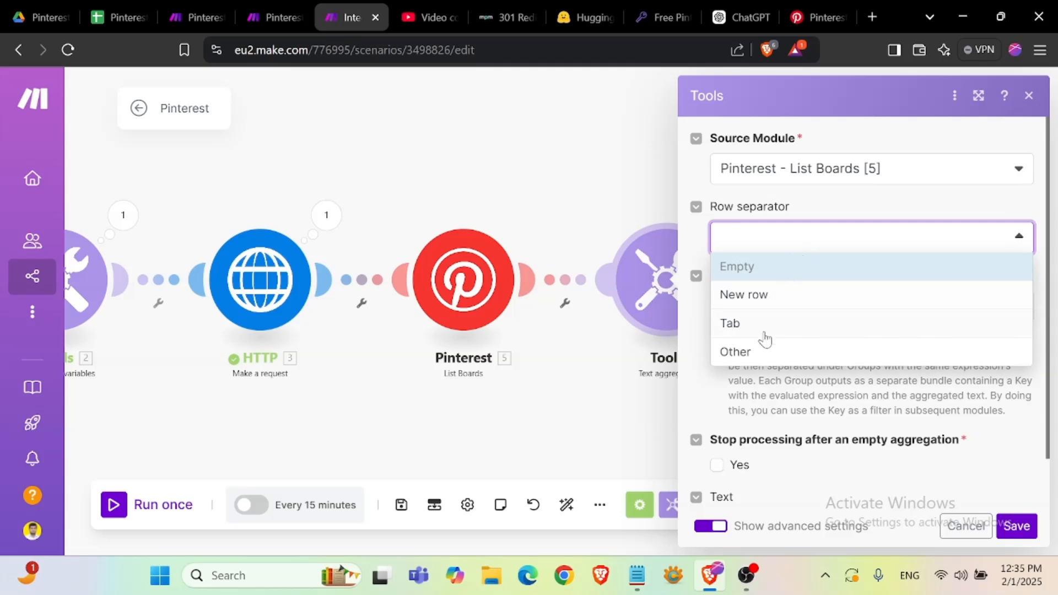
click(759, 354)
click(782, 306)
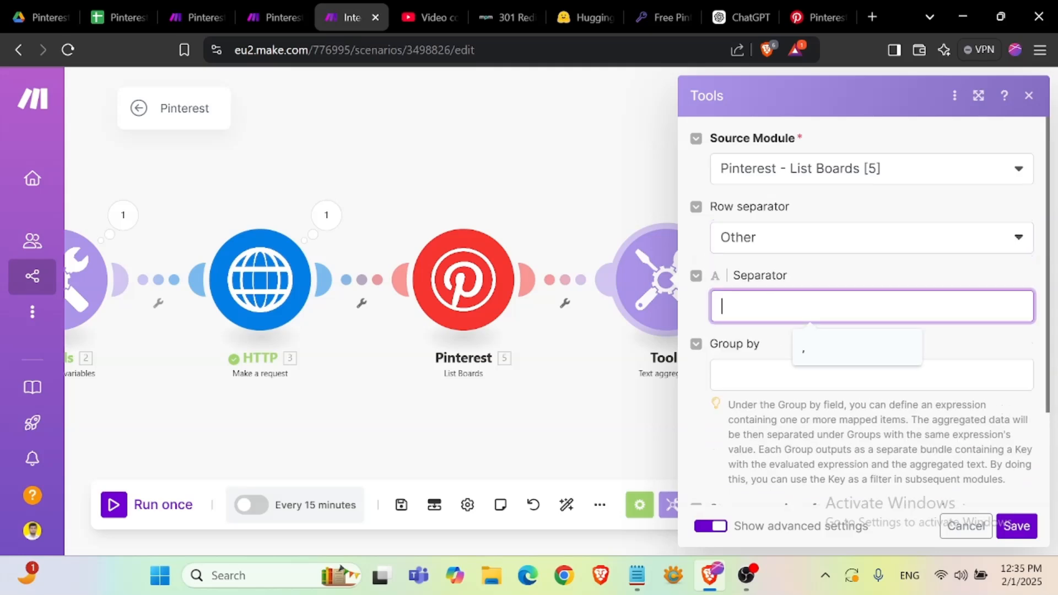
text(,)
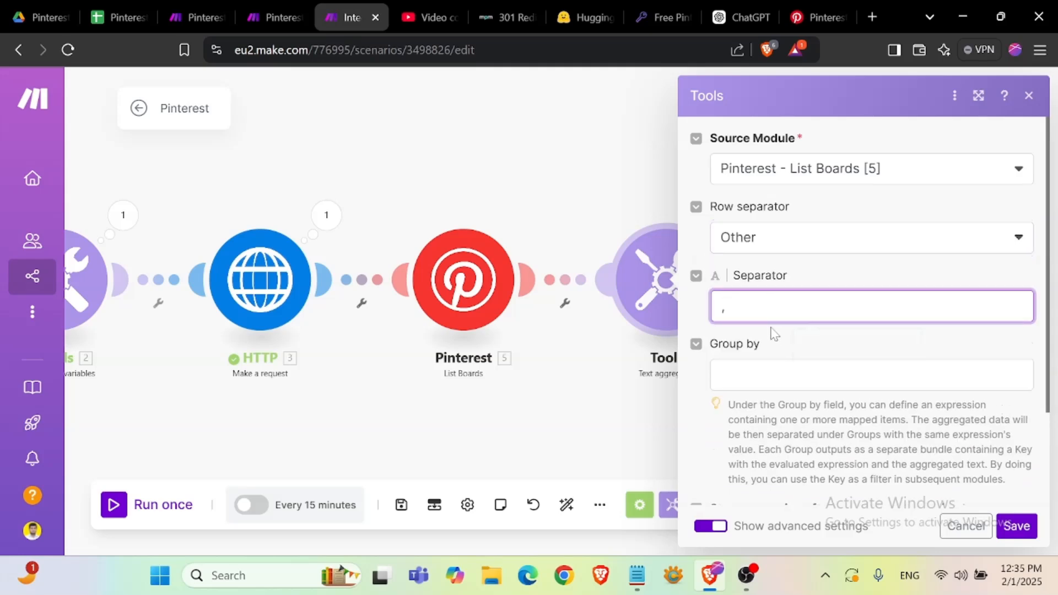
- Map the board_name variable from Set multiple variables into the aggregator's Text field and save the module
scroll(816, 463, down, 2)
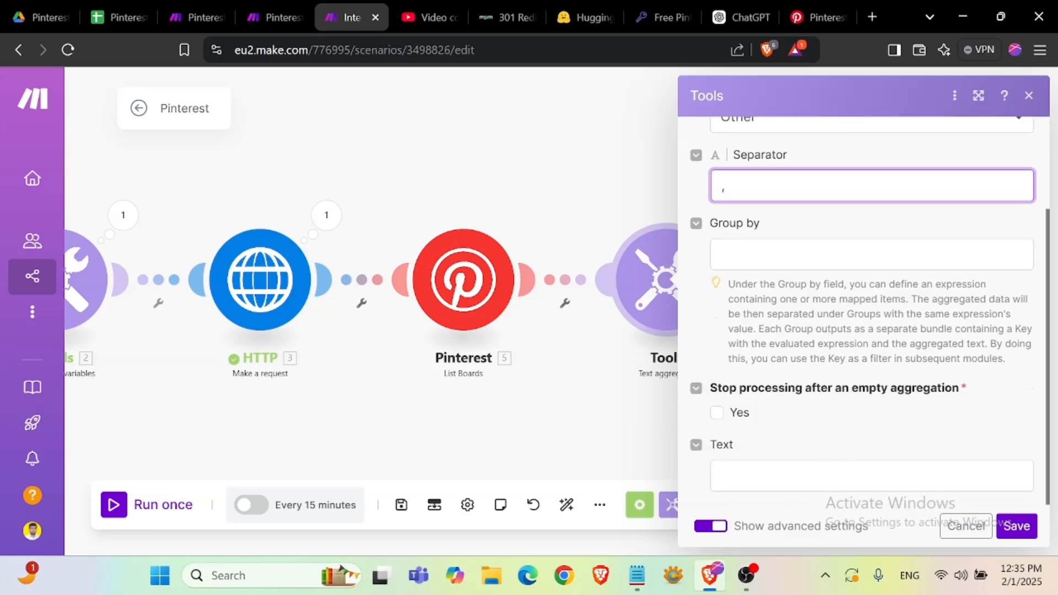
click(820, 476)
scroll(558, 417, down, 2)
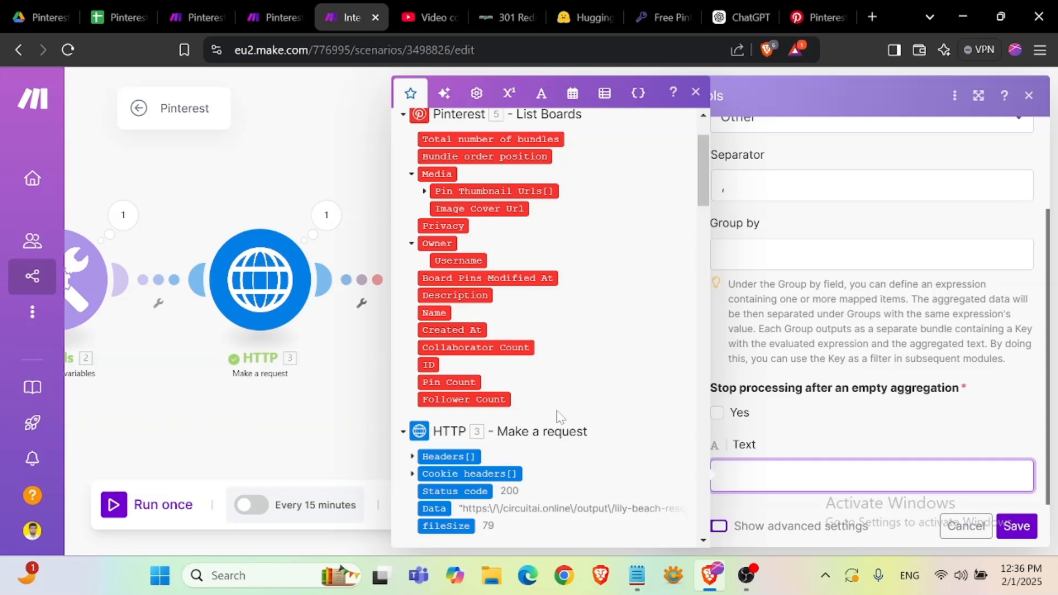
scroll(559, 416, up, 2)
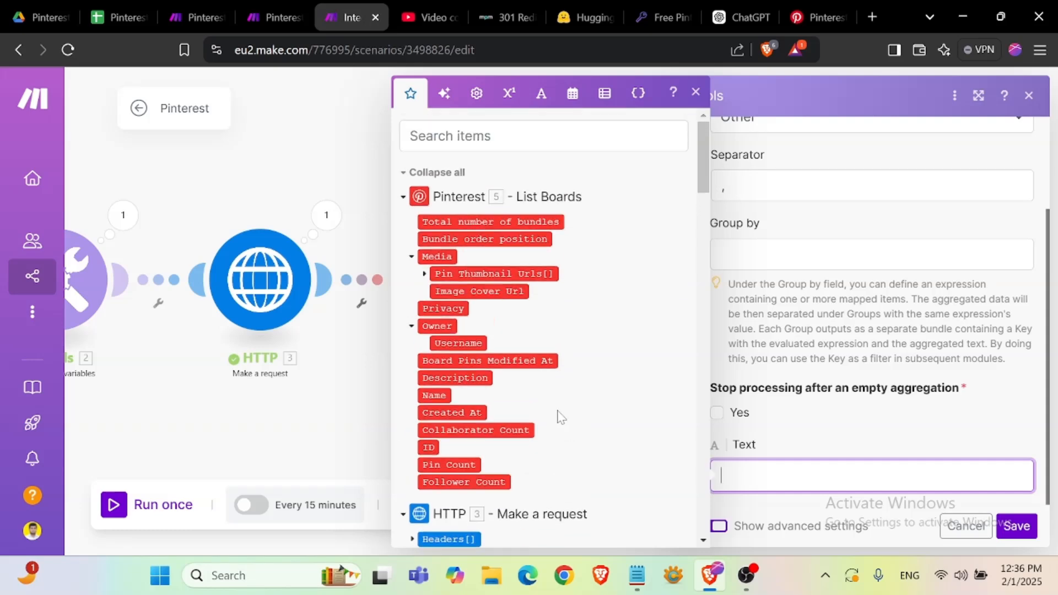
scroll(560, 417, down, 5)
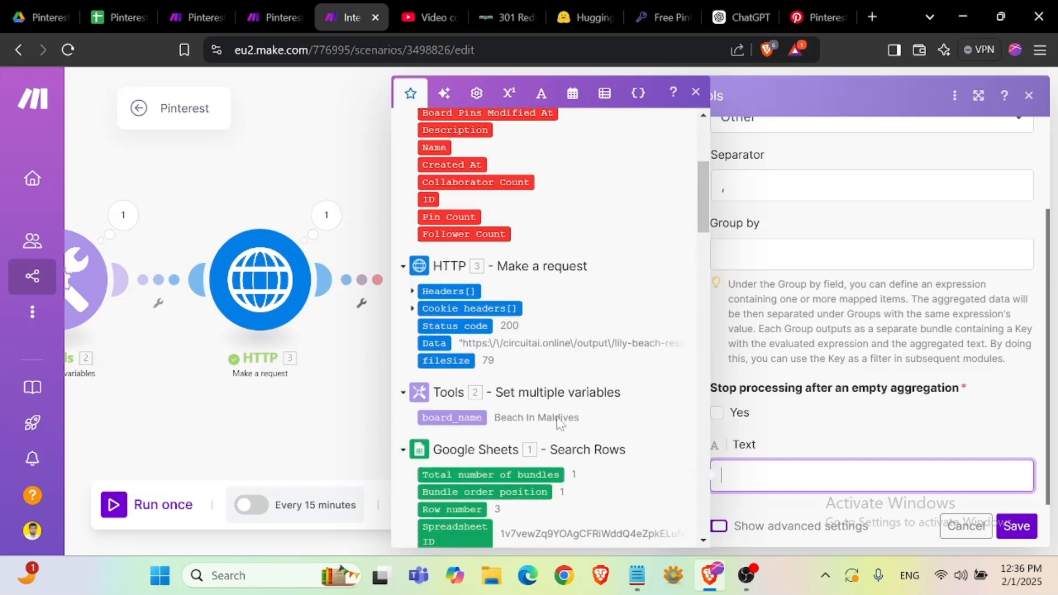
click(469, 418)
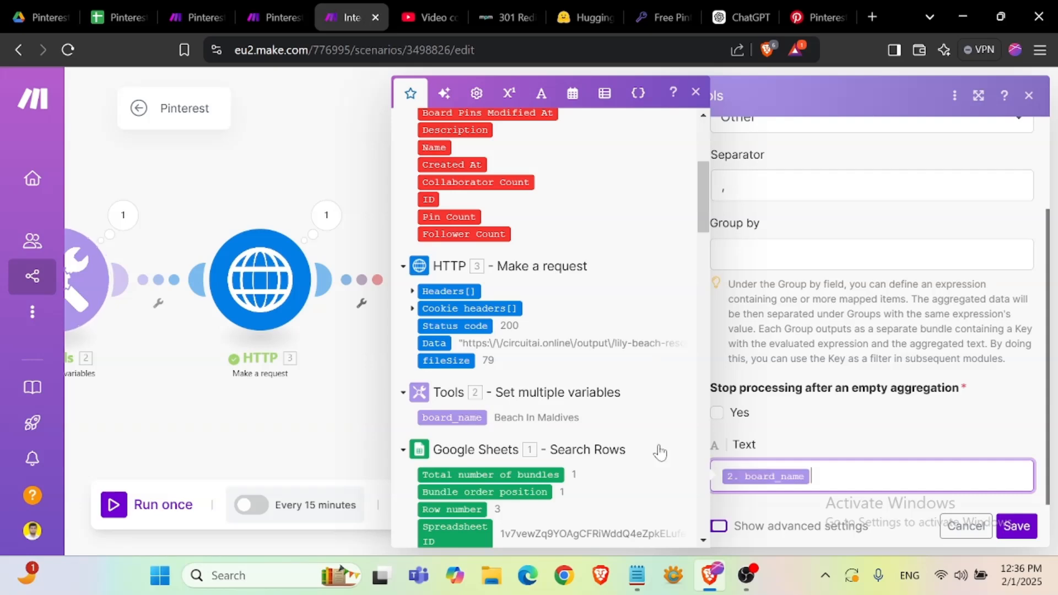
click(816, 436)
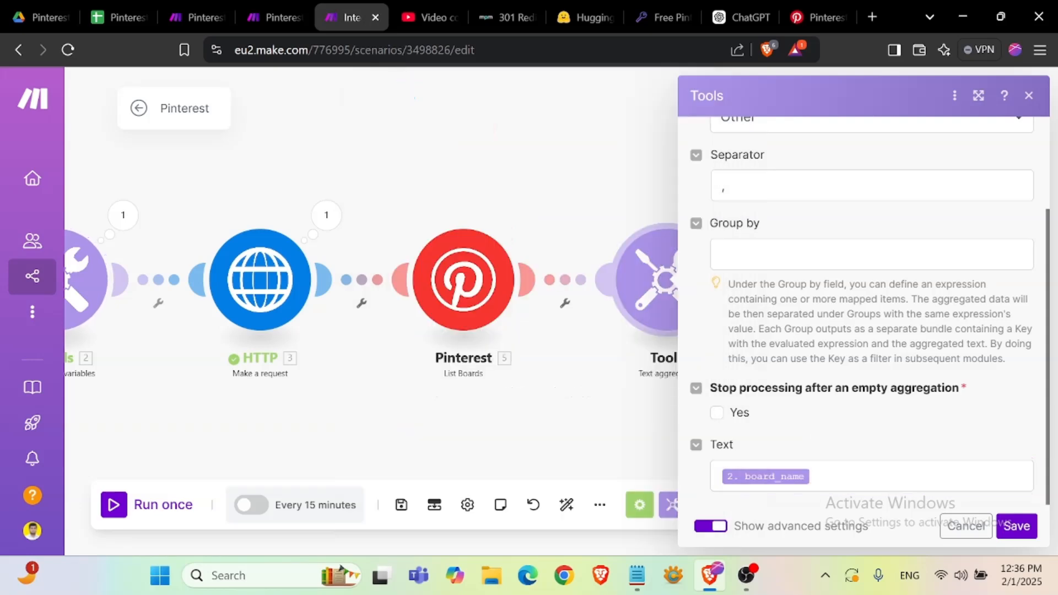
click(1016, 526)
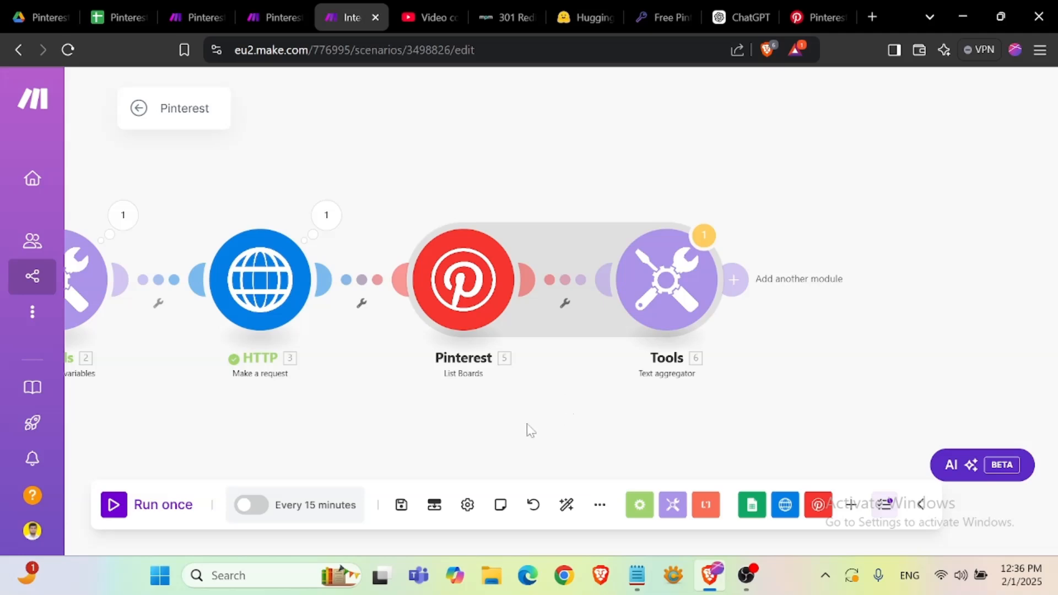
- Save the scenario and add a Flow Control Router after the Tools text aggregator
click(401, 505)
click(692, 528)
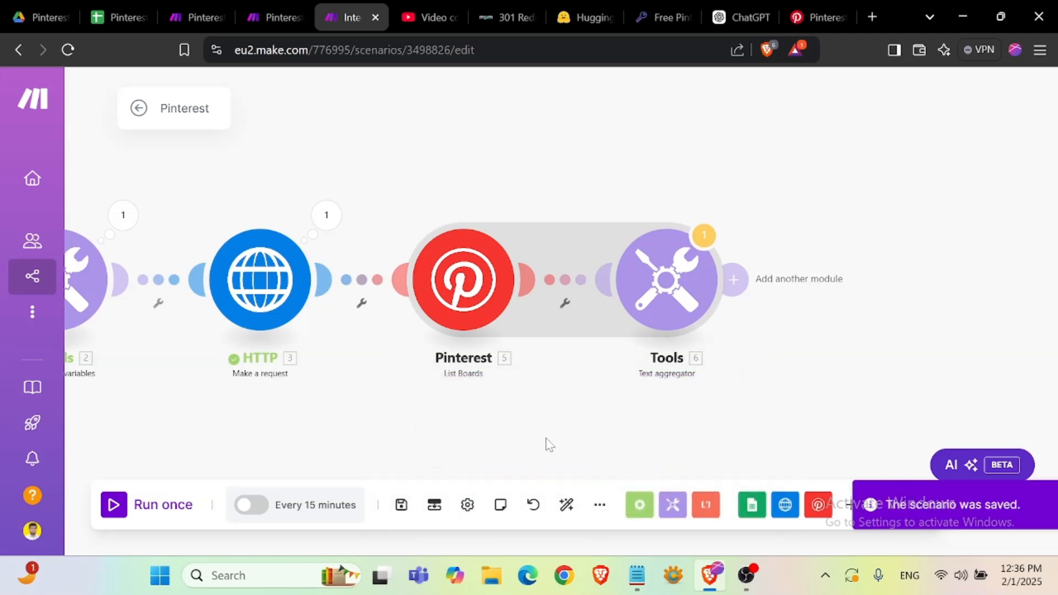
drag(790, 367, 526, 360)
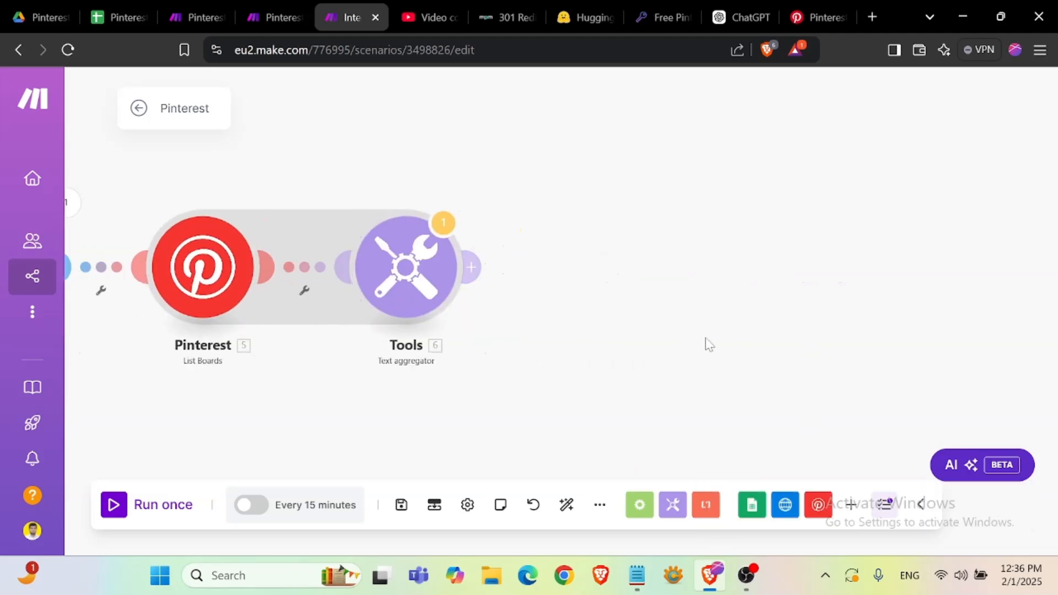
click(476, 268)
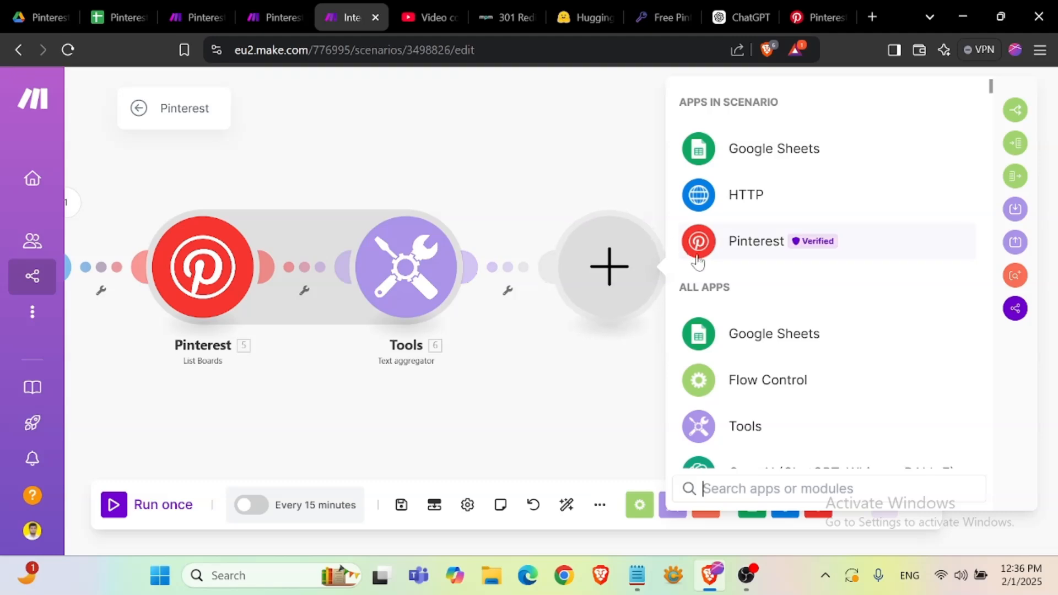
click(774, 386)
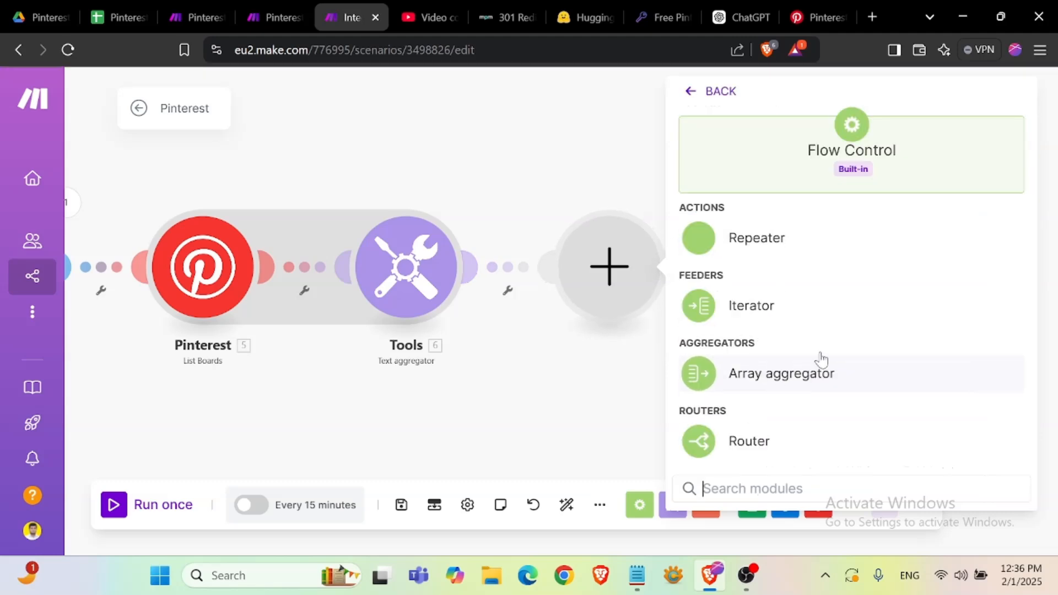
click(787, 441)
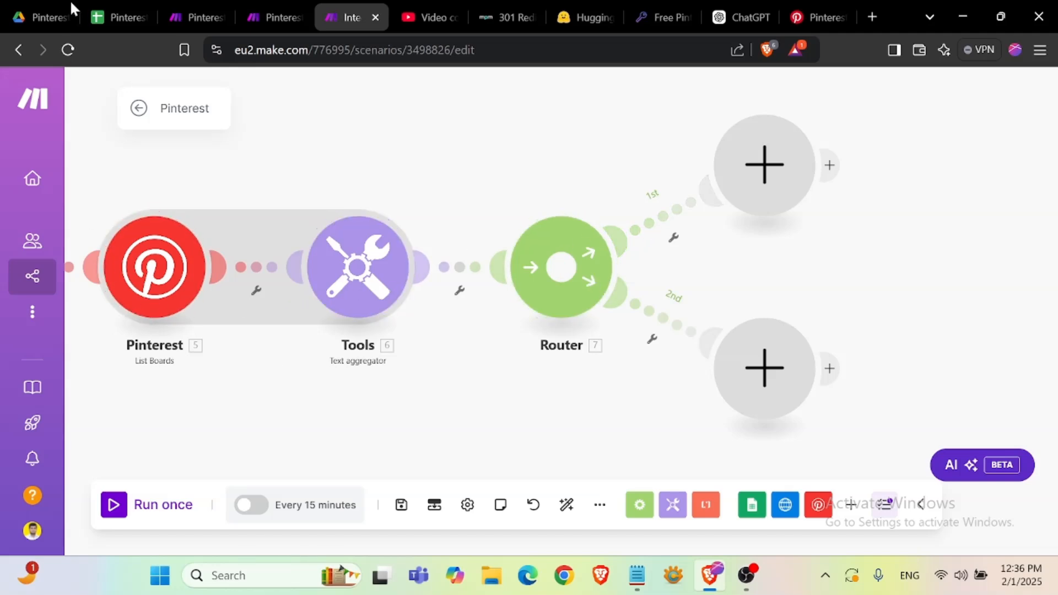
- Check the sheet's Board Name values against the boards saved on the Pinterest profile
click(130, 16)
click(521, 247)
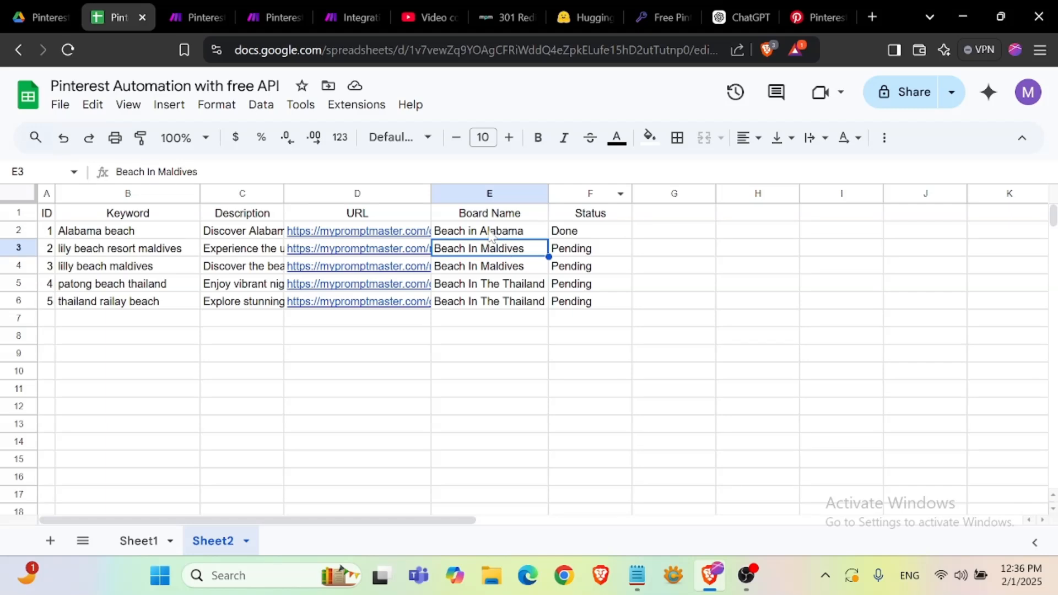
click(496, 232)
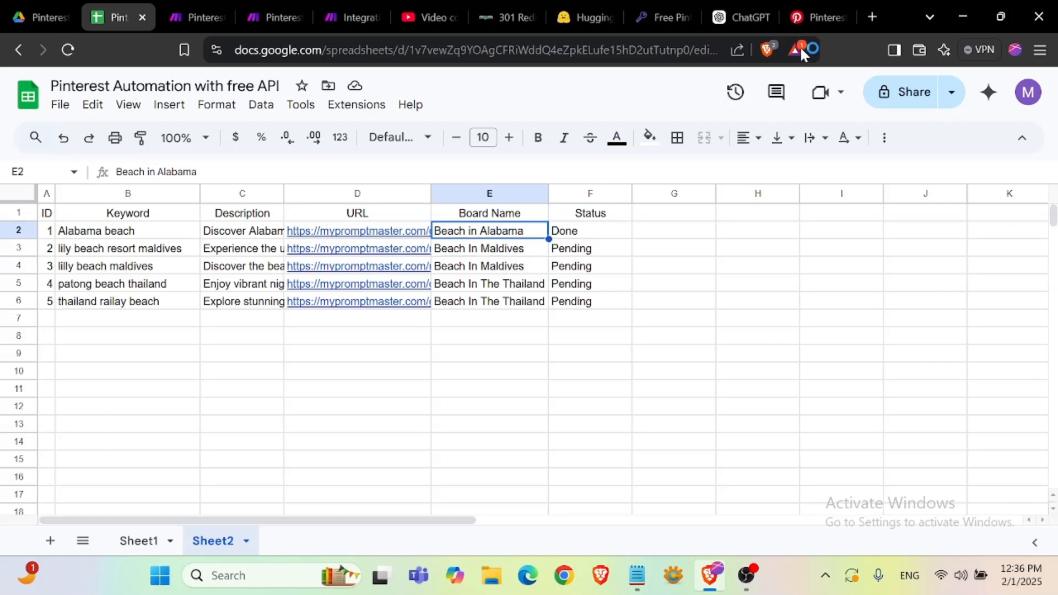
click(811, 18)
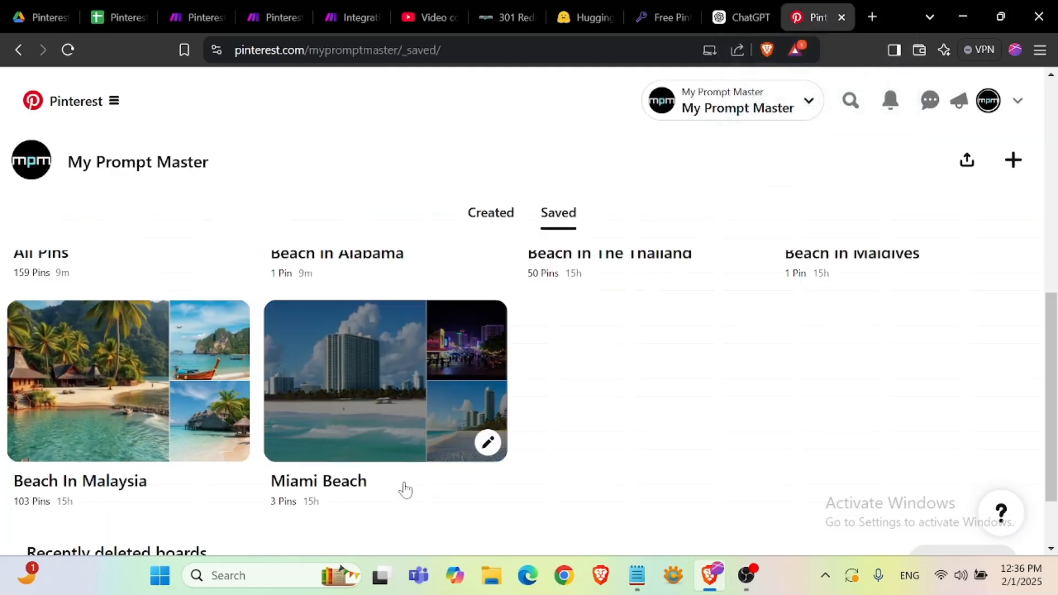
scroll(668, 427, down, 5)
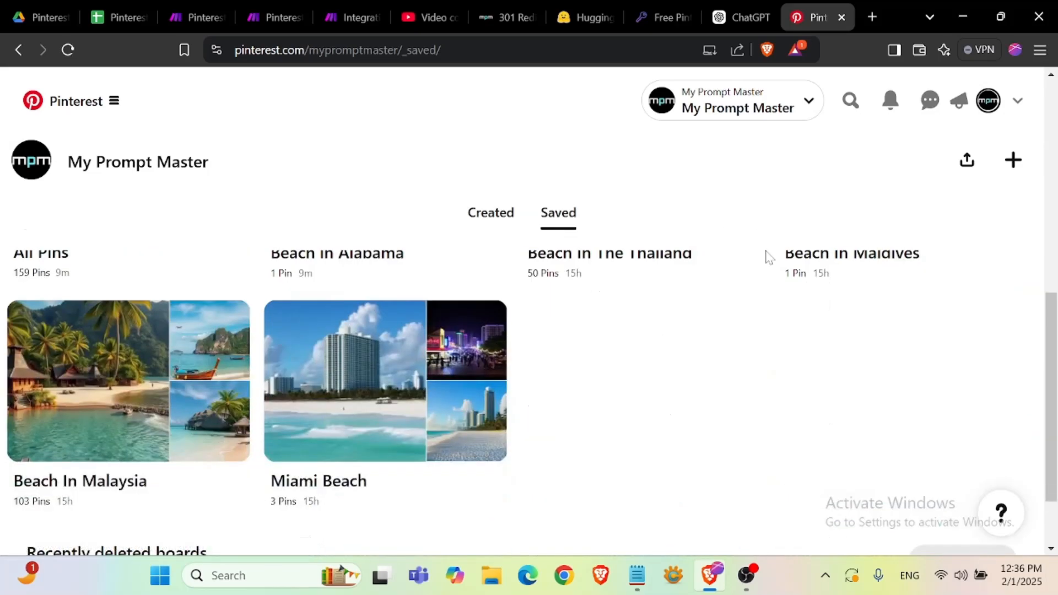
click(113, 17)
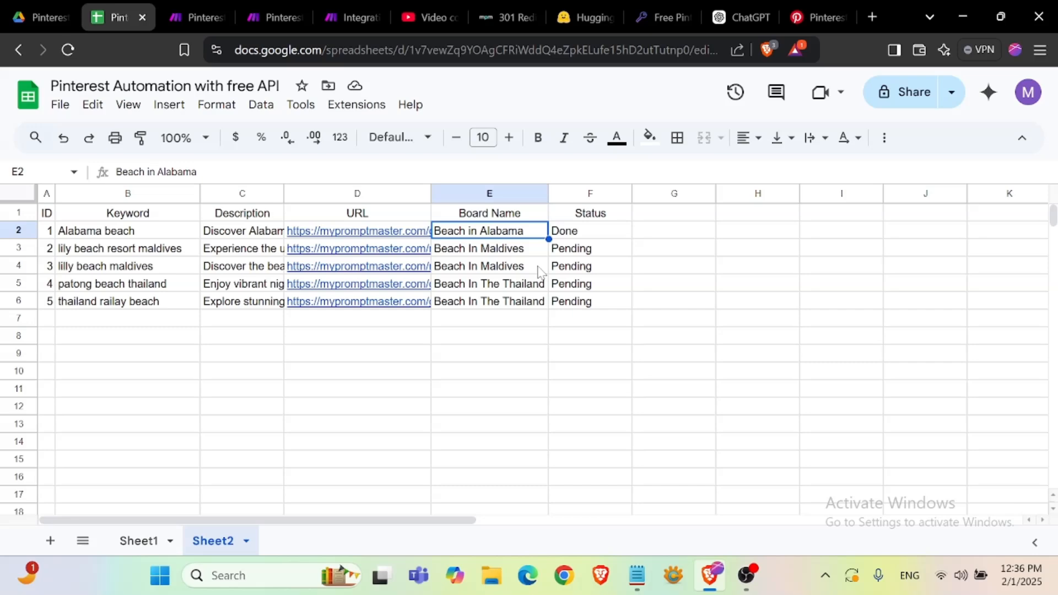
click(516, 251)
click(816, 17)
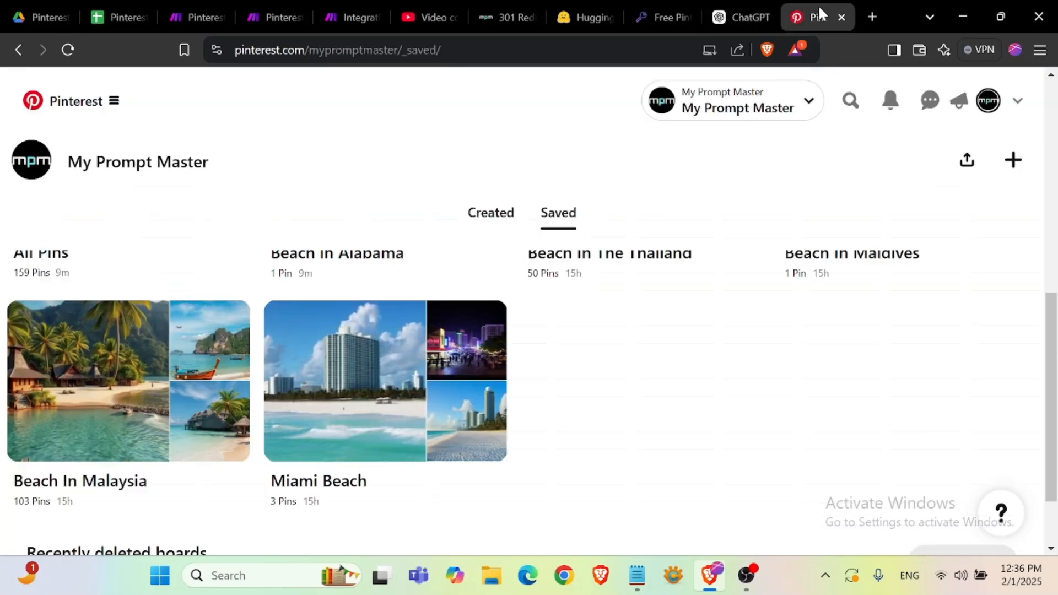
click(353, 17)
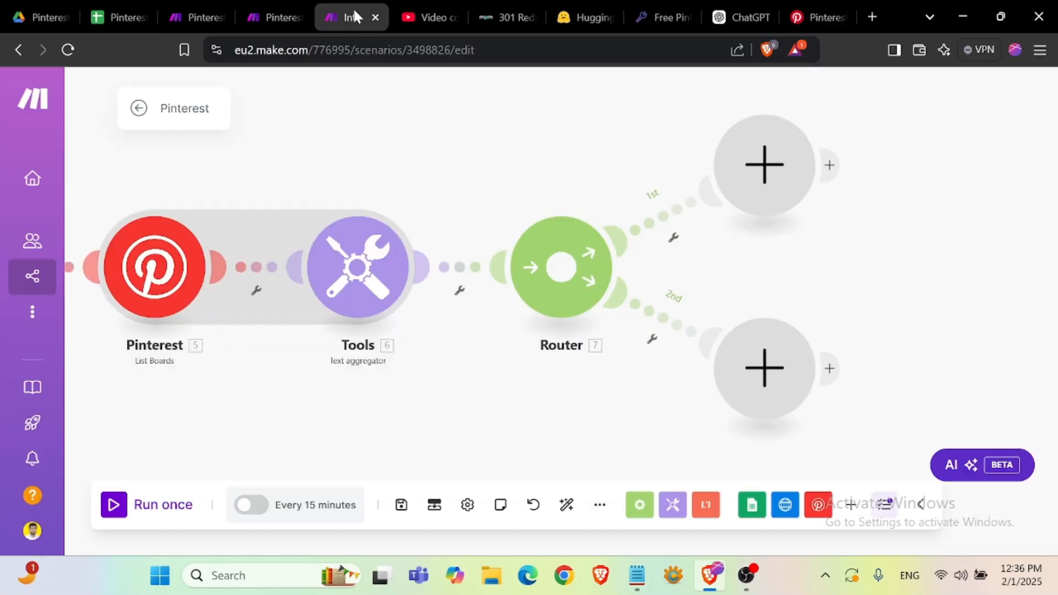
- Add a Pinterest Create a Board module on the router's first route using the connected account
click(763, 165)
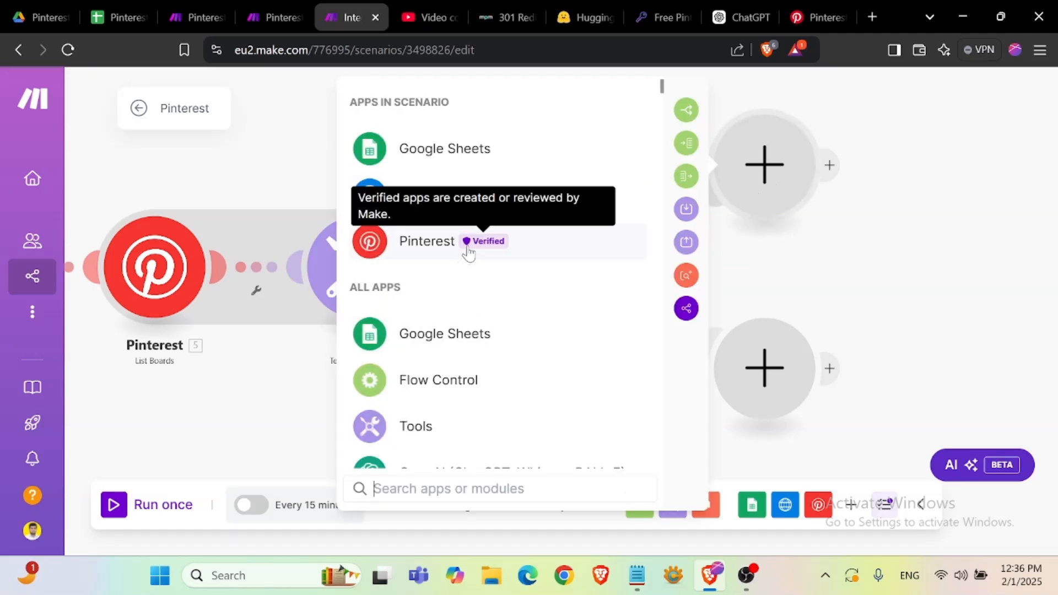
click(465, 247)
scroll(466, 365, down, 3)
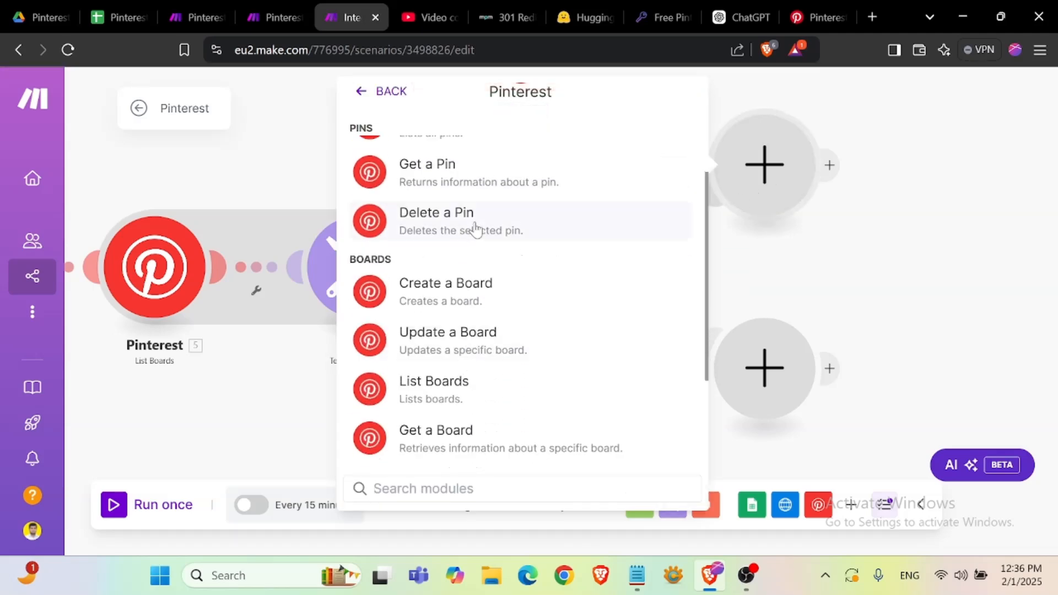
click(483, 303)
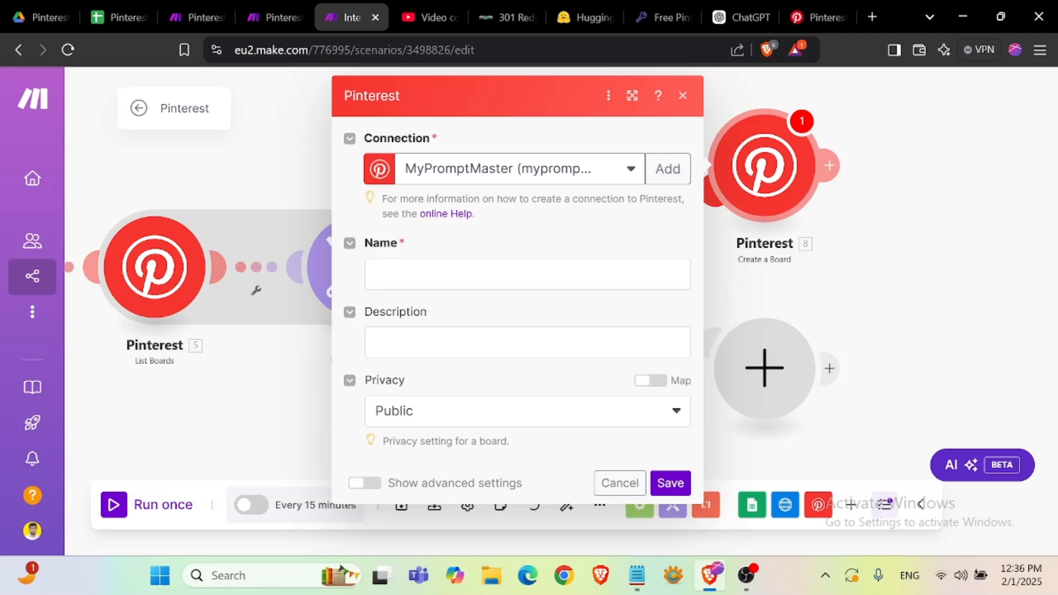
click(482, 275)
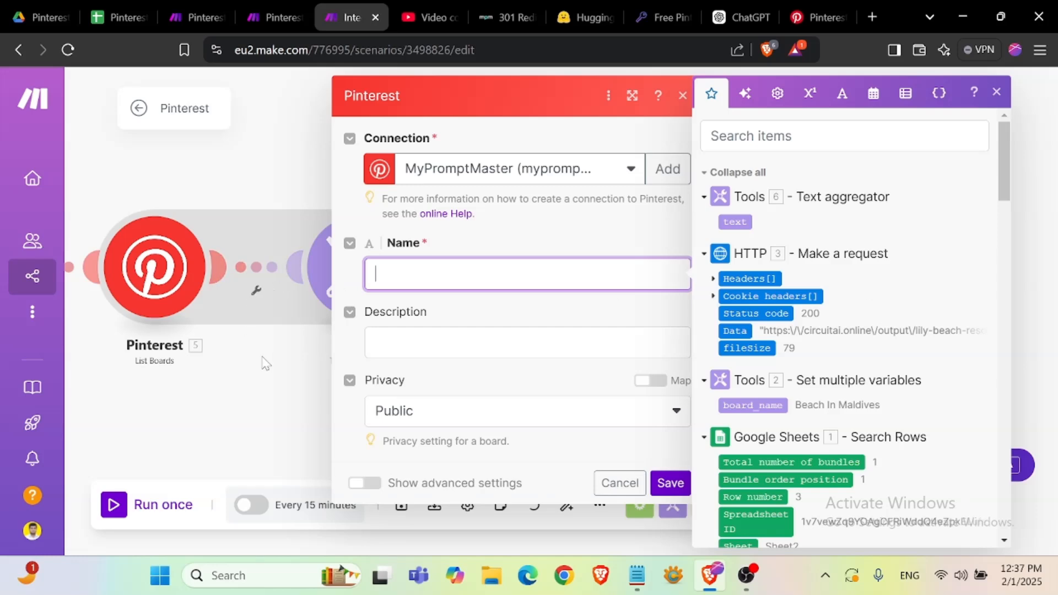
click(295, 362)
- Open the router's first route filter and label it "create bord"
drag(535, 401, 690, 402)
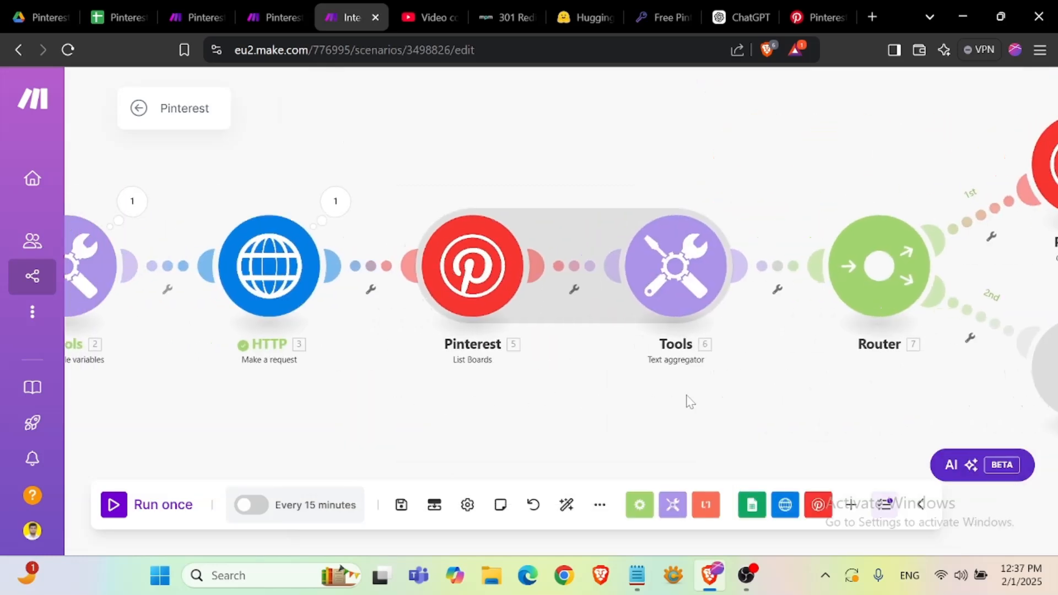
drag(481, 412, 240, 378)
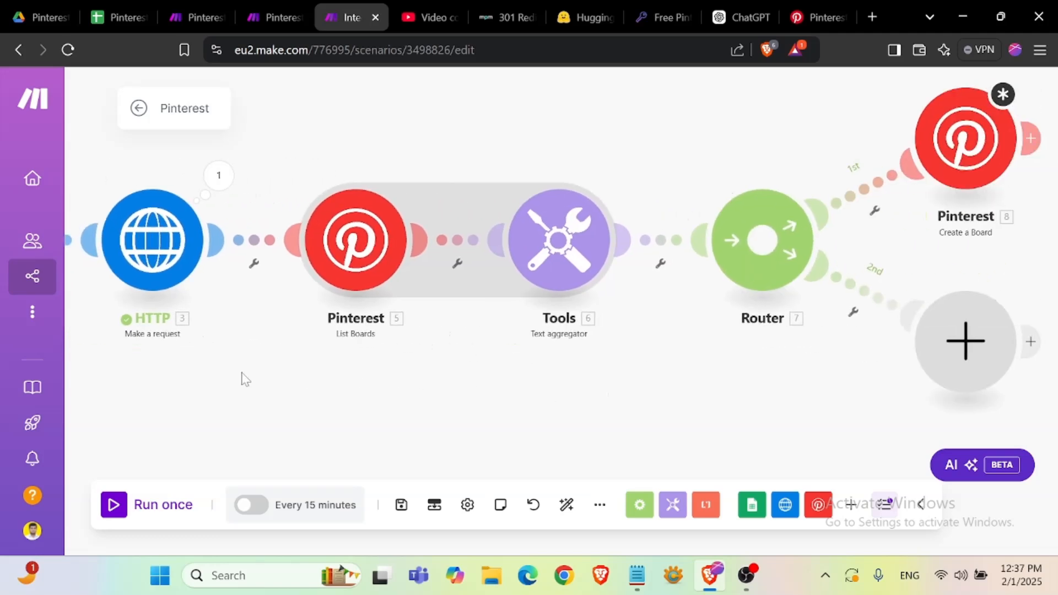
drag(604, 370, 357, 384)
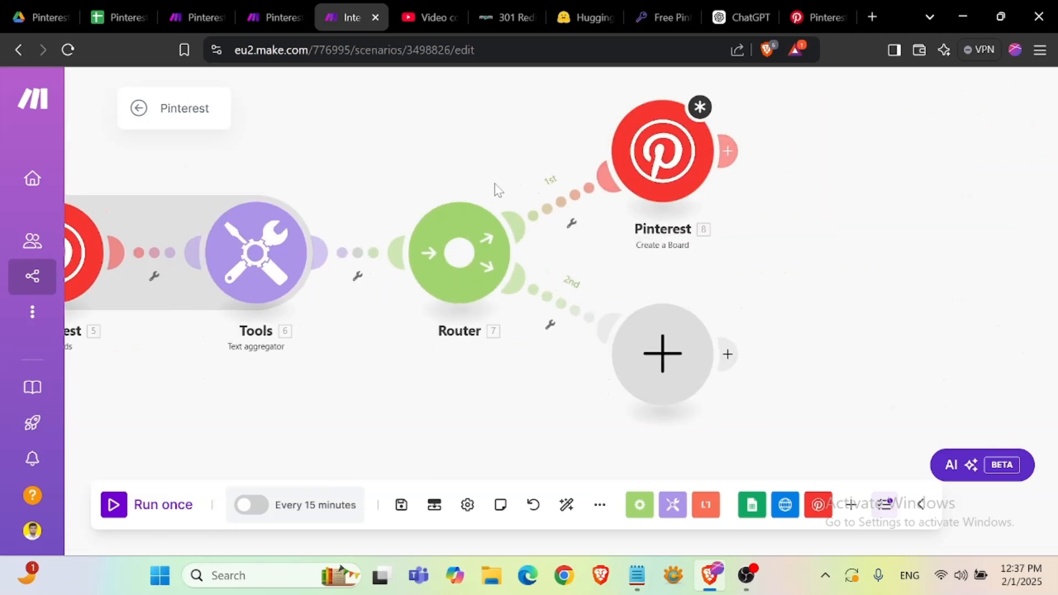
click(570, 221)
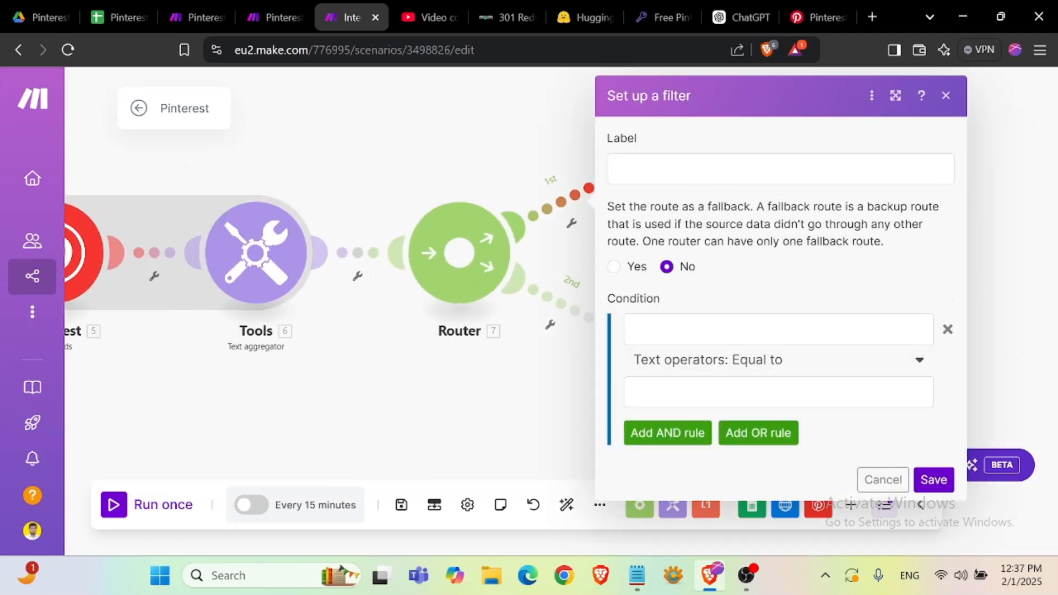
click(706, 175)
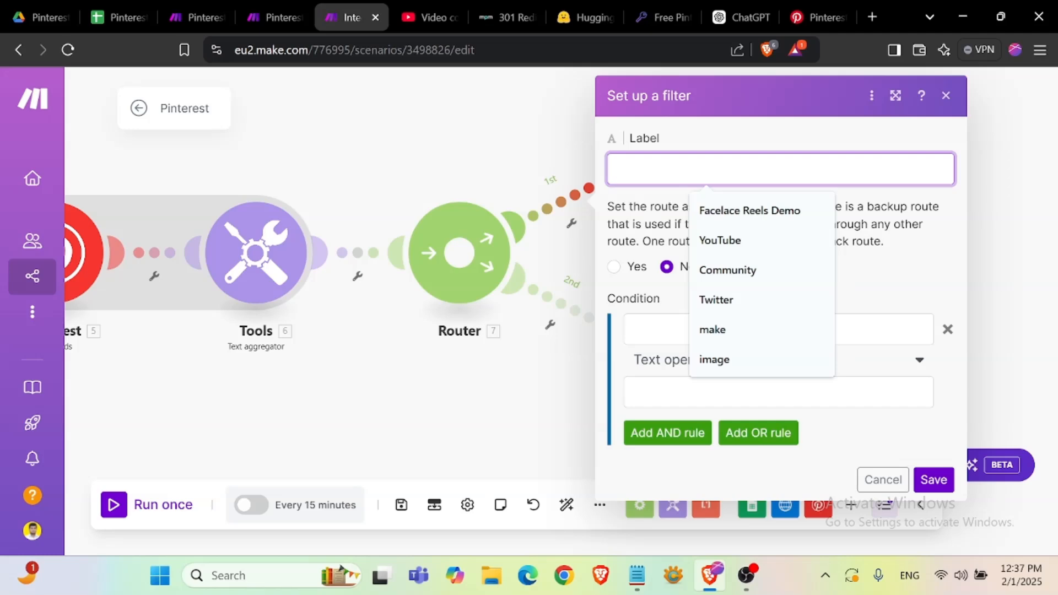
text(create)
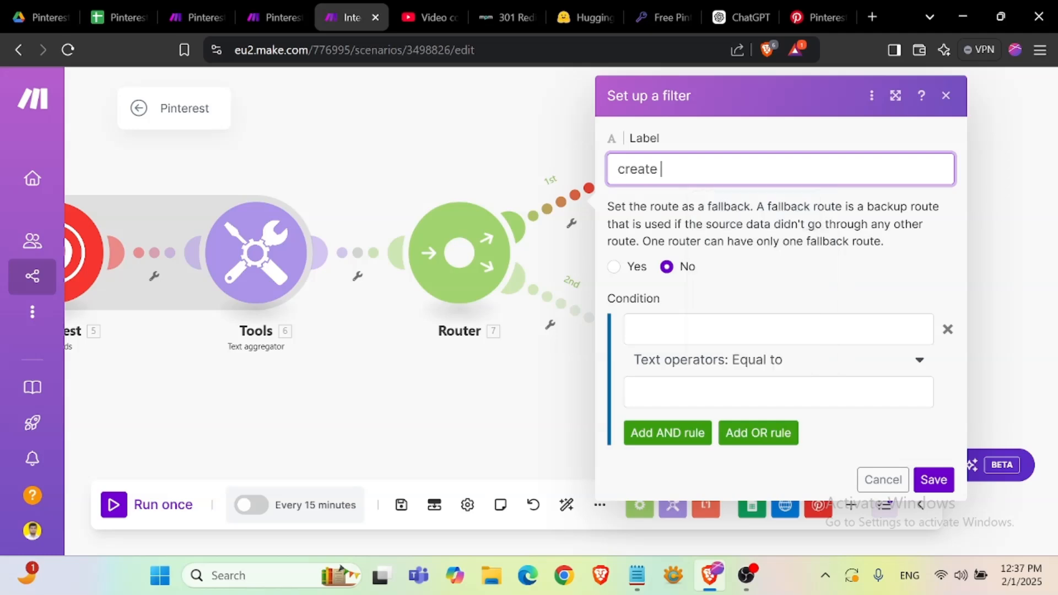
text( bord)
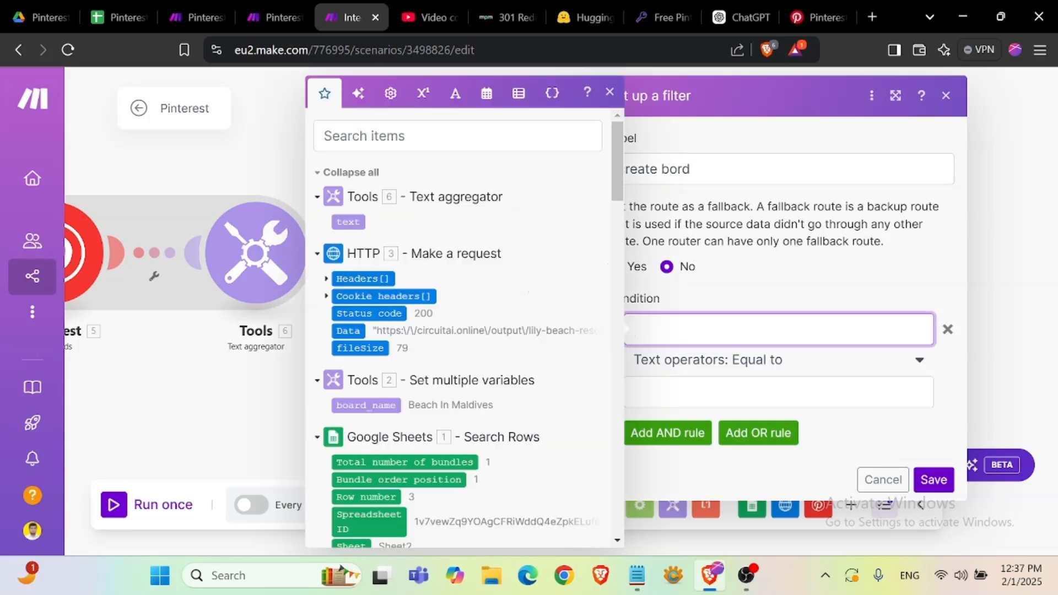
- Set the filter condition to Text aggregator text does not contain (case insensitive) board_name, and save the filter
scroll(364, 220, down, 3)
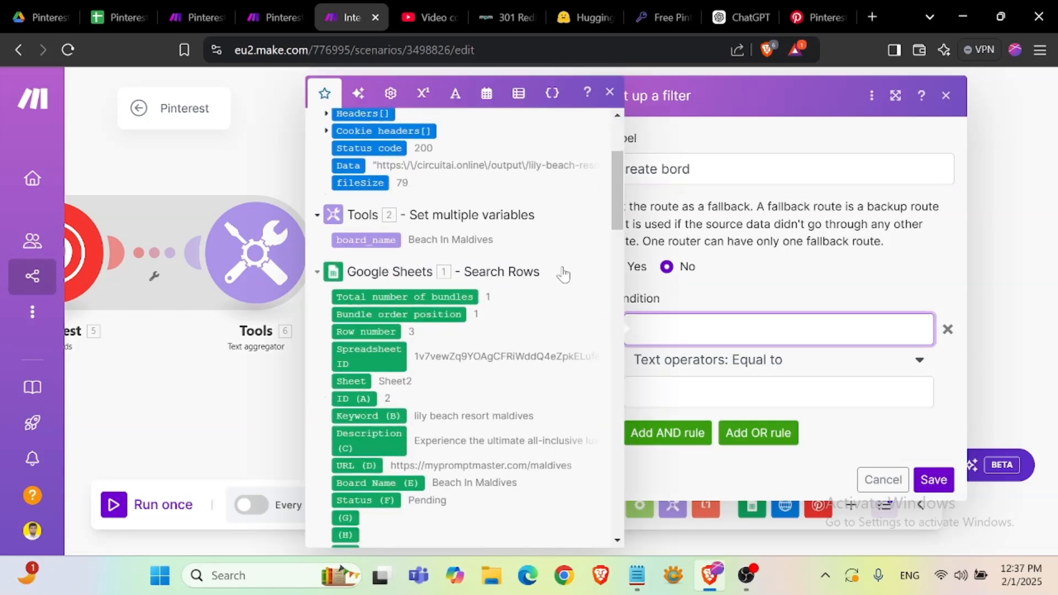
scroll(463, 331, up, 3)
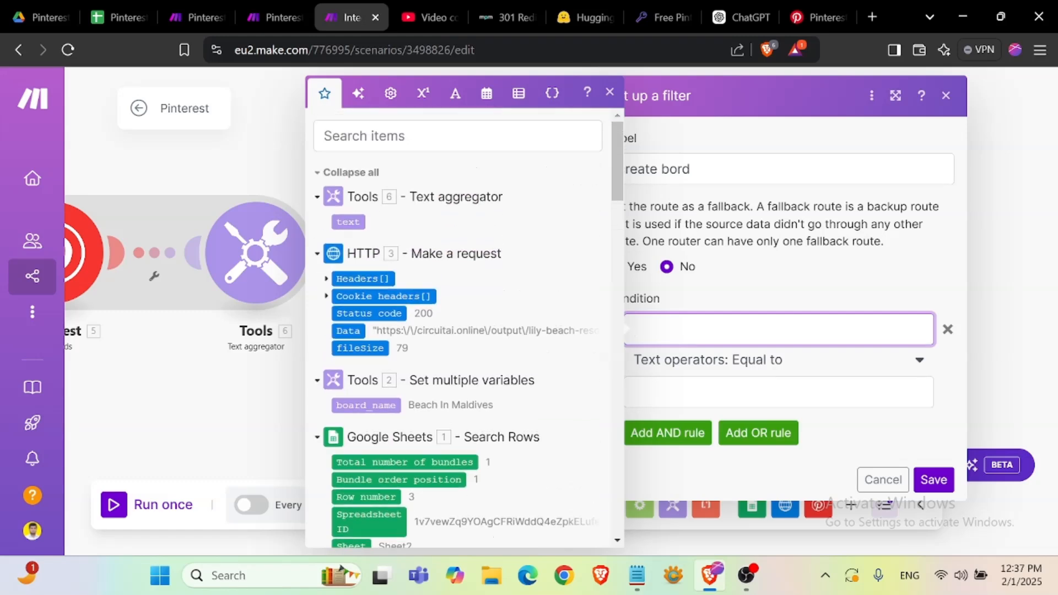
scroll(419, 360, down, 3)
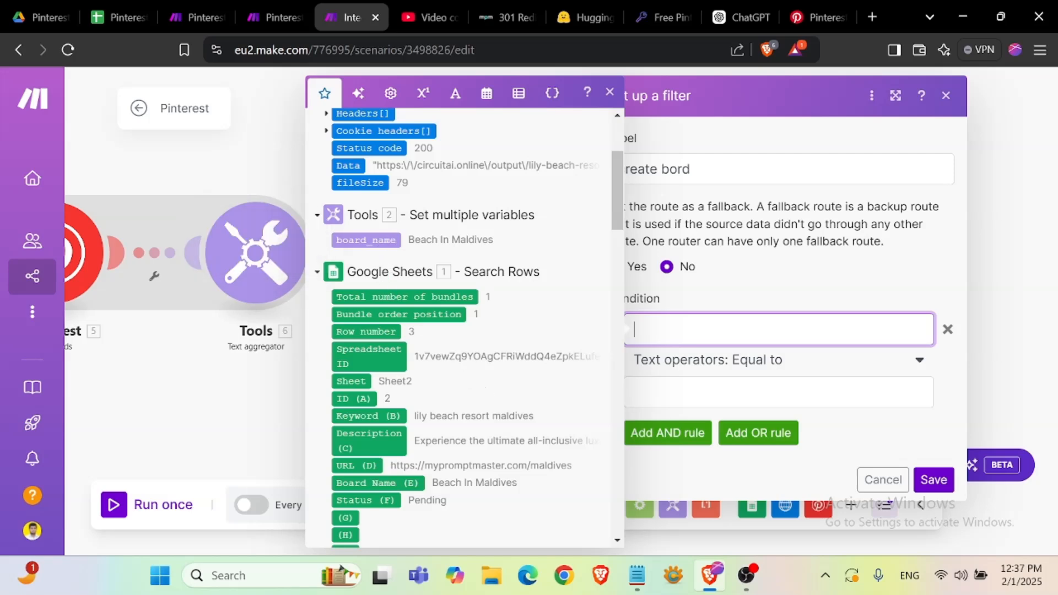
scroll(463, 331, up, 3)
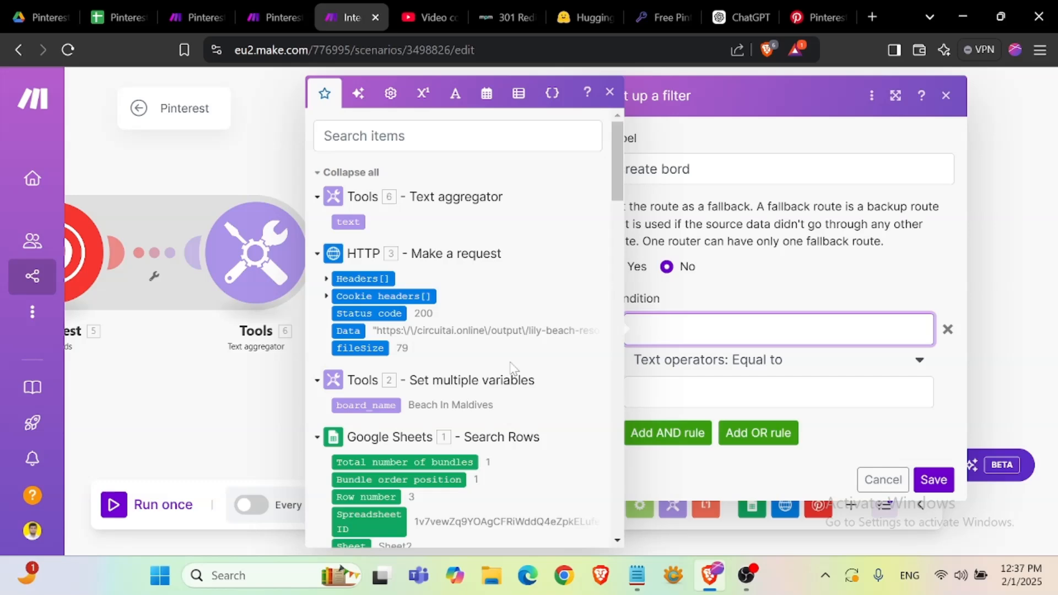
click(353, 222)
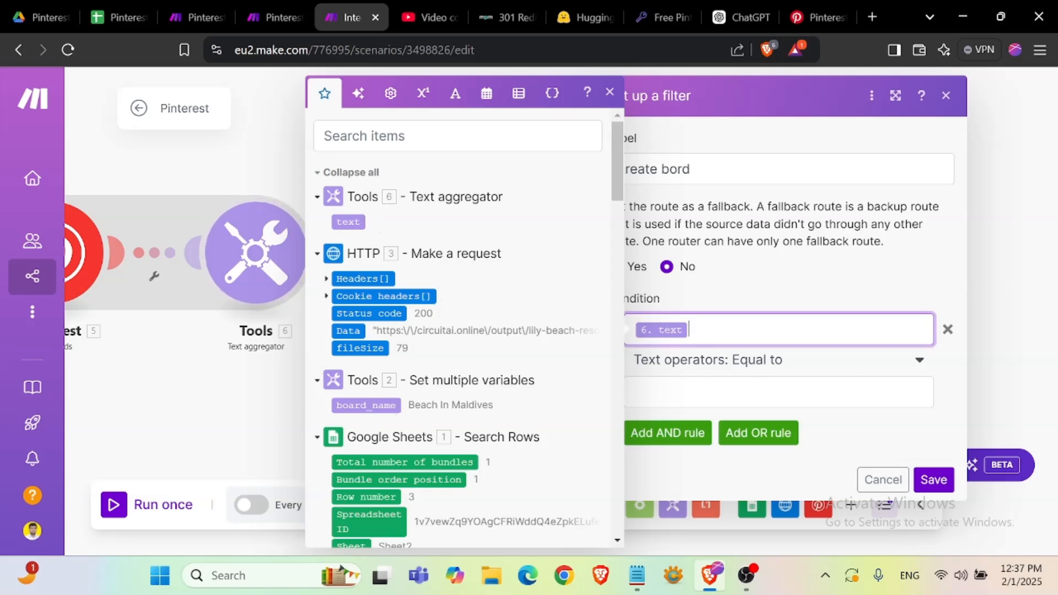
click(774, 361)
scroll(784, 308, down, 3)
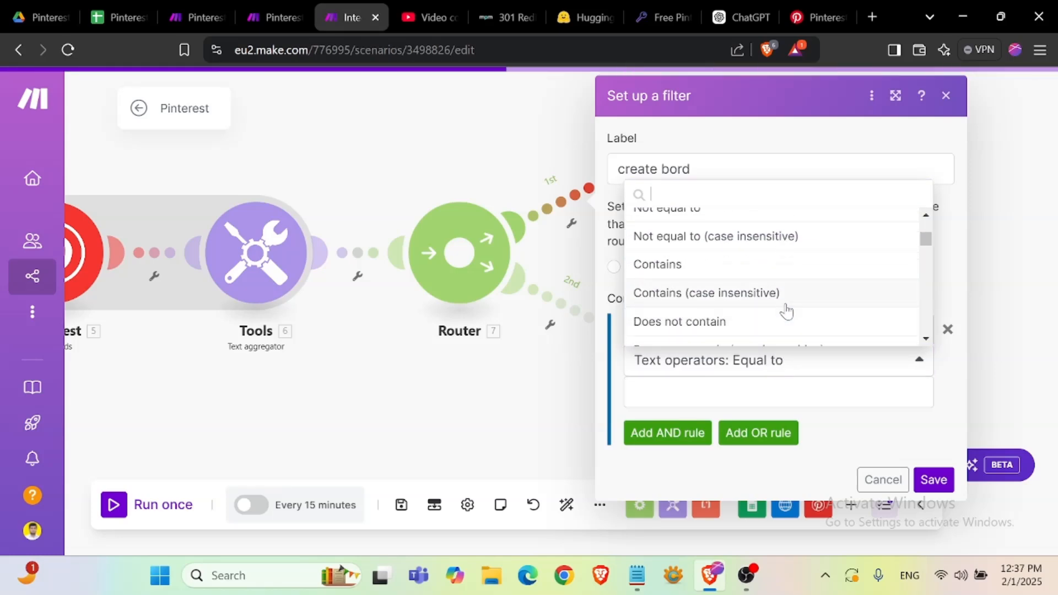
scroll(788, 305, down, 2)
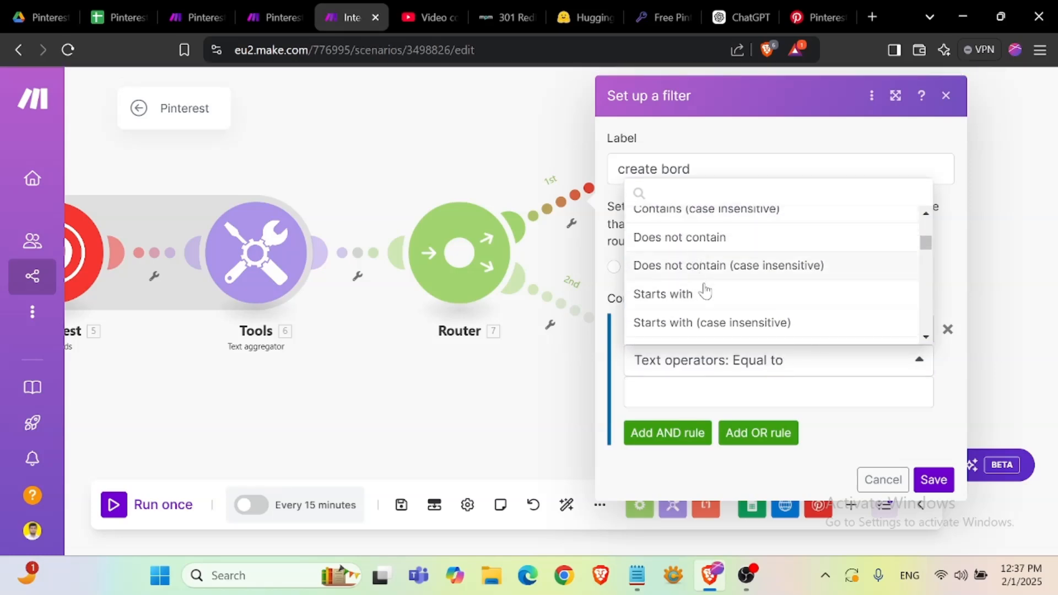
click(768, 270)
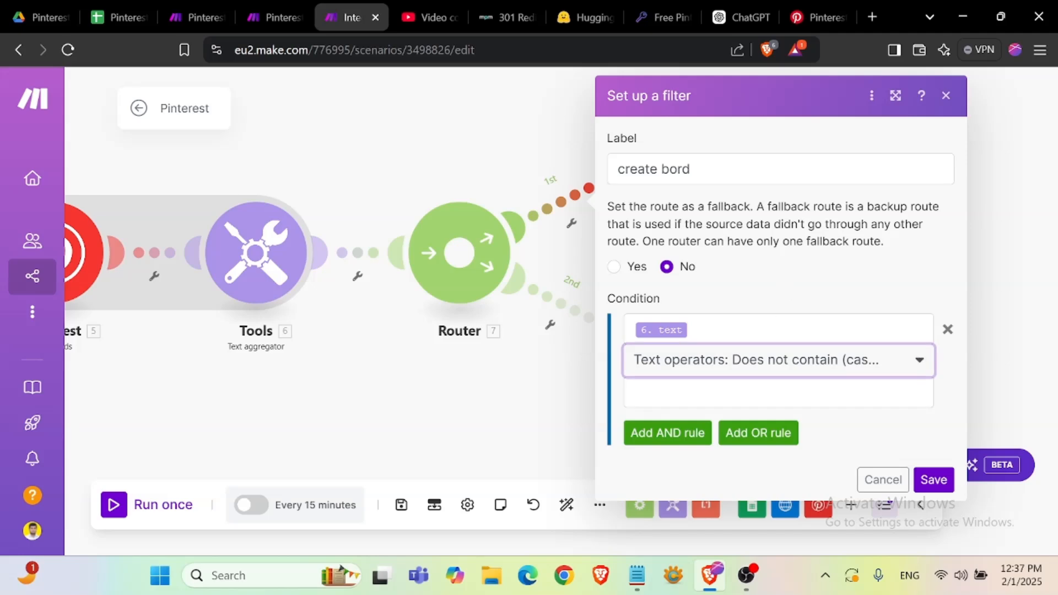
click(756, 393)
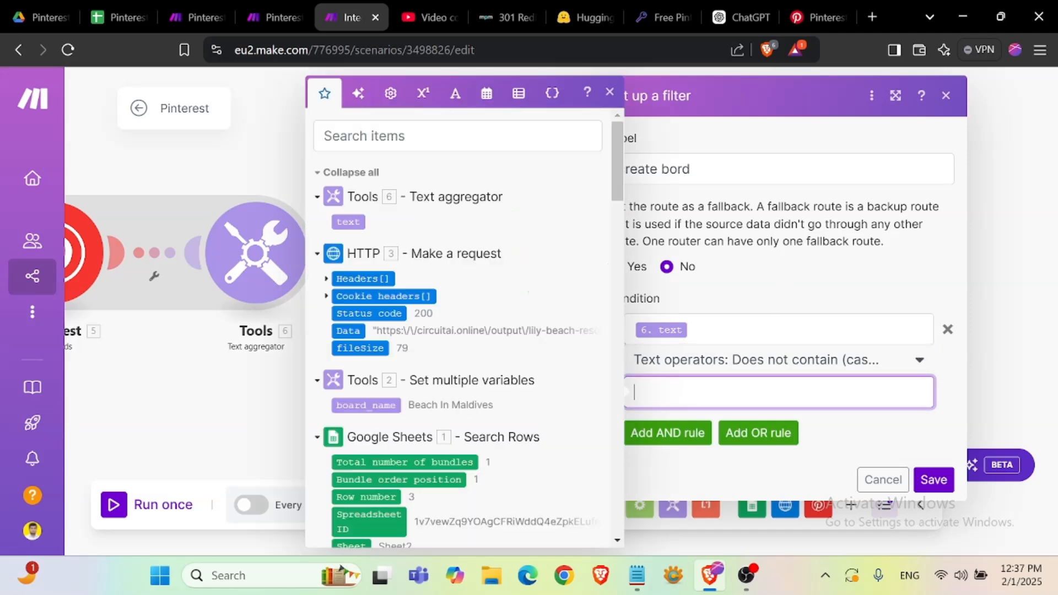
click(368, 405)
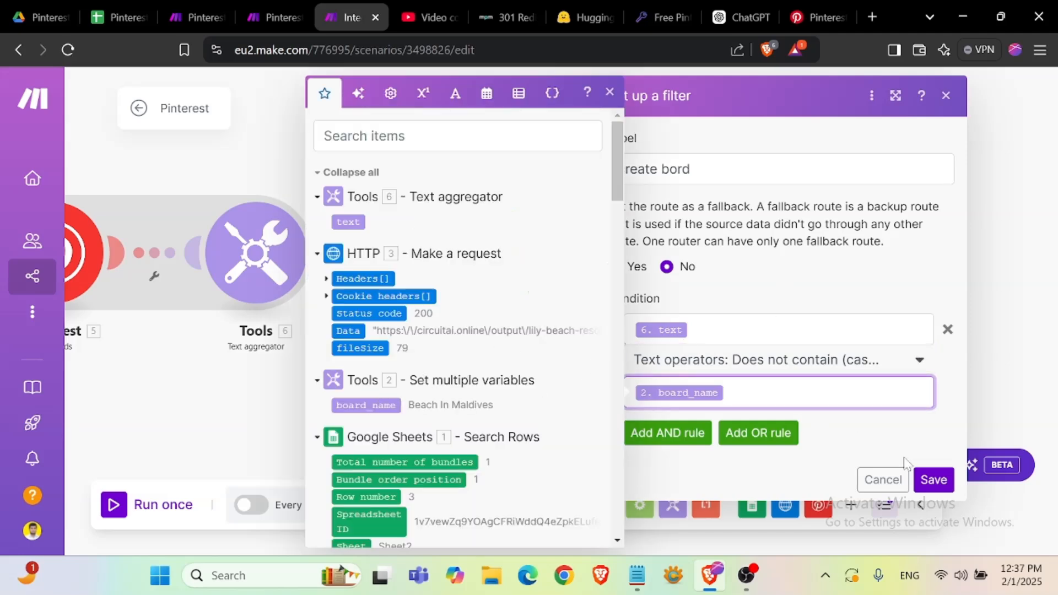
click(933, 480)
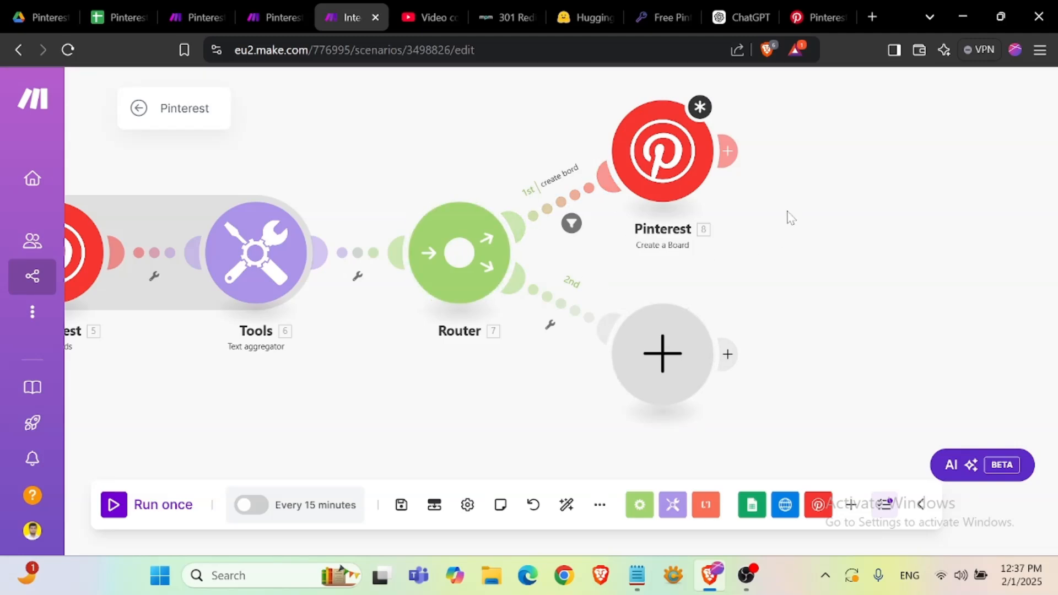
- Map board_name into the Create a Board module's Name field, save the module and save the scenario
drag(791, 218, 657, 323)
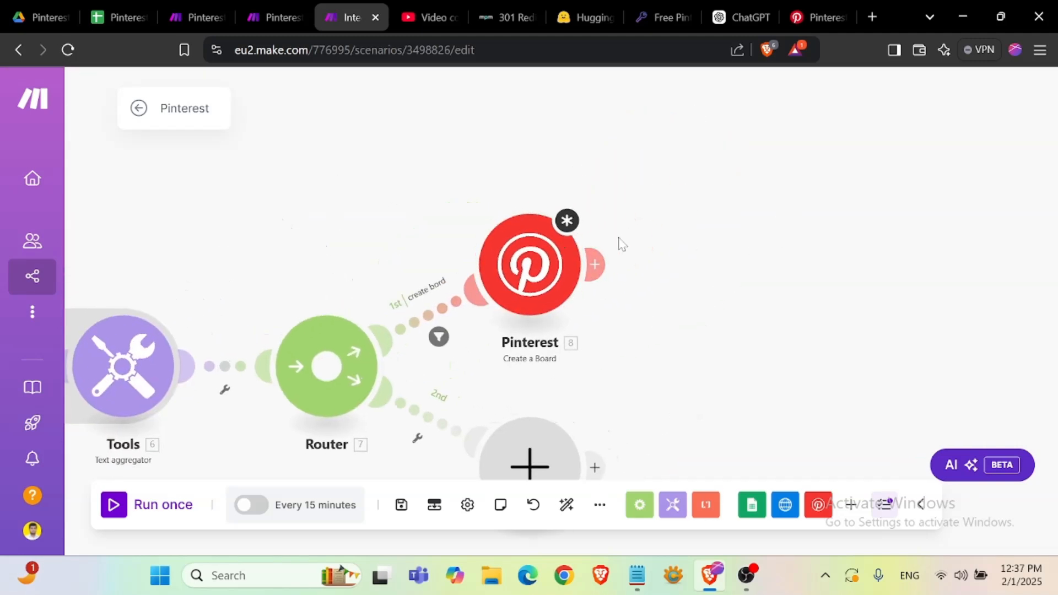
click(549, 270)
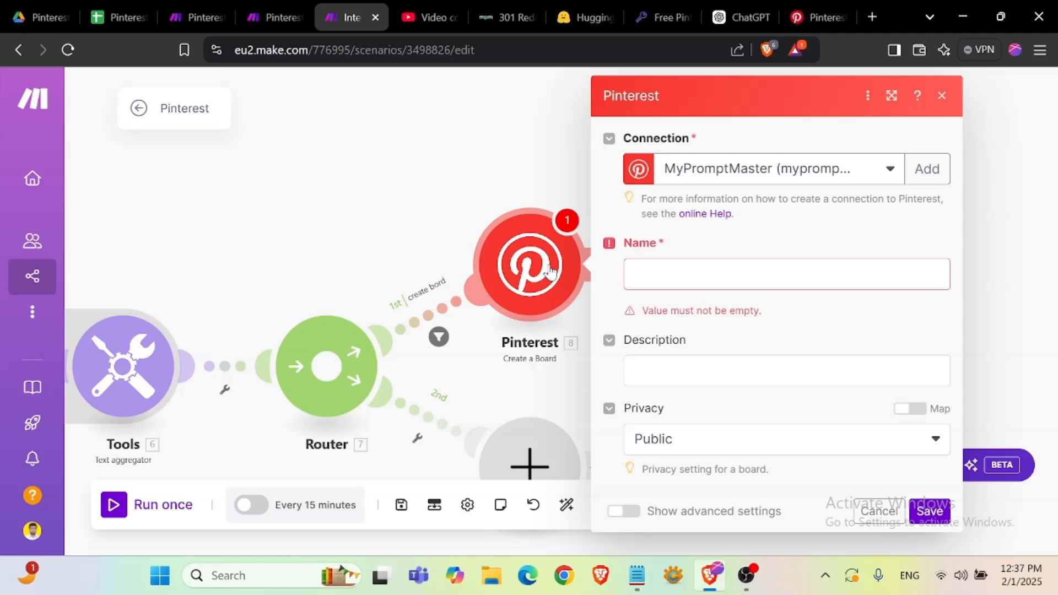
click(771, 274)
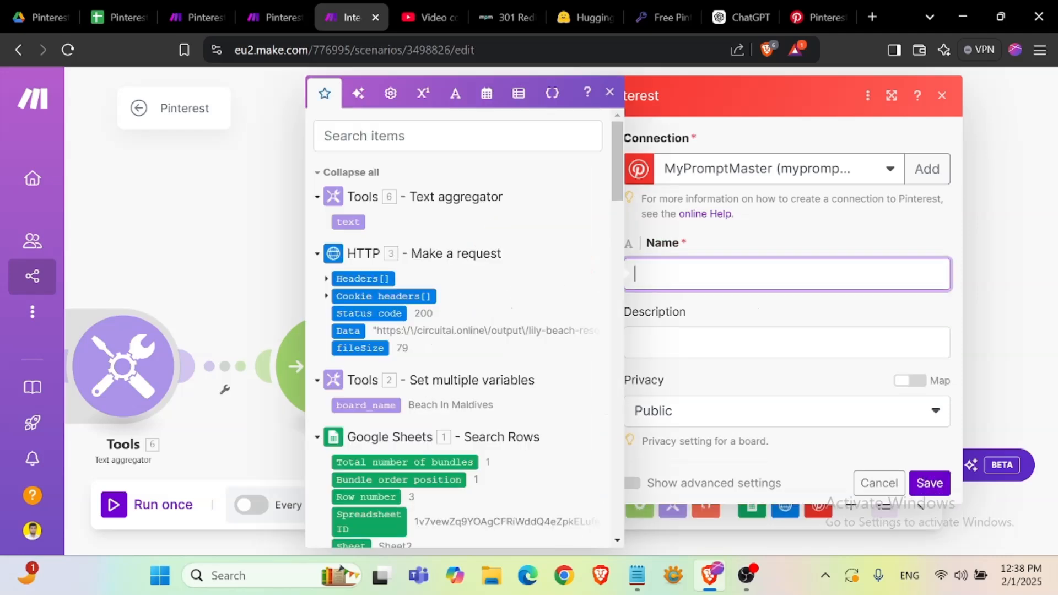
click(366, 405)
click(744, 325)
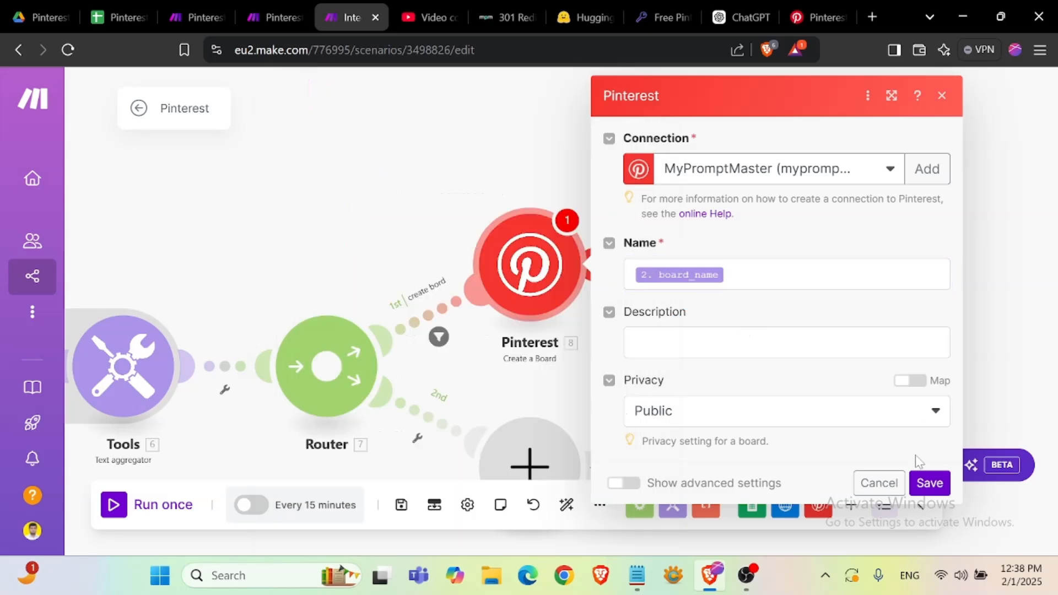
click(930, 483)
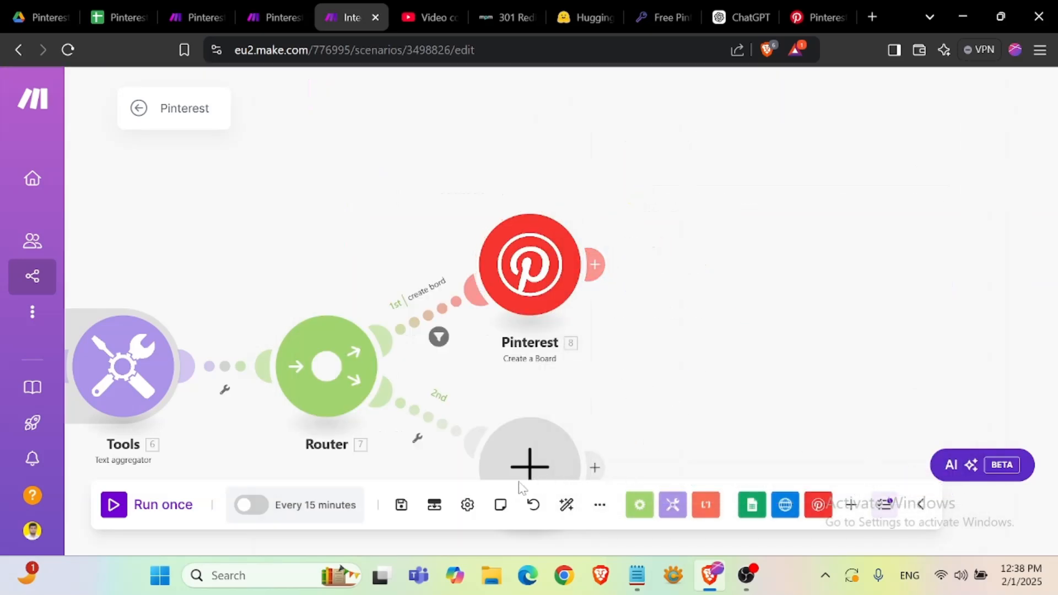
click(401, 505)
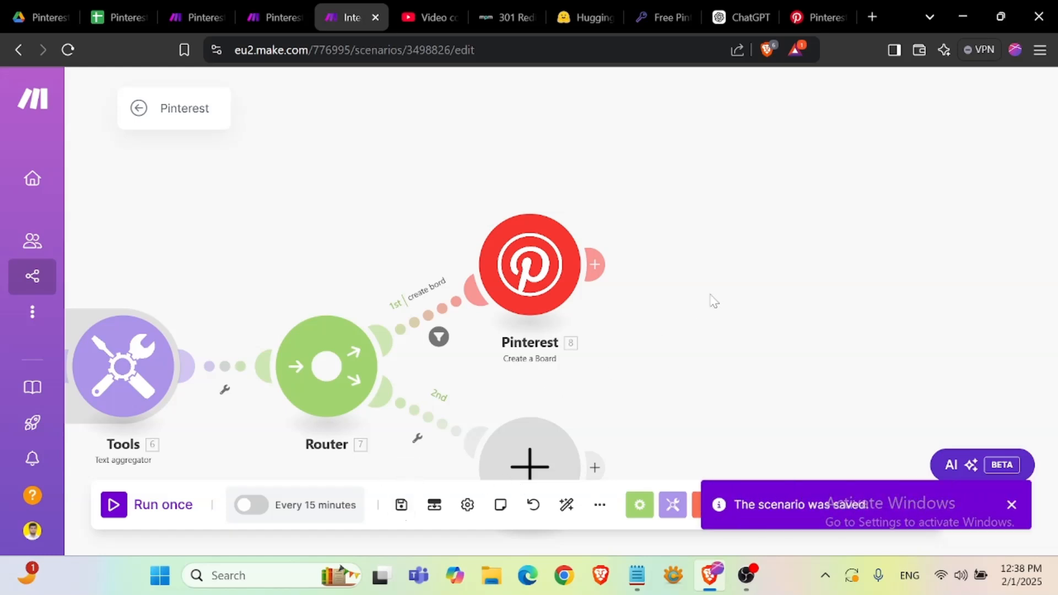
- Open the router's second route filter and label it "List board"
drag(687, 298, 754, 218)
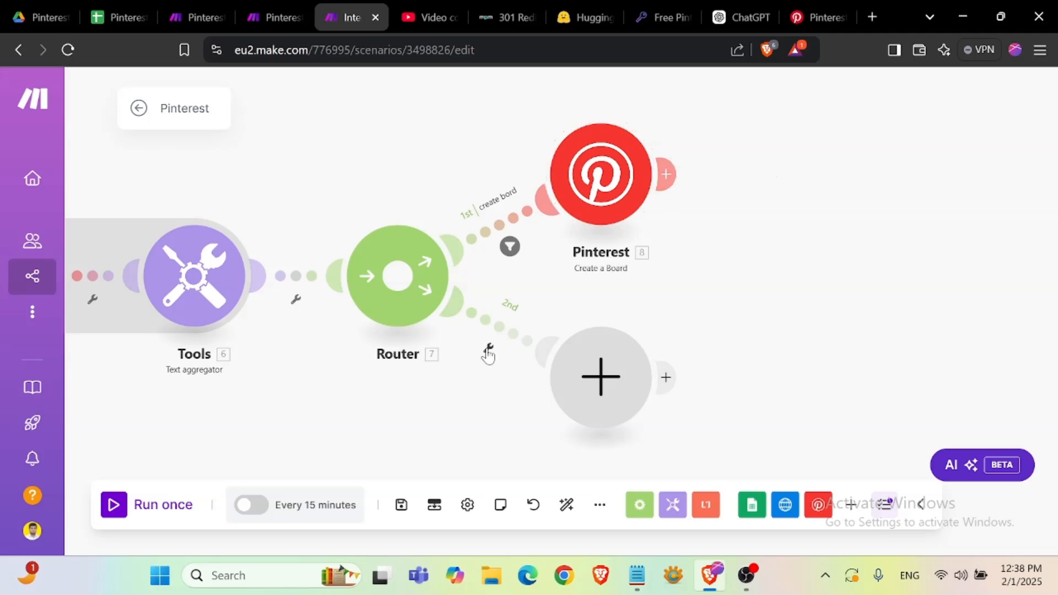
click(499, 329)
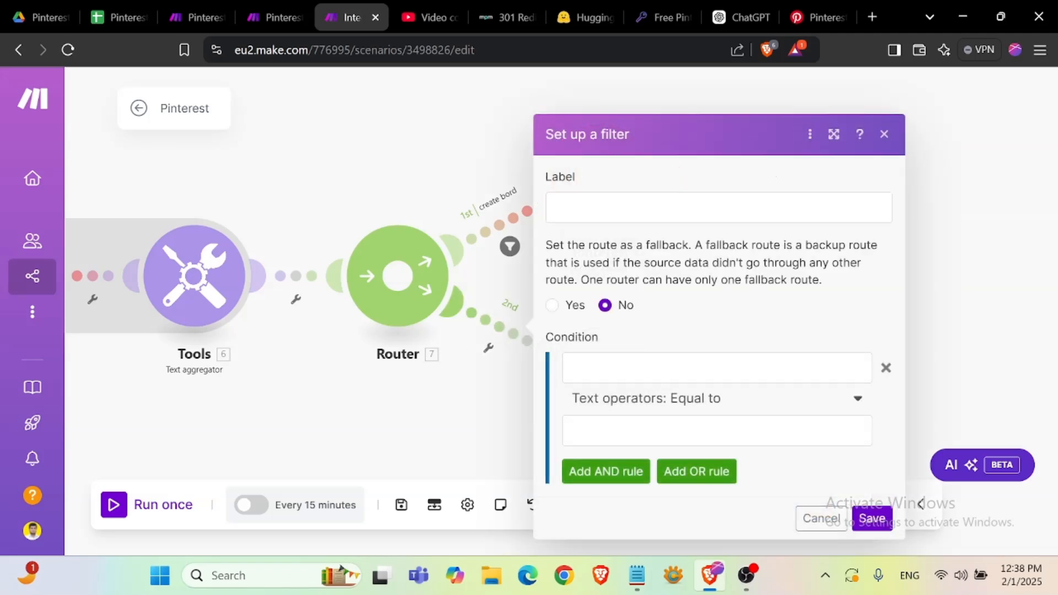
click(658, 208)
text(List b)
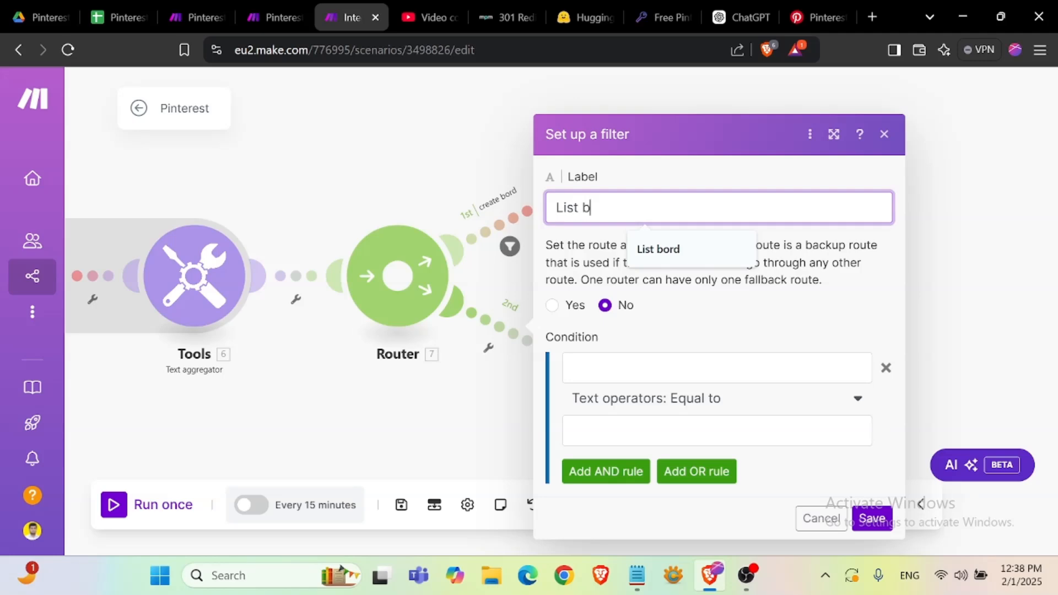
text(oa)
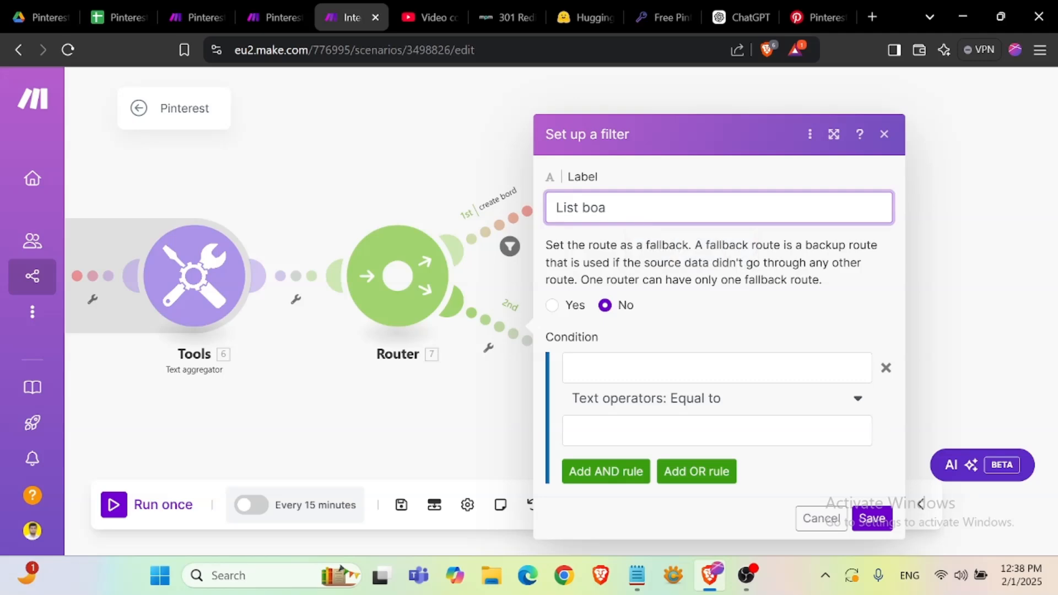
key(BackSpace)
key(BackSpace)
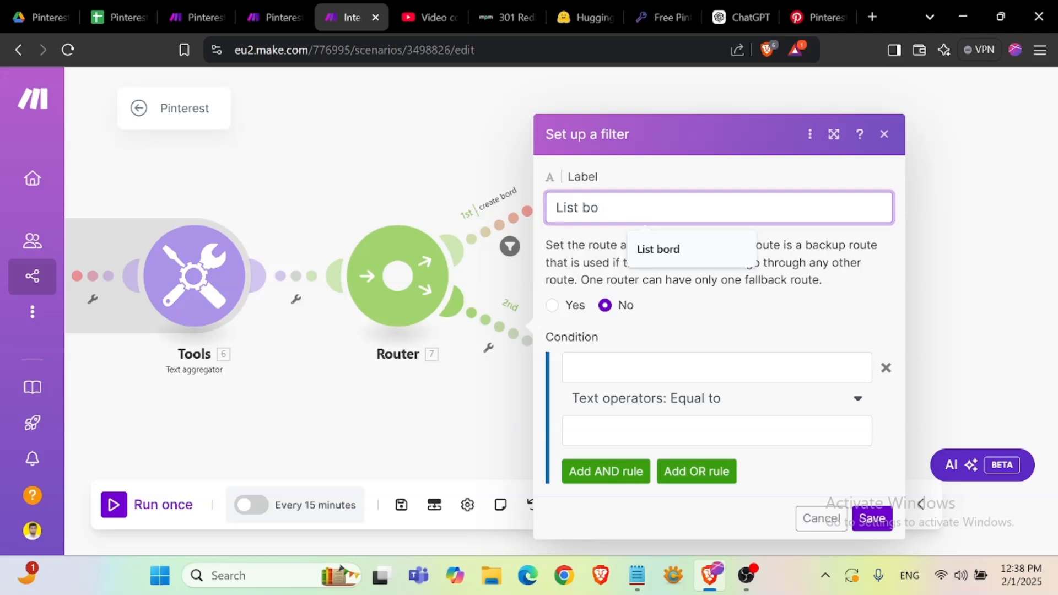
text(oard)
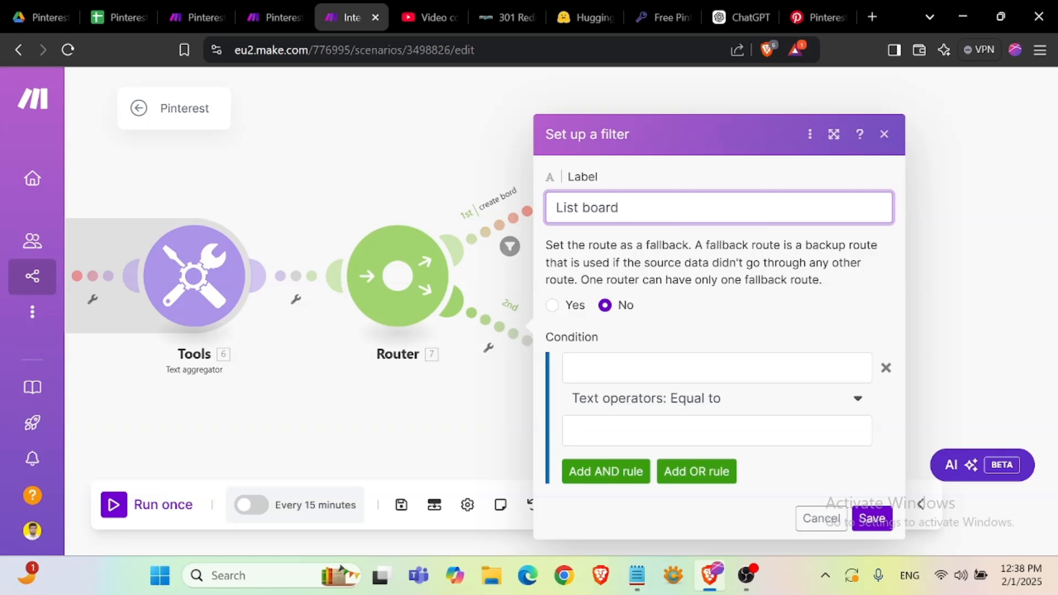
- Start filling the second route filter's condition by opening its first operand for mapping
click(716, 368)
click(704, 327)
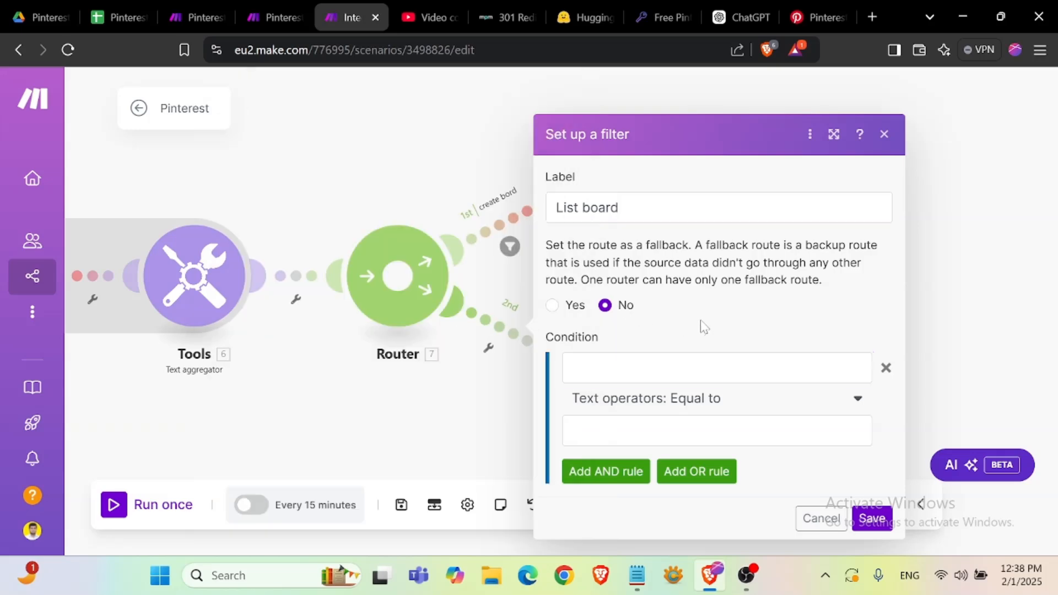
click(717, 368)
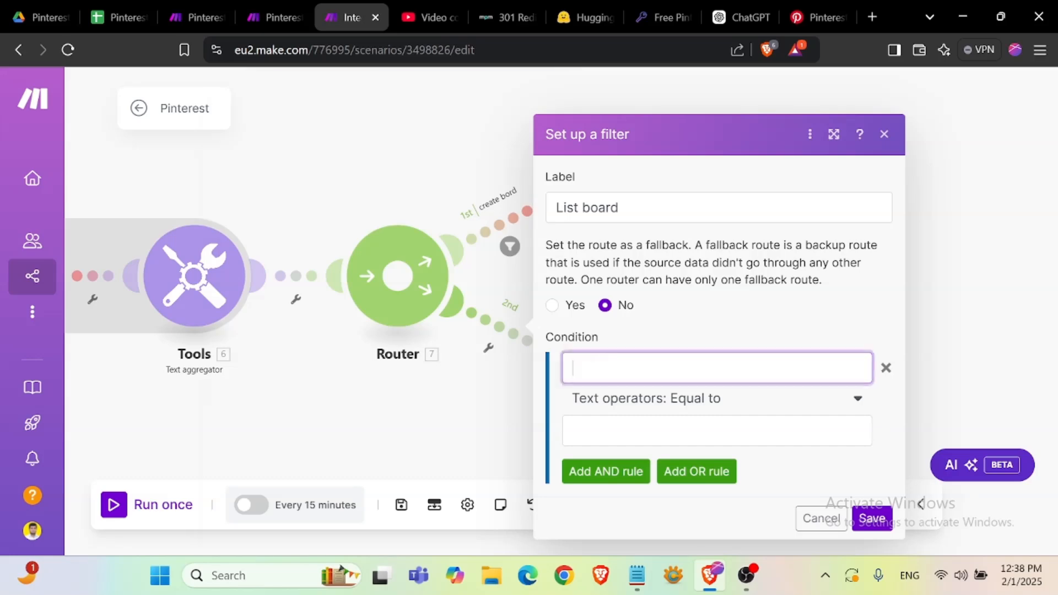
scroll(361, 359, down, 3)
scroll(361, 359, up, 3)
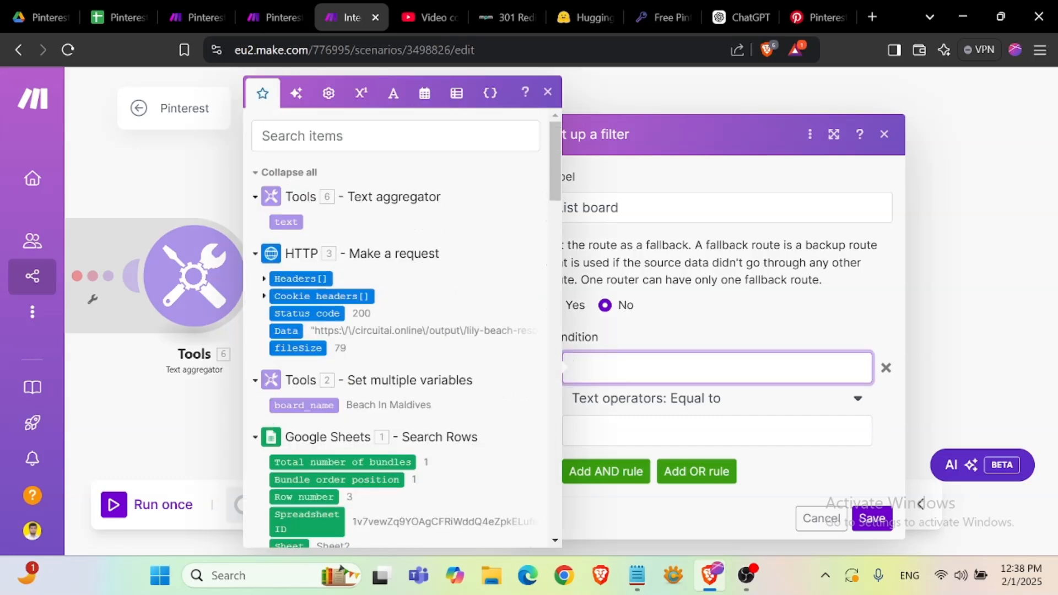
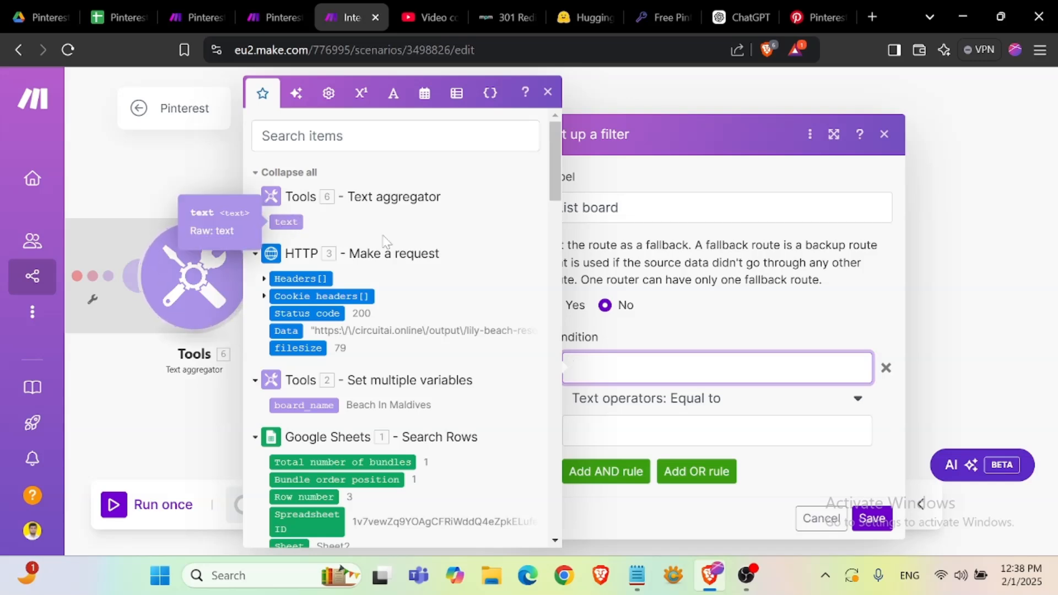
- Map the Text aggregator text as the second route filter's first operand and choose the Contains (case insensitive) operator
click(286, 221)
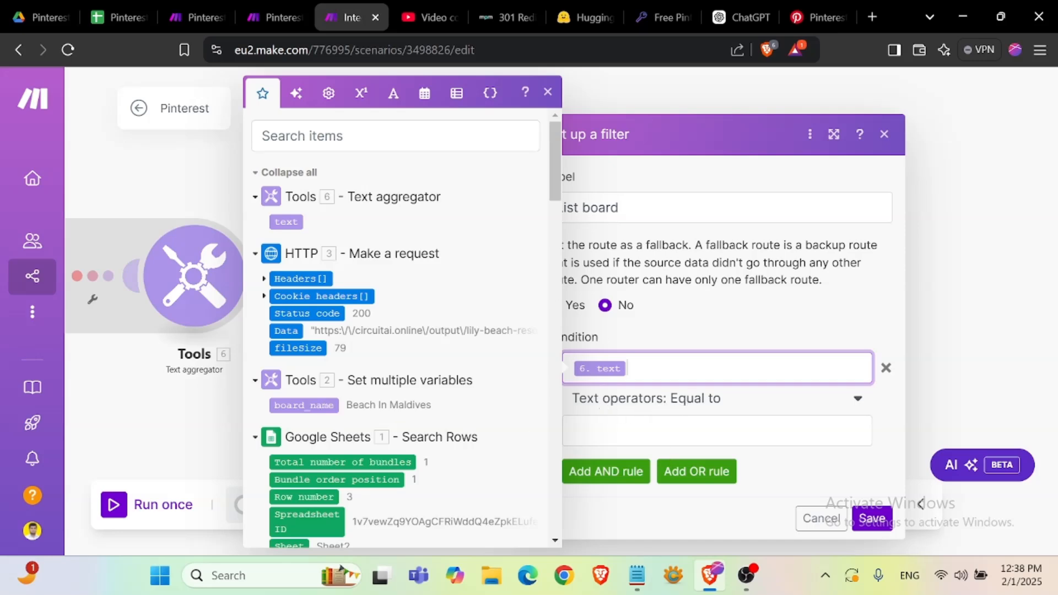
click(612, 431)
click(329, 404)
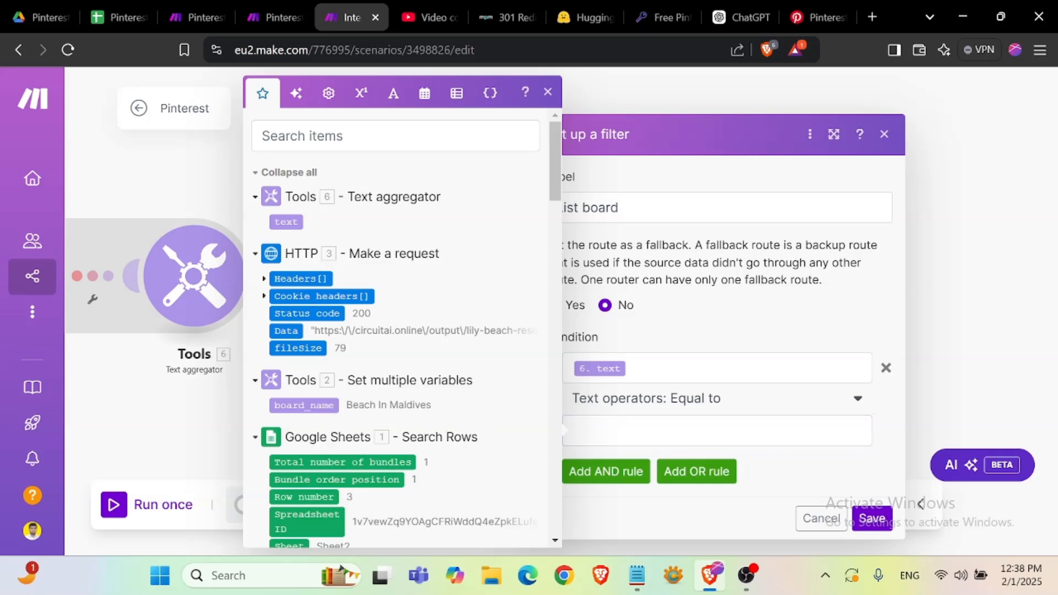
click(727, 412)
scroll(745, 336, down, 3)
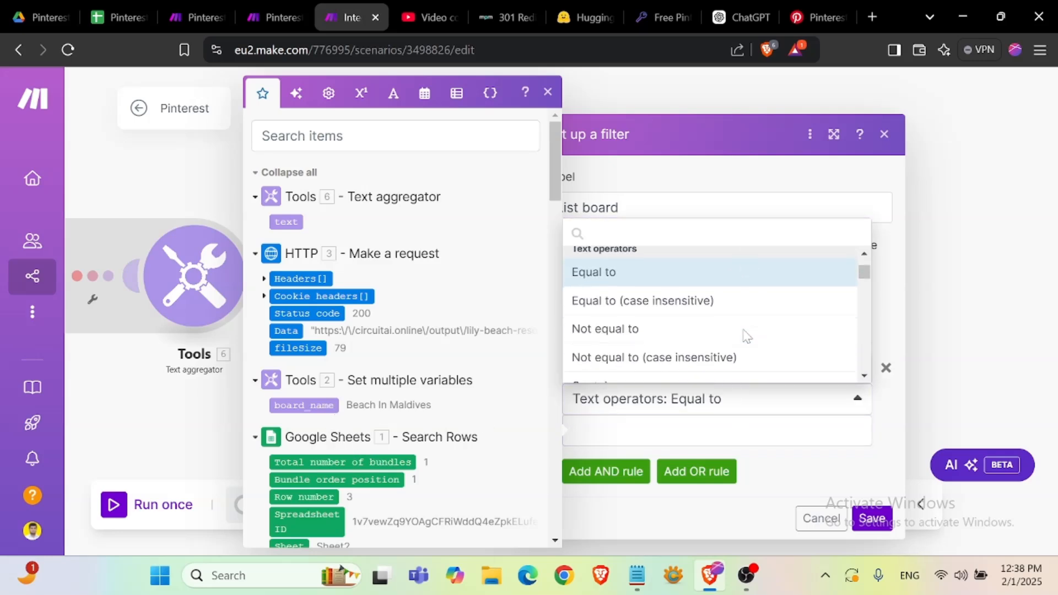
scroll(745, 336, down, 2)
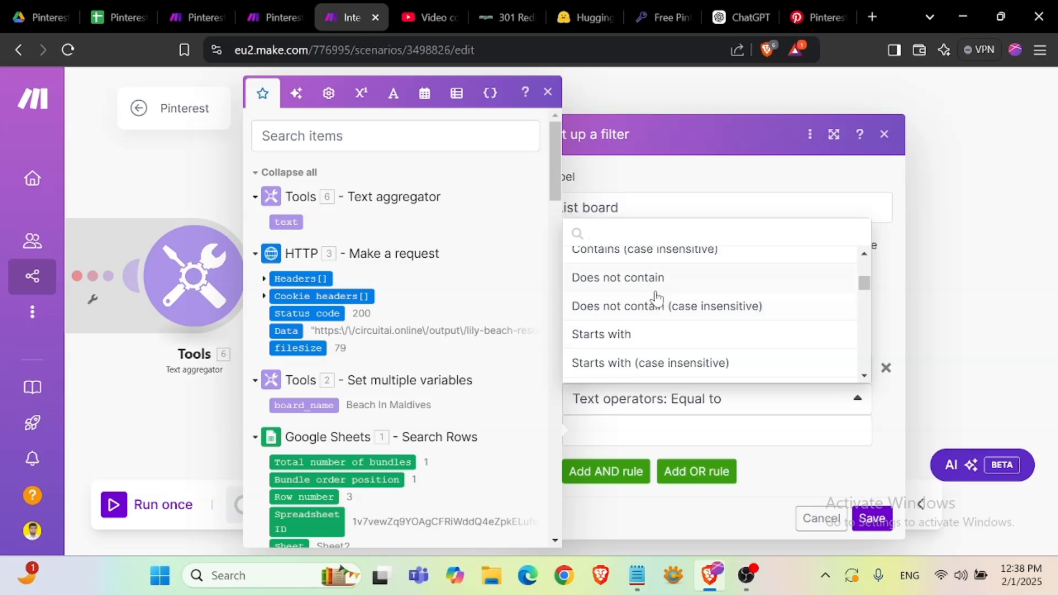
scroll(703, 349, down, 2)
scroll(702, 347, down, 3)
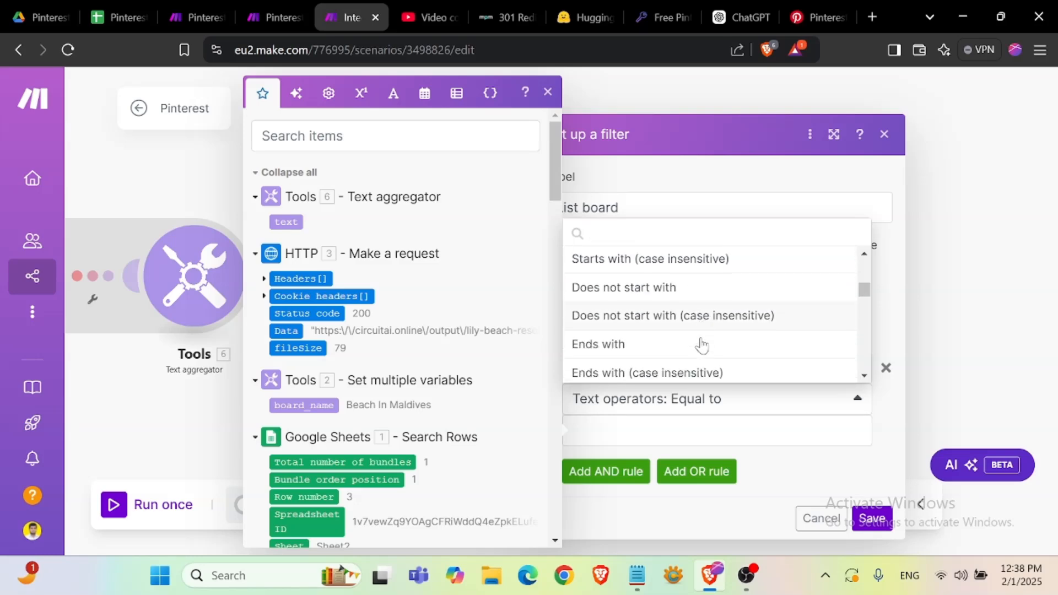
scroll(701, 343, down, 2)
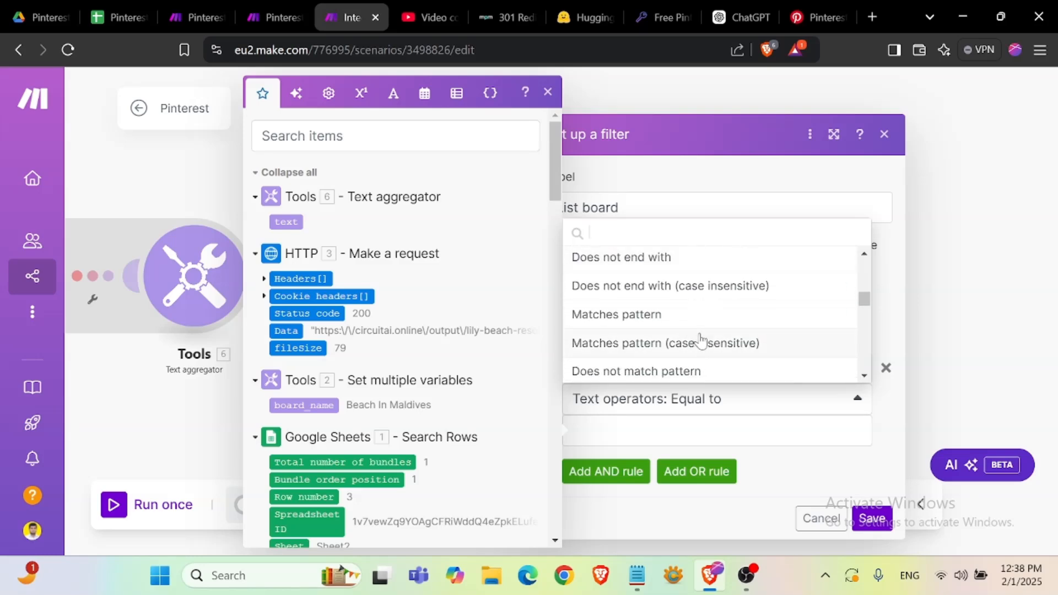
scroll(701, 342, down, 2)
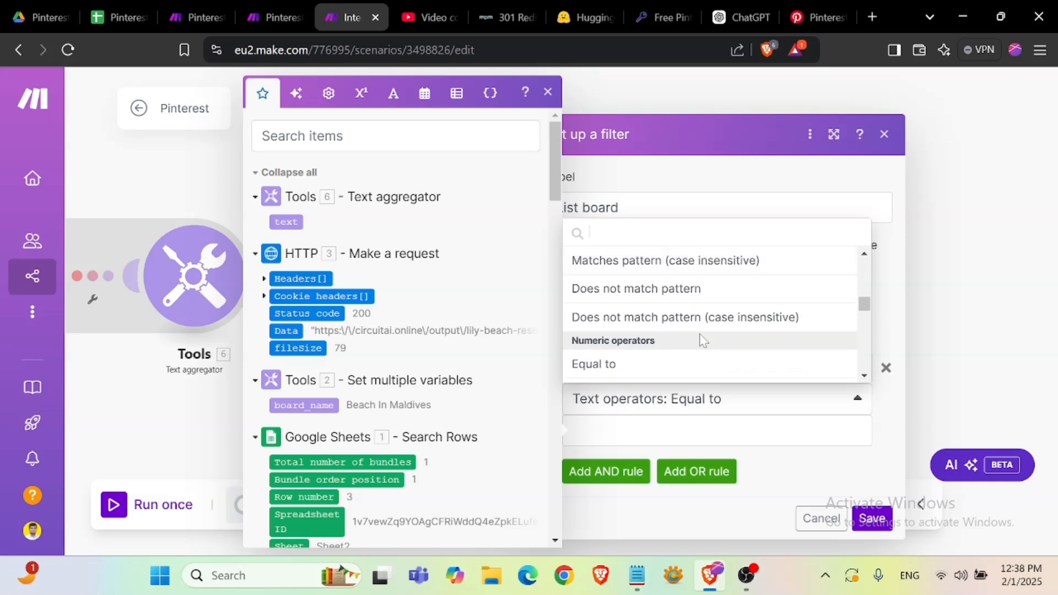
scroll(703, 339, down, 3)
scroll(701, 342, down, 2)
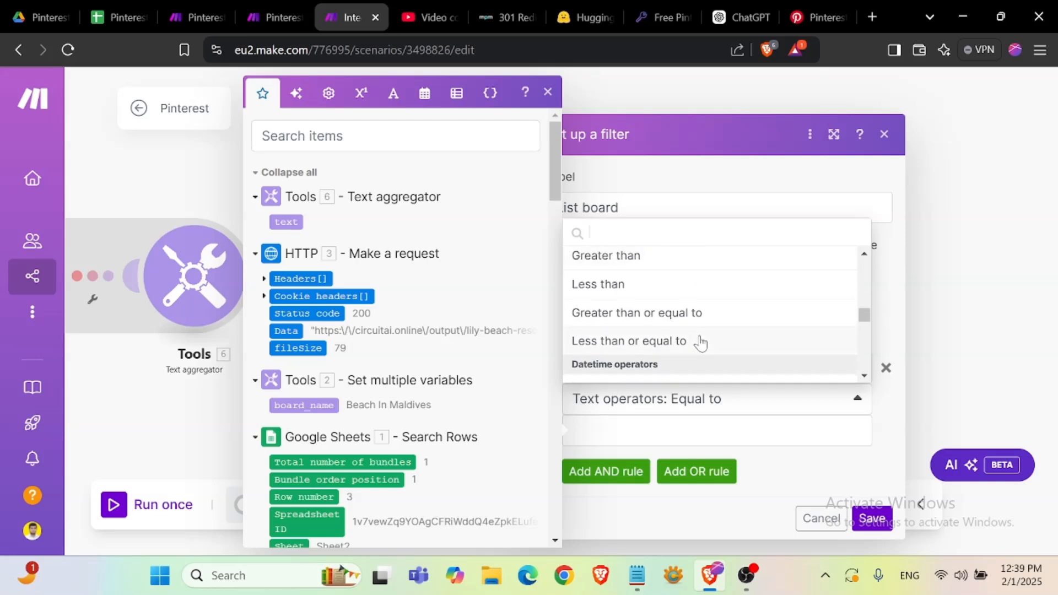
scroll(701, 342, down, 3)
scroll(700, 340, up, 10)
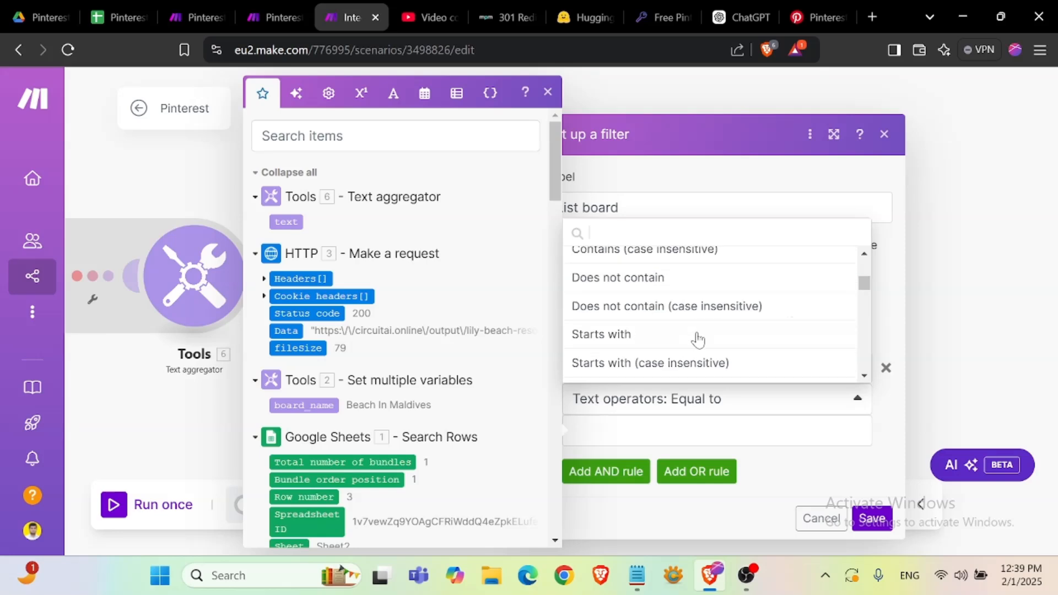
scroll(698, 339, down, 3)
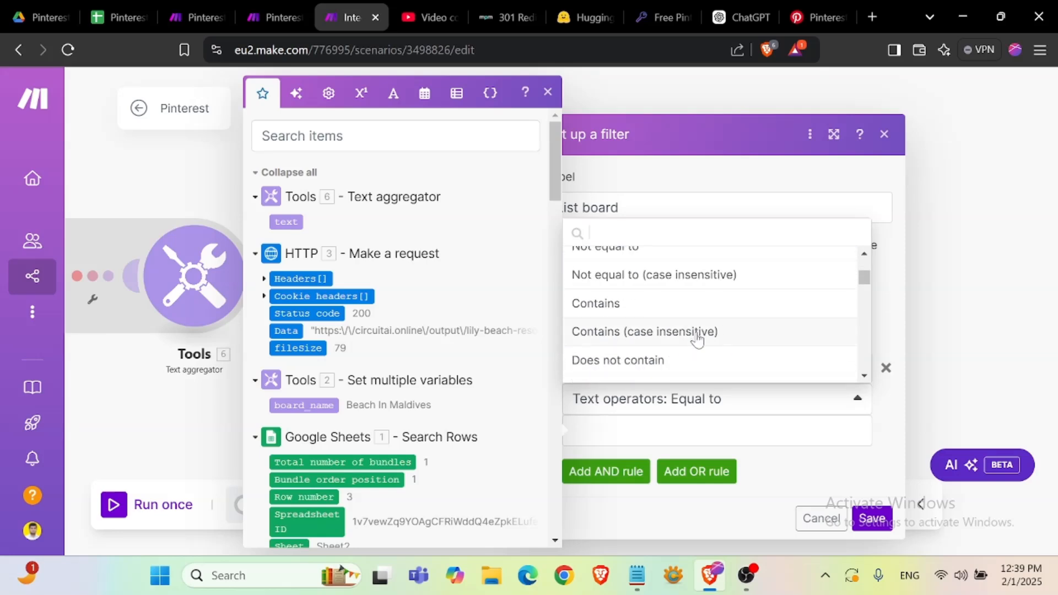
click(662, 334)
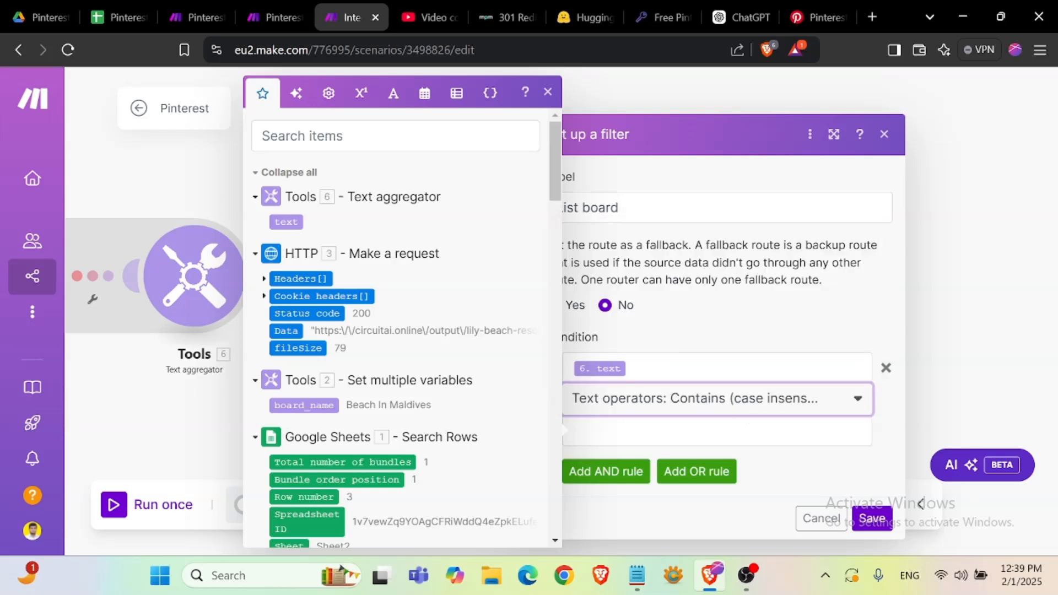
- Map board_name as the filter's second operand and save the filter
key(Tab)
click(331, 406)
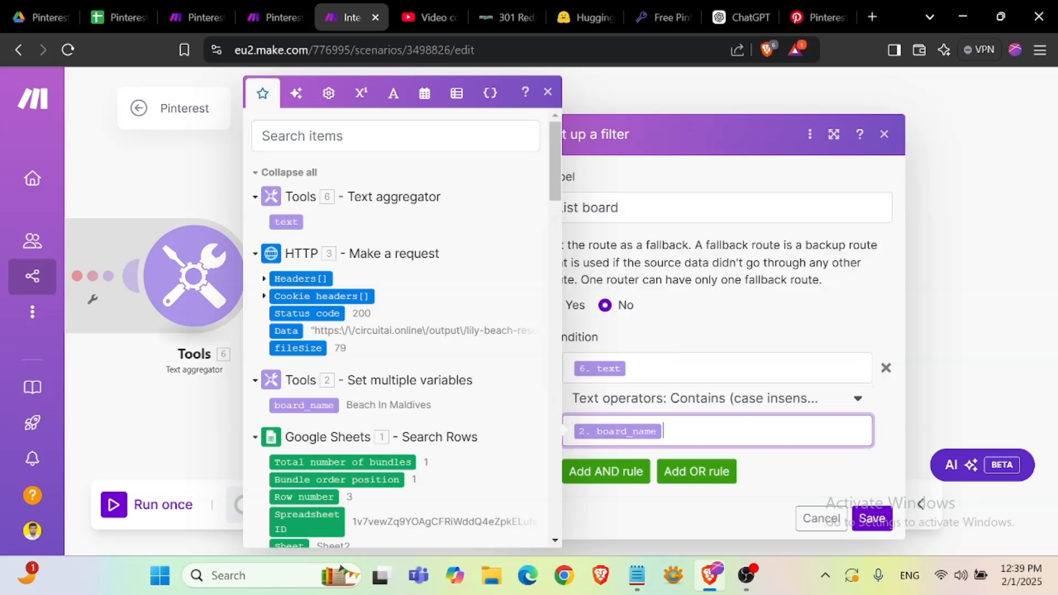
click(860, 518)
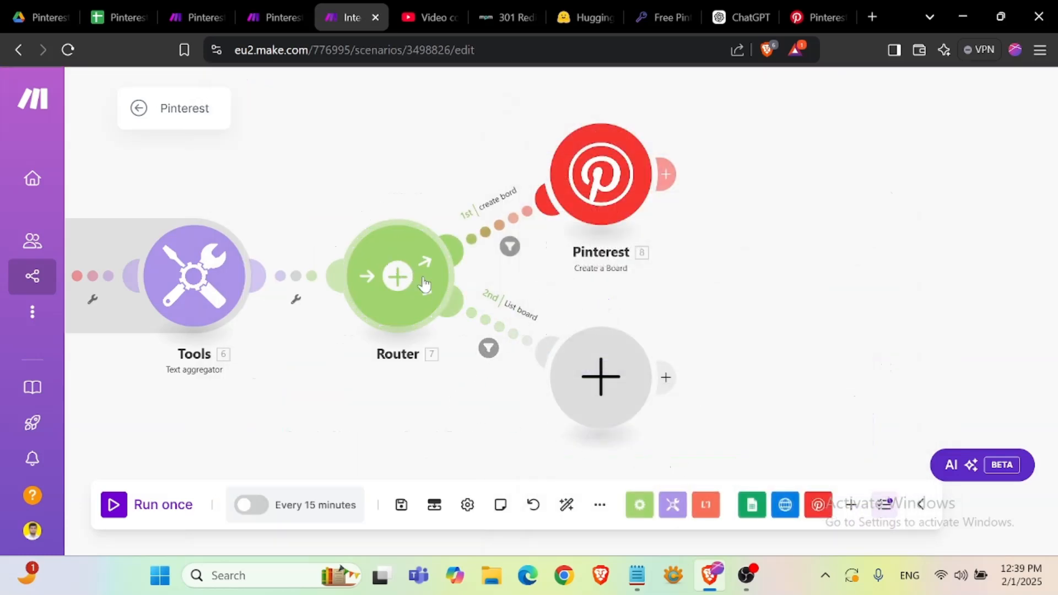
- Add a Pinterest List Boards module on the second route and save it
click(604, 364)
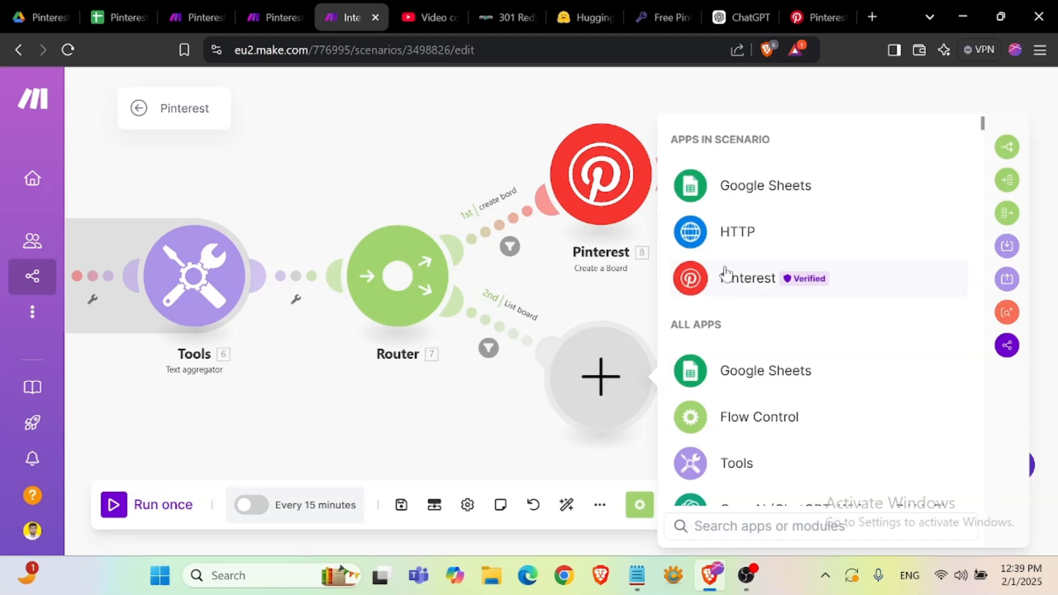
click(768, 286)
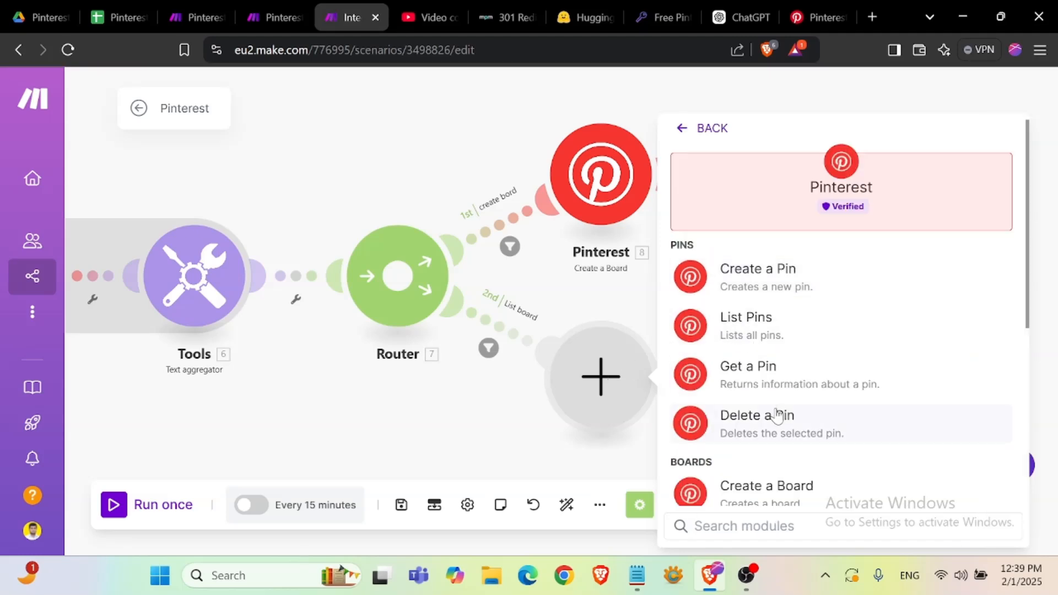
scroll(771, 416, down, 4)
click(752, 342)
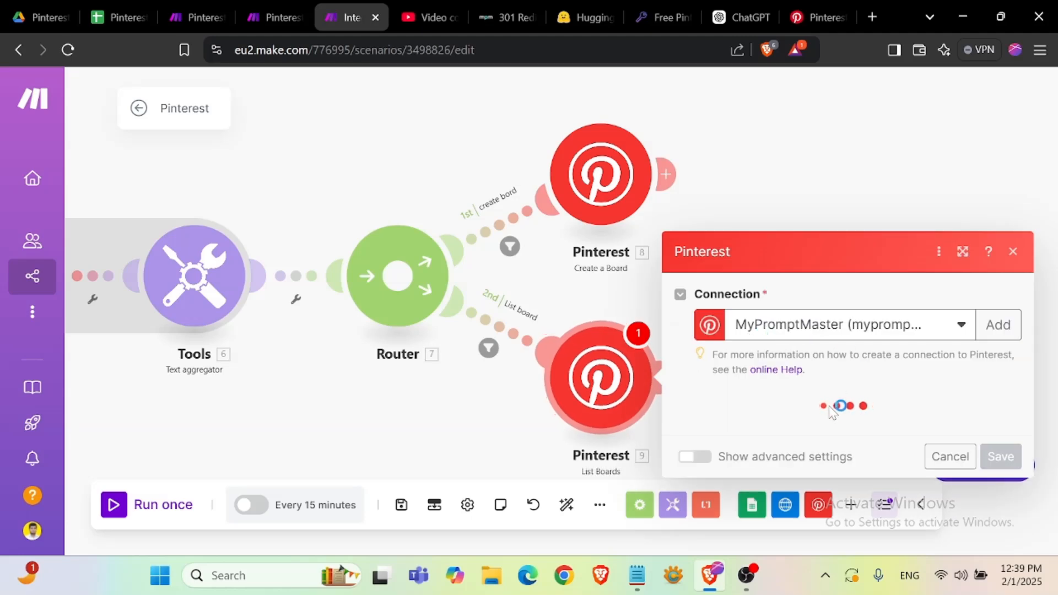
click(857, 429)
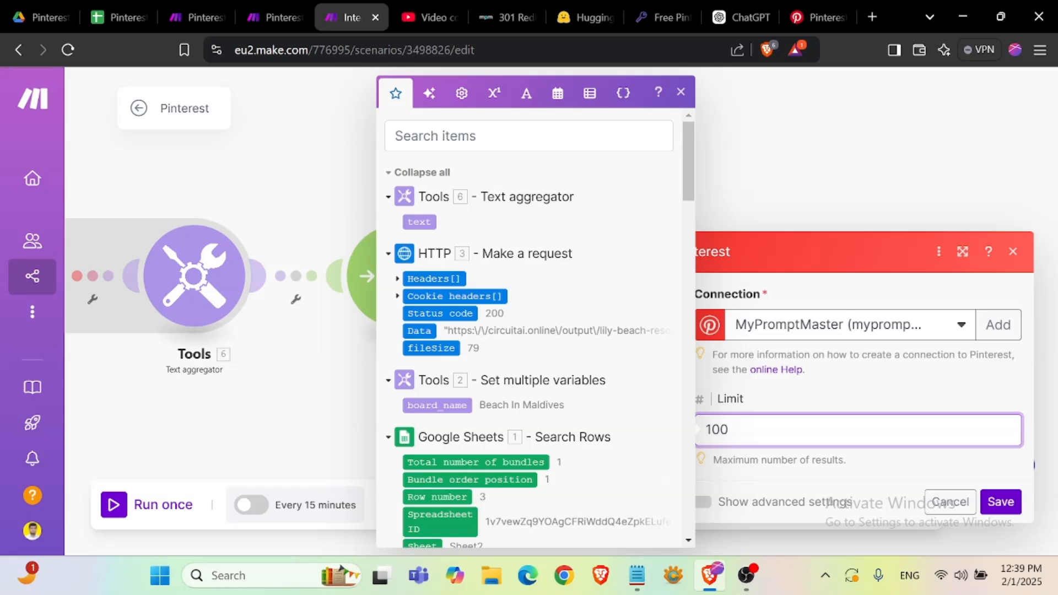
click(999, 499)
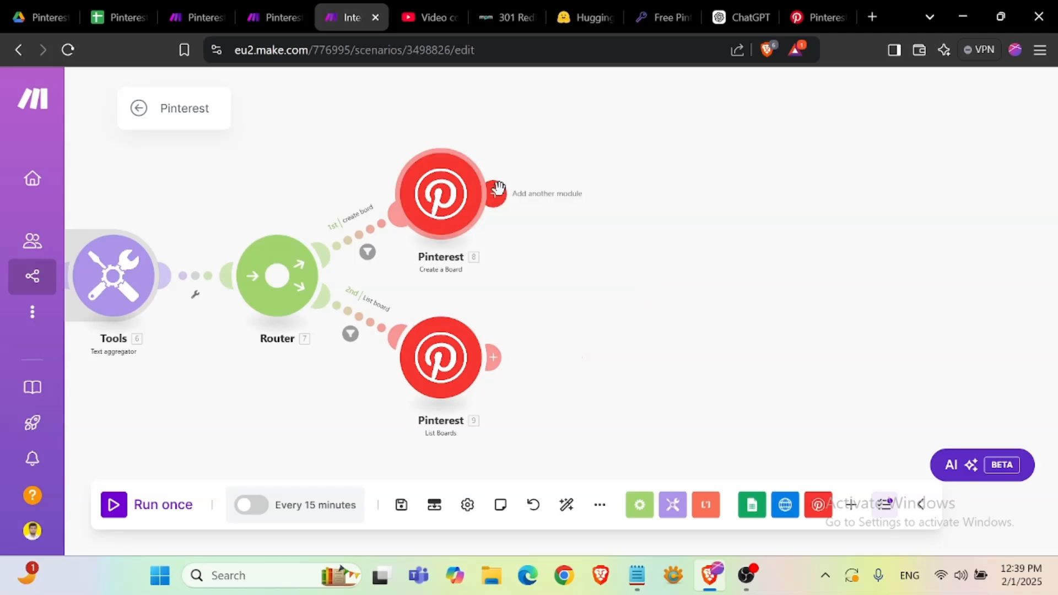
- Add a Pinterest Create a Pin module after the Create a Board module
click(492, 193)
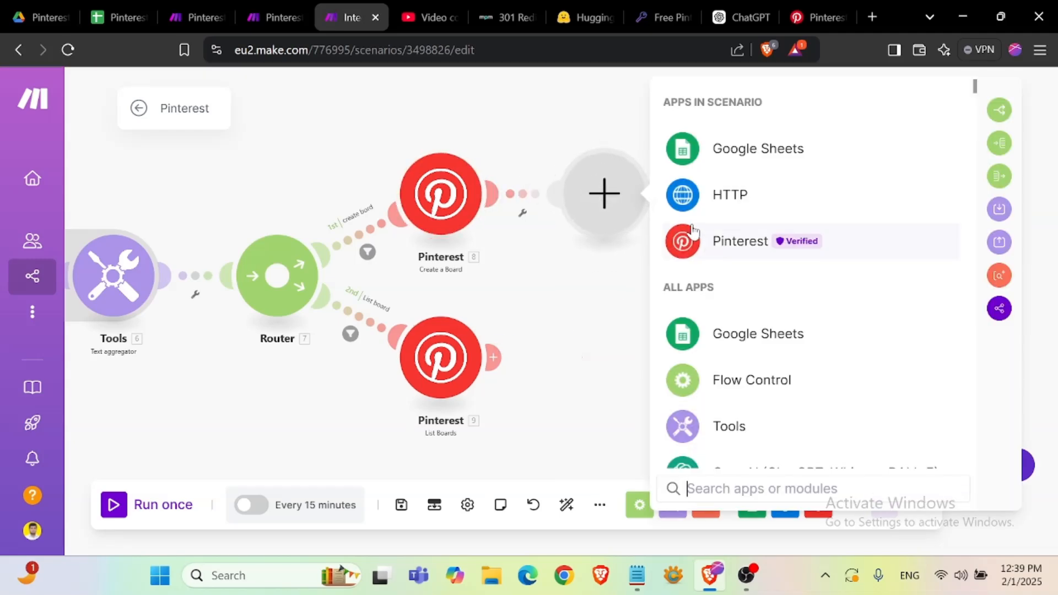
click(749, 247)
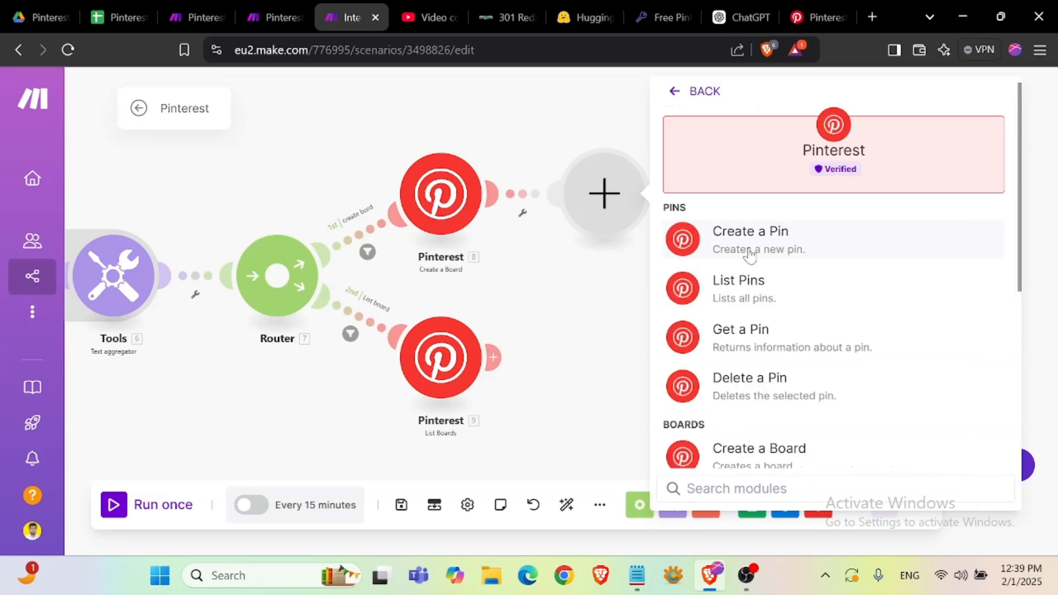
click(746, 246)
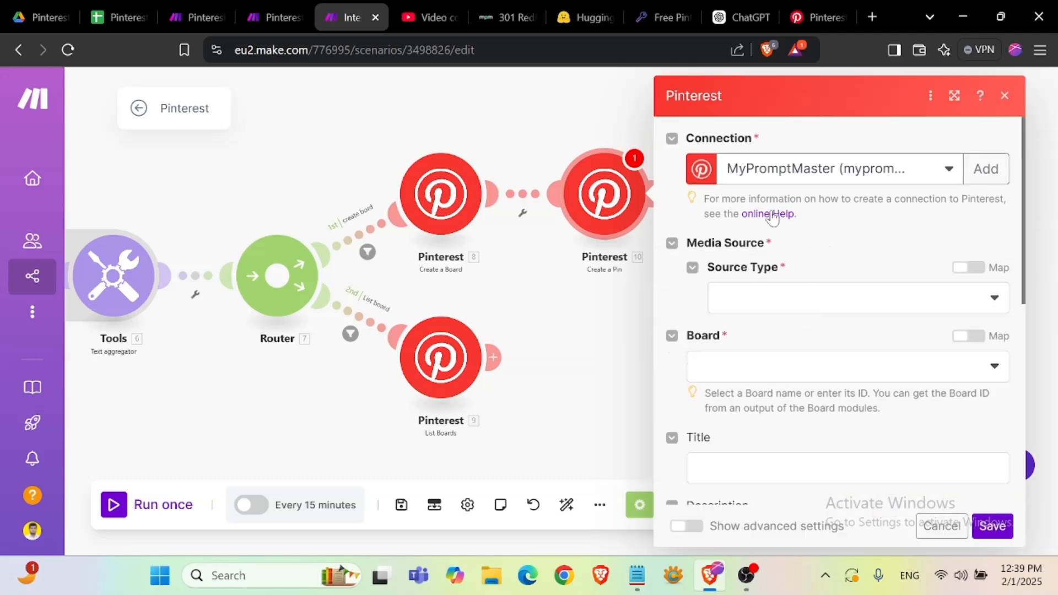
- Set the pin's Source Type to Image URL and map the HTTP Data output into Image URL
click(875, 302)
click(777, 352)
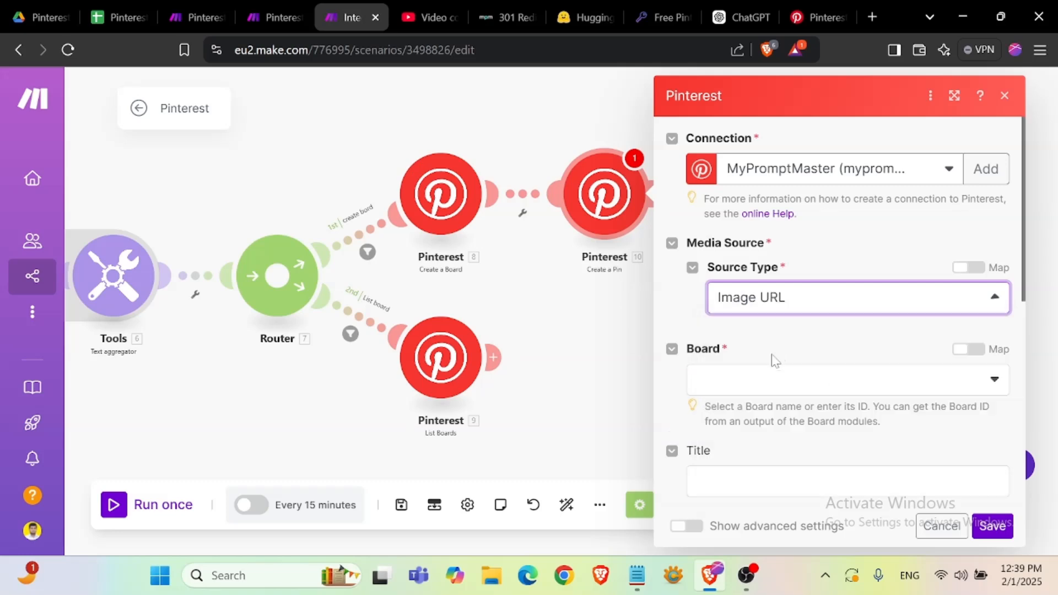
click(776, 367)
scroll(598, 391, down, 10)
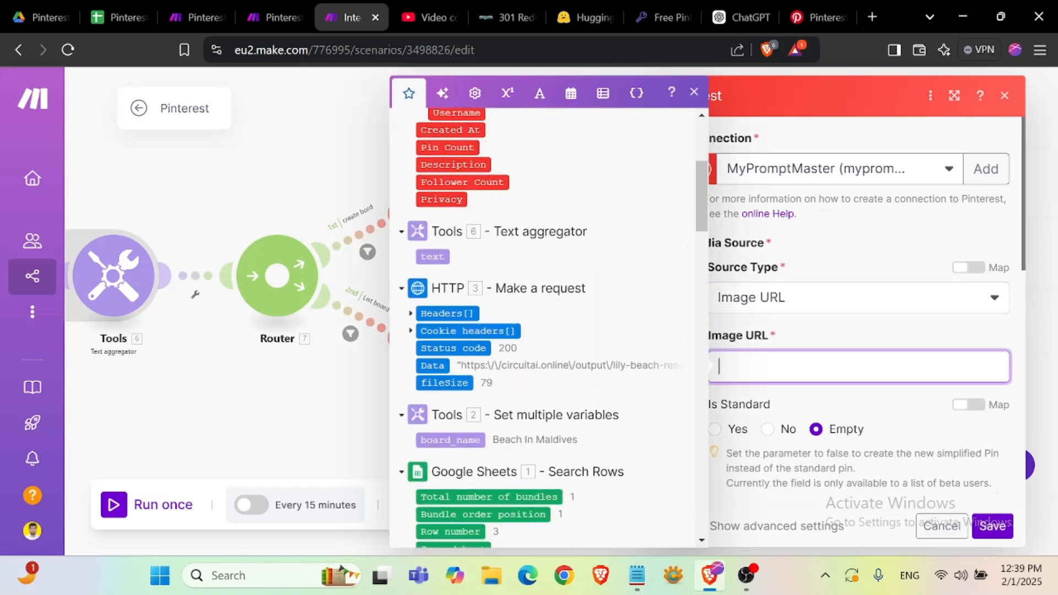
scroll(599, 391, up, 5)
click(435, 365)
- Switch the Board field to mapping and map the Create a Board module's ID into it
click(817, 336)
scroll(813, 286, down, 6)
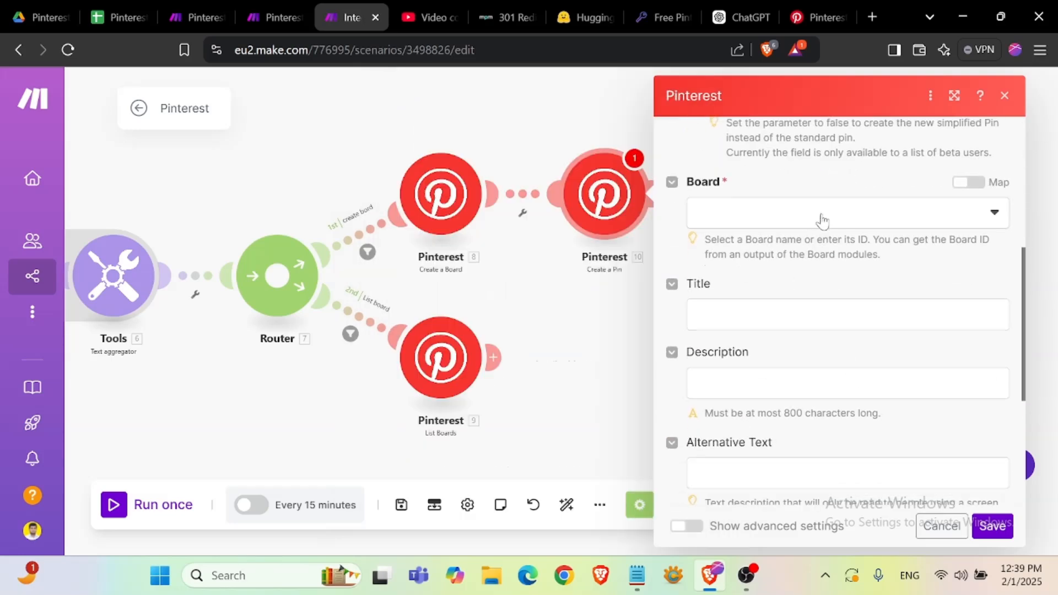
click(822, 220)
click(824, 216)
click(968, 182)
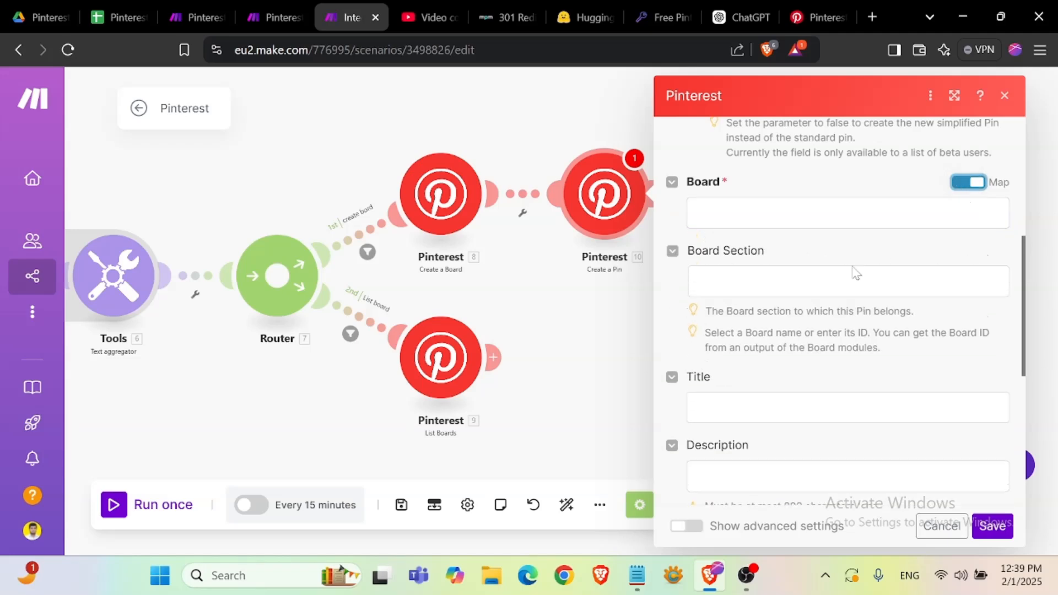
click(849, 213)
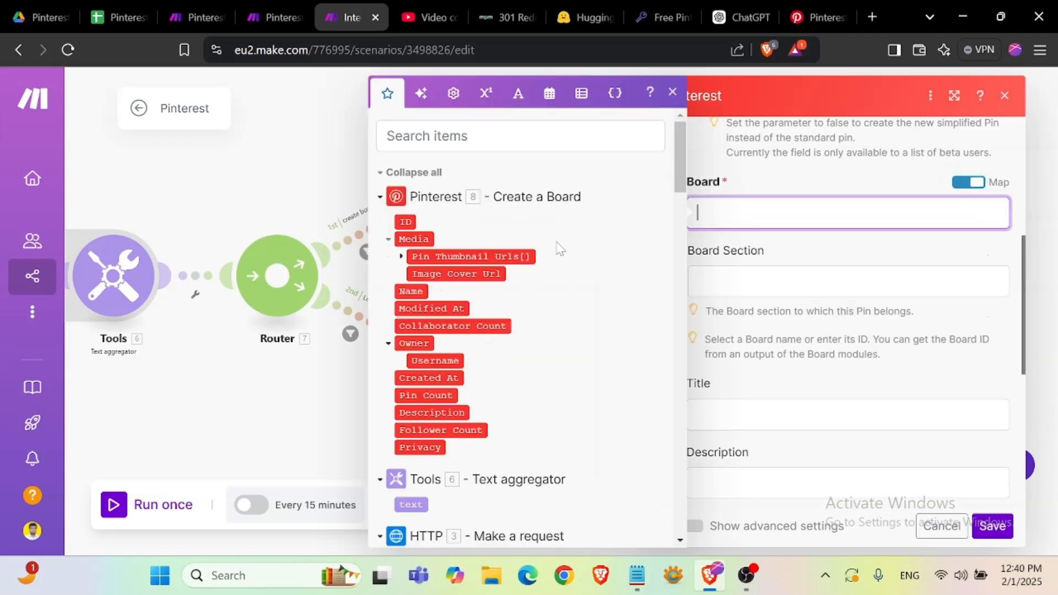
click(406, 221)
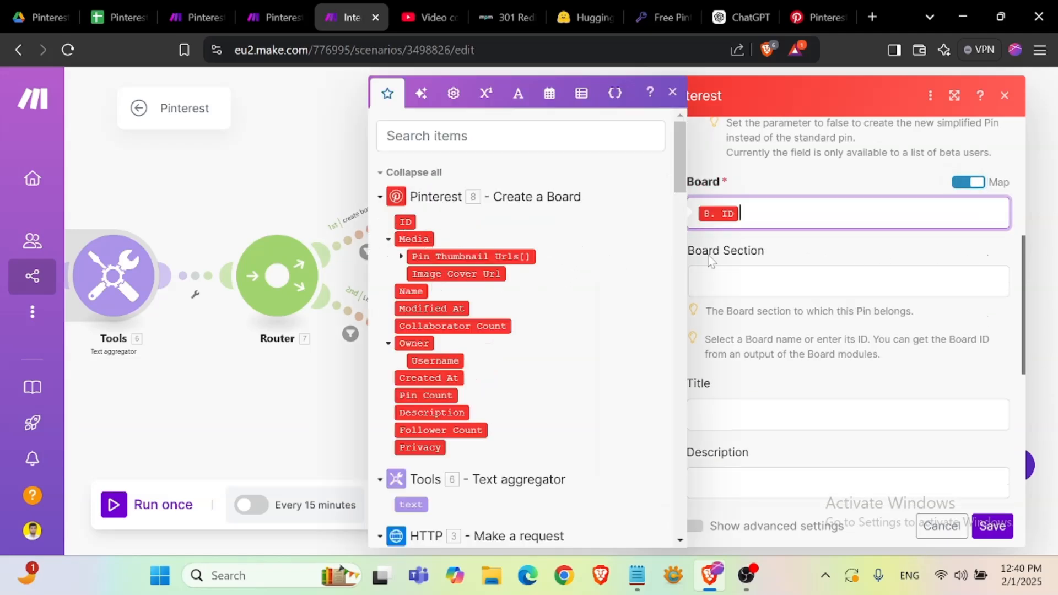
- Map the sheet's Keyword (B) into Title and Description (C) into Description
click(804, 251)
scroll(843, 331, down, 3)
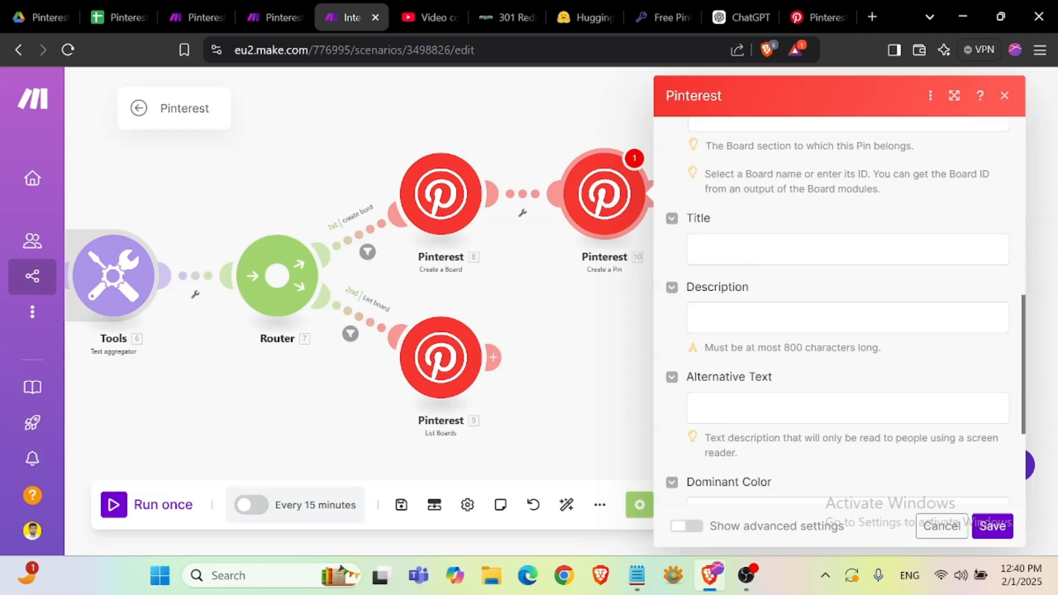
click(848, 248)
scroll(522, 422, down, 3)
scroll(522, 422, down, 6)
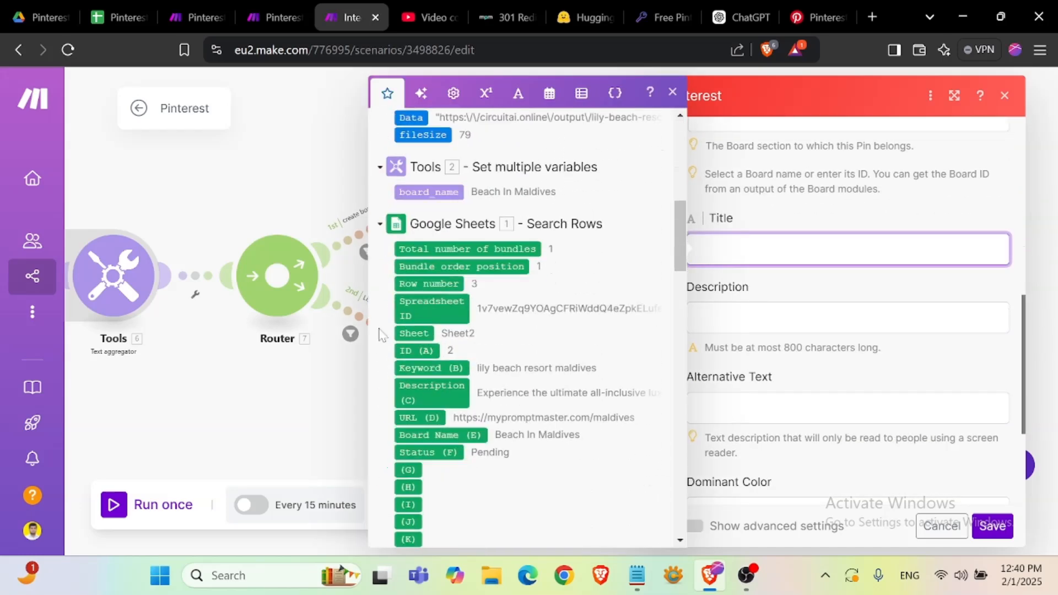
click(435, 368)
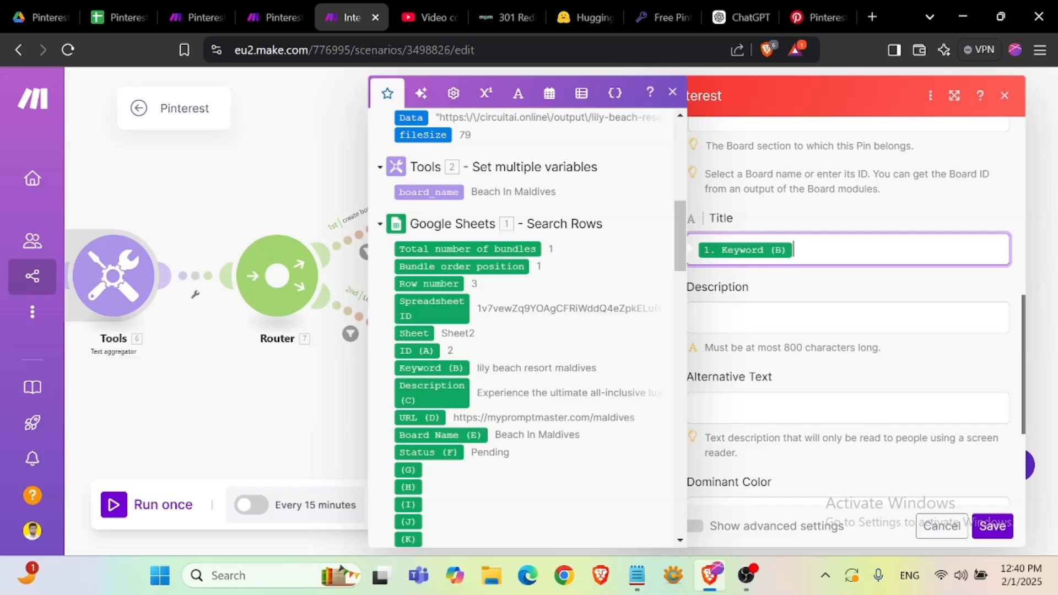
click(697, 318)
click(432, 392)
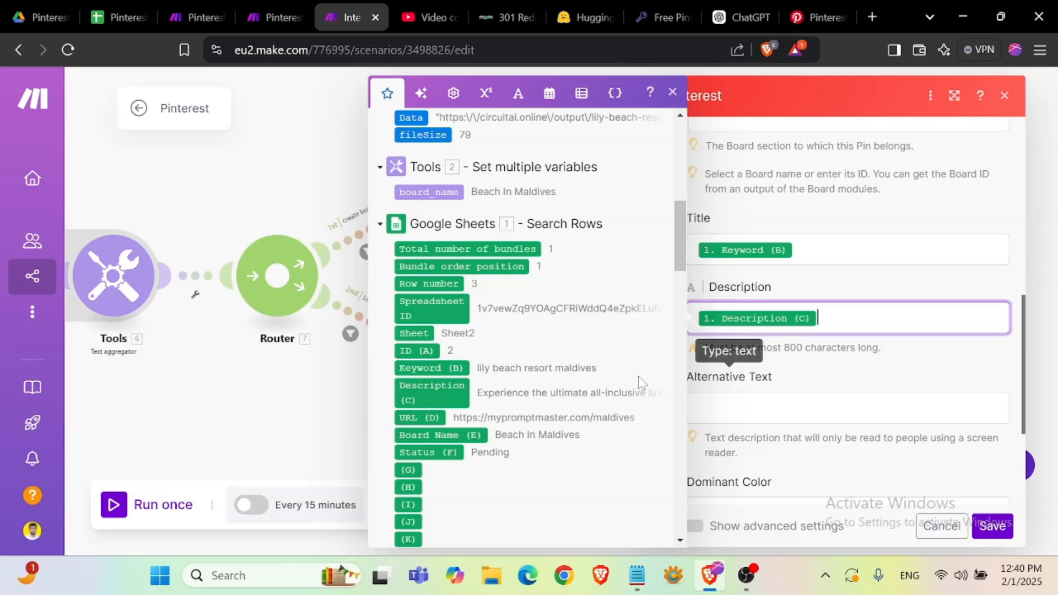
- Map the sheet's URL (D) into the Link field and save the Create a Pin module
scroll(435, 394, down, 3)
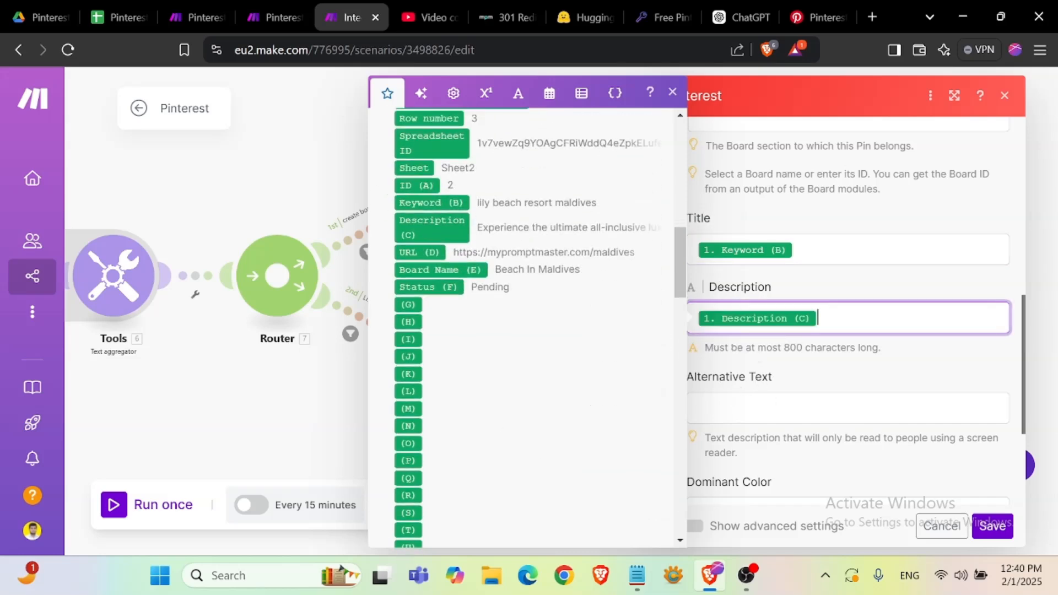
scroll(733, 397, down, 3)
click(661, 410)
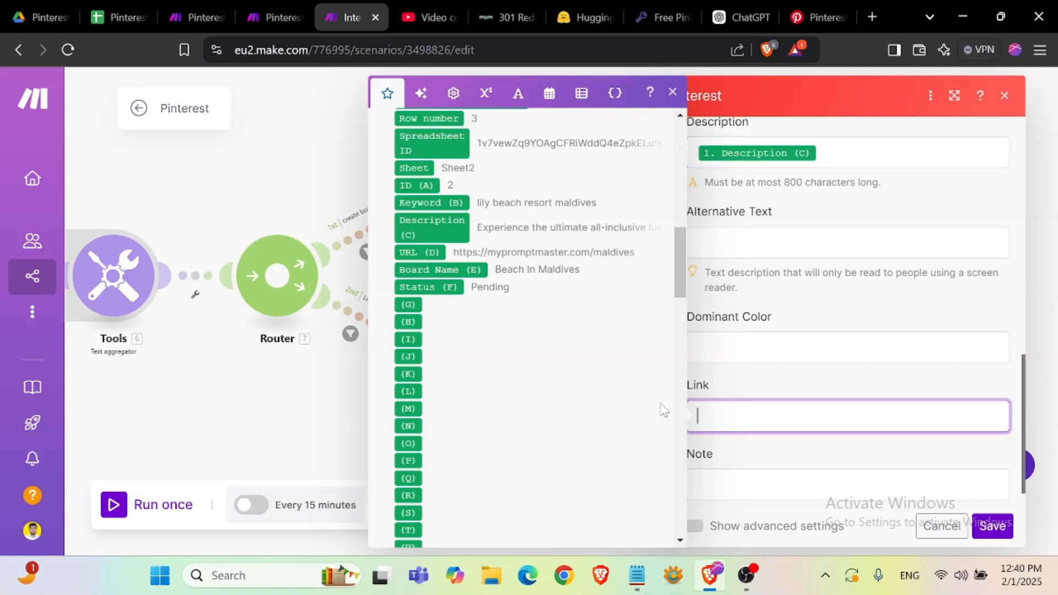
click(414, 253)
click(811, 375)
scroll(812, 375, down, 1)
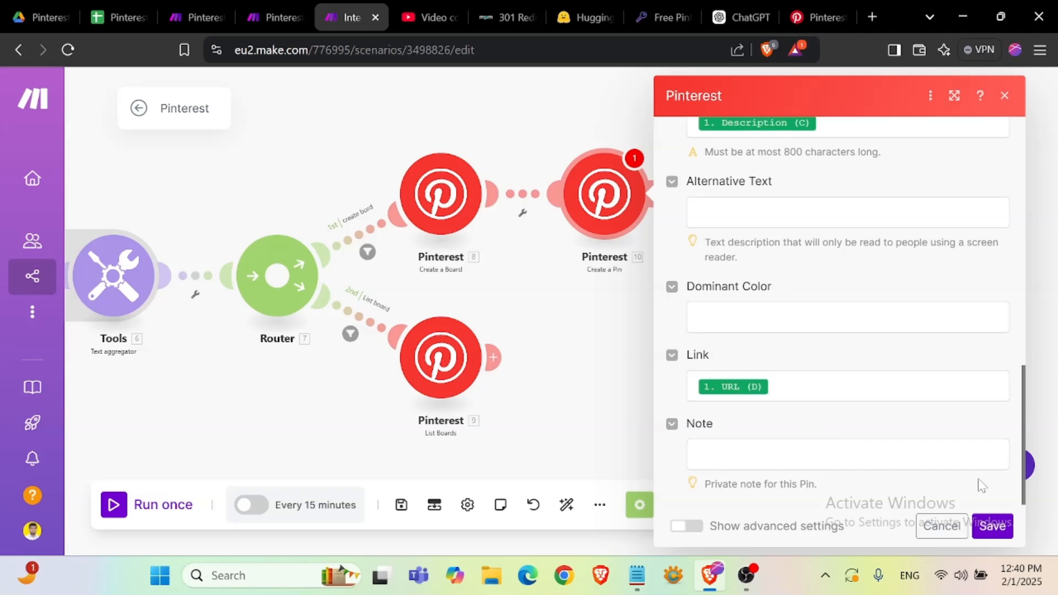
click(991, 526)
click(658, 194)
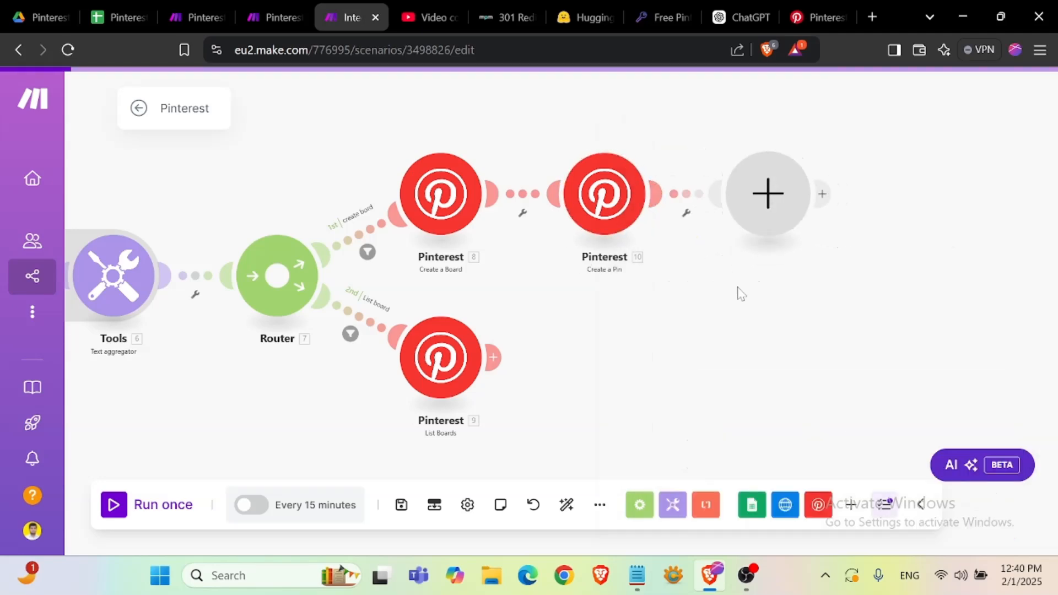
- Add a Google Sheets Update a Row module after Create a Pin and select the spreadsheet Automation / Pinterest / Pinterest Automation with free API
click(449, 149)
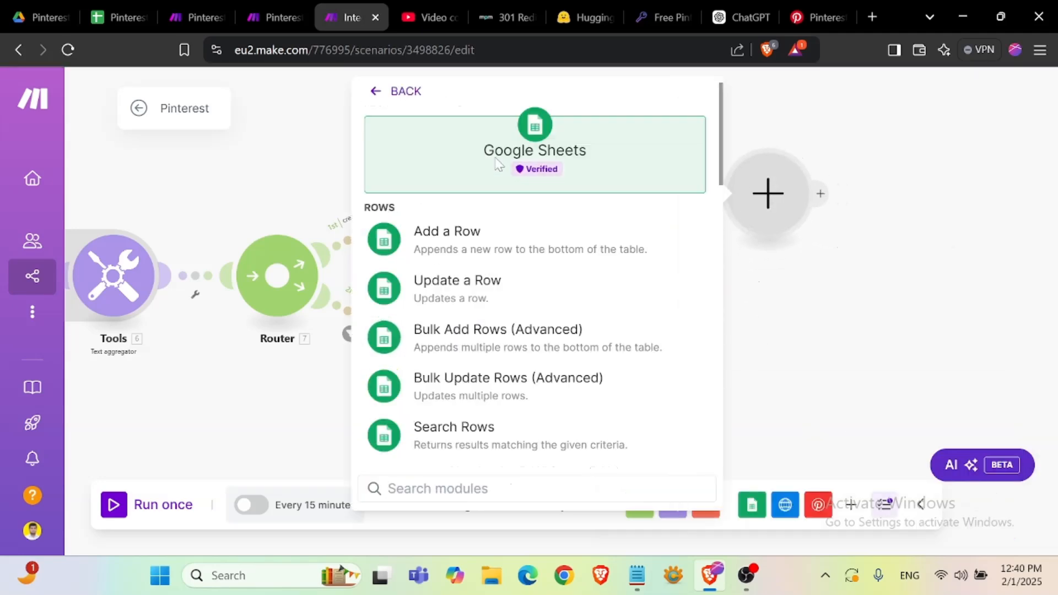
click(510, 294)
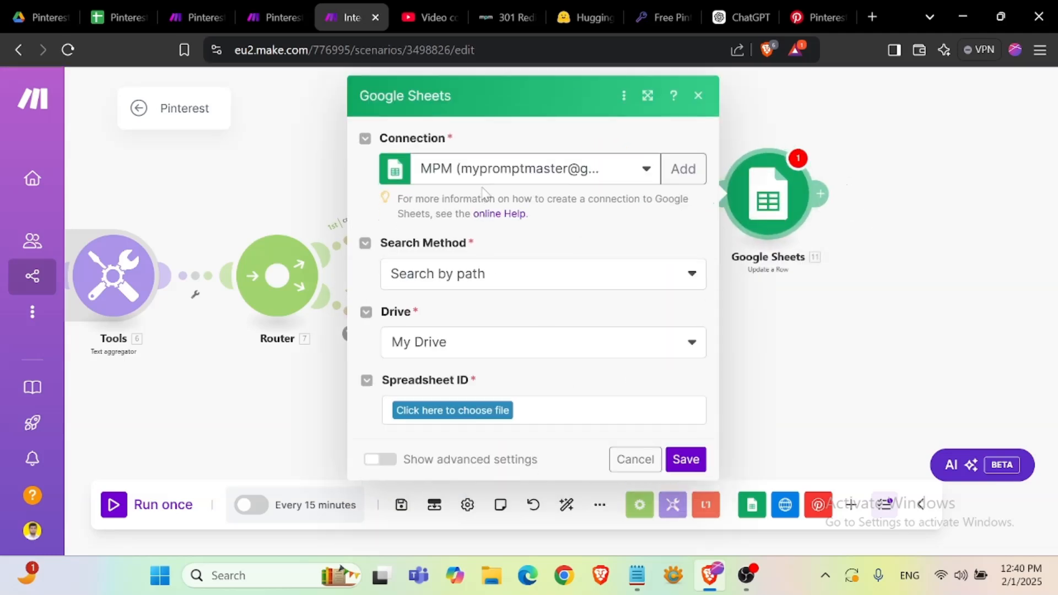
click(495, 410)
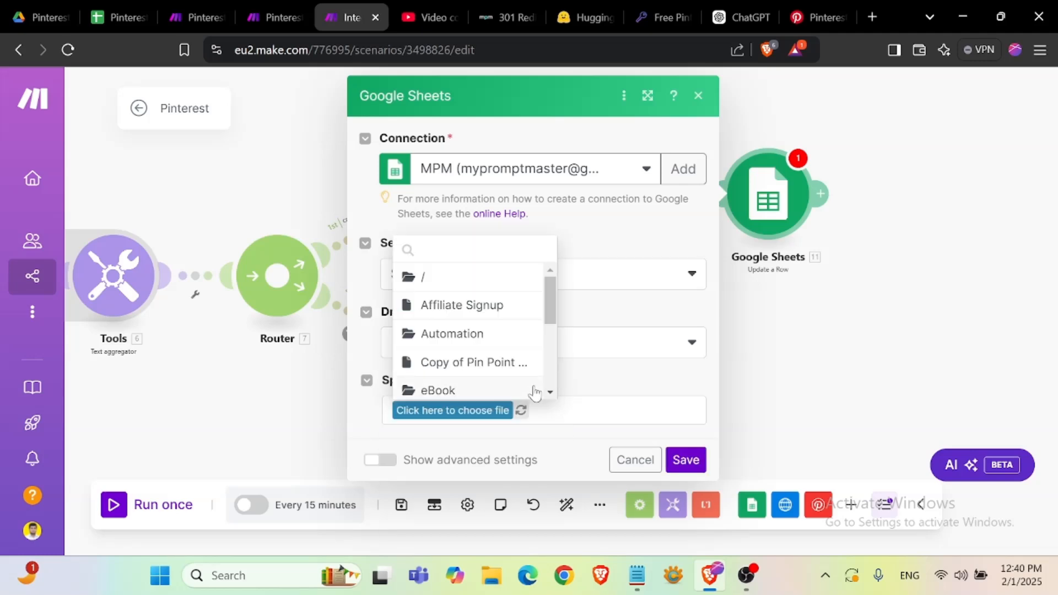
scroll(479, 324, down, 5)
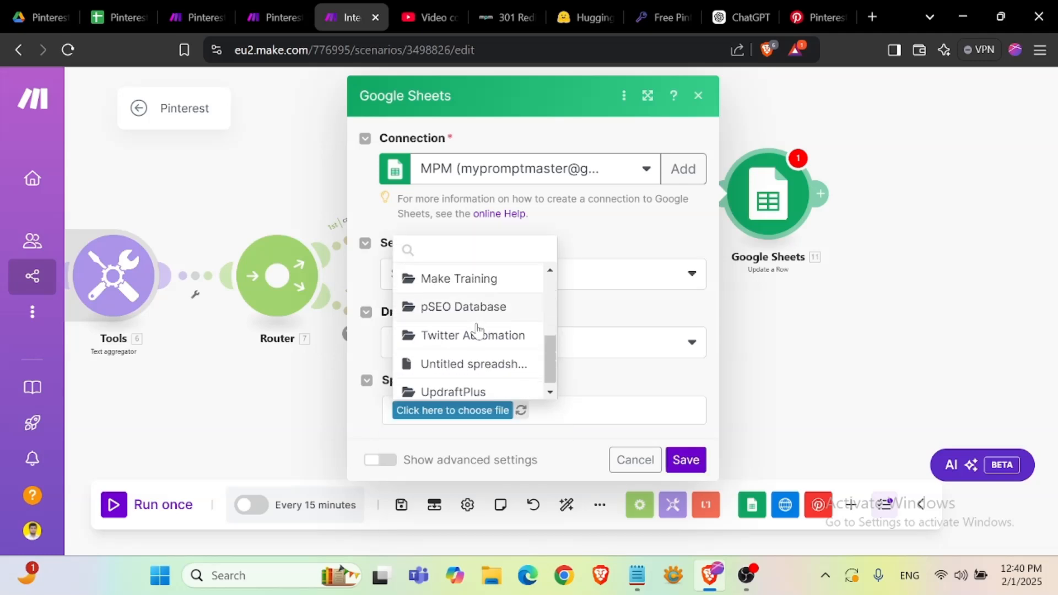
scroll(481, 328, up, 2)
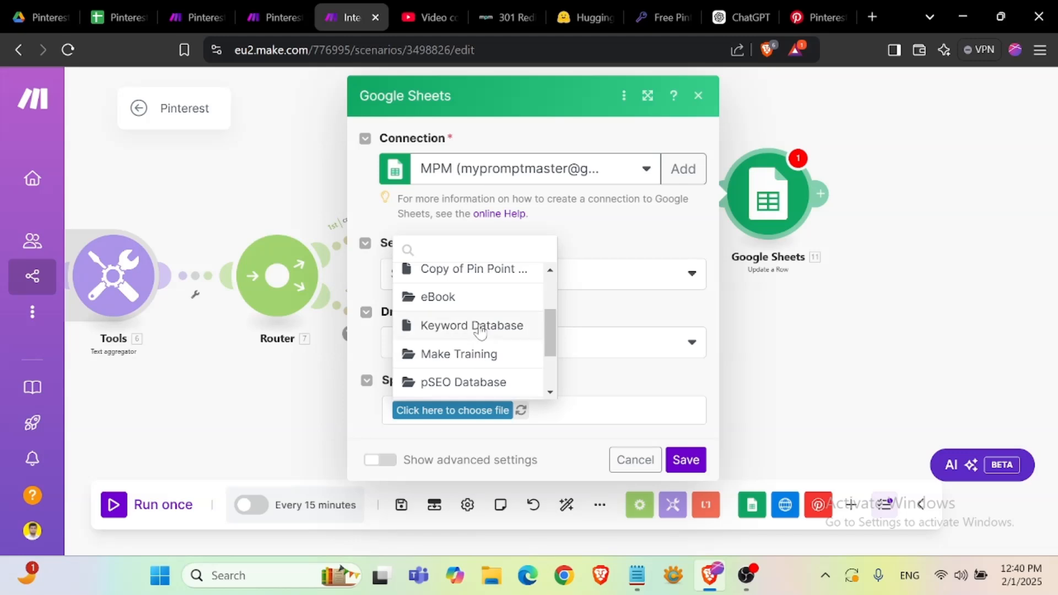
scroll(481, 327, up, 3)
click(482, 324)
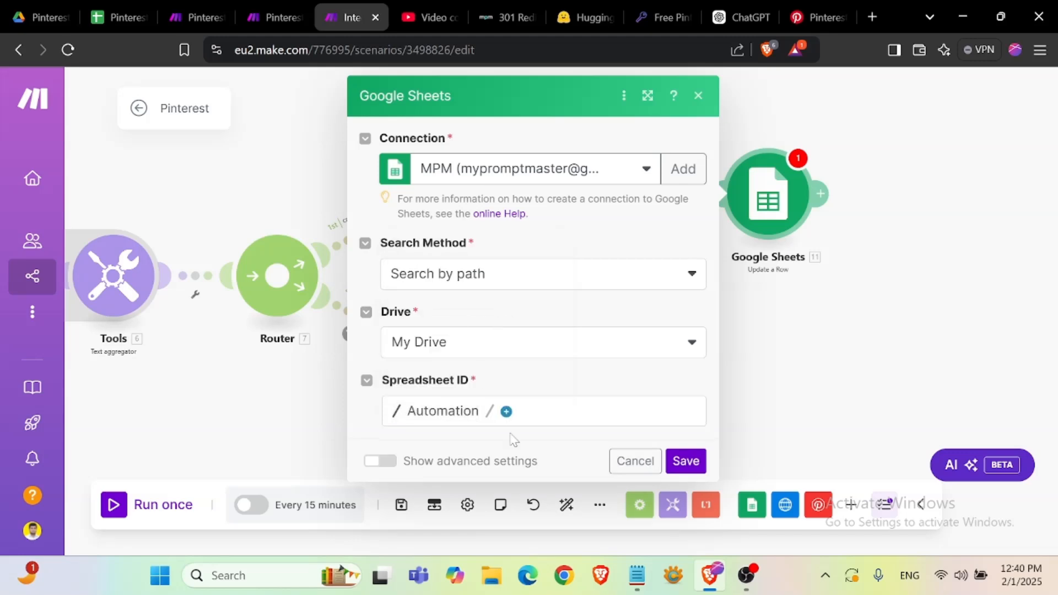
click(506, 411)
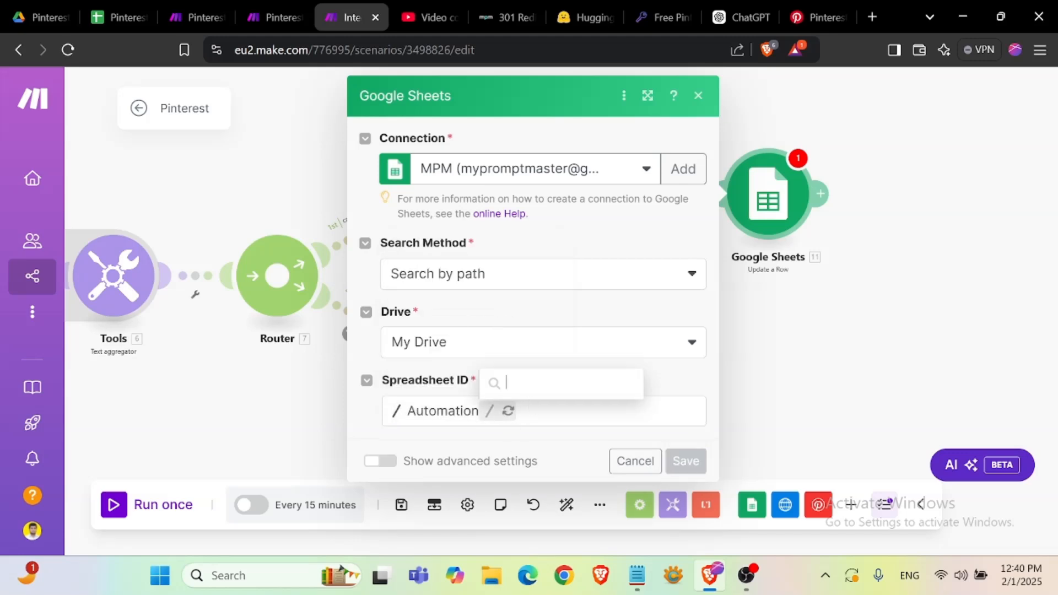
scroll(555, 372, down, 1)
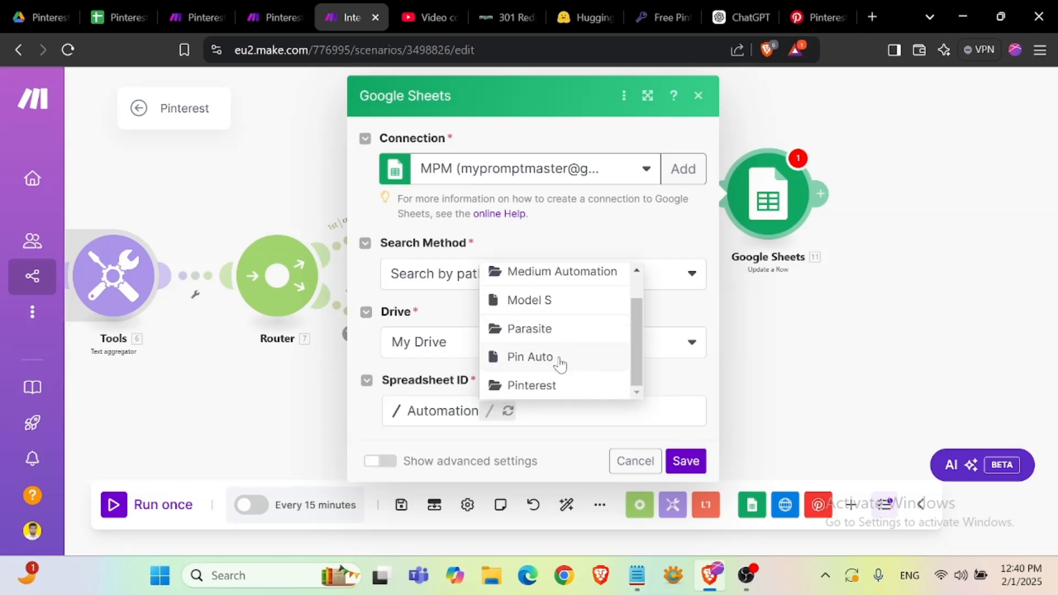
click(560, 364)
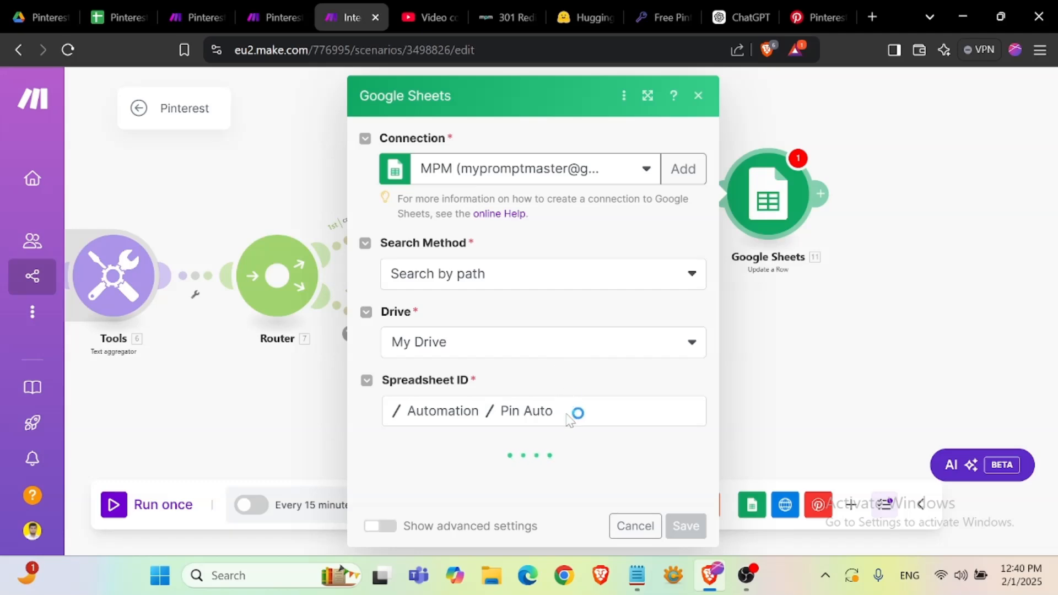
click(531, 419)
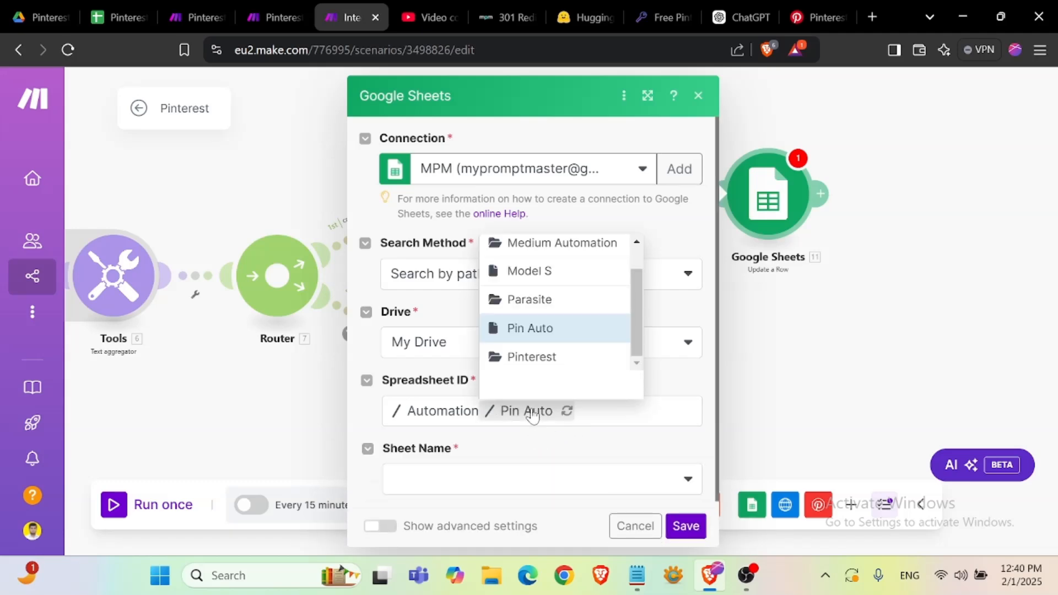
click(532, 358)
click(578, 419)
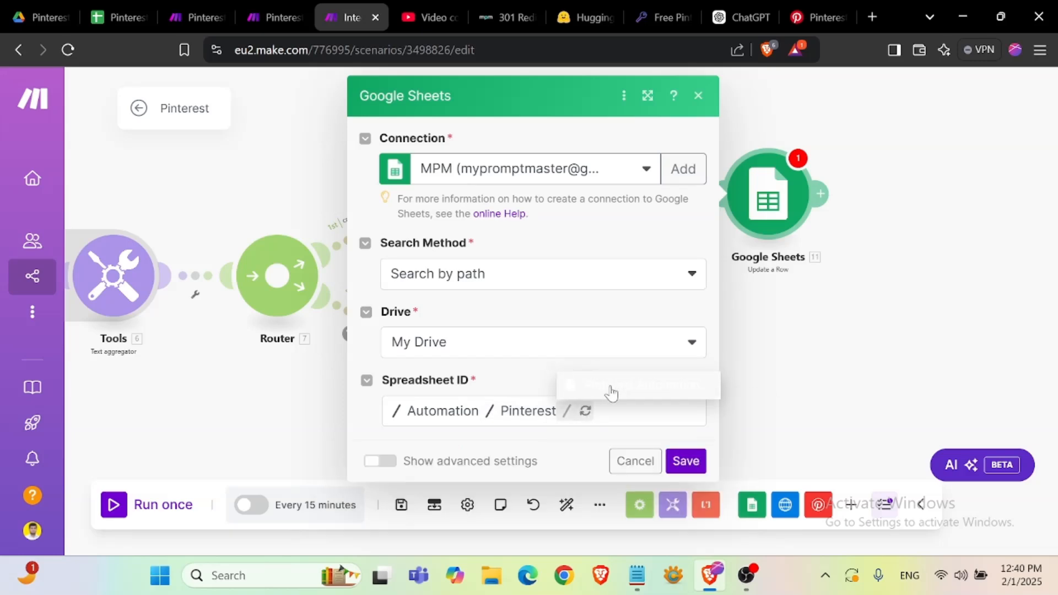
click(610, 389)
- Choose Sheet2 as the sheet and map the Search Rows' Row number into the Row number field
click(569, 482)
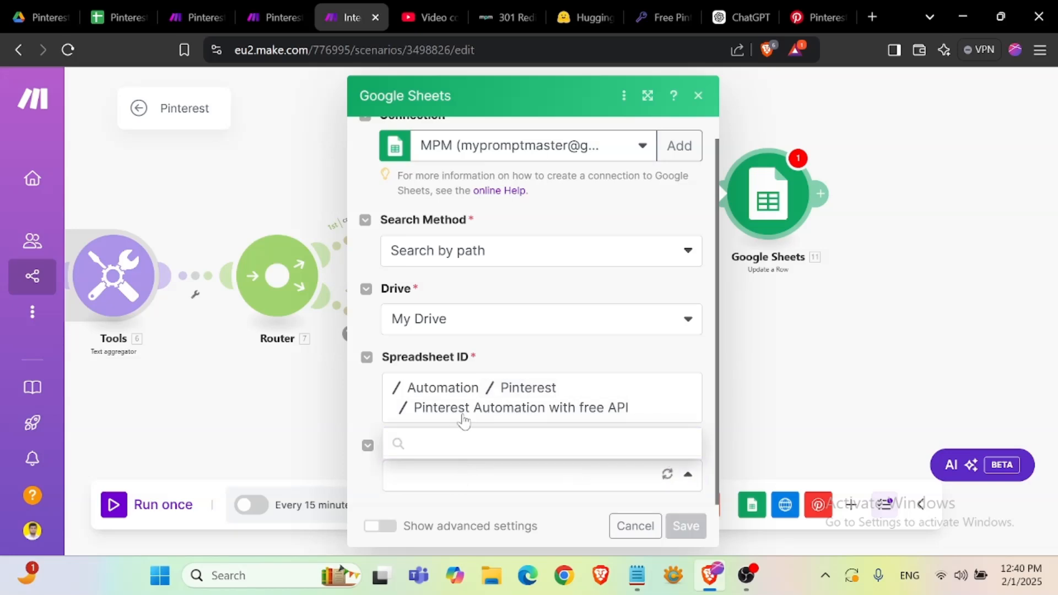
click(469, 446)
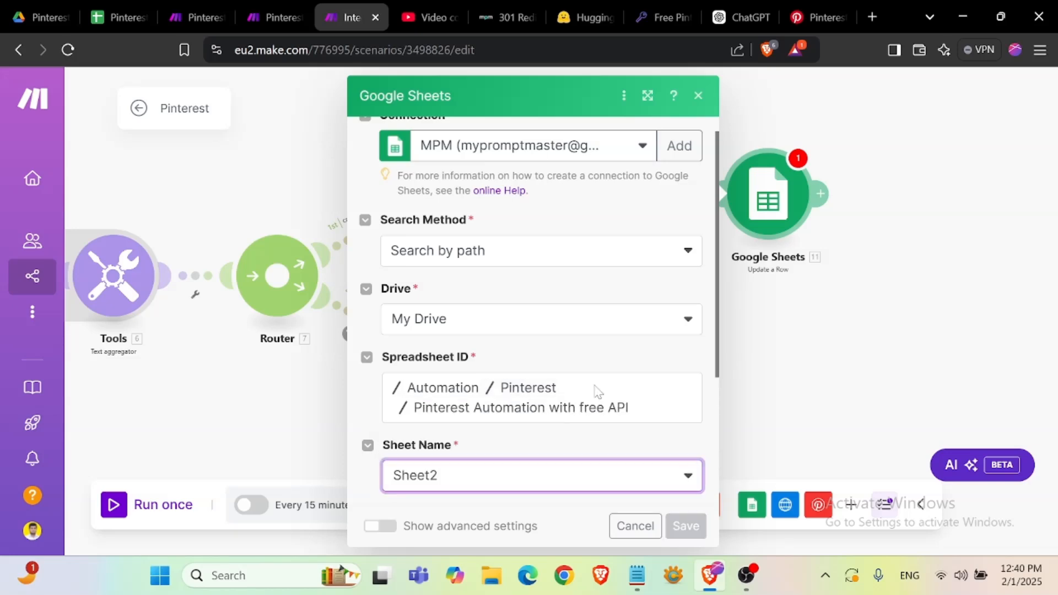
scroll(596, 392, down, 3)
click(542, 345)
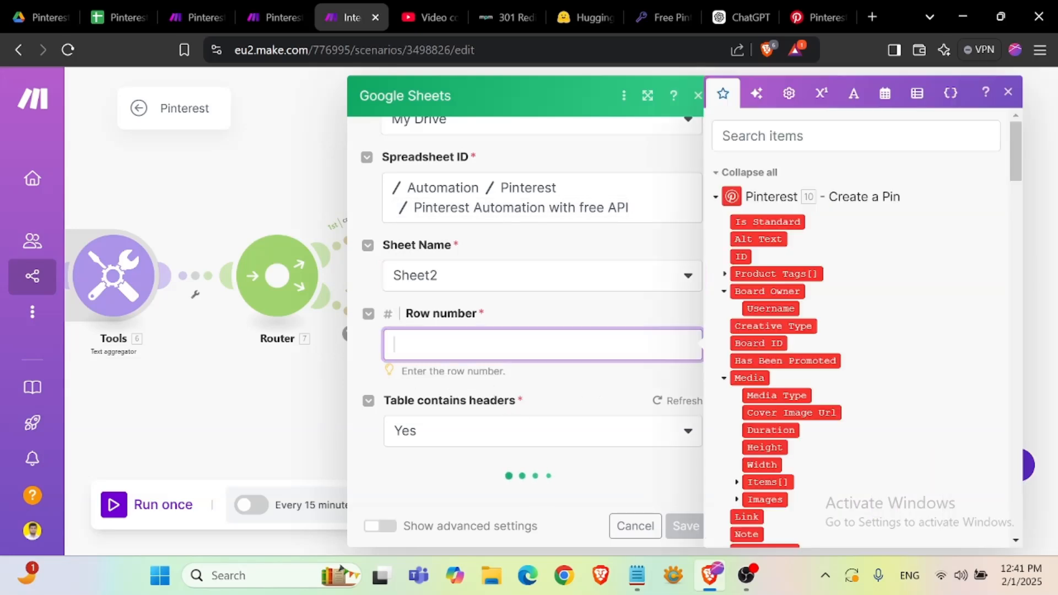
scroll(793, 347, down, 13)
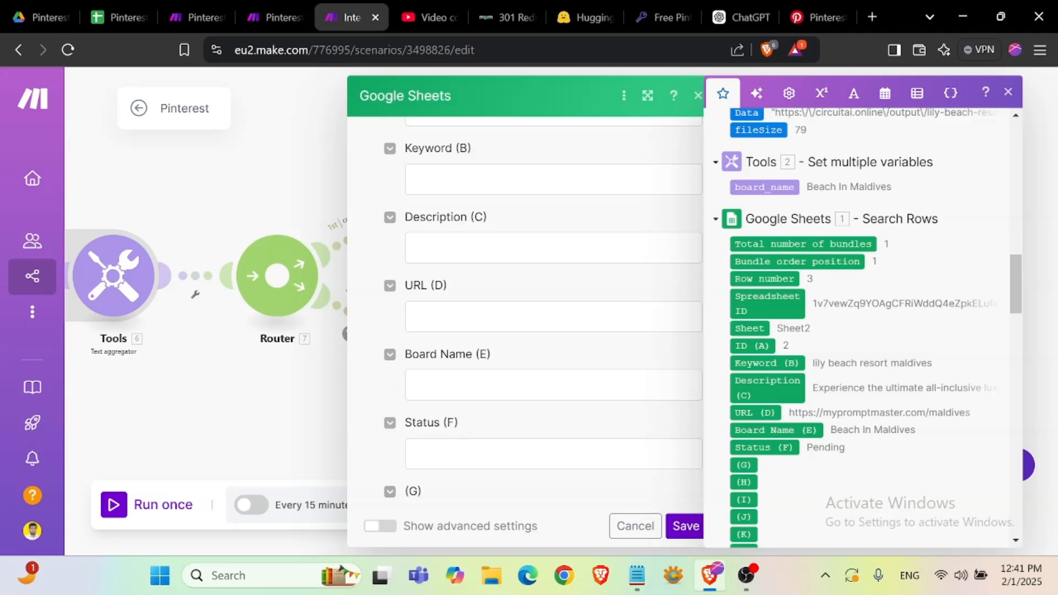
- Set the Status (F) value to Done and save the Update a Row module
click(529, 454)
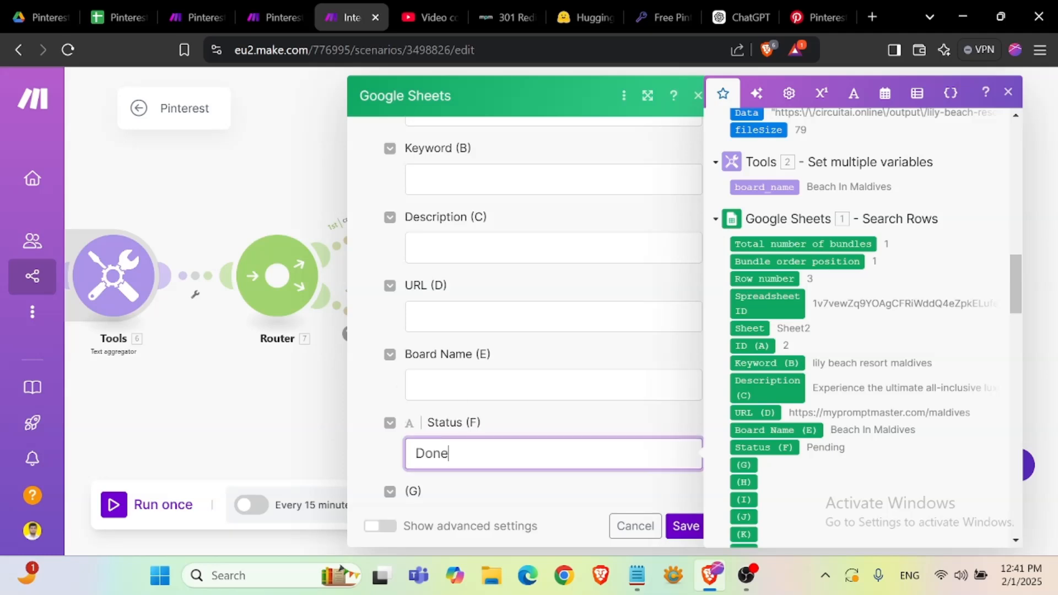
click(686, 526)
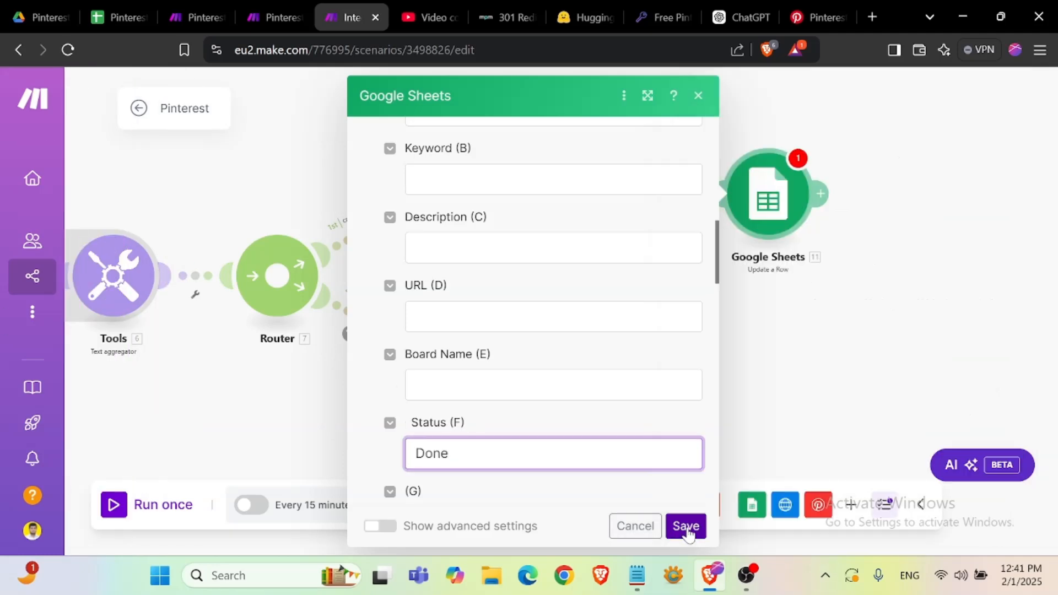
click(686, 526)
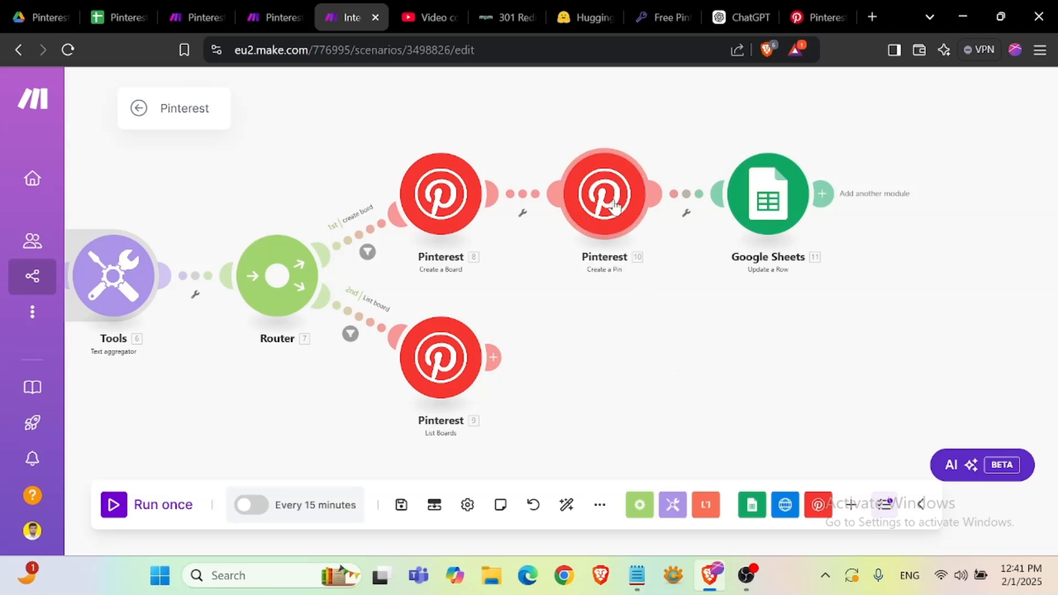
- Select both the Create a Pin and Update a Row modules and copy them
right_click(614, 205)
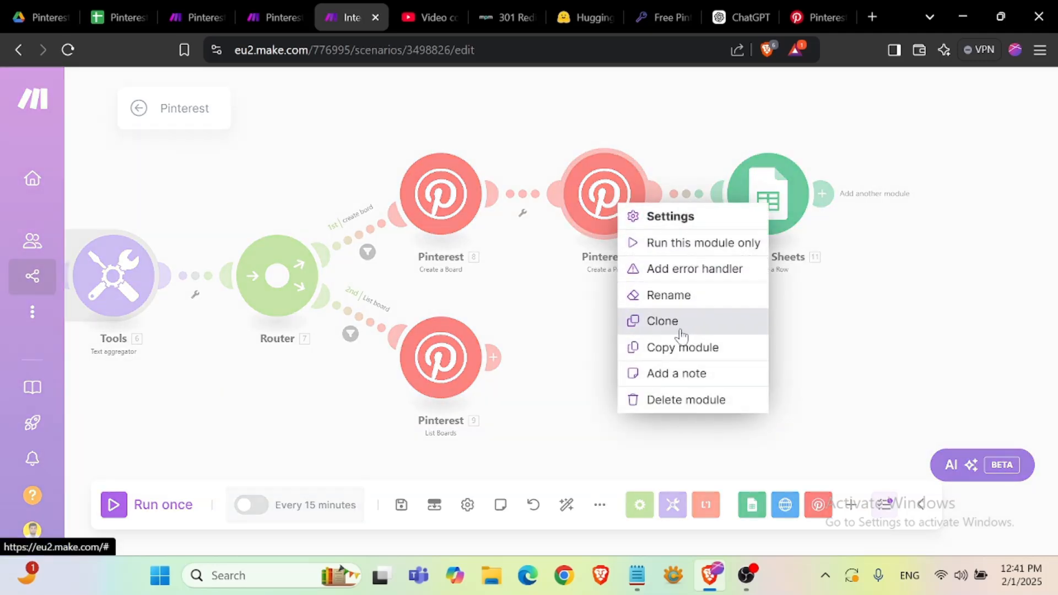
click(552, 106)
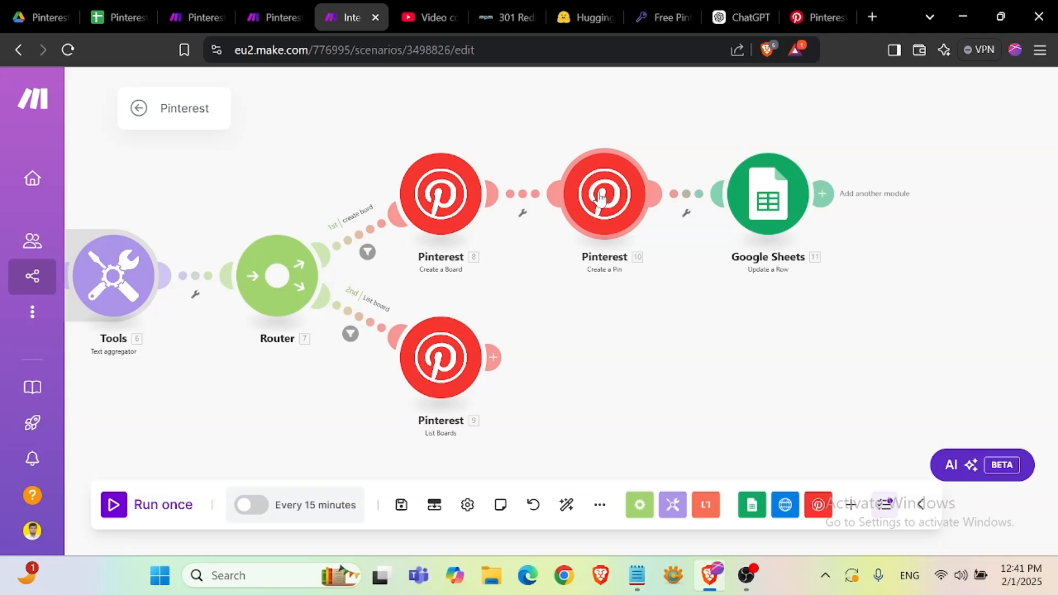
shift+click(603, 200)
shift+click(765, 203)
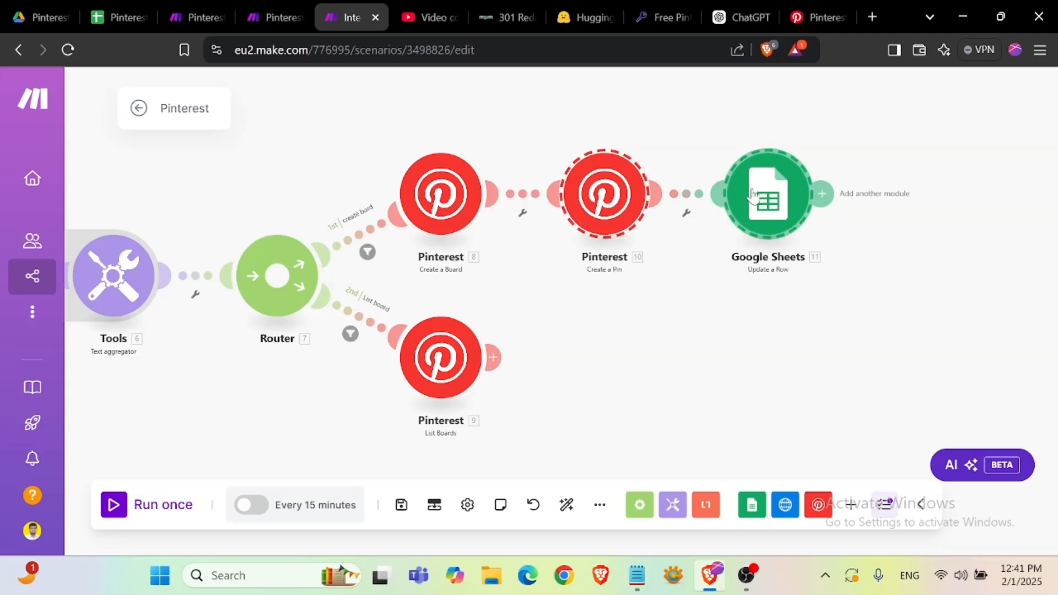
right_click(753, 194)
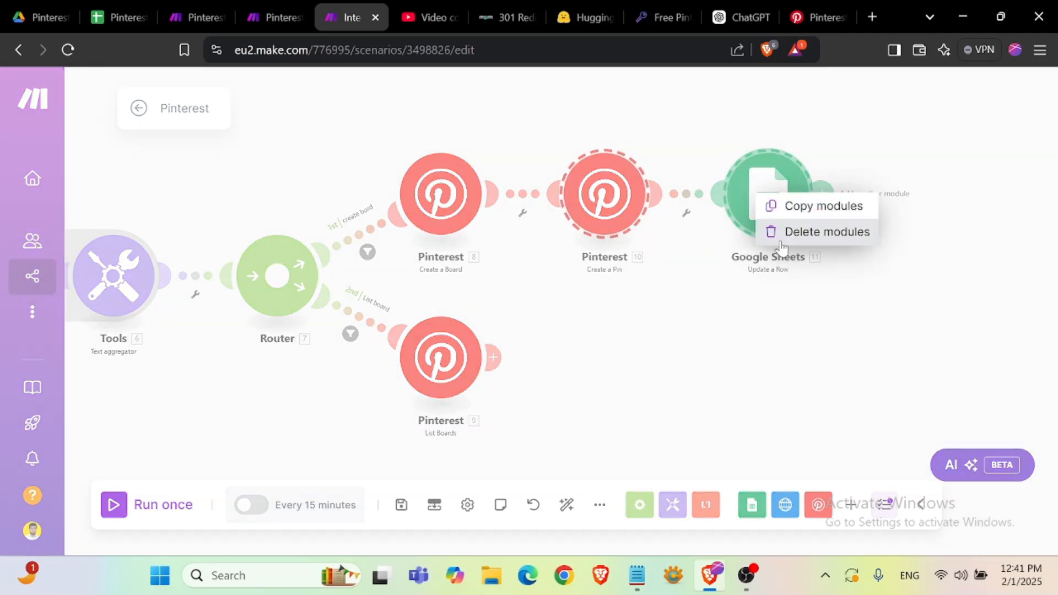
click(824, 209)
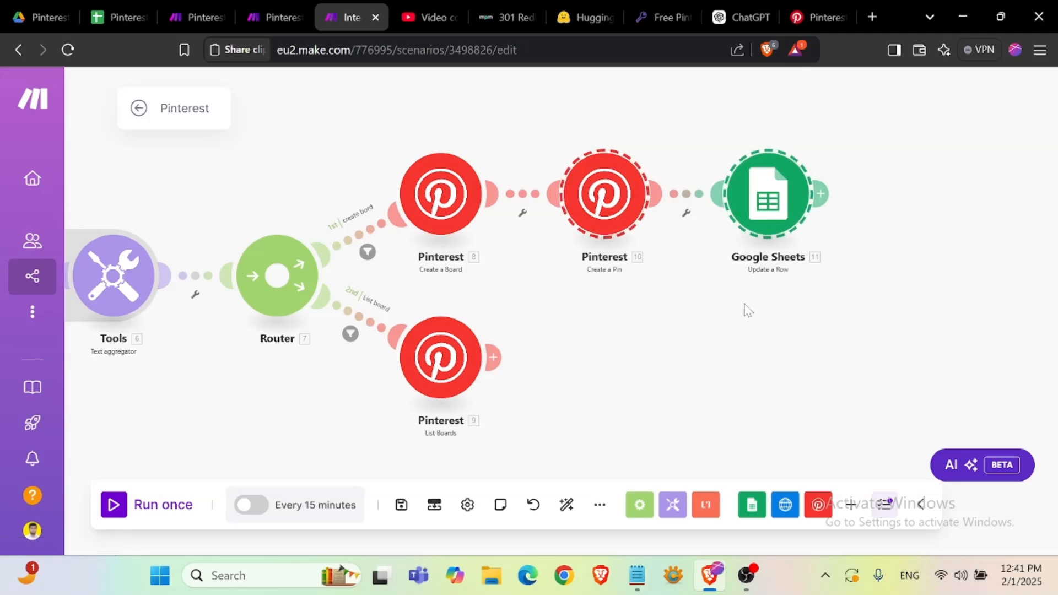
- Paste the copied modules and attach them after the List Boards module on the second route
key(ctrl+v)
click(369, 193)
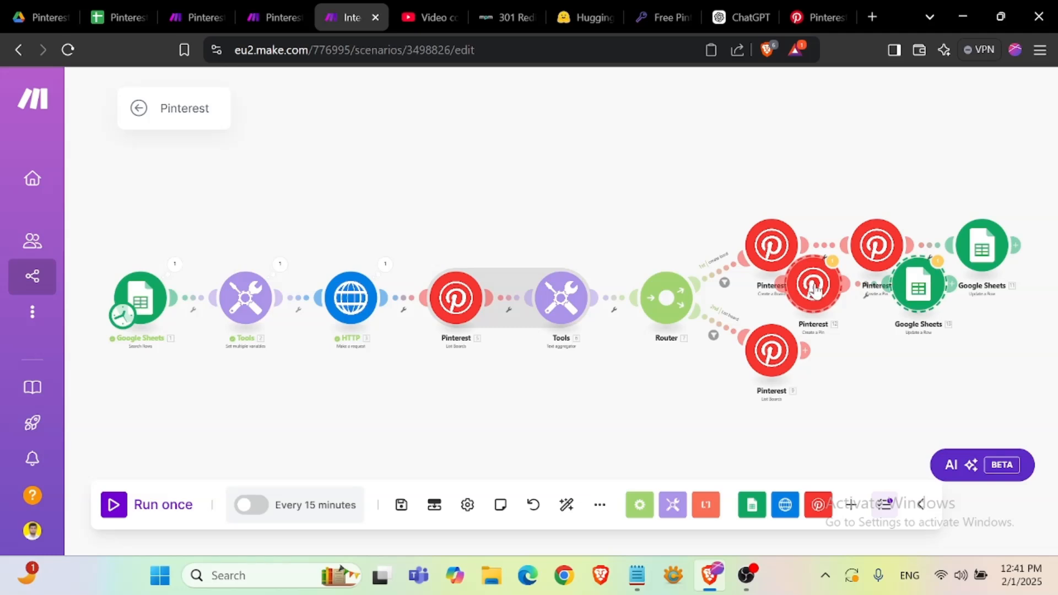
drag(814, 289, 889, 355)
drag(639, 395, 378, 373)
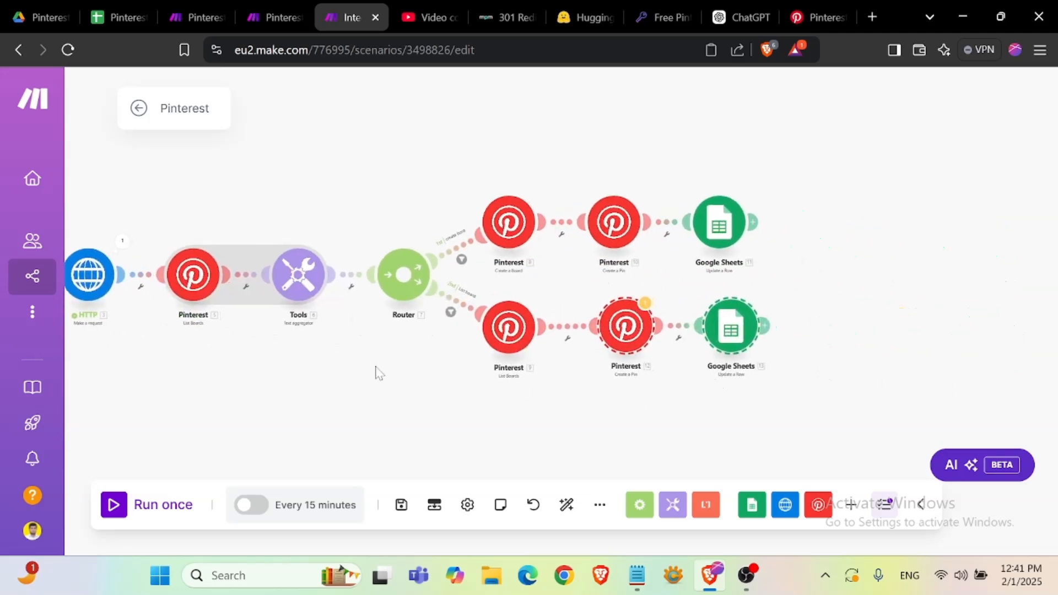
- Open the pasted Create a Pin module, replace its Board mapping with the List Boards module's ID, and save
click(679, 392)
click(627, 333)
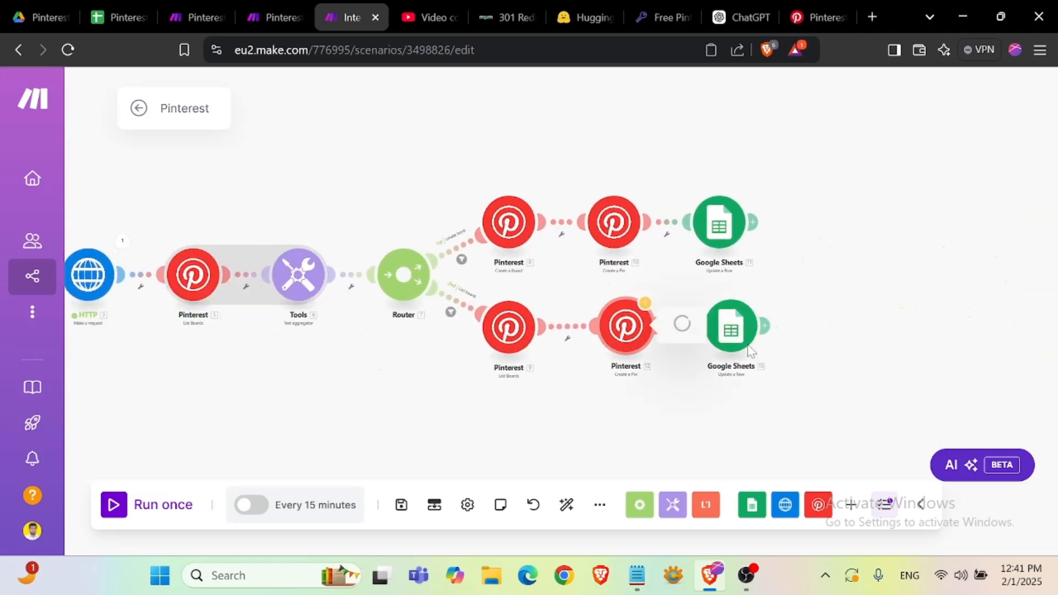
scroll(876, 341, down, 5)
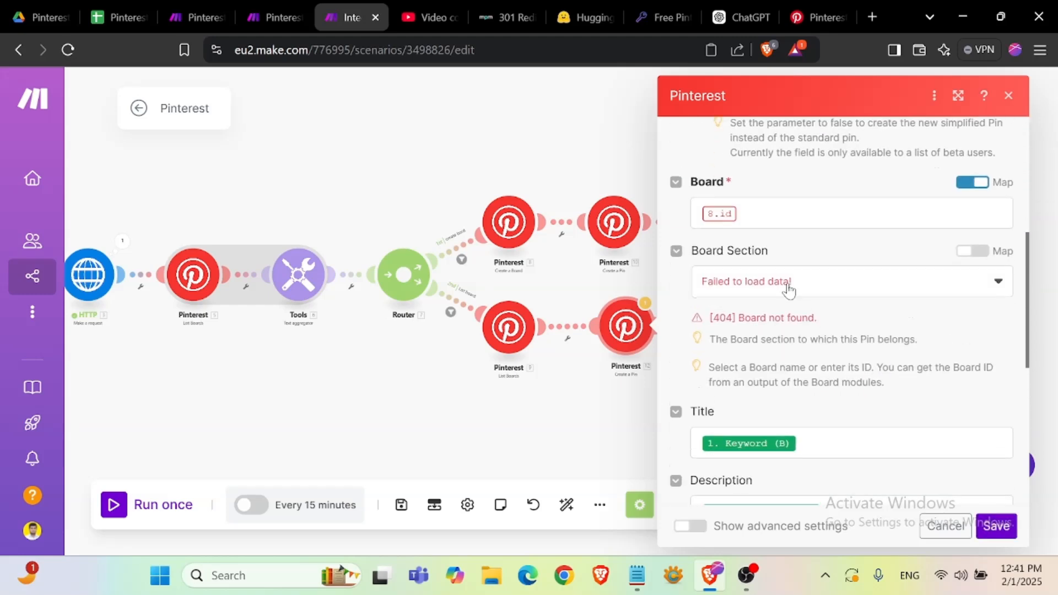
click(791, 226)
key(BackSpace)
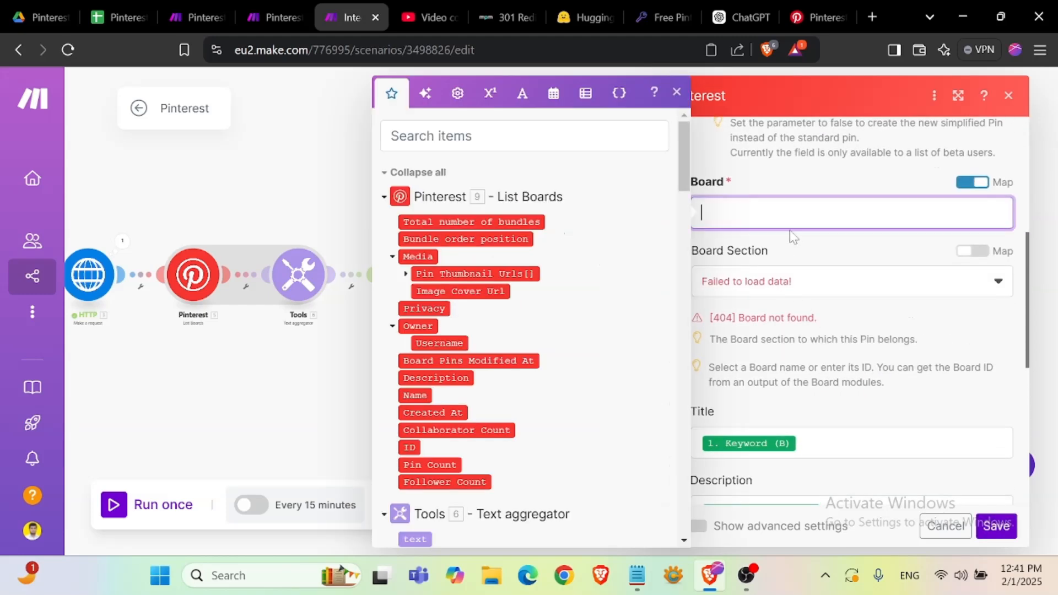
scroll(468, 308, down, 2)
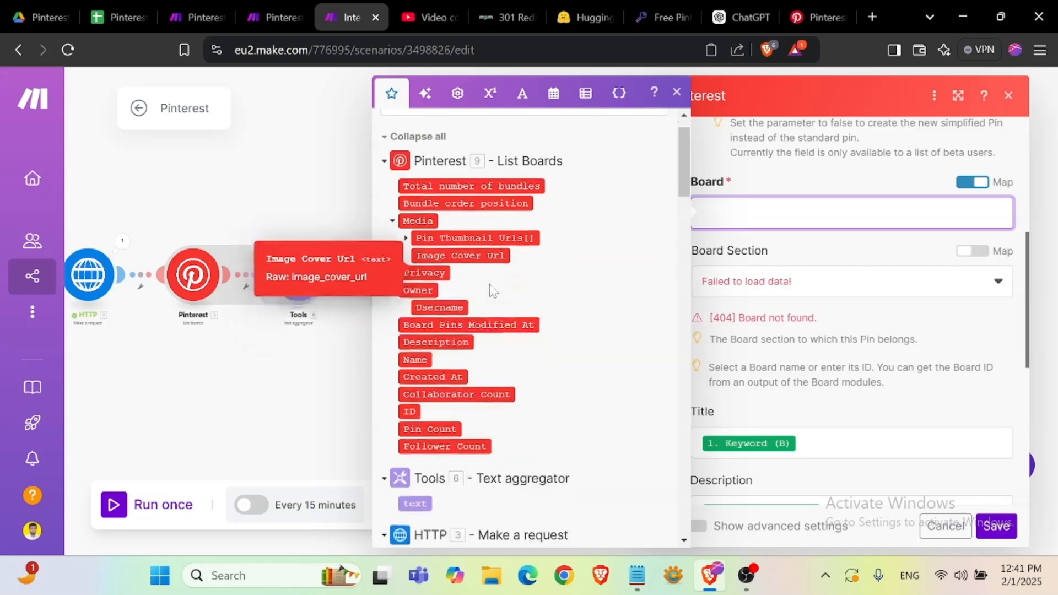
click(410, 365)
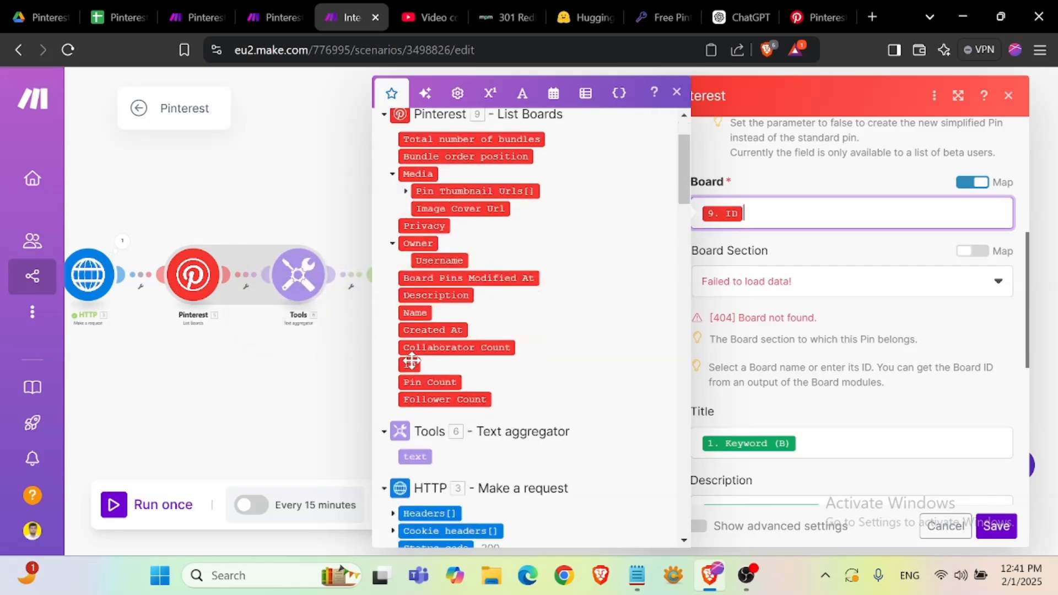
click(824, 246)
scroll(837, 359, down, 7)
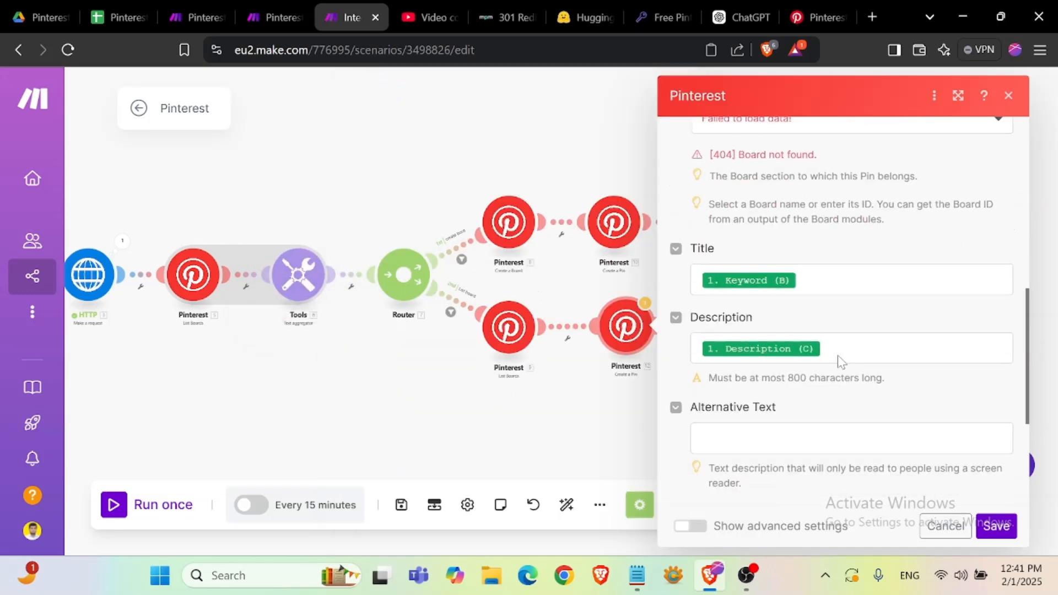
click(997, 525)
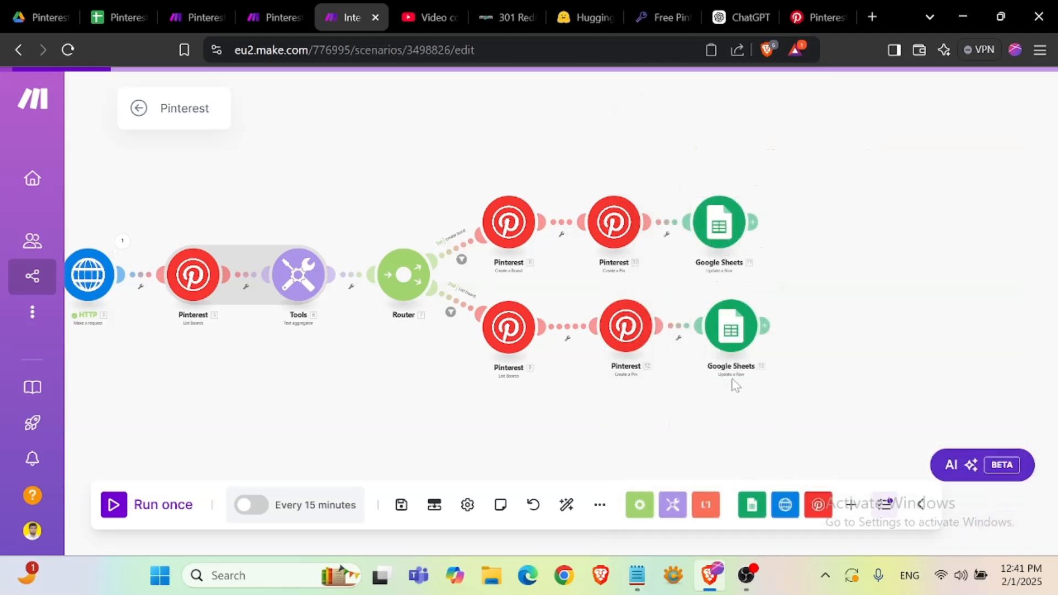
- Open the pasted Update a Row module to review its field values, then close it
click(731, 330)
scroll(543, 382, down, 10)
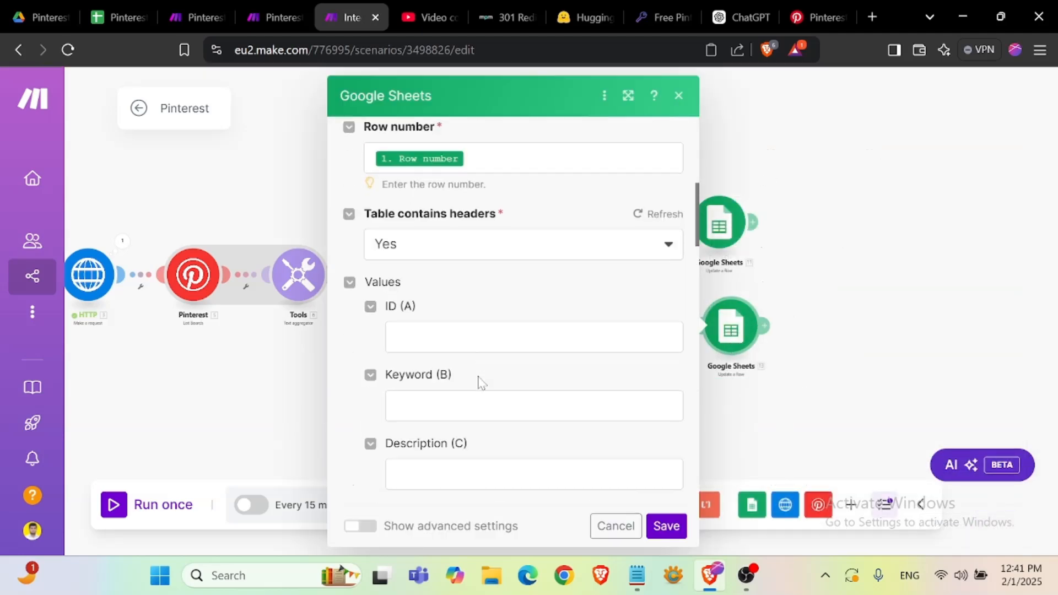
scroll(483, 376, up, 3)
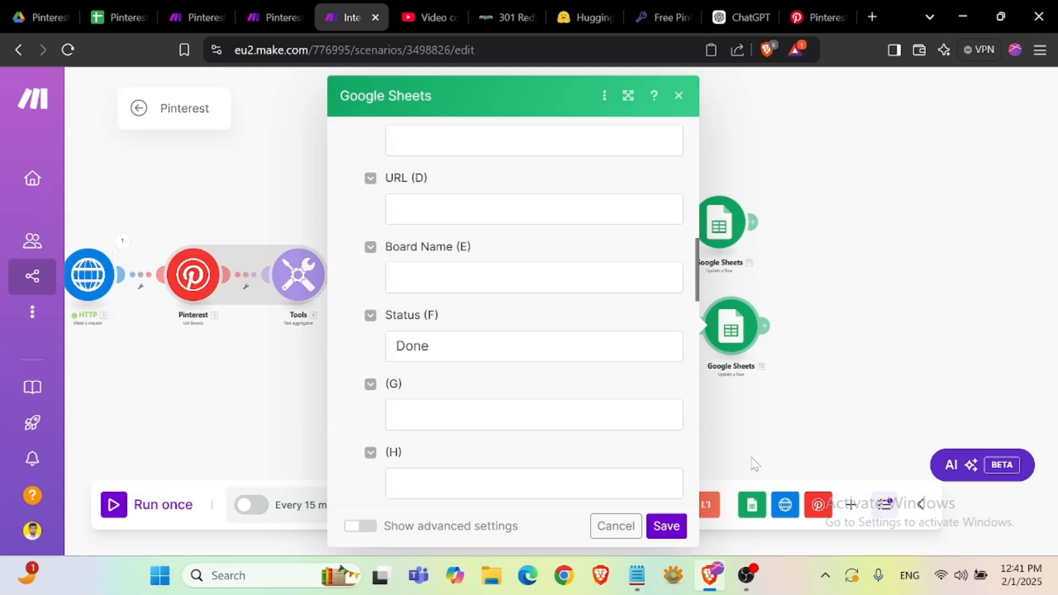
click(863, 392)
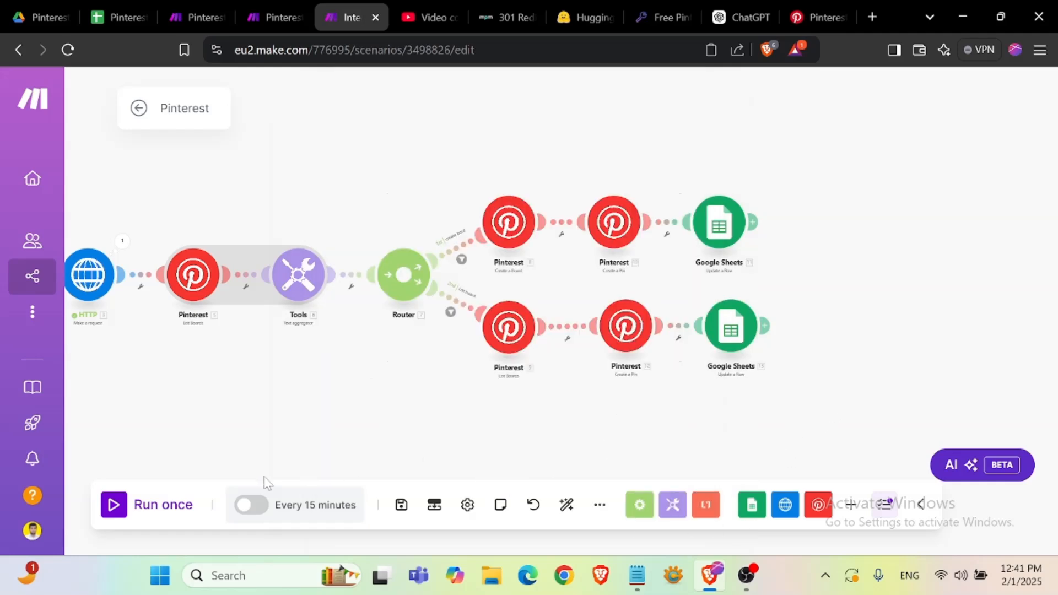
- Save the scenario and run it once
click(401, 505)
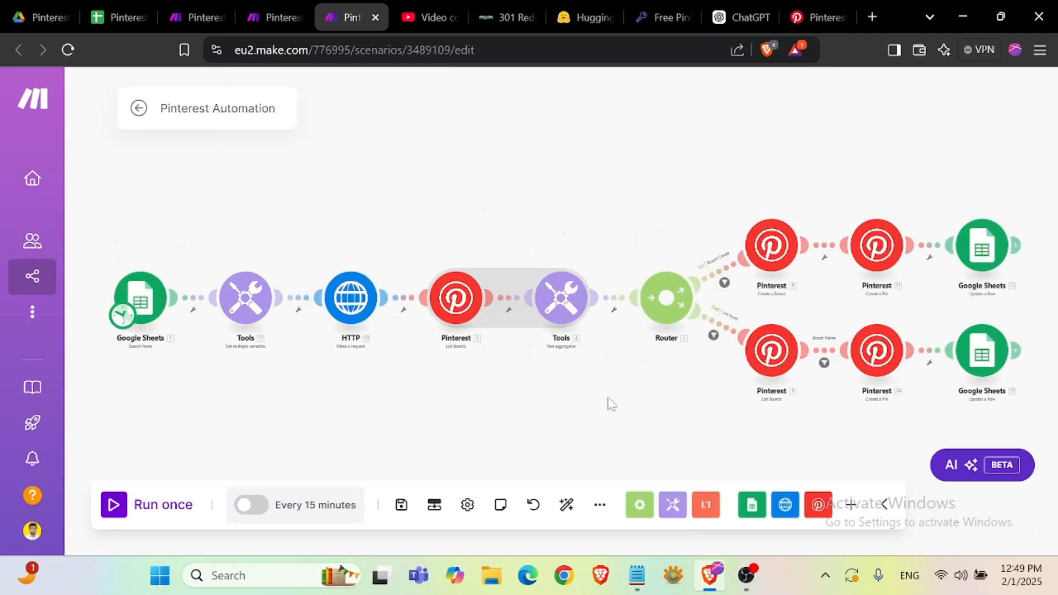
click(145, 505)
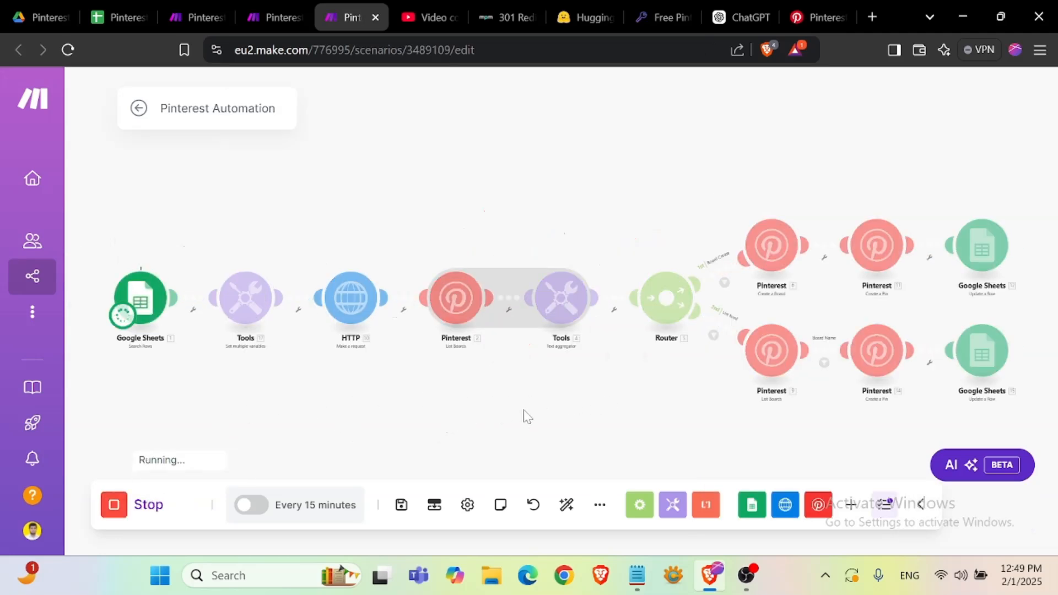
drag(570, 401, 527, 394)
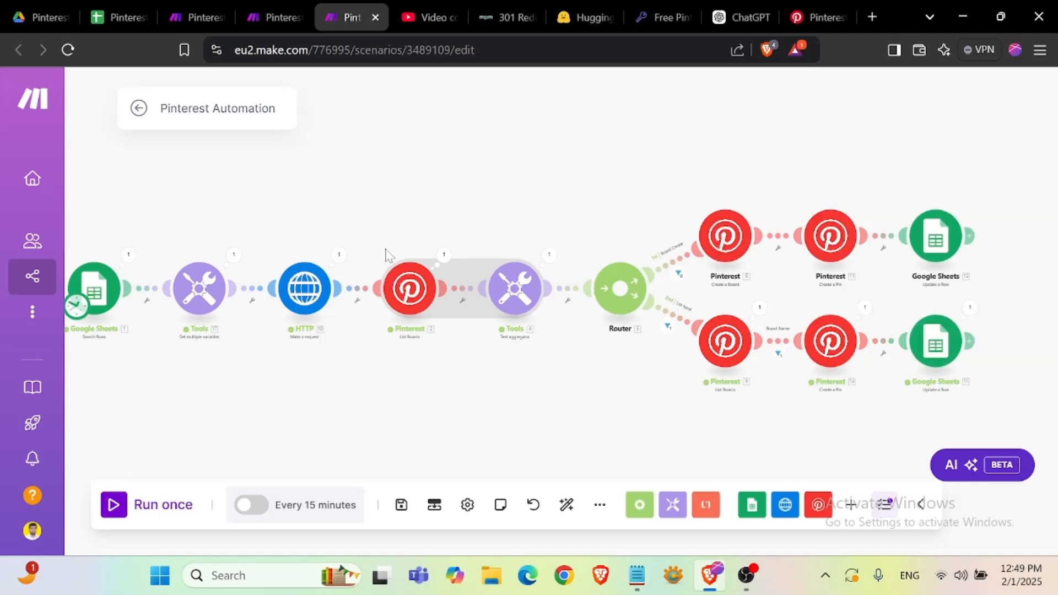
- Review the sheet's row statuses and the Pinterest profile's saved boards to check the run's results
click(115, 17)
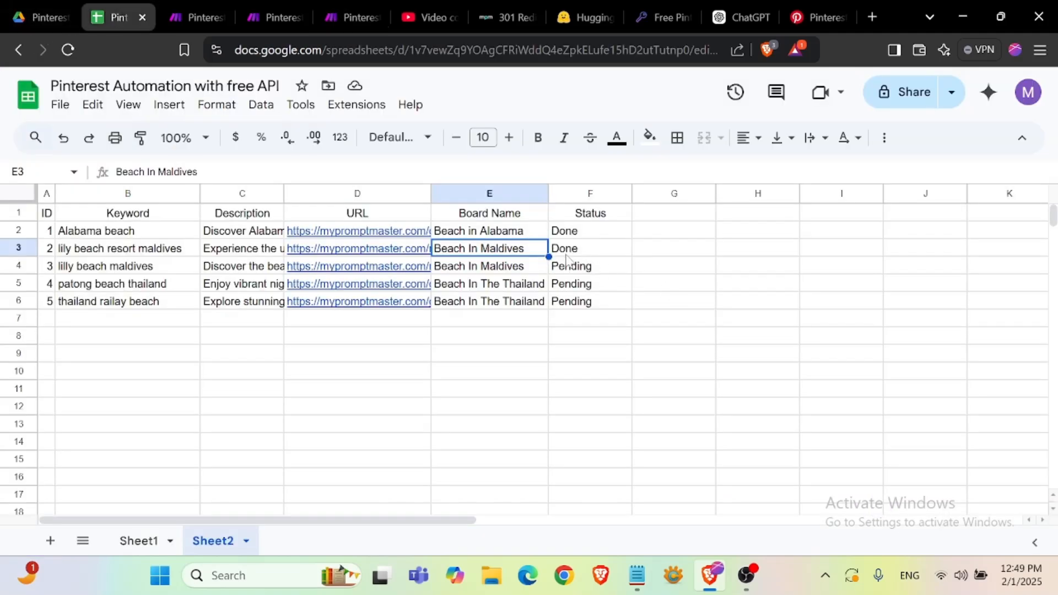
drag(49, 248, 584, 248)
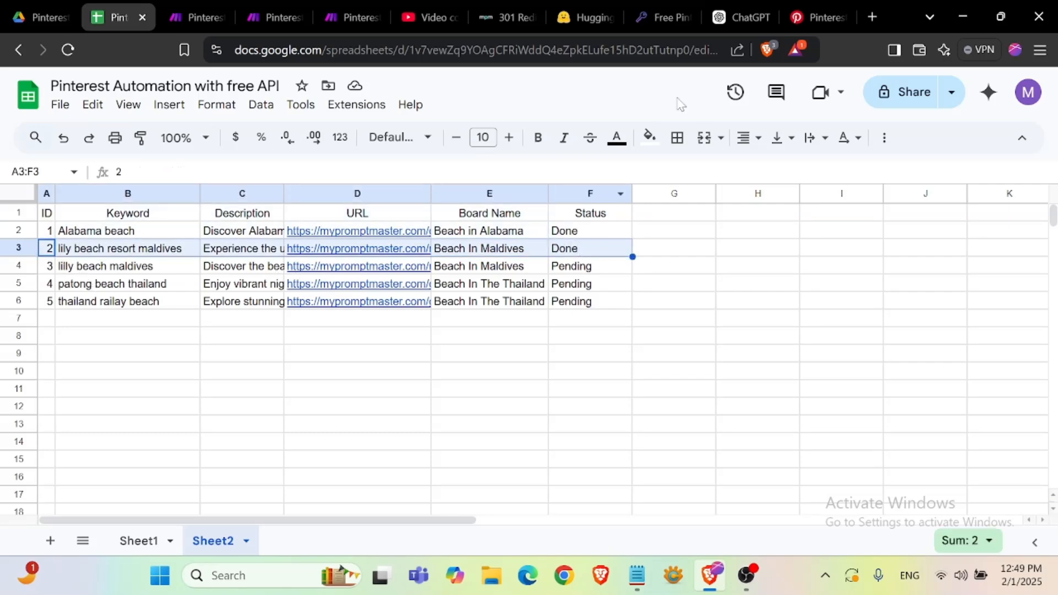
click(824, 16)
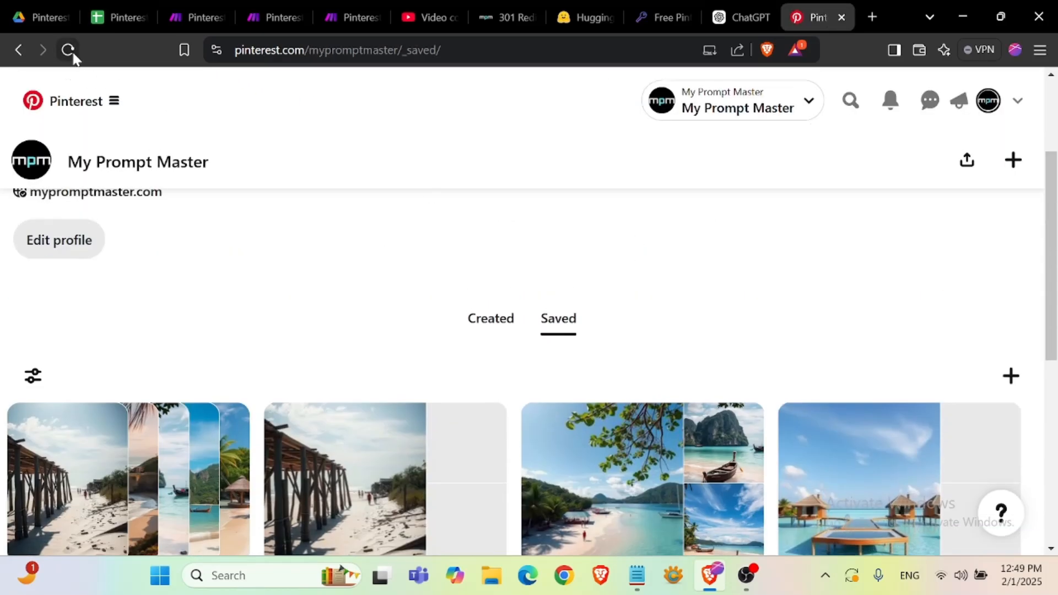
click(68, 50)
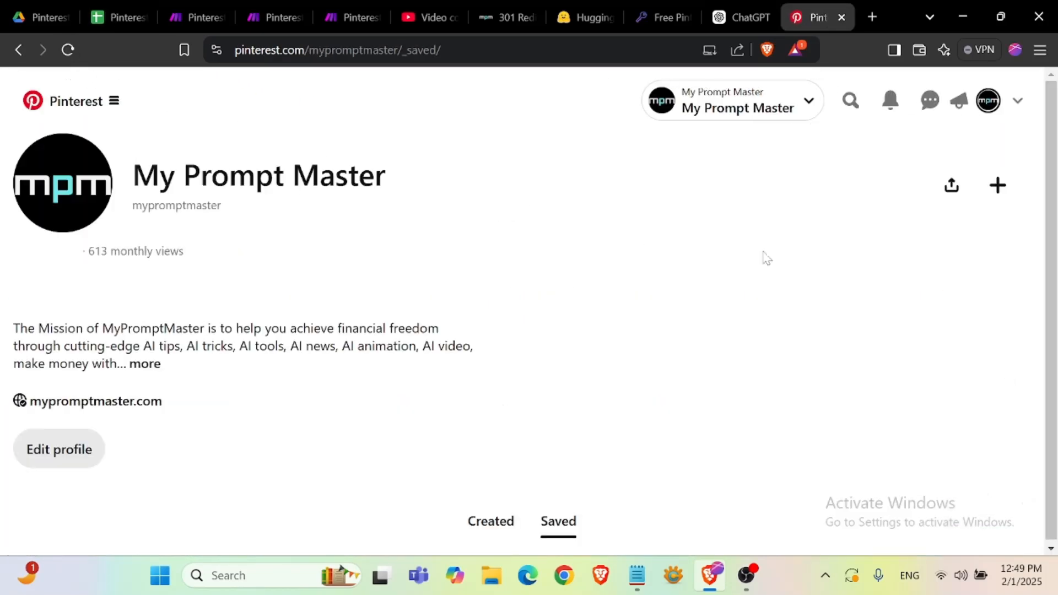
scroll(439, 300, down, 3)
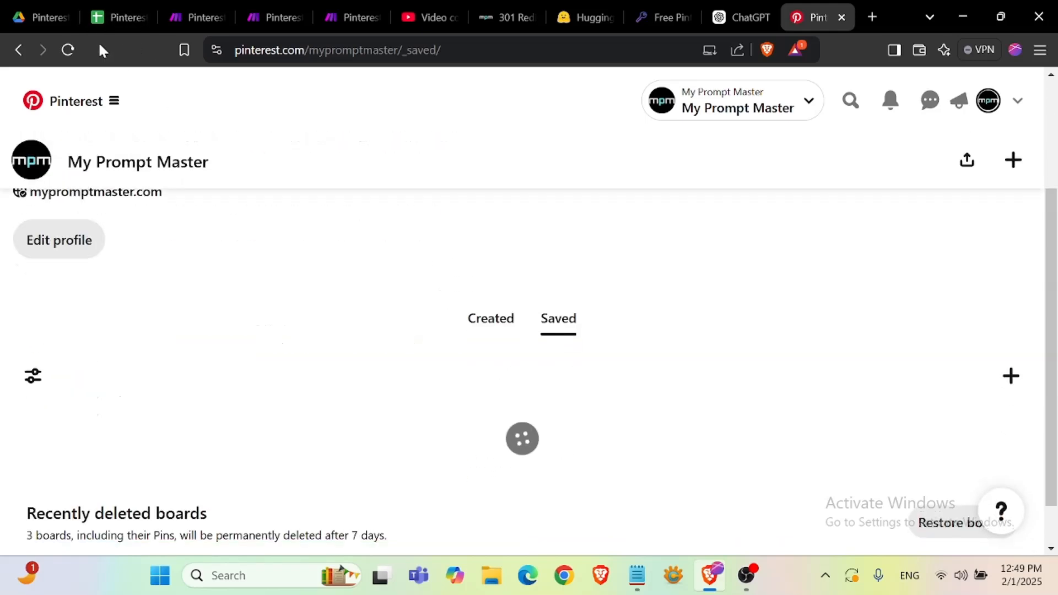
click(109, 15)
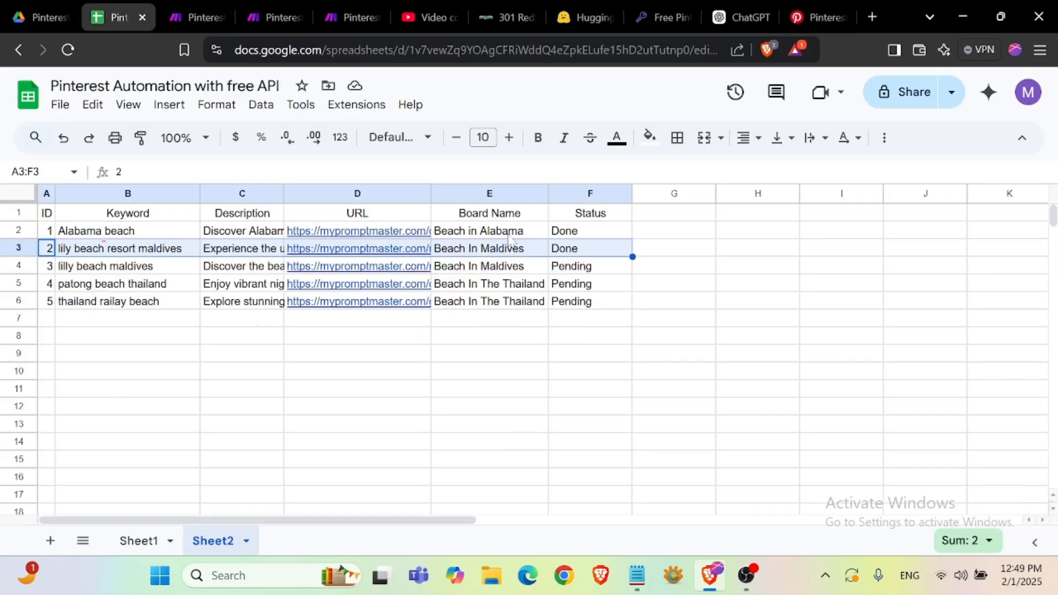
click(499, 255)
click(817, 17)
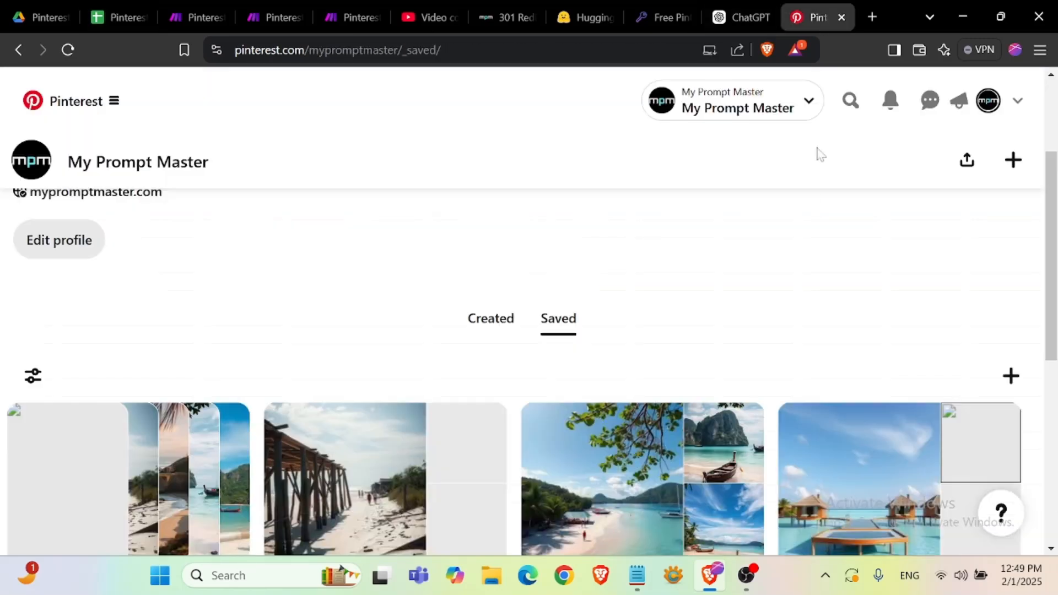
scroll(639, 363, down, 3)
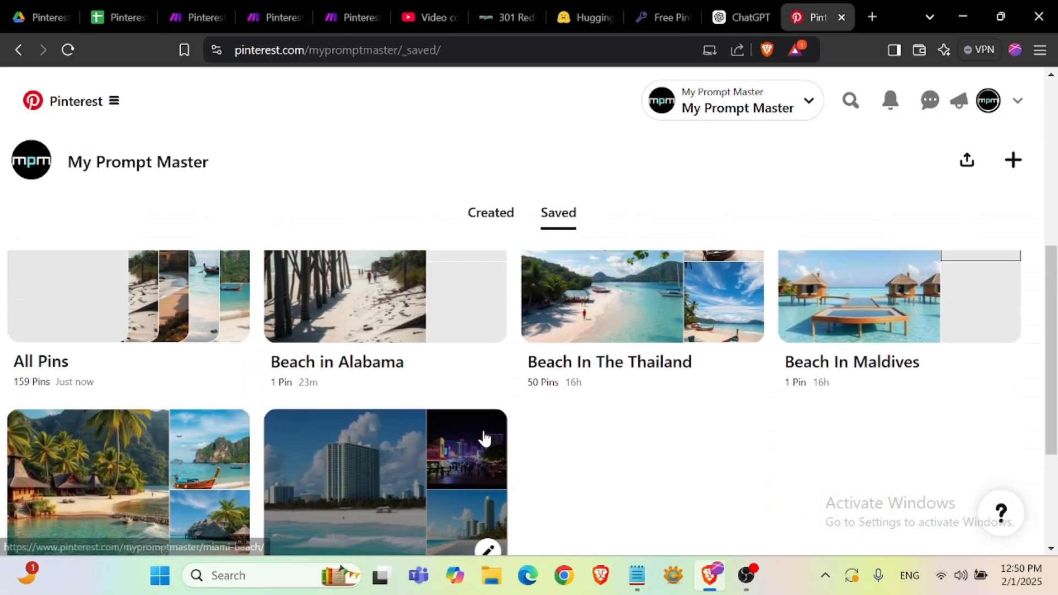
scroll(493, 430, down, 2)
scroll(493, 431, up, 2)
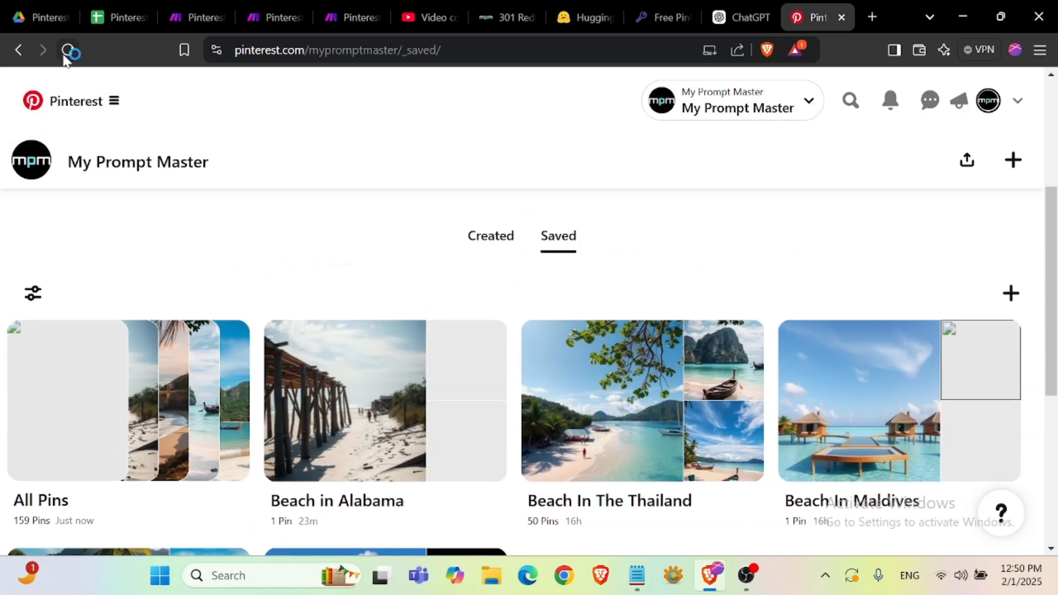
click(68, 49)
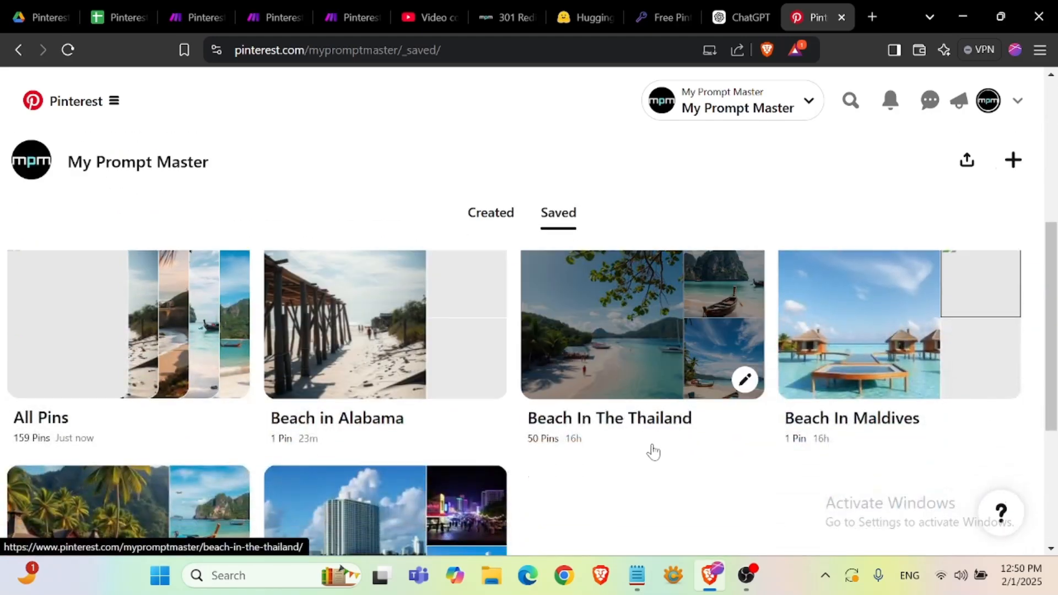
scroll(653, 449, down, 1)
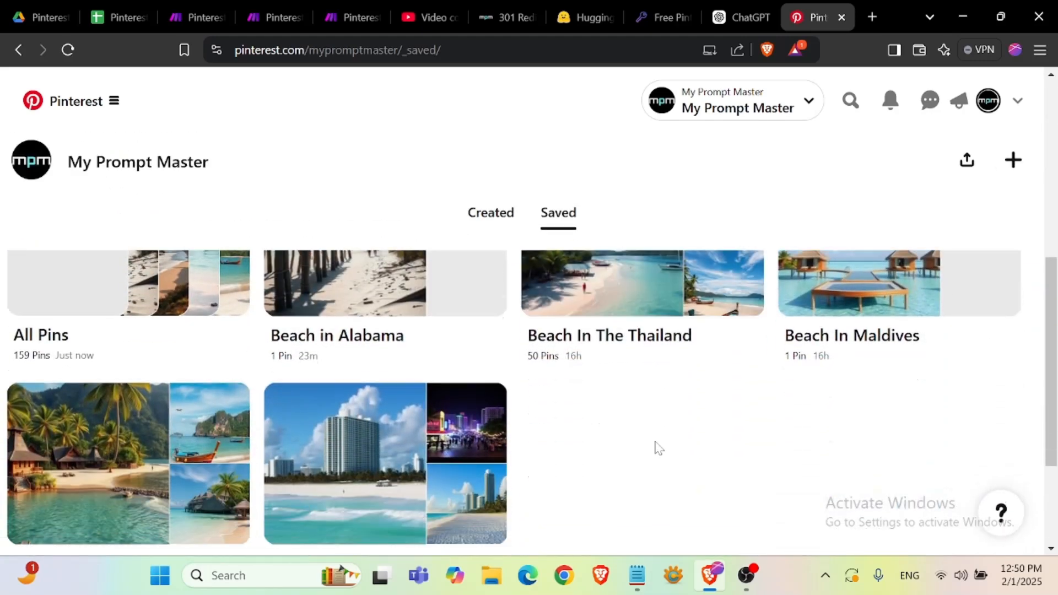
scroll(656, 448, down, 1)
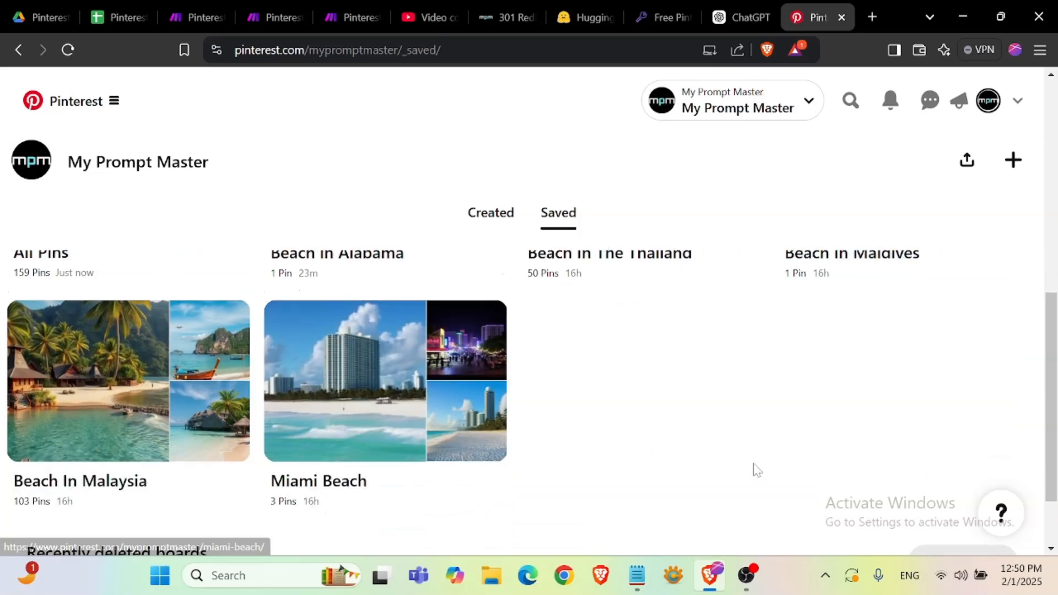
scroll(854, 424, up, 2)
- Open the Beach In Maldives board and inspect its pins
click(926, 343)
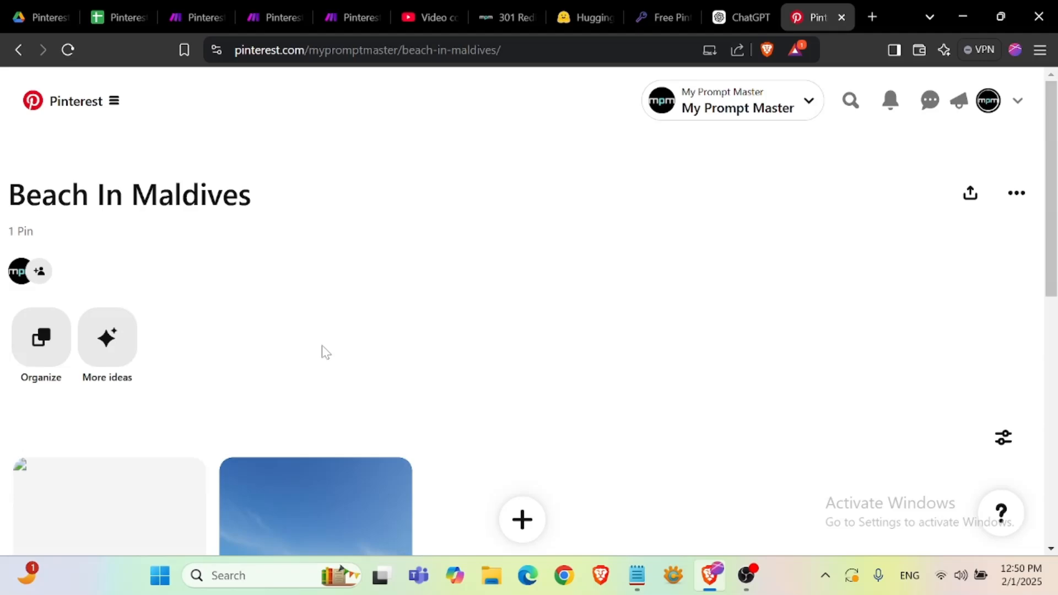
scroll(323, 347, down, 5)
scroll(35, 324, up, 3)
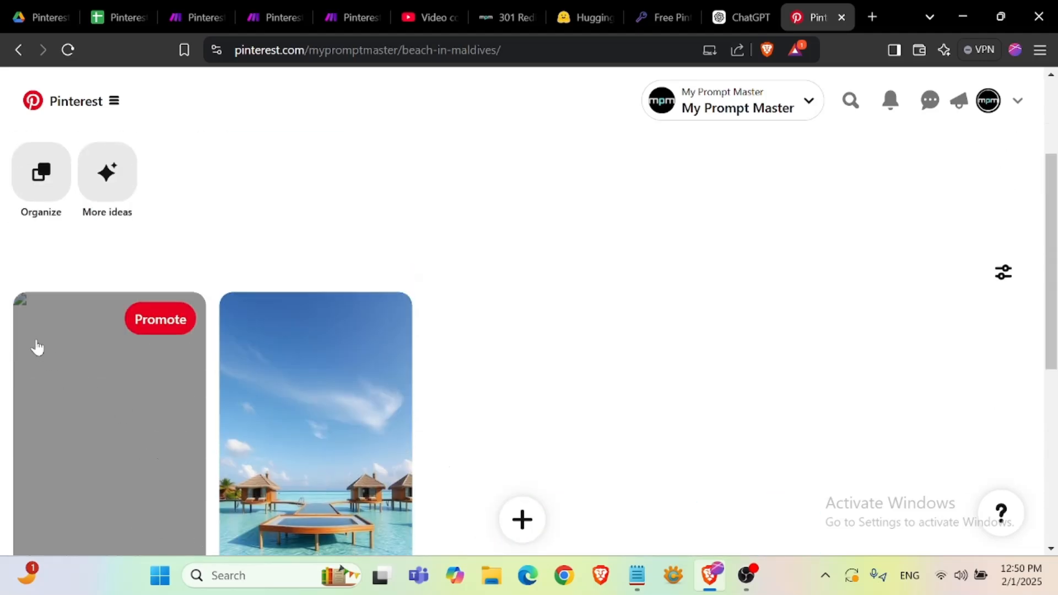
scroll(374, 341, down, 5)
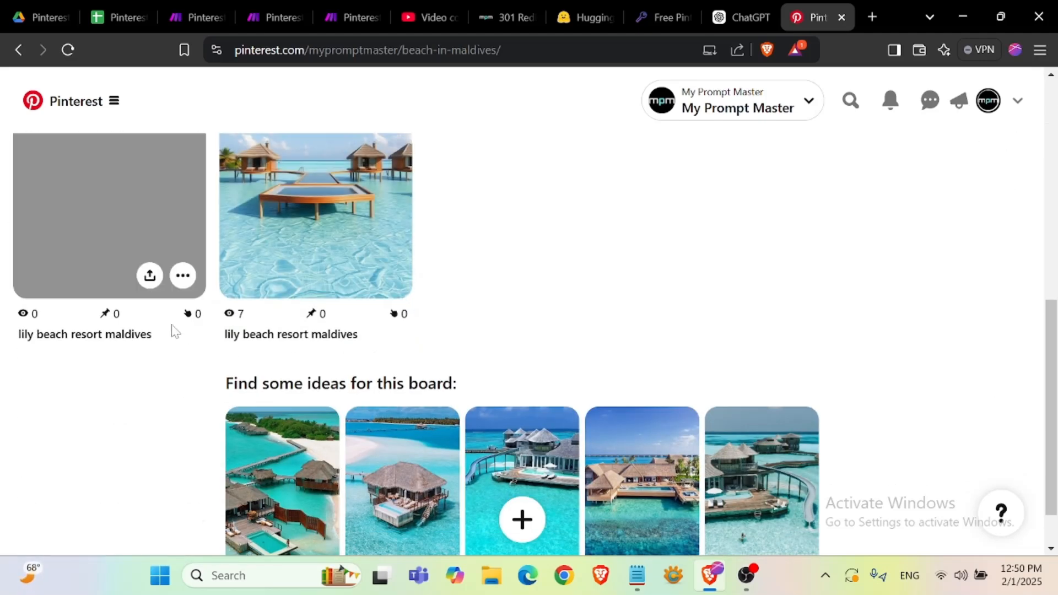
scroll(108, 340, up, 4)
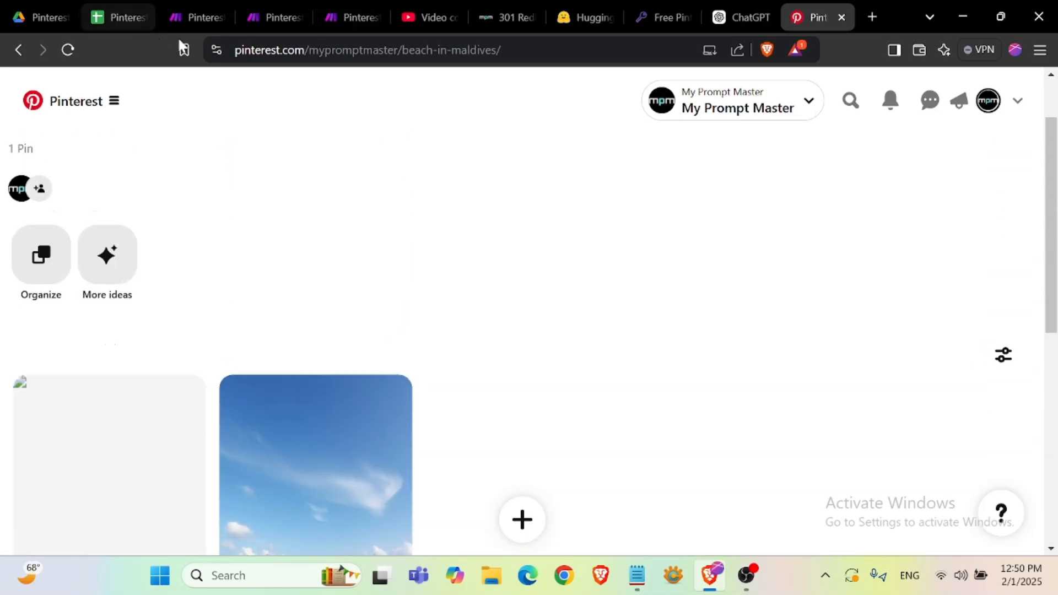
- Check the next pending row in the sheet and run the scenario once again
click(344, 18)
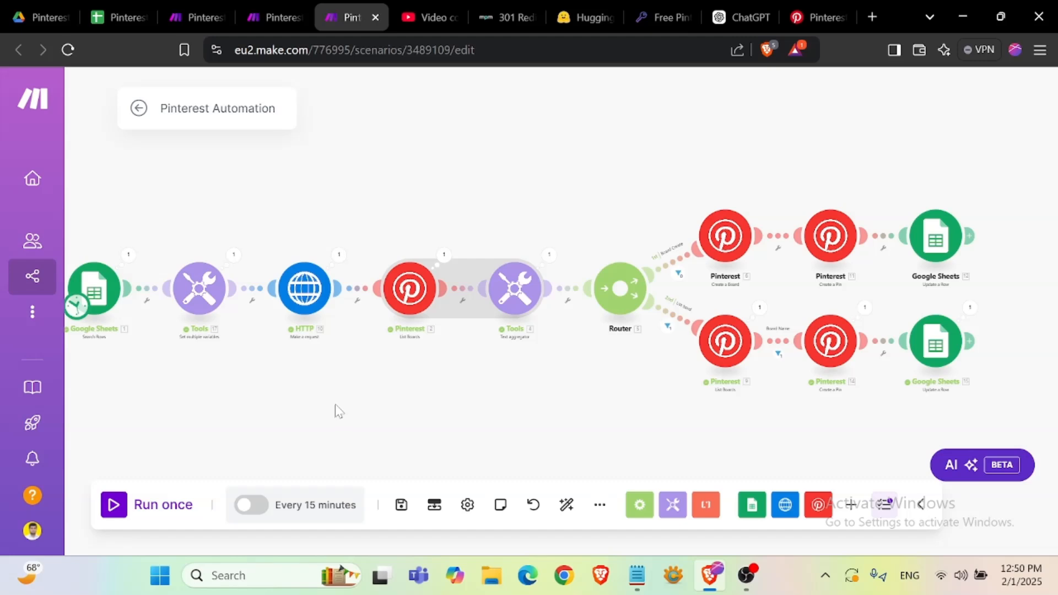
click(115, 17)
click(108, 266)
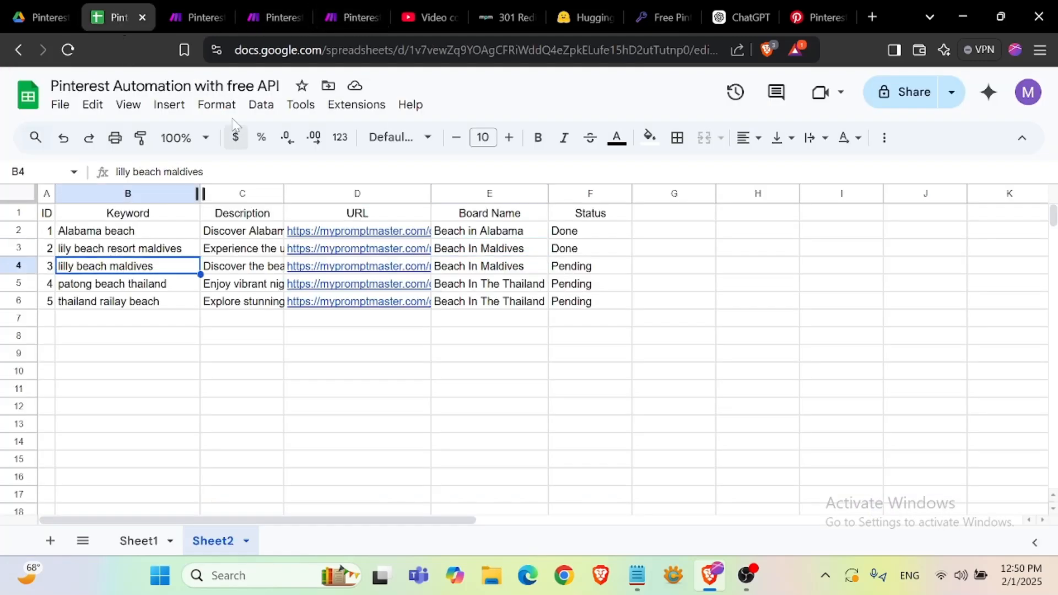
click(344, 16)
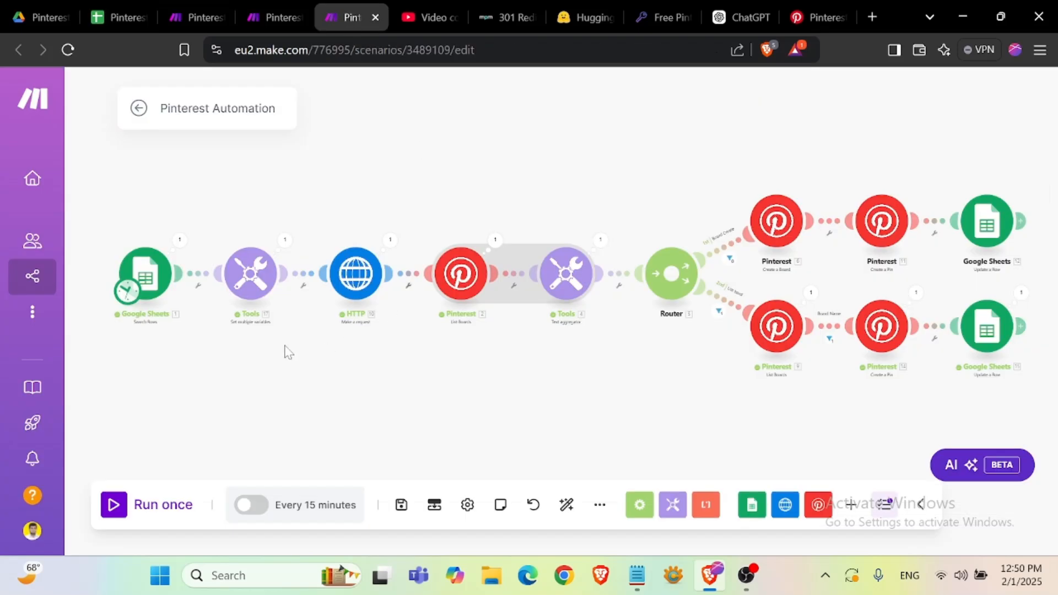
click(140, 507)
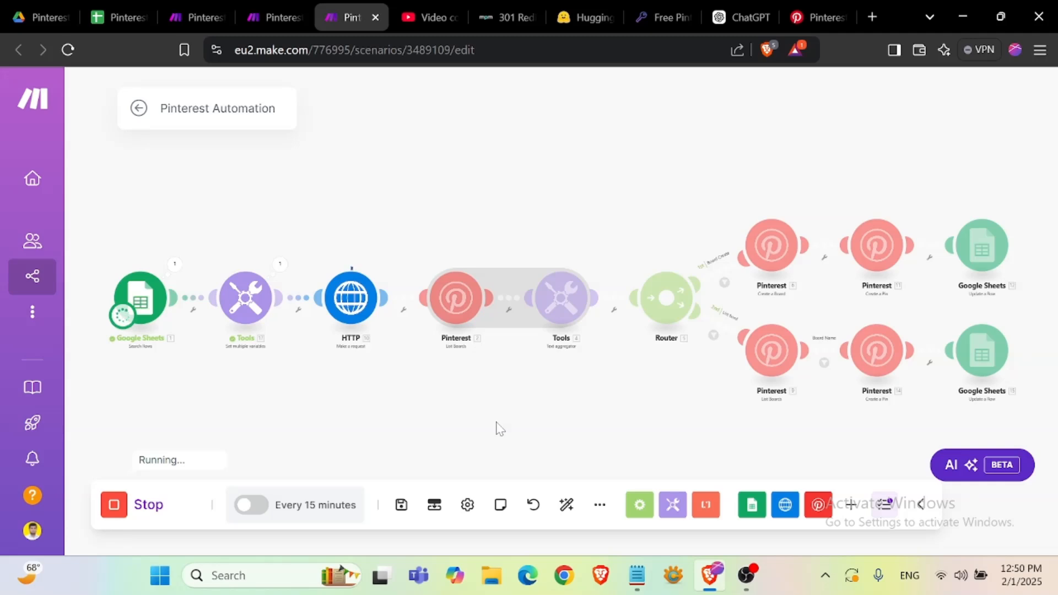
- Follow the run's progress across the scenario's modules and the sheet row being processed
click(111, 16)
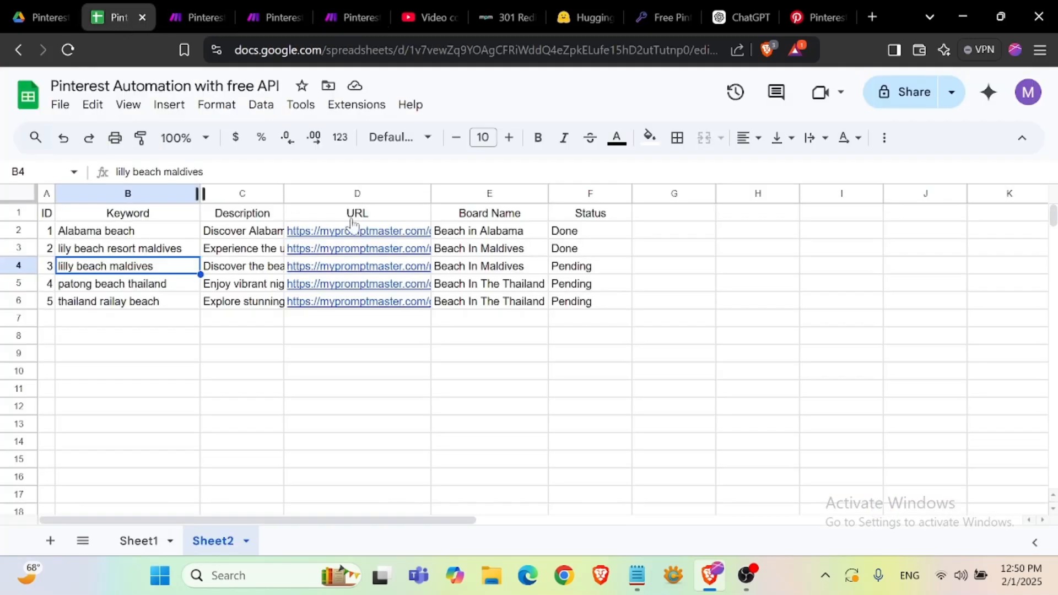
click(491, 270)
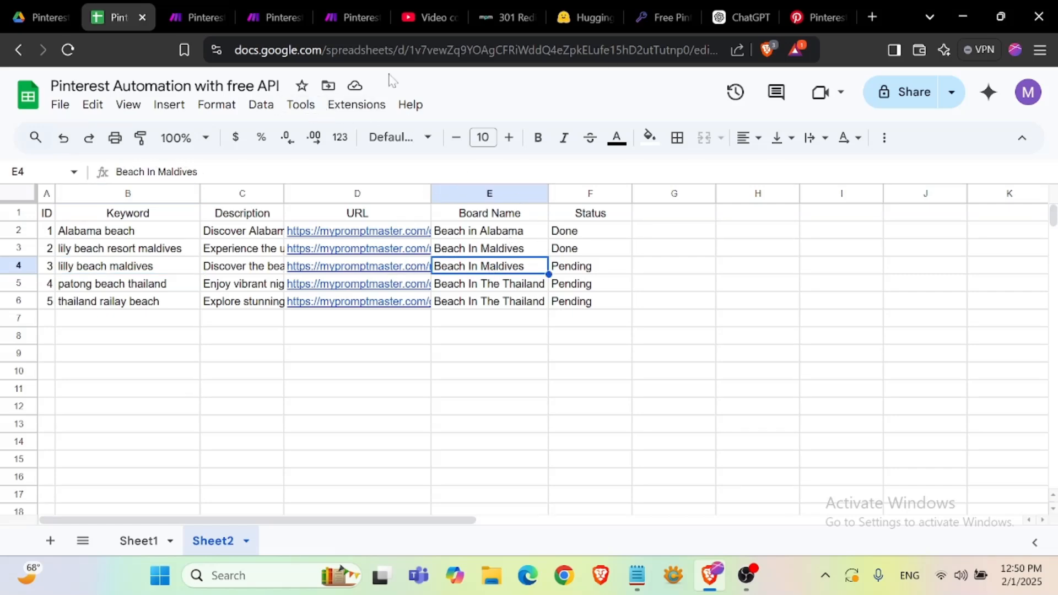
click(336, 17)
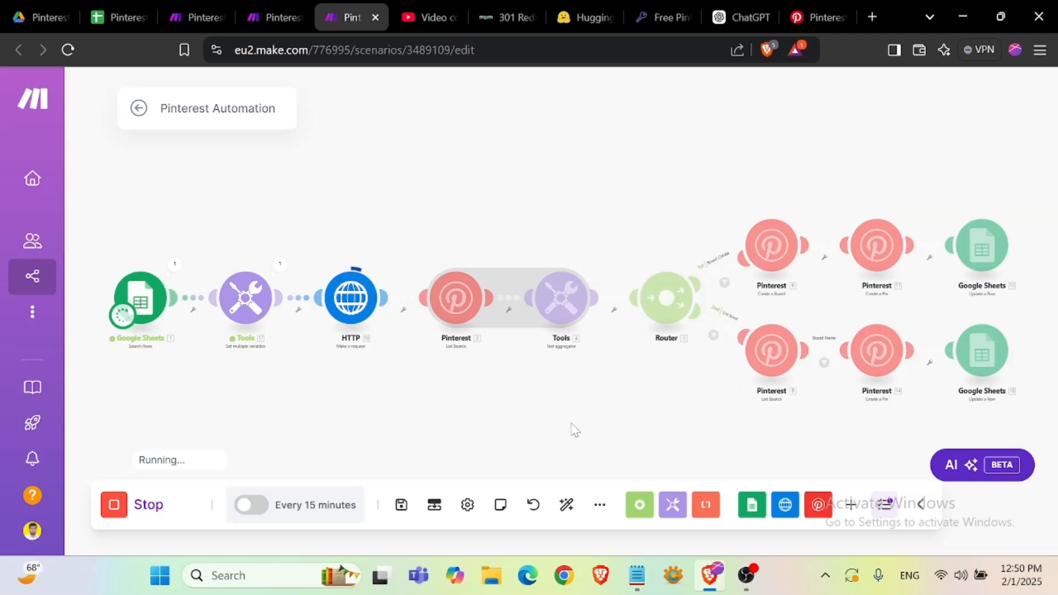
scroll(580, 423, up, 2)
drag(420, 408, 473, 416)
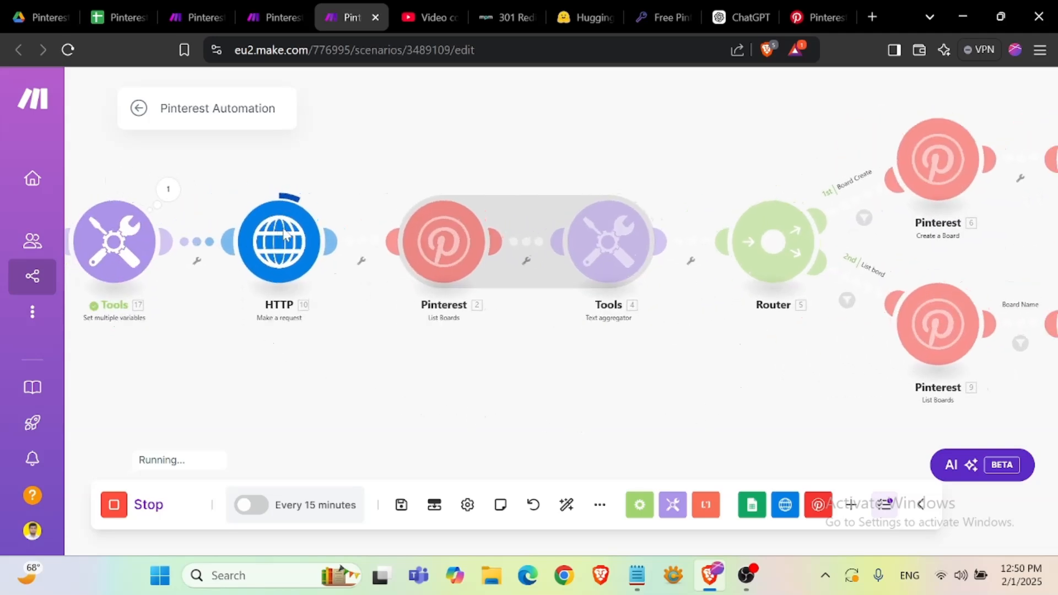
drag(656, 368, 558, 382)
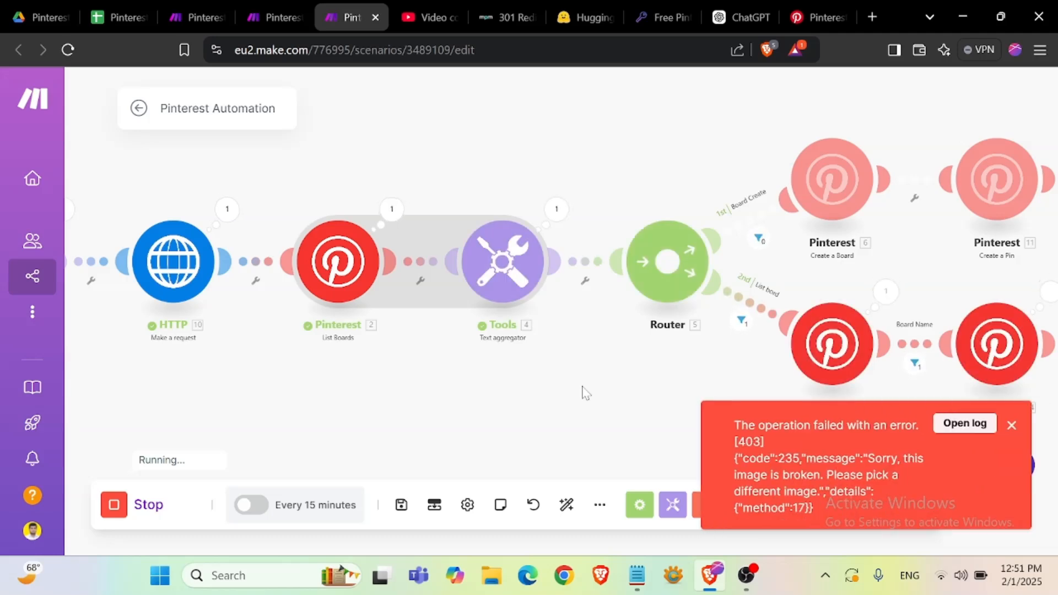
drag(663, 378, 455, 349)
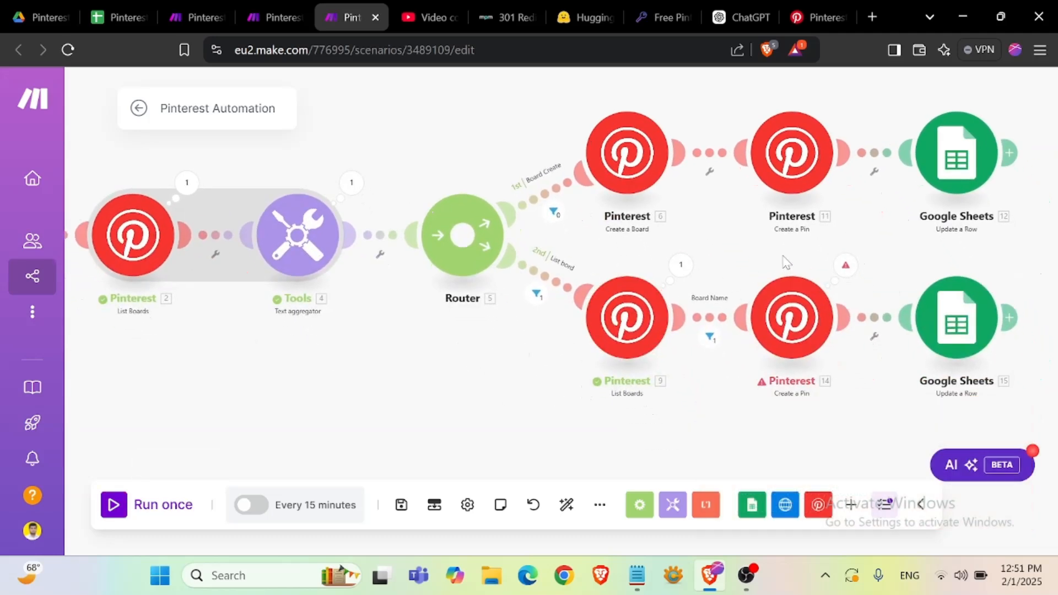
- Open the error details on the second route's Create a Pin module, then close them
click(845, 267)
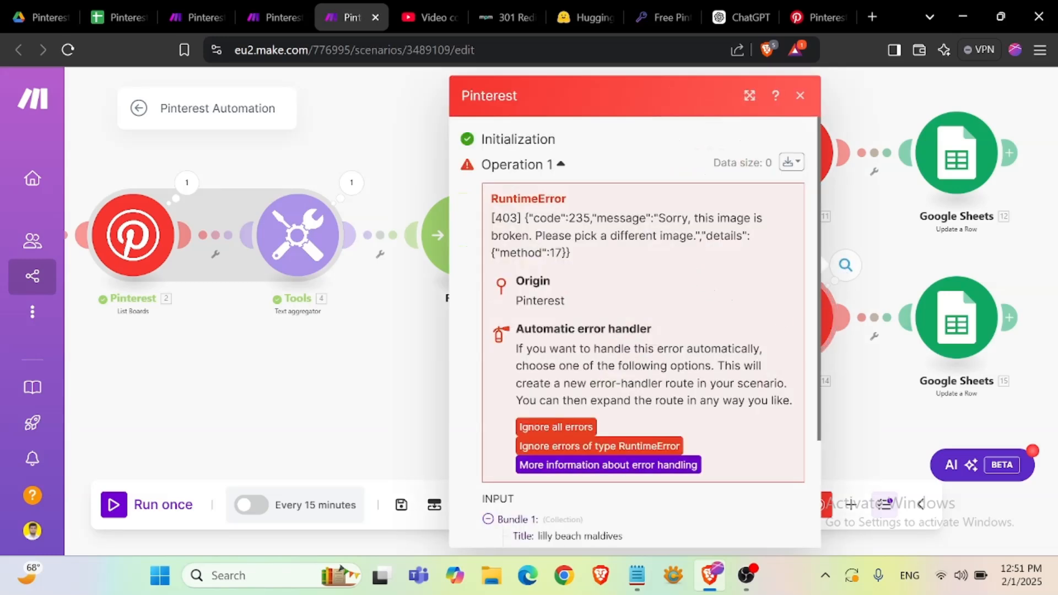
click(799, 98)
- Set the Status of the lilly beach maldives row to Done in the sheet
click(114, 18)
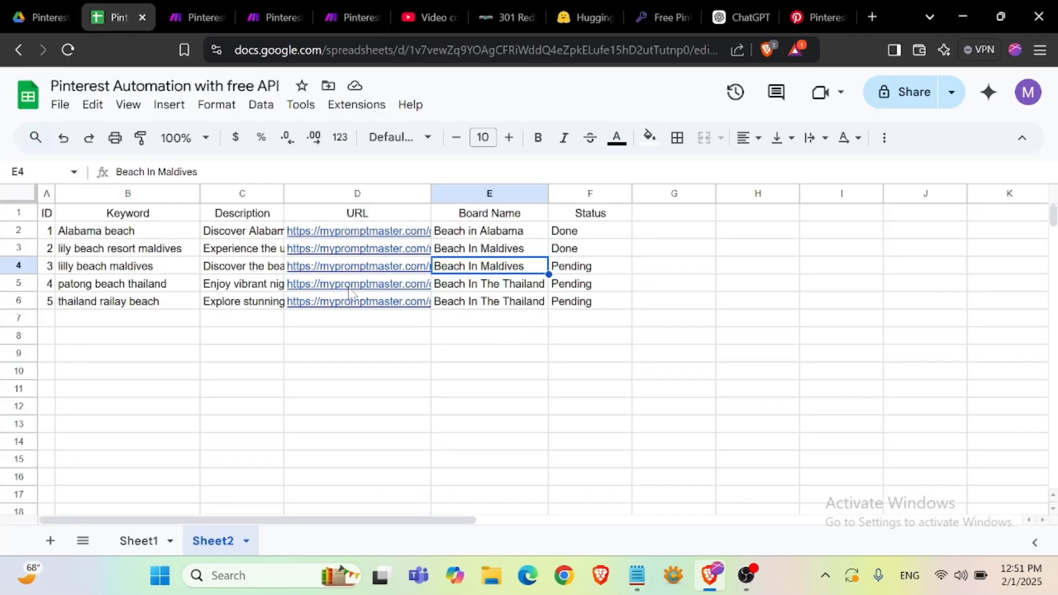
click(579, 272)
text(D)
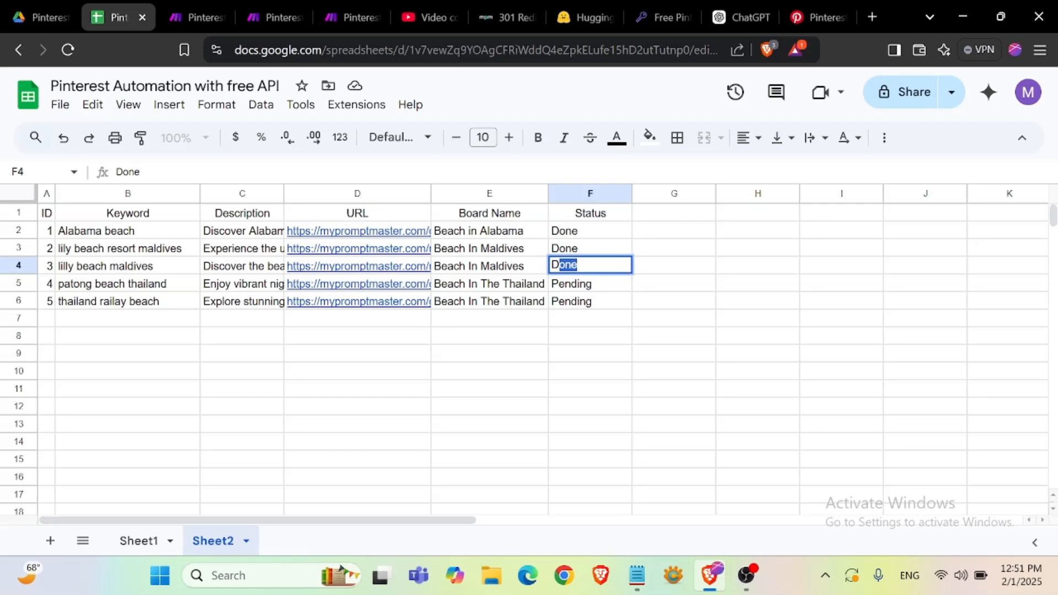
key(Return)
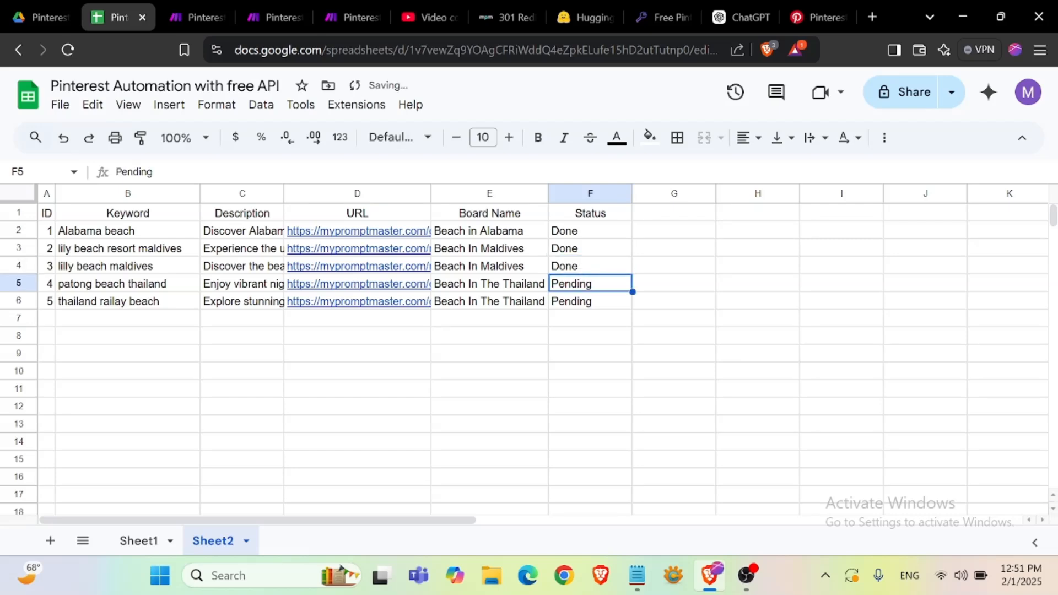
click(346, 17)
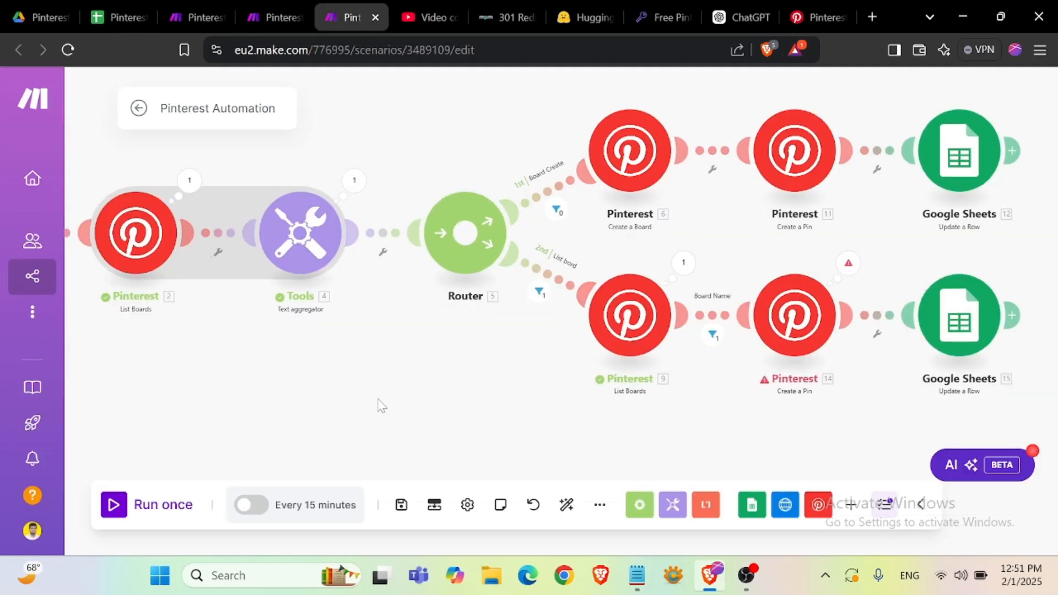
drag(330, 411, 566, 397)
drag(371, 387, 591, 383)
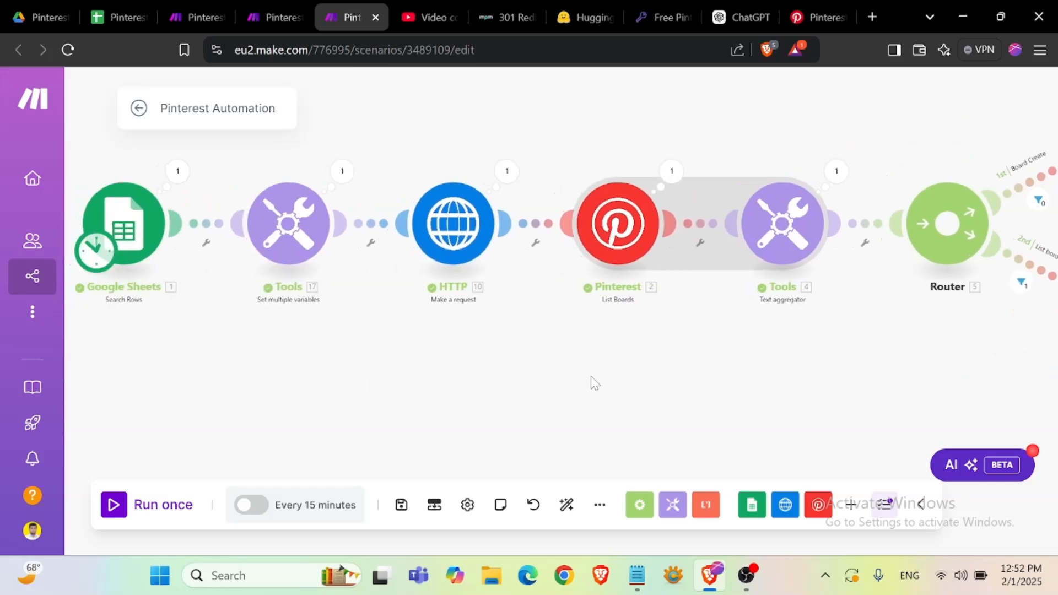
- Run the scenario once again
drag(408, 410, 487, 402)
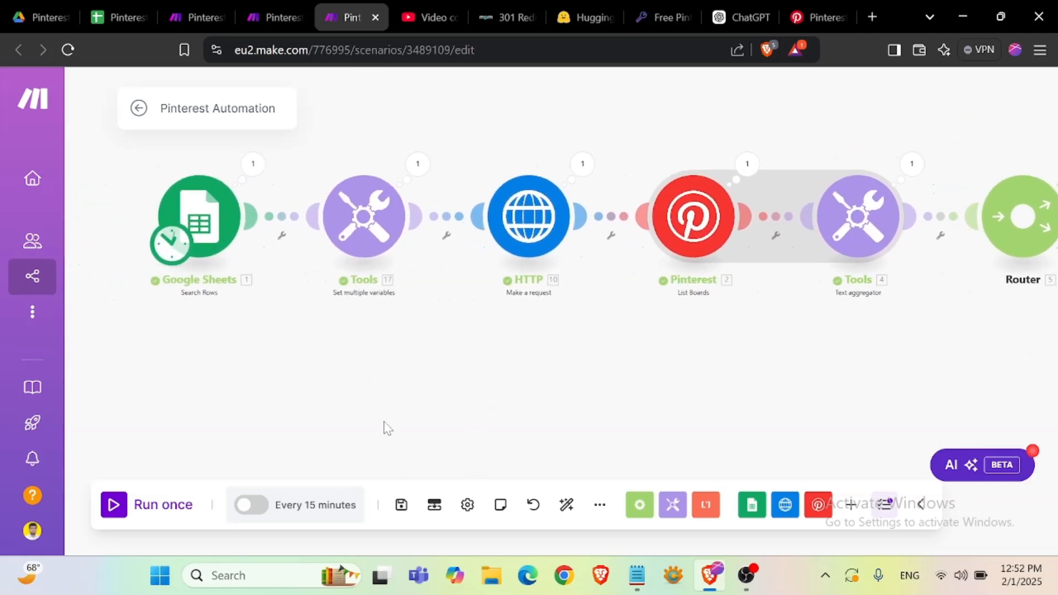
click(124, 507)
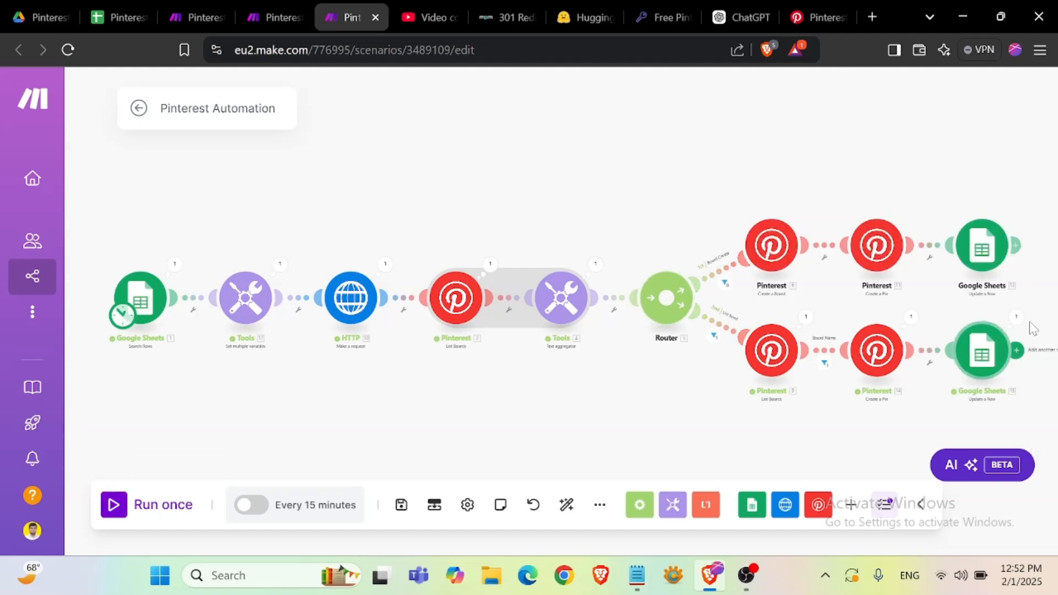
- Check the sheet's row statuses and the pins posted on the Beach In Maldives Pinterest board
click(110, 18)
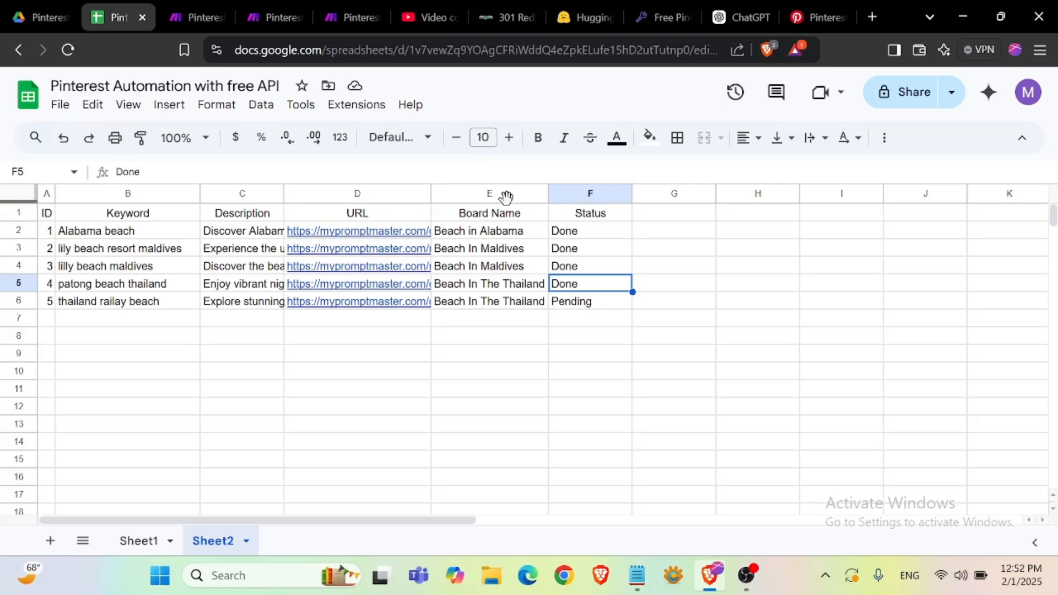
click(813, 18)
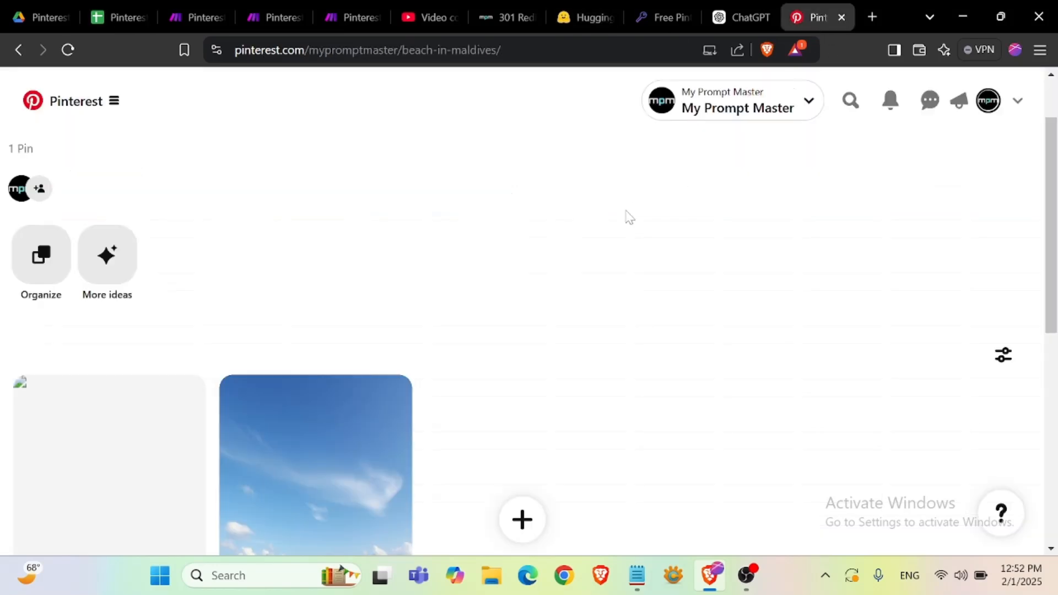
click(67, 50)
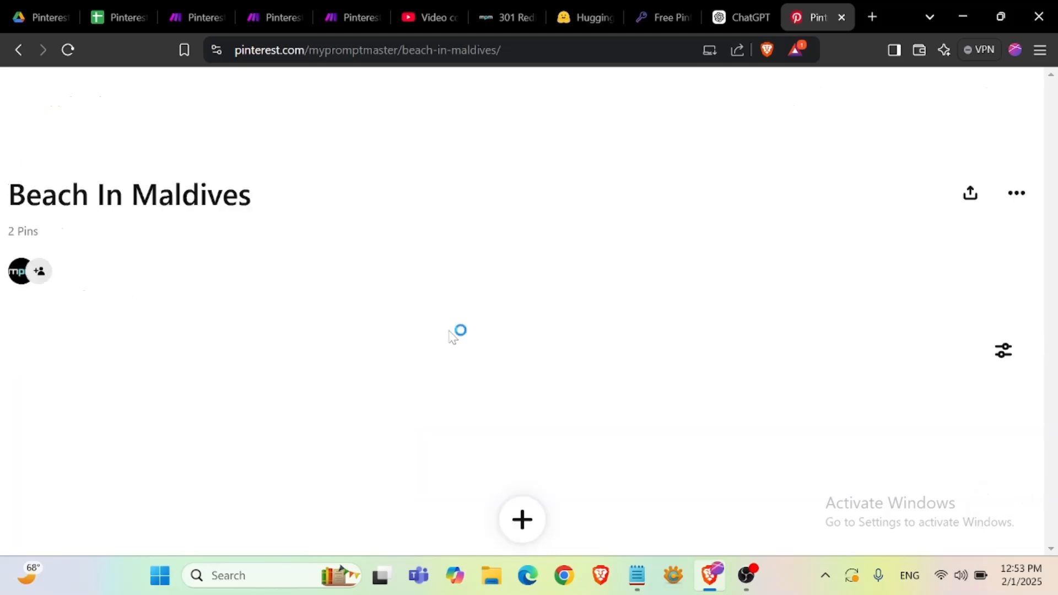
scroll(453, 337, down, 4)
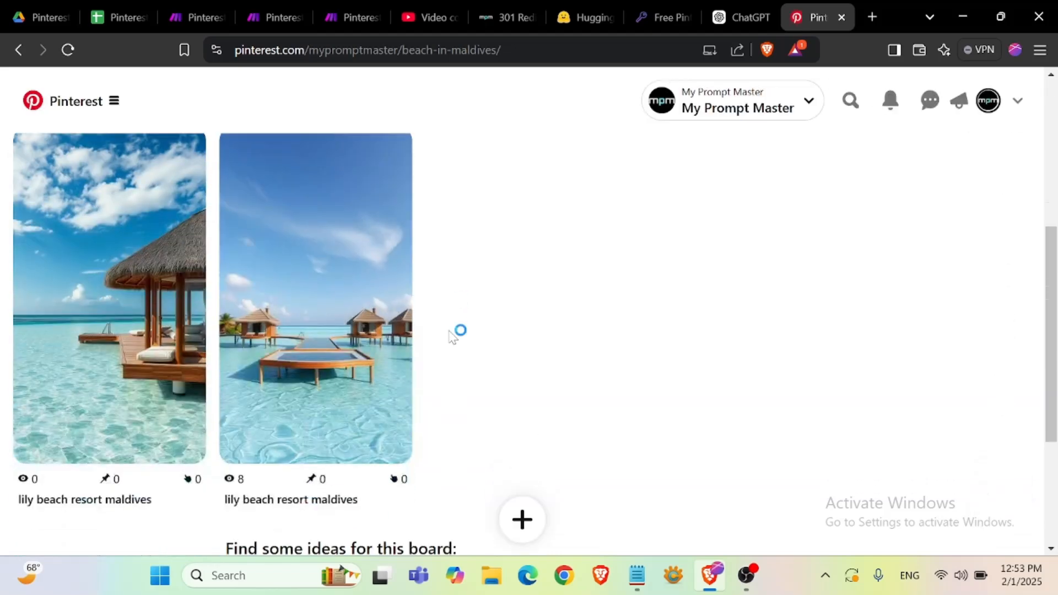
scroll(331, 394, up, 3)
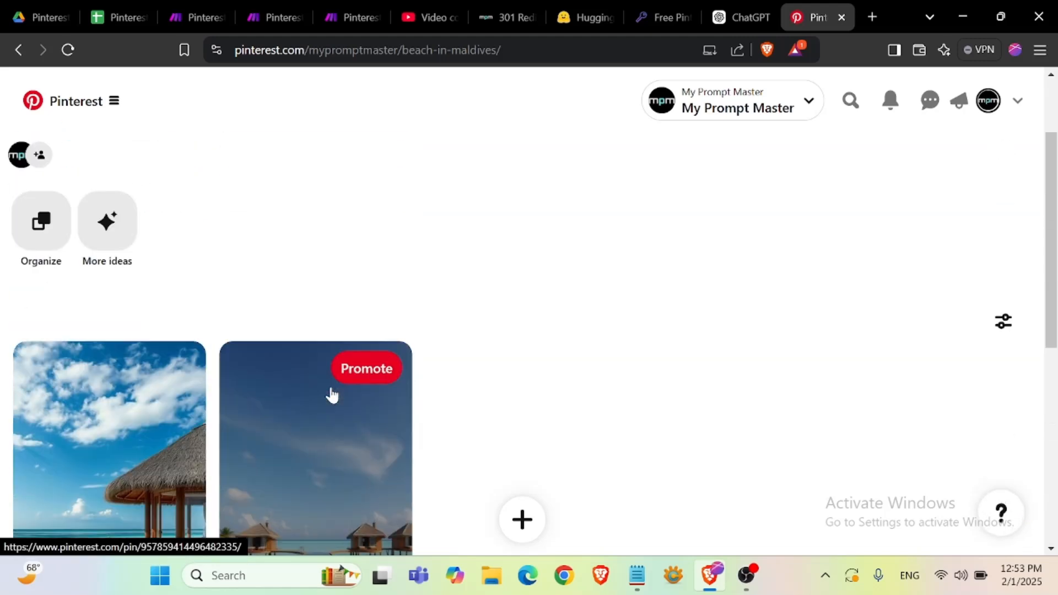
scroll(332, 395, up, 2)
click(118, 11)
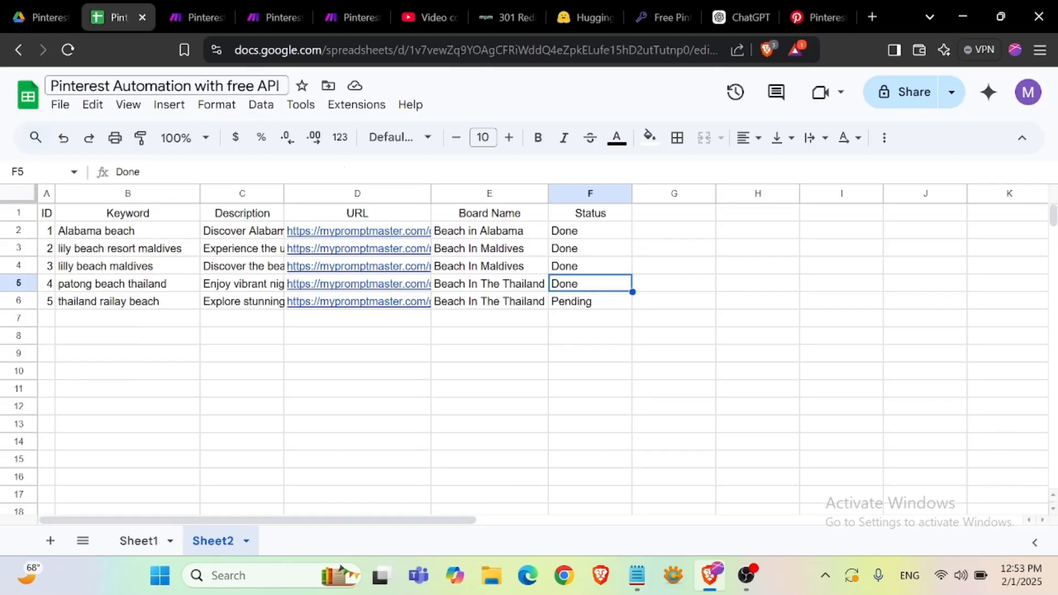
- Review the whole scenario's modules and both router routes on the canvas
click(347, 17)
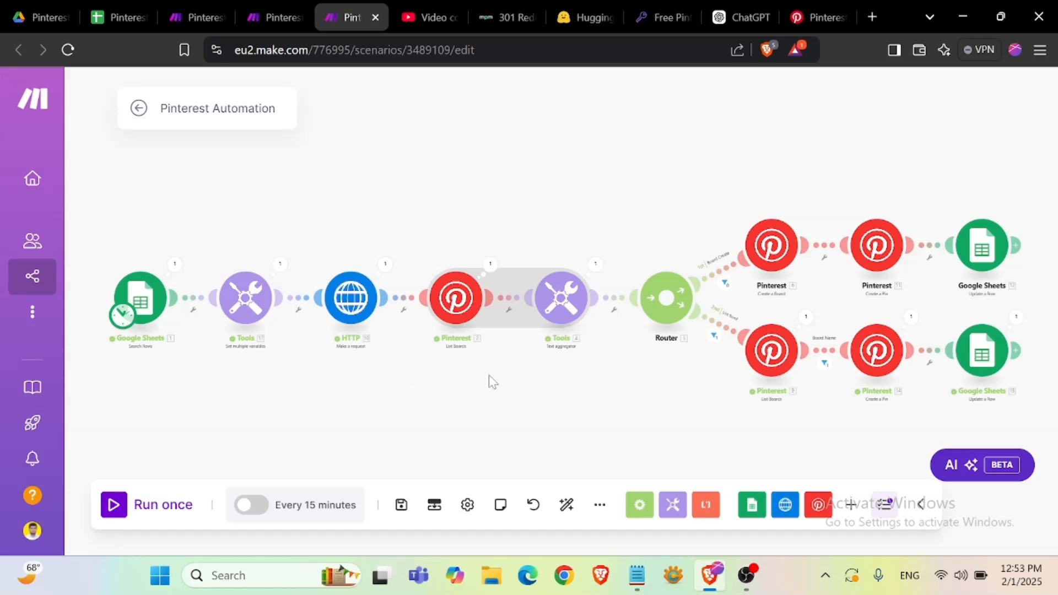
scroll(498, 391, up, 2)
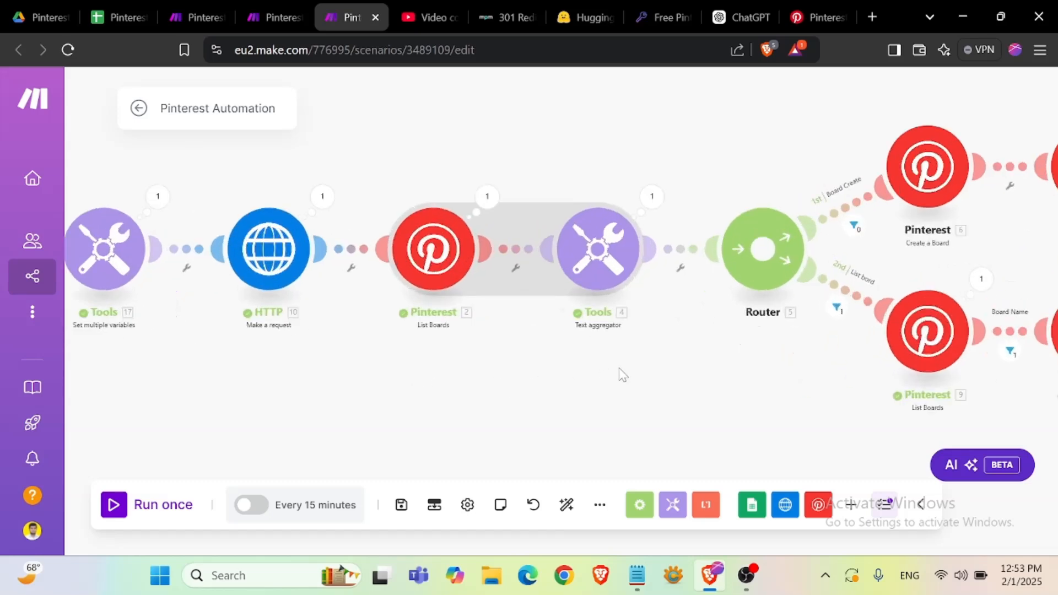
drag(621, 375, 220, 385)
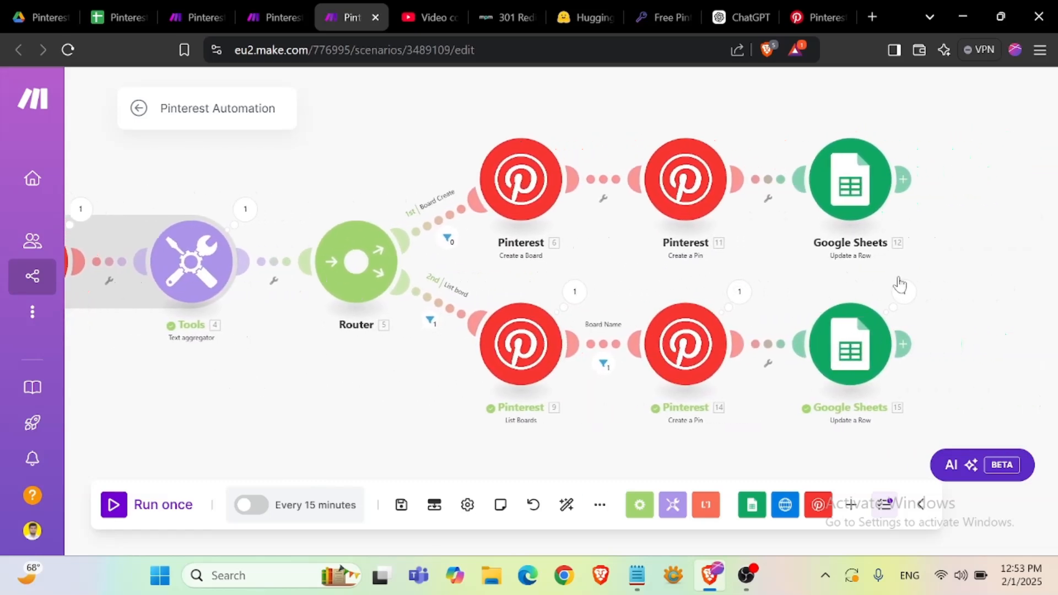
drag(945, 252, 921, 288)
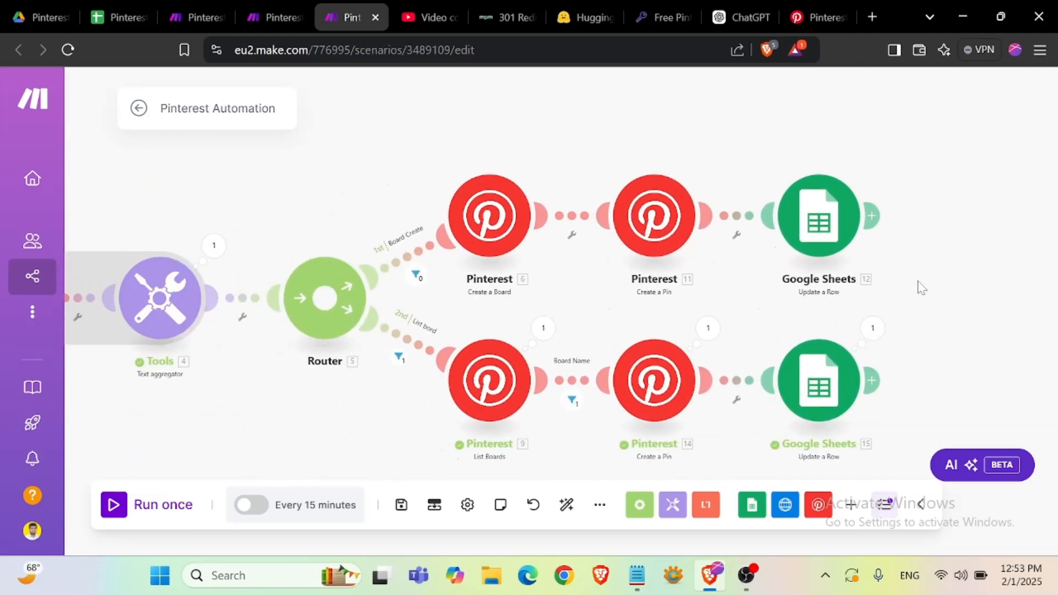
drag(283, 184, 619, 171)
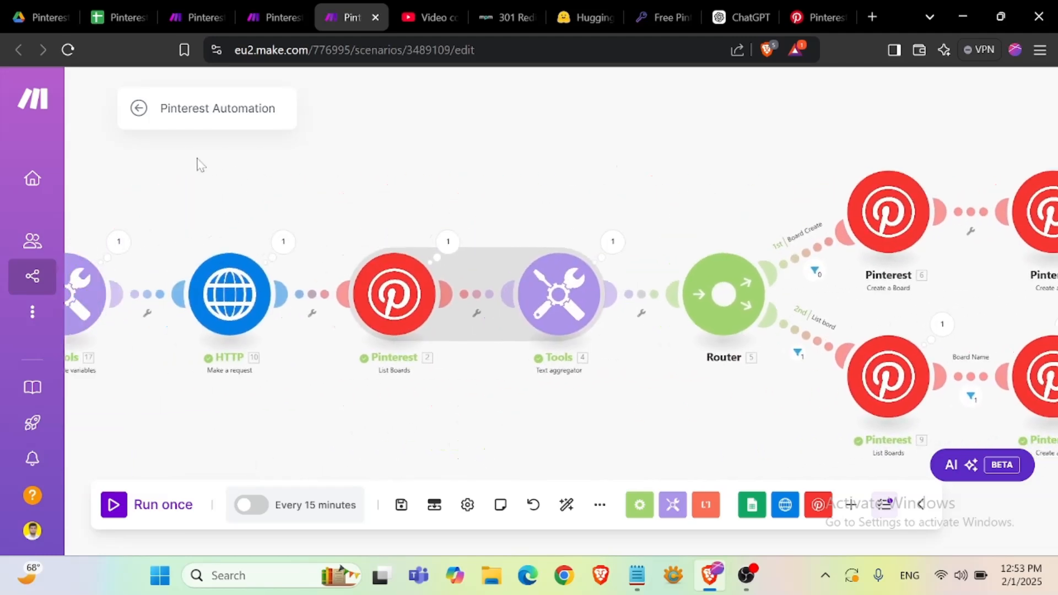
drag(200, 165, 409, 179)
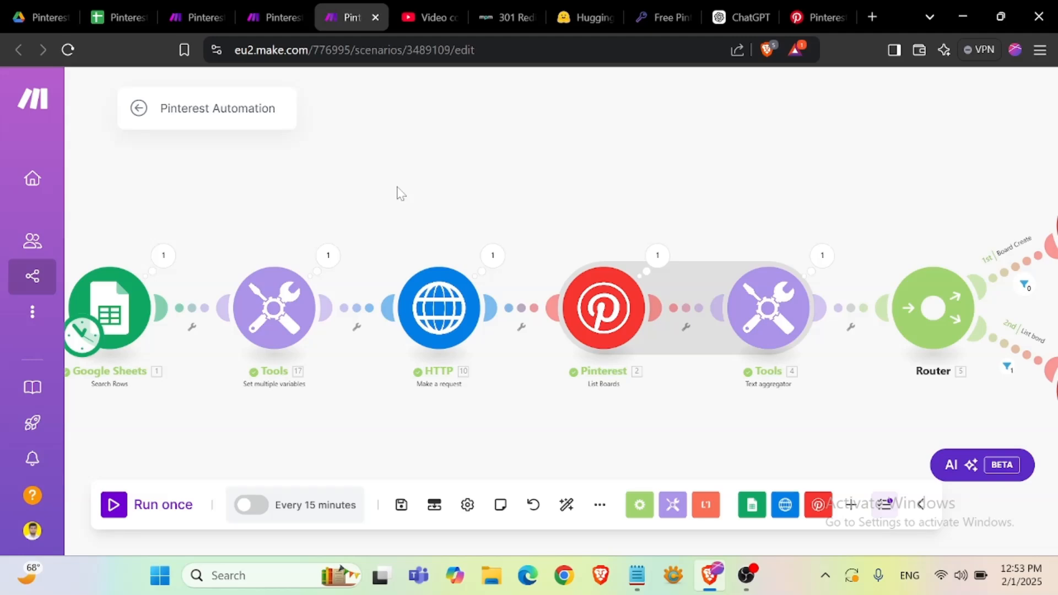
scroll(396, 196, up, 2)
scroll(406, 221, up, 1)
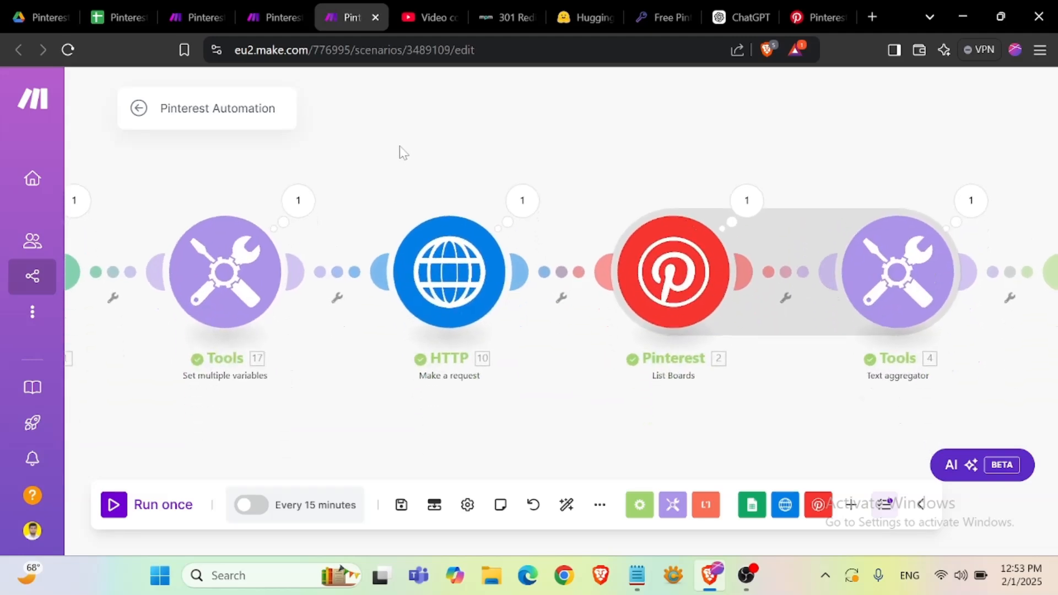
scroll(326, 352, down, 2)
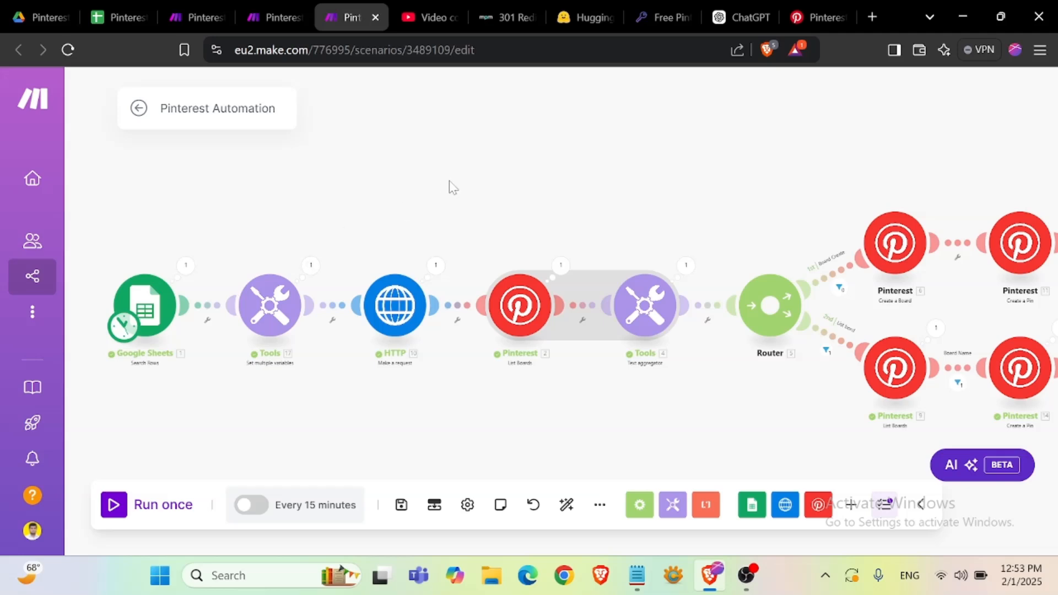
drag(488, 195, 461, 176)
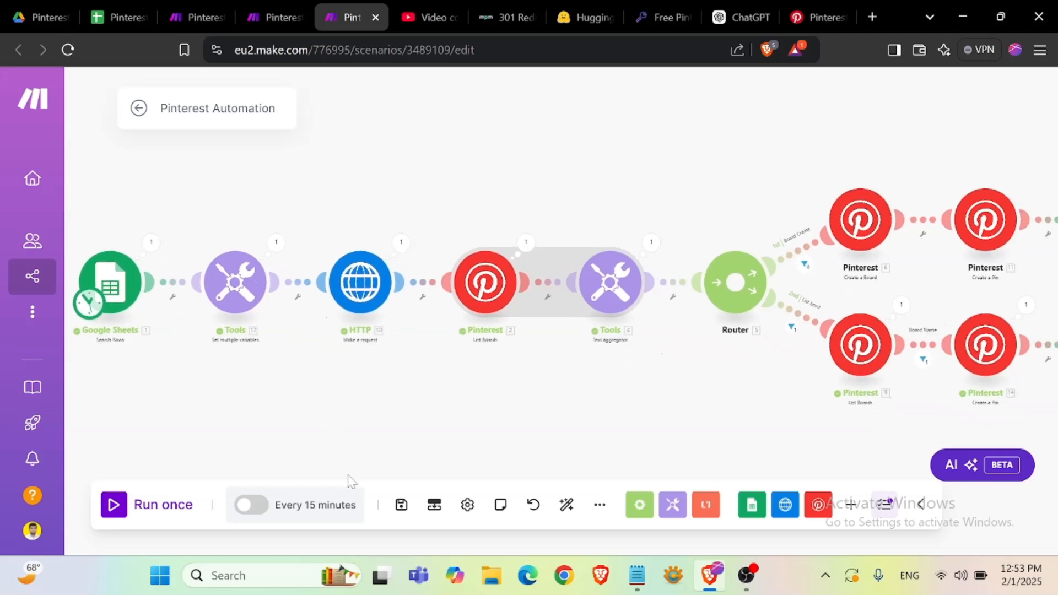
- Try setting the scenario's schedule interval to 30 minutes, then close the schedule settings without saving
click(309, 504)
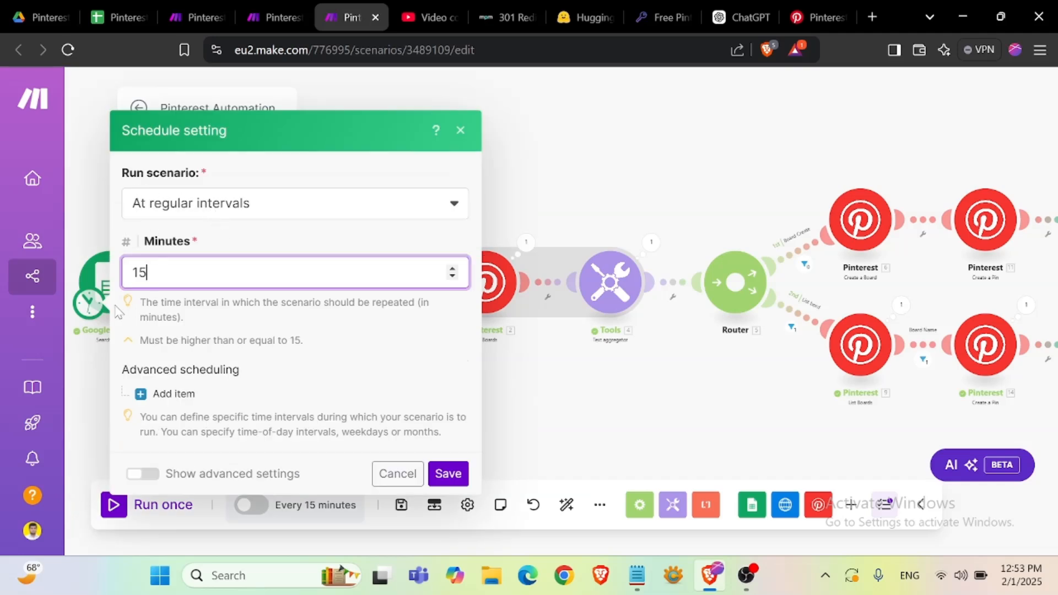
double_click(122, 279)
text(30)
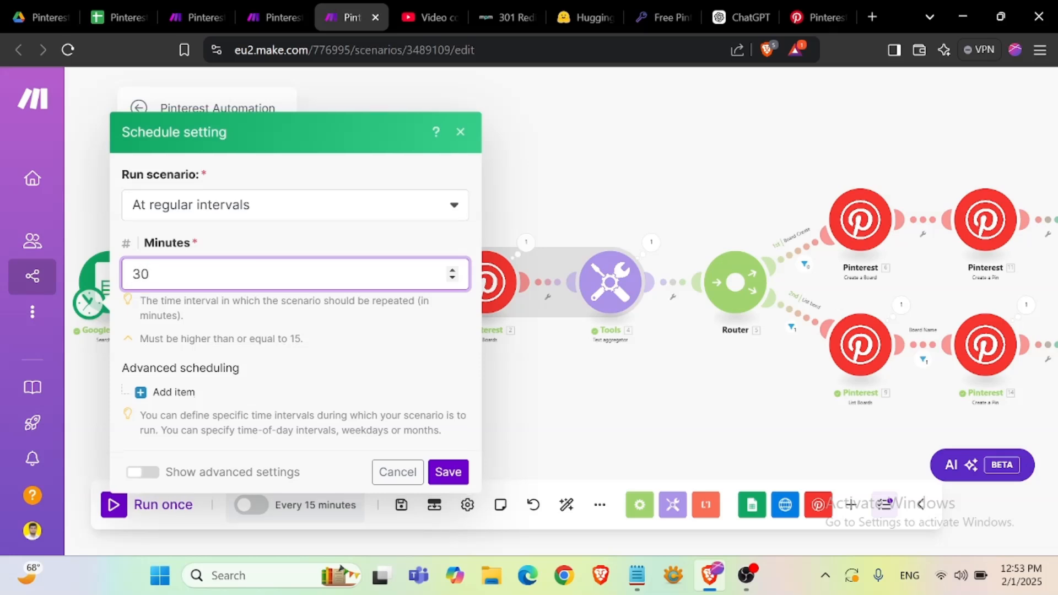
key(Escape)
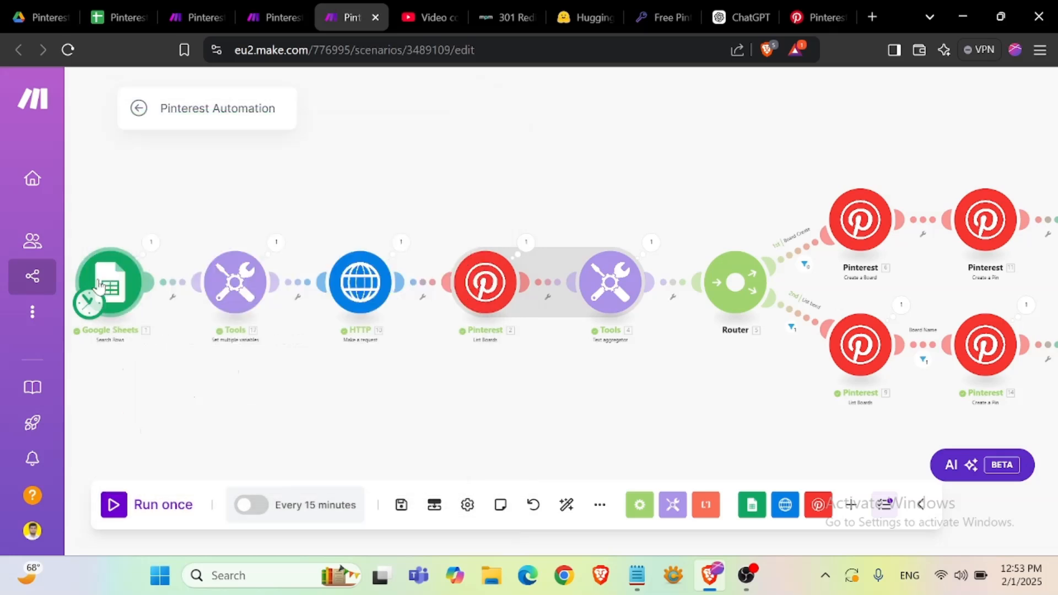
click(300, 502)
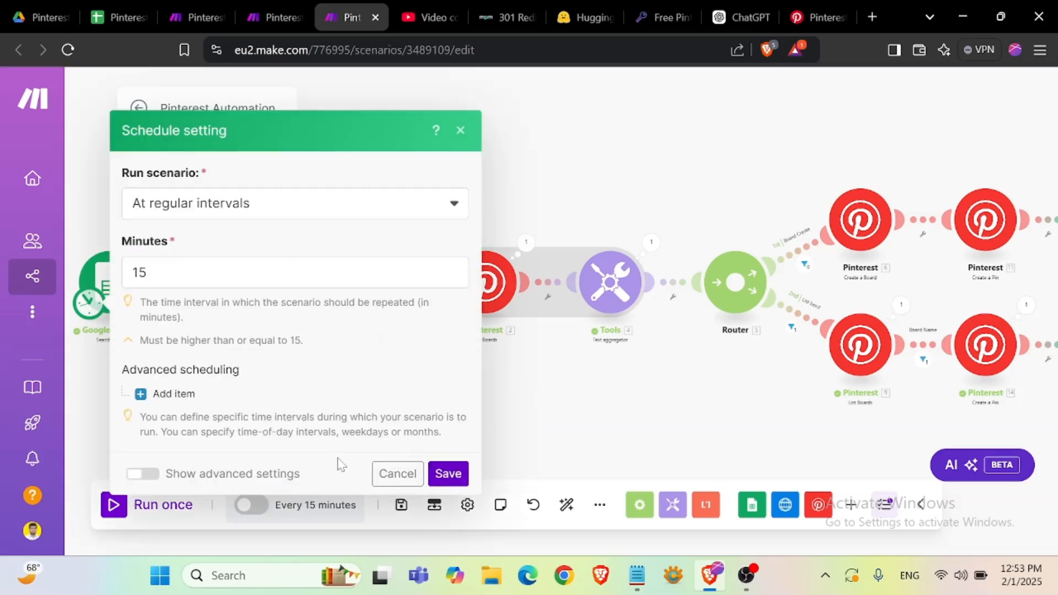
click(616, 414)
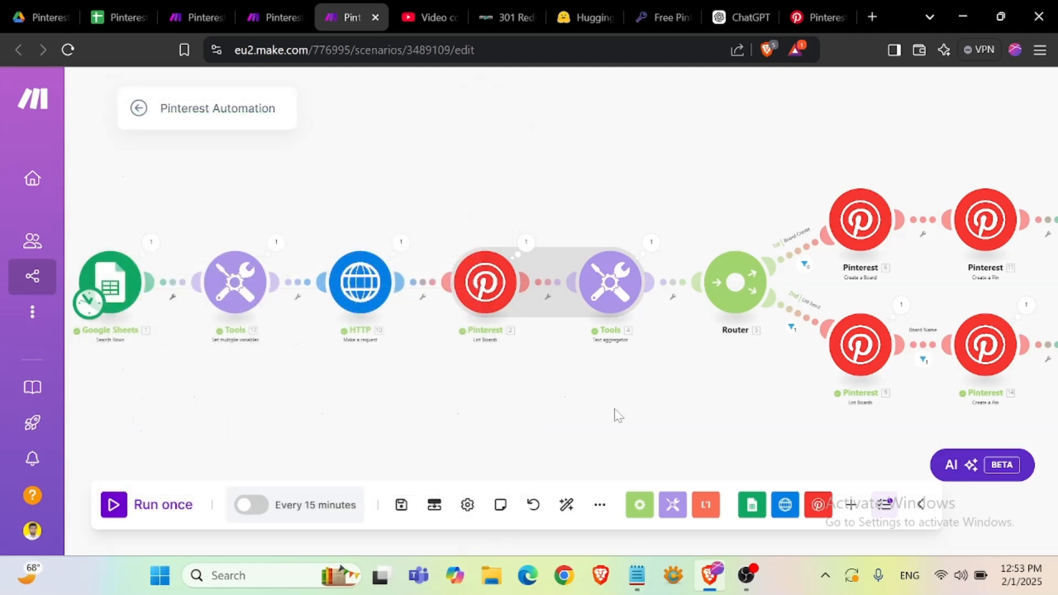